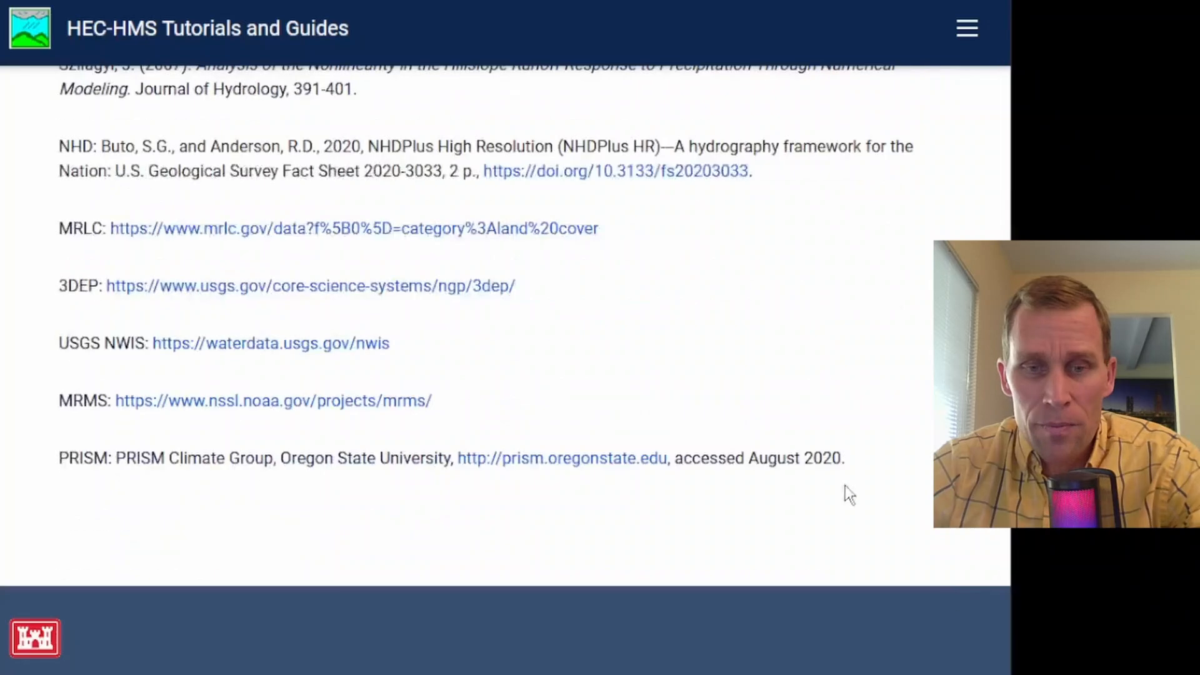
# - Download the completed project RedwoodCreek.zip from the HEC-HMS Project section of the tutorial page
pyautogui.scroll(10, 820, 460)
pyautogui.scroll(3, 813, 452)
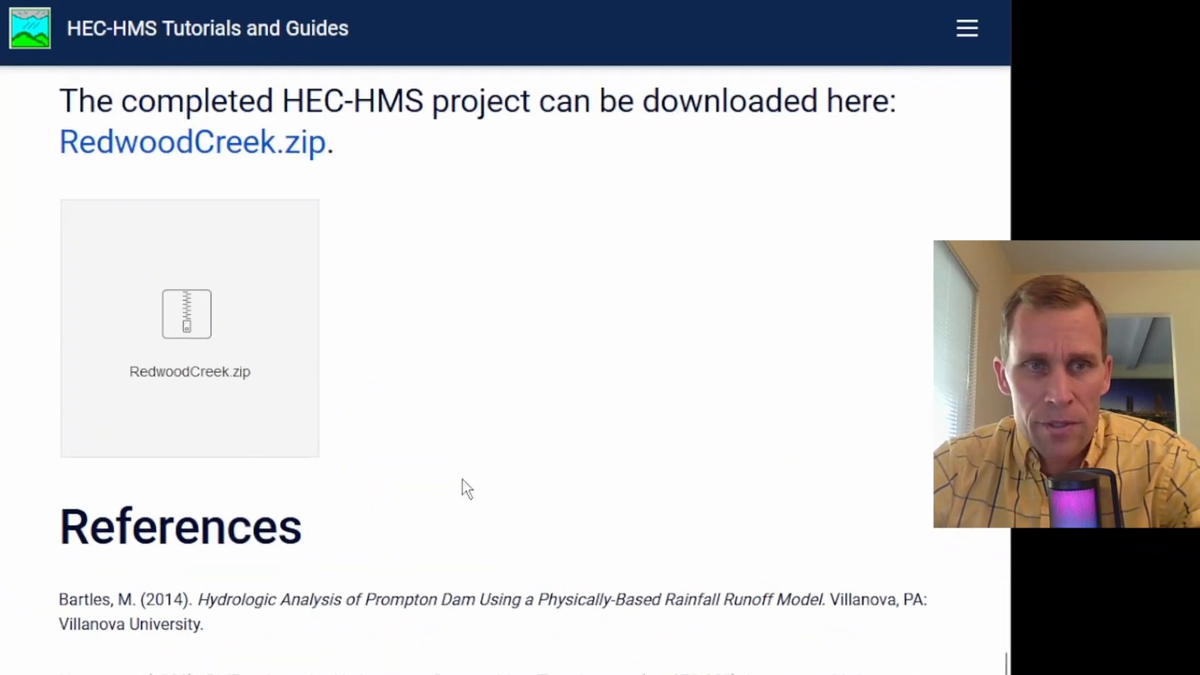
pyautogui.scroll(2, 461, 488)
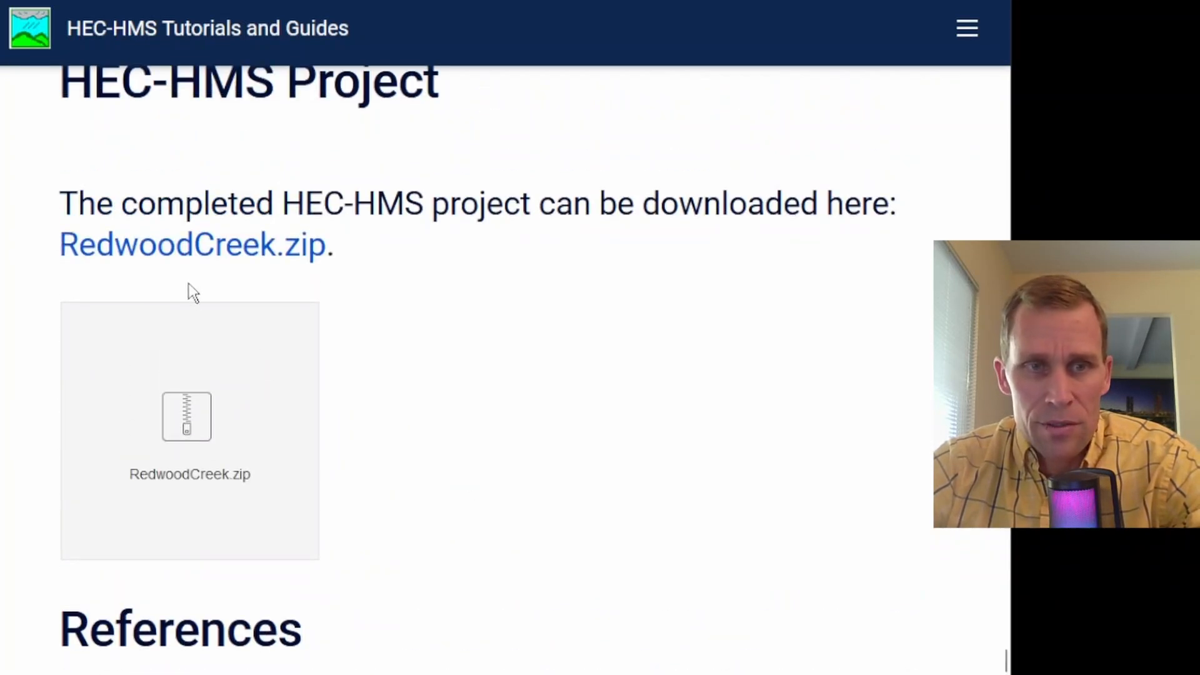
pyautogui.click(220, 250)
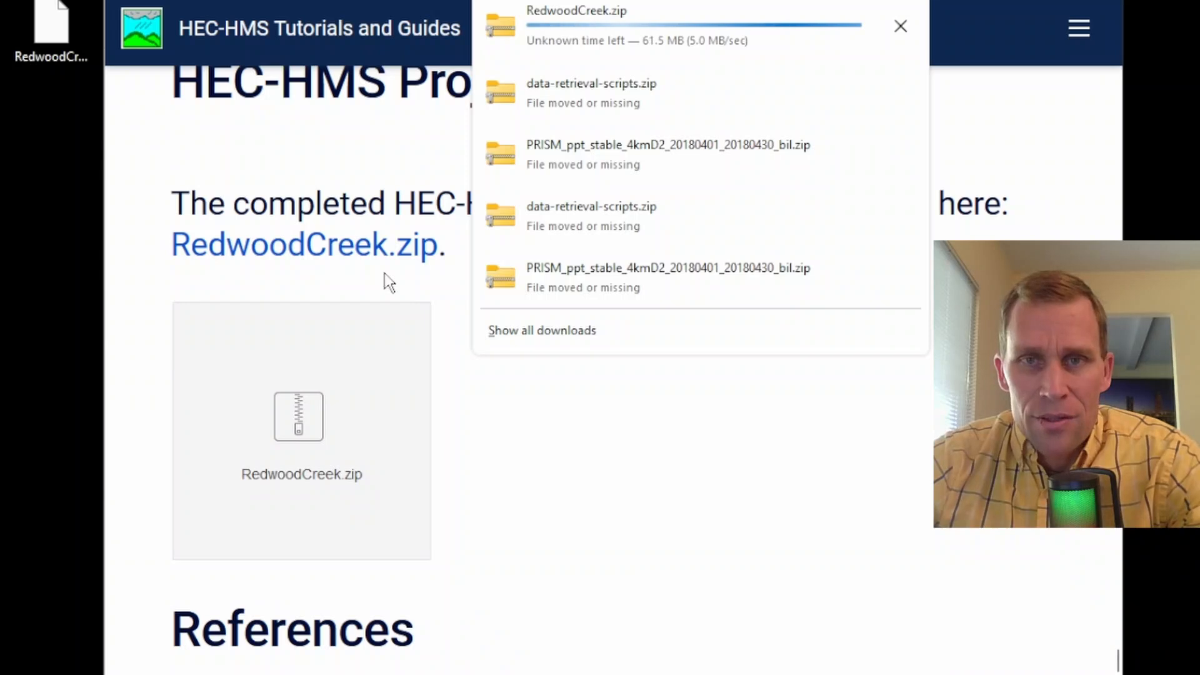
# - Open the downloaded RedwoodCreek.zip, look through its RedwoodCreek folder, and return to the archive's top level
pyautogui.doubleClick(53, 25)
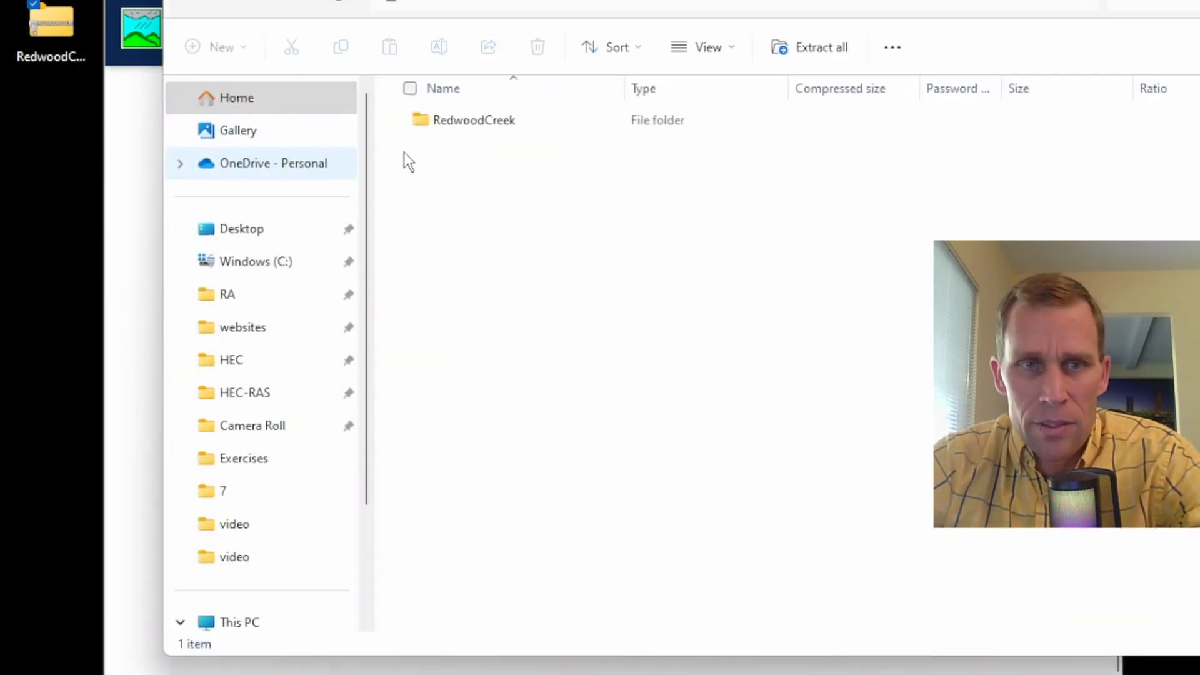
pyautogui.doubleClick(475, 125)
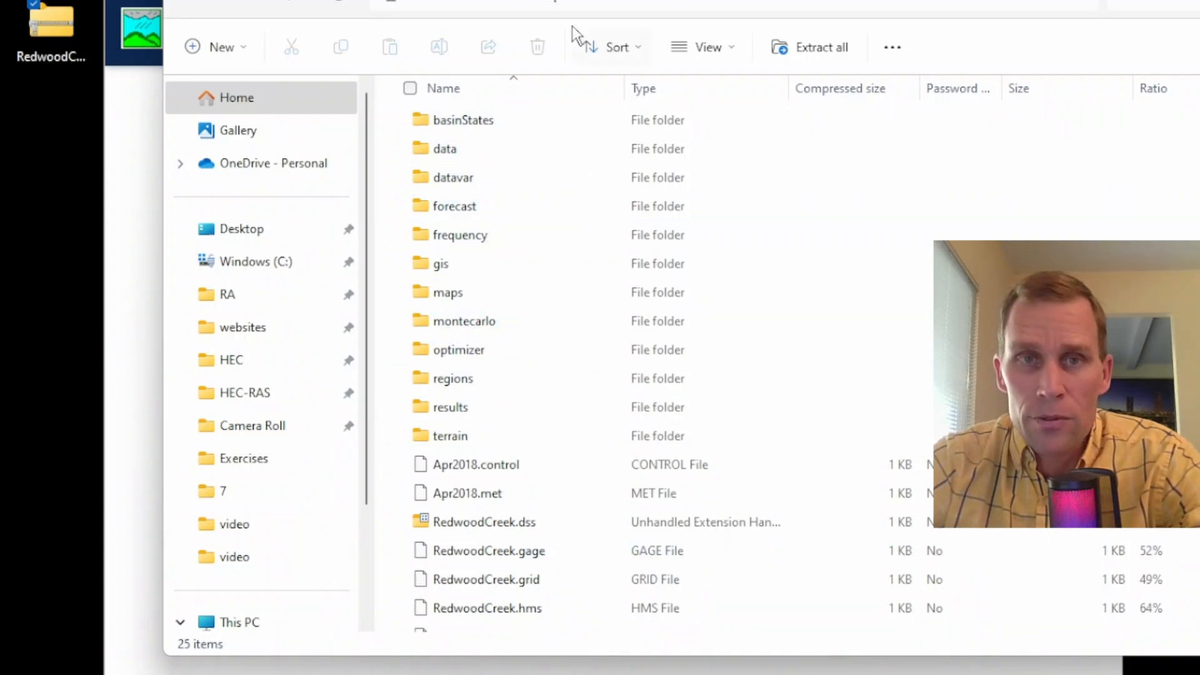
pyautogui.moveTo(525, 0); pyautogui.dragTo(714, 0)
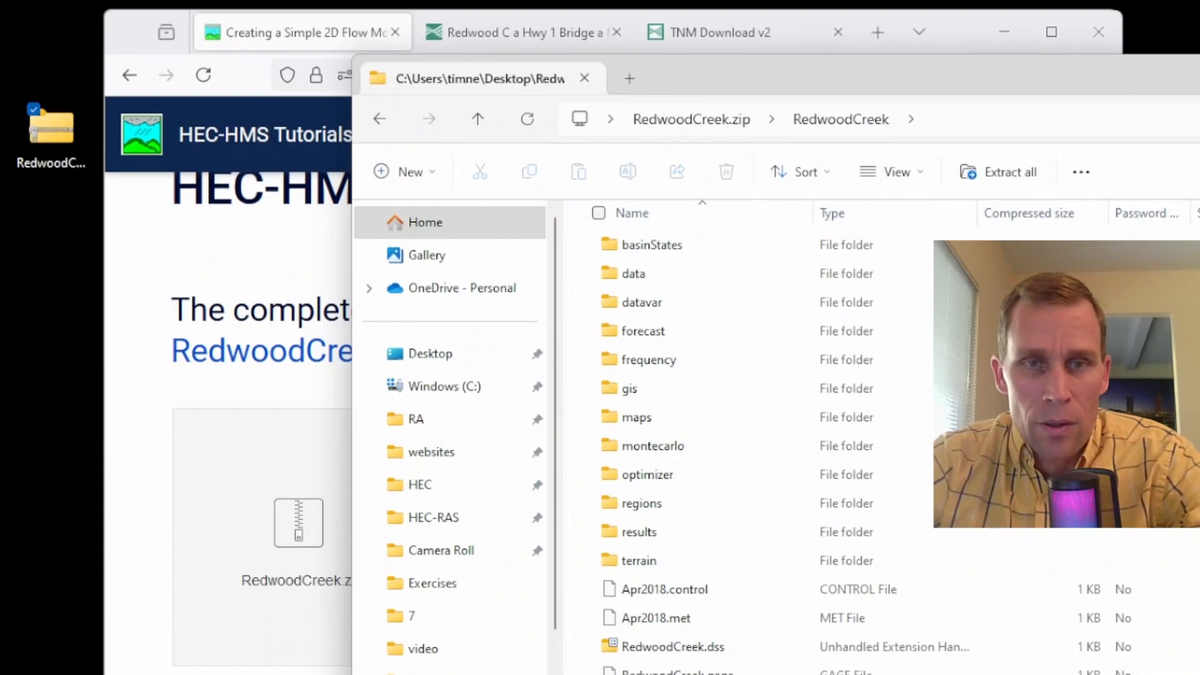
pyautogui.click(477, 125)
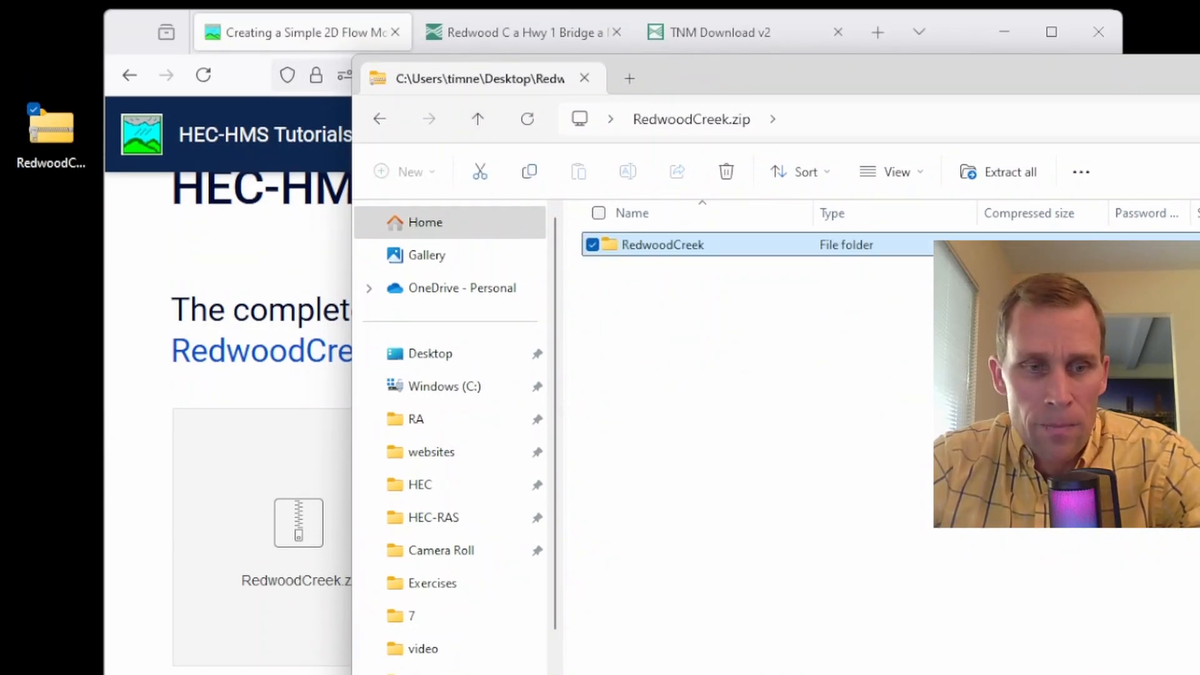
# - Copy the RedwoodCreek folder from the archive into the project folder of "58 - Redwood Creek April 2018" and delete the zip from the desktop
pyautogui.hotkey('alt', 'Tab')
pyautogui.hotkey('alt', 'Tab')
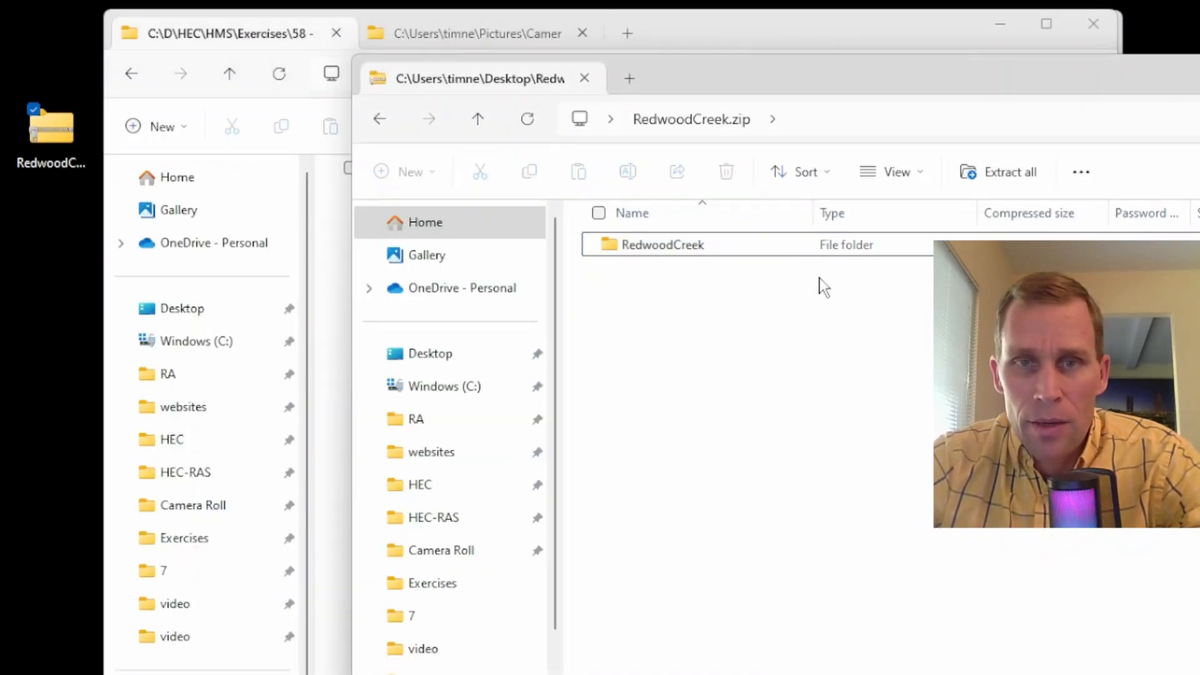
pyautogui.moveTo(772, 62); pyautogui.dragTo(918, 74)
pyautogui.moveTo(789, 252); pyautogui.dragTo(457, 402)
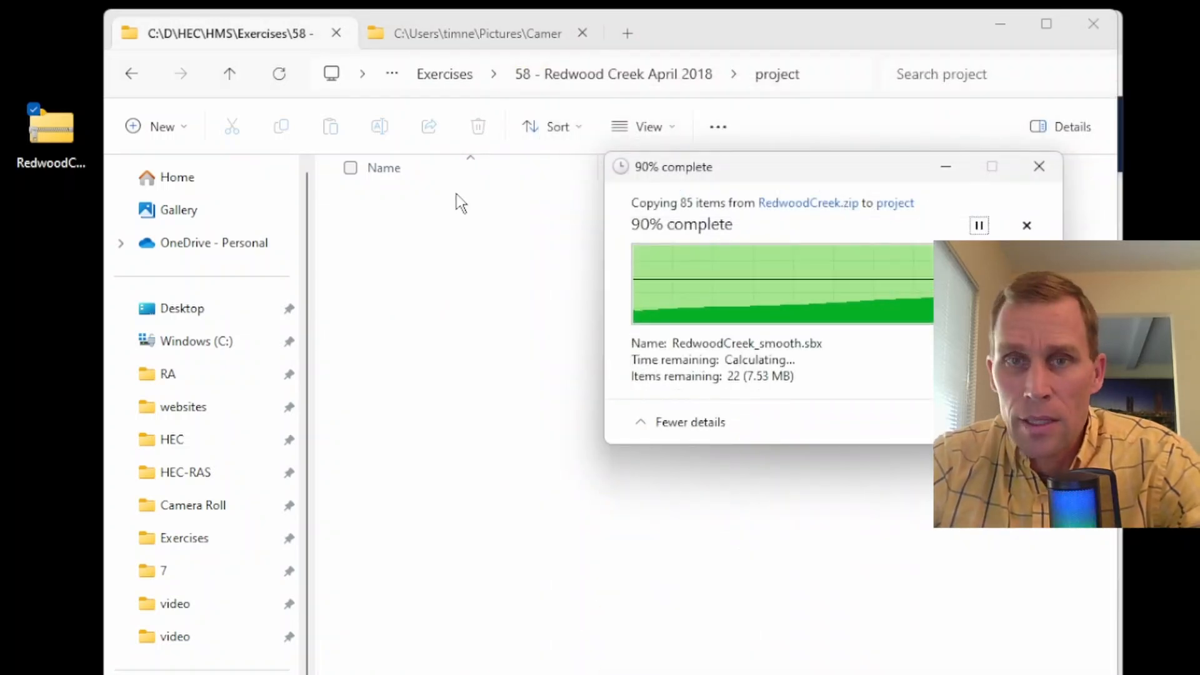
pyautogui.moveTo(15, 20); pyautogui.dragTo(80, 333)
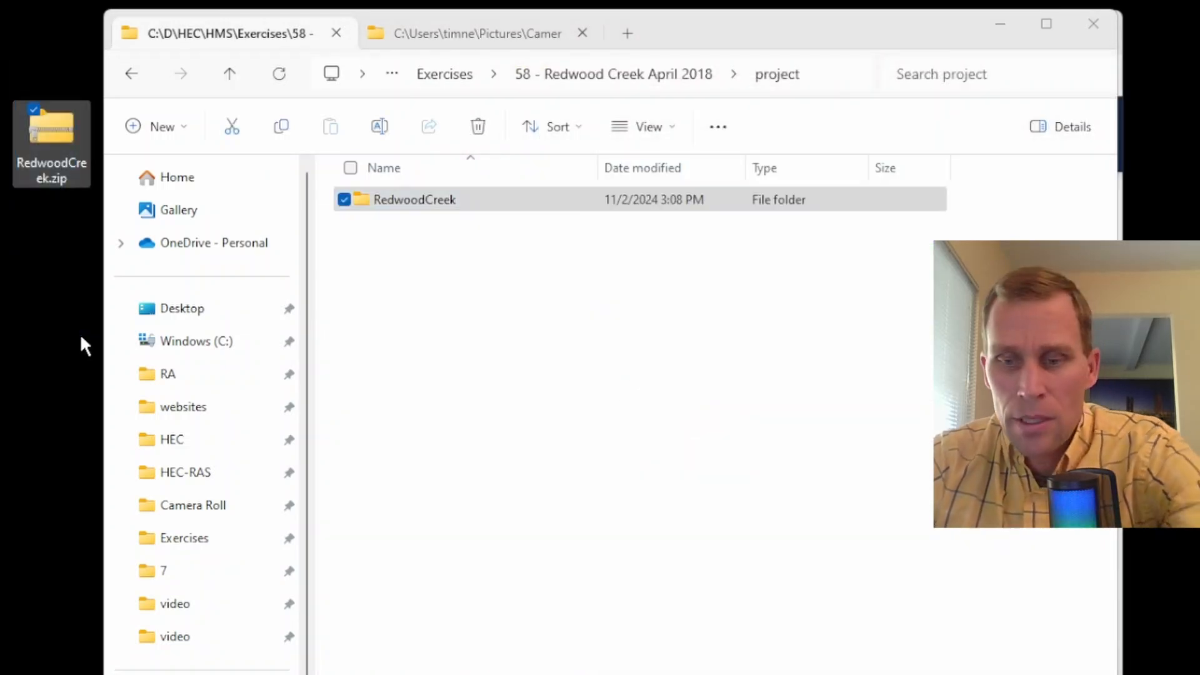
pyautogui.press('Delete')
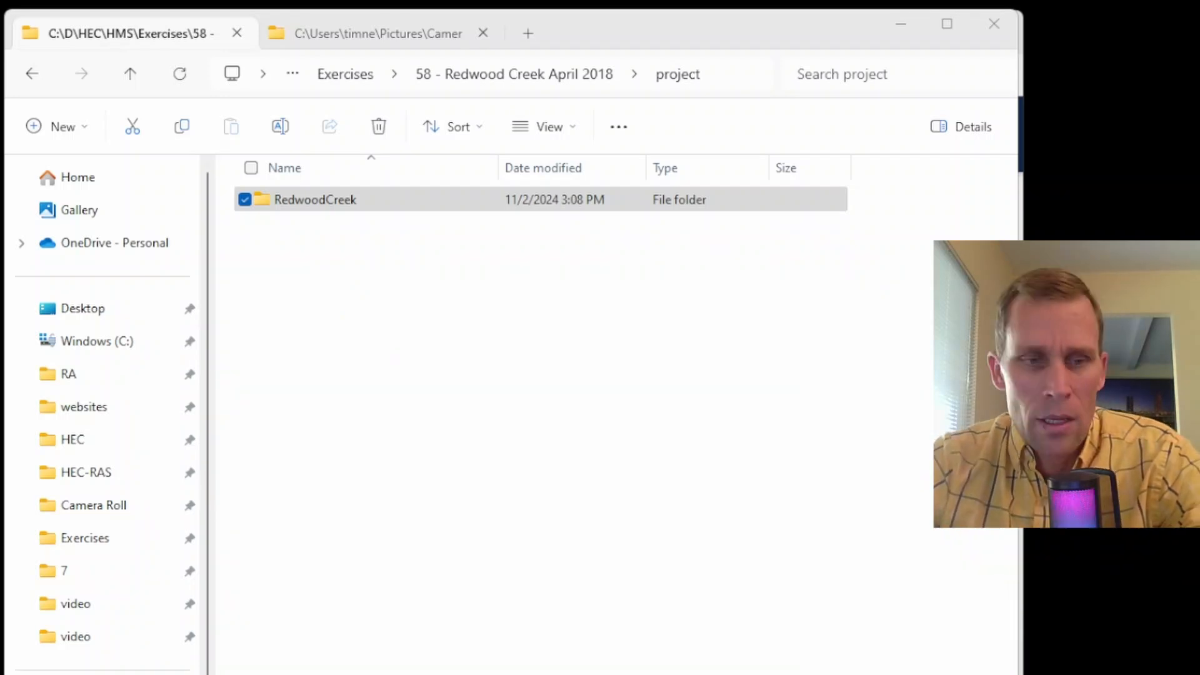
# - Launch HEC-HMS 4.12 from the HEC Programs group
pyautogui.press('super')
pyautogui.click(273, 405)
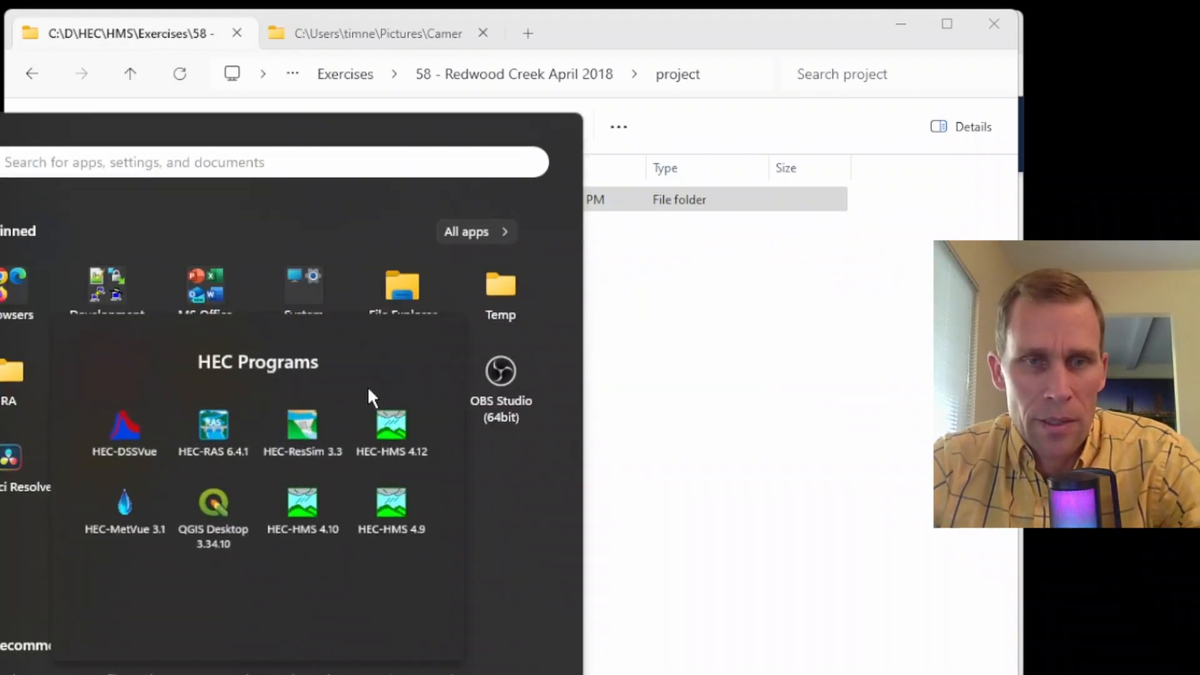
pyautogui.click(415, 420)
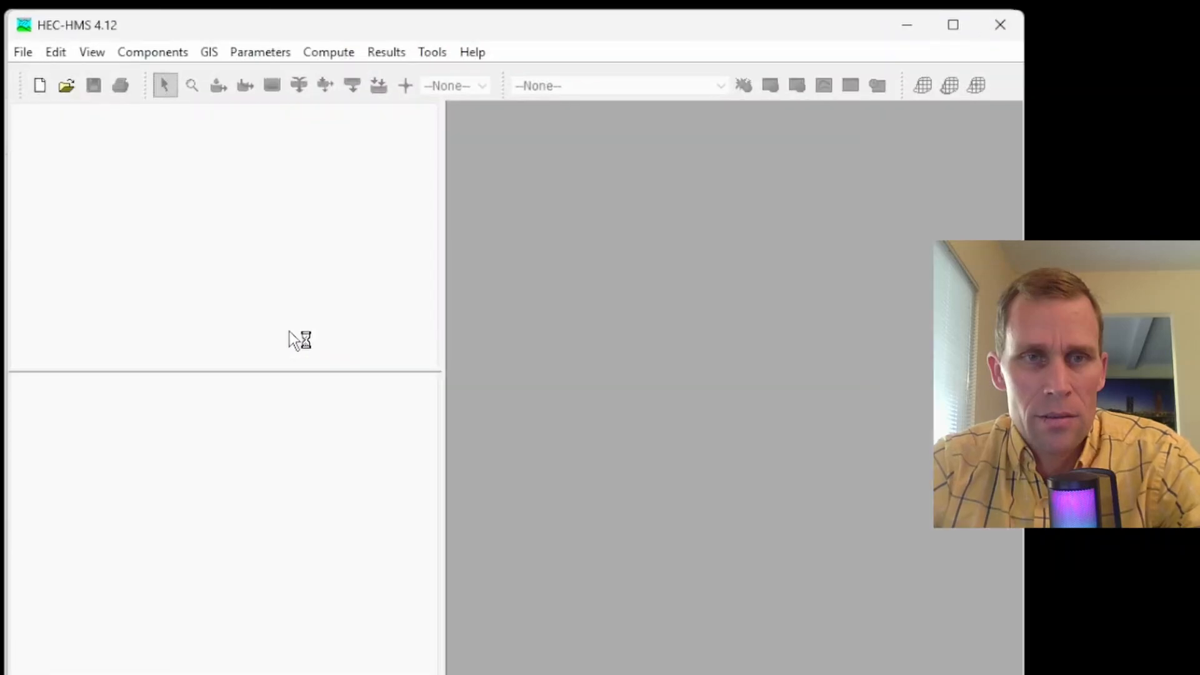
# - Create a new project named exercise_58 in the project folder of exercise "58 - Redwood Creek April 2018", with U.S. Customary units
pyautogui.click(39, 87)
pyautogui.write('exercise_58')
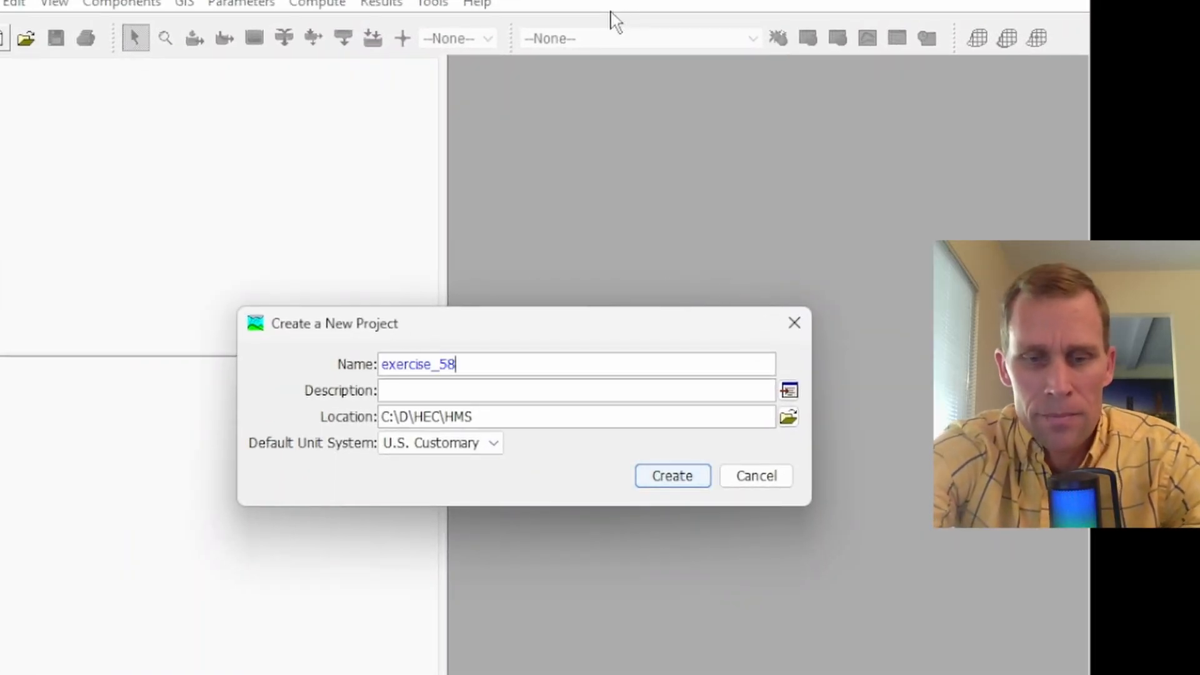
pyautogui.click(788, 418)
pyautogui.doubleClick(318, 252)
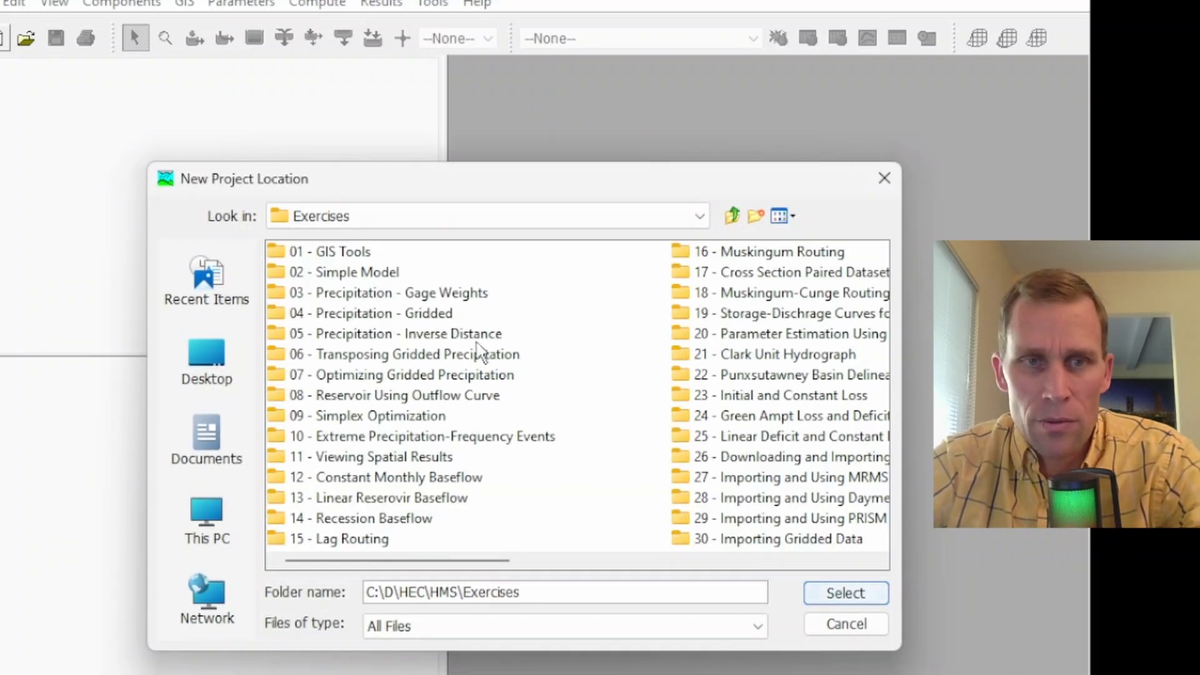
pyautogui.hscroll(5, 673, 410)
pyautogui.doubleClick(561, 497)
pyautogui.click(846, 593)
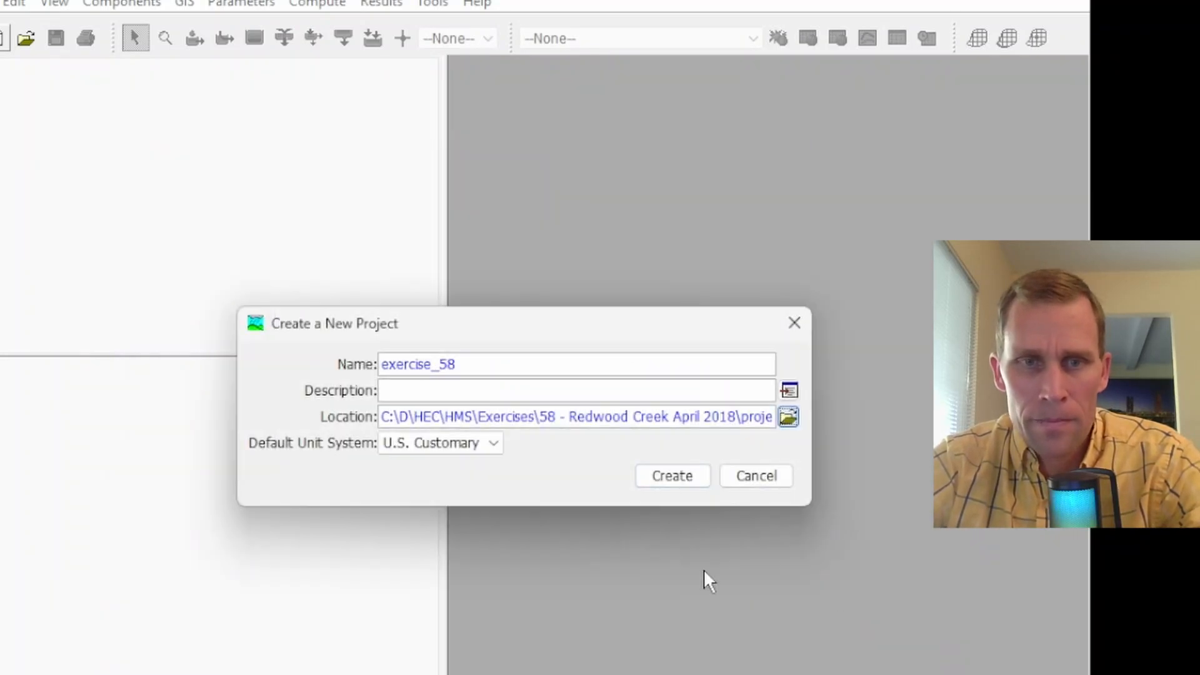
pyautogui.click(661, 475)
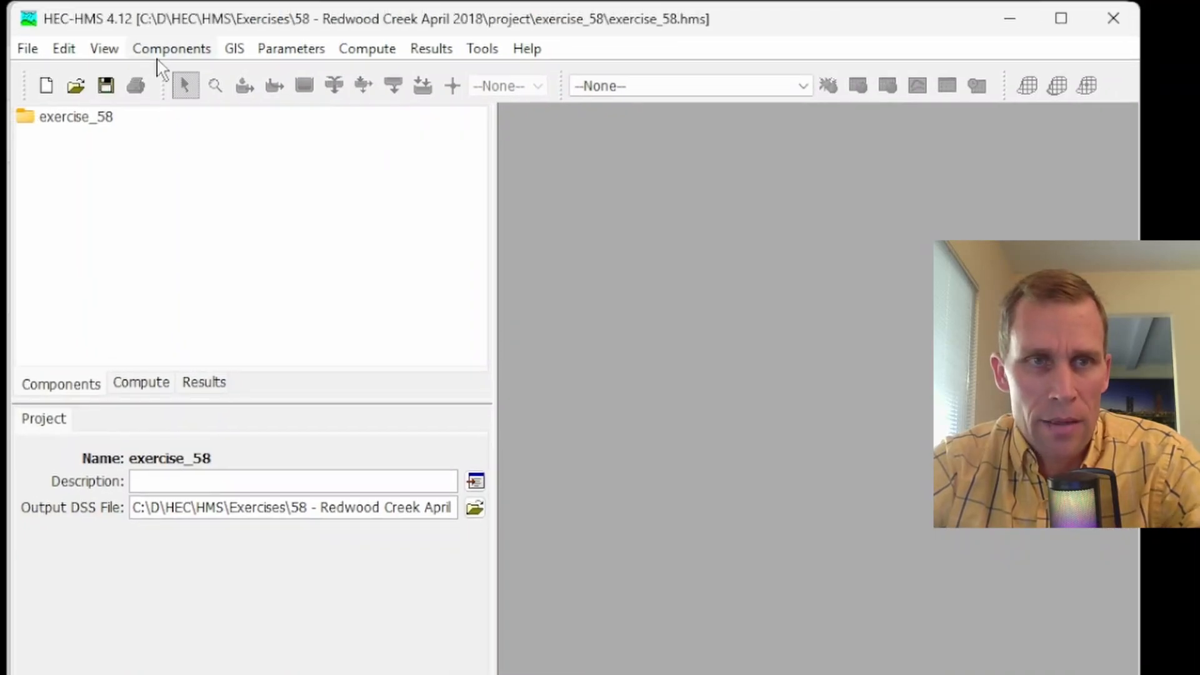
# - Create a basin model with the default name Basin 1 and open its map window maximized
pyautogui.click(164, 50)
pyautogui.moveTo(303, 77)
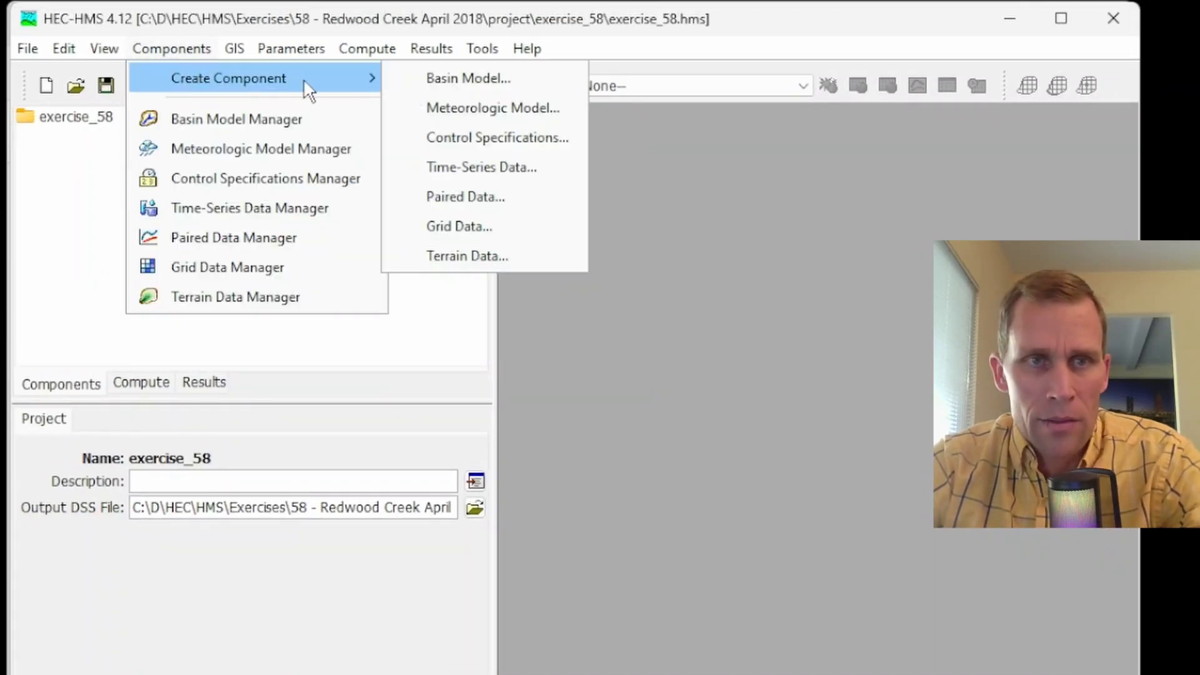
pyautogui.click(433, 78)
pyautogui.click(719, 500)
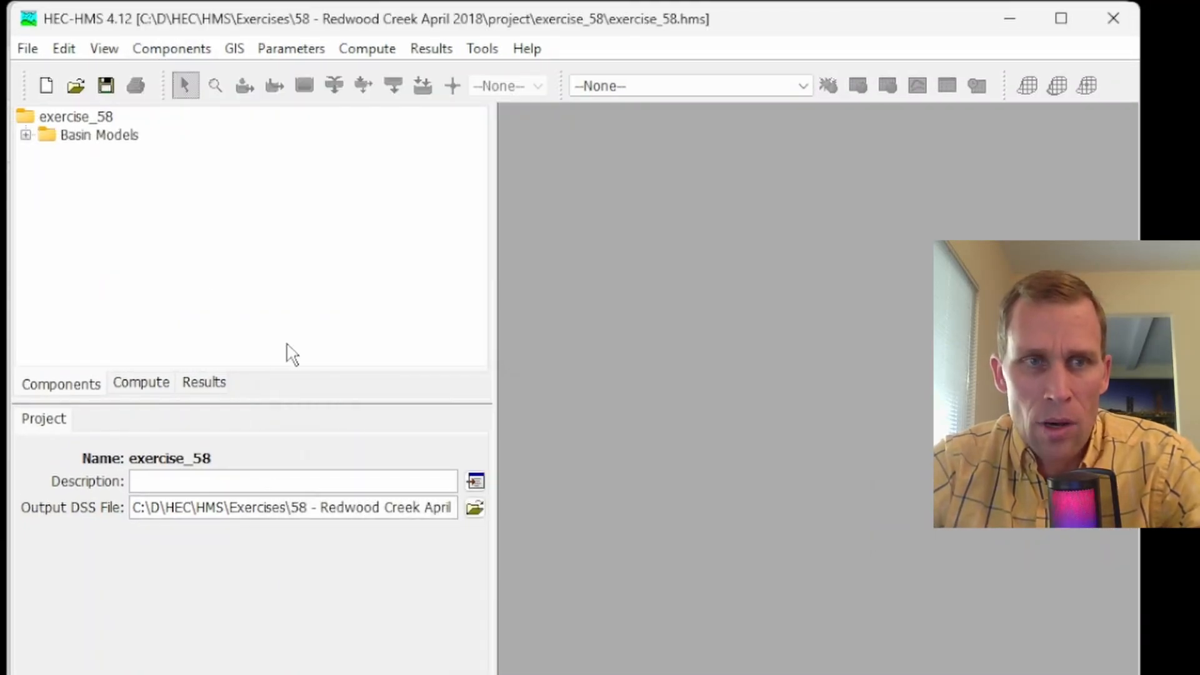
pyautogui.click(25, 135)
pyautogui.click(97, 157)
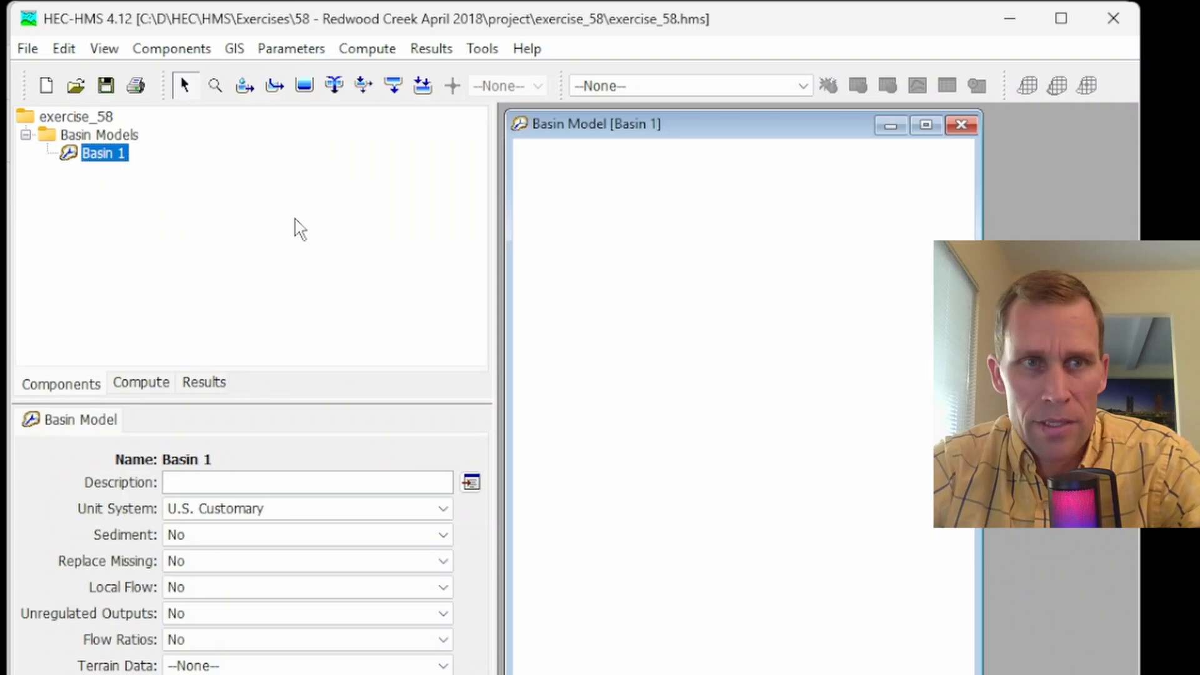
pyautogui.click(926, 125)
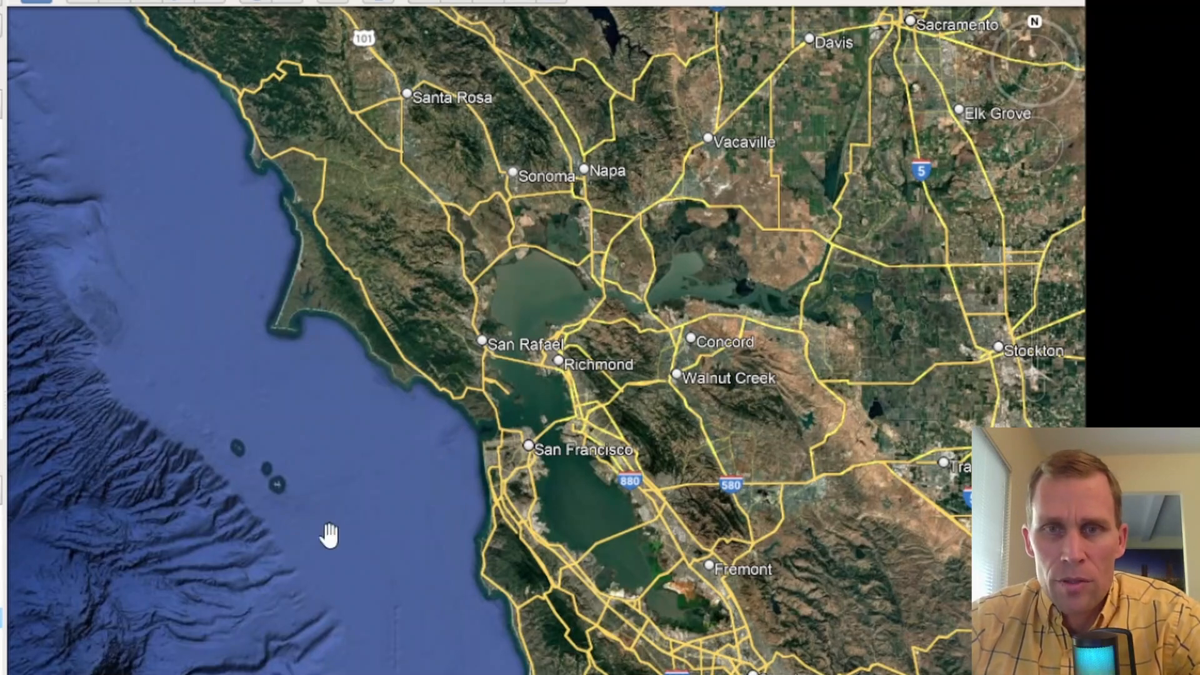
# - Switch to Google Earth and locate the coast around Muir Beach, northwest of San Francisco
pyautogui.scroll(5, 424, 386)
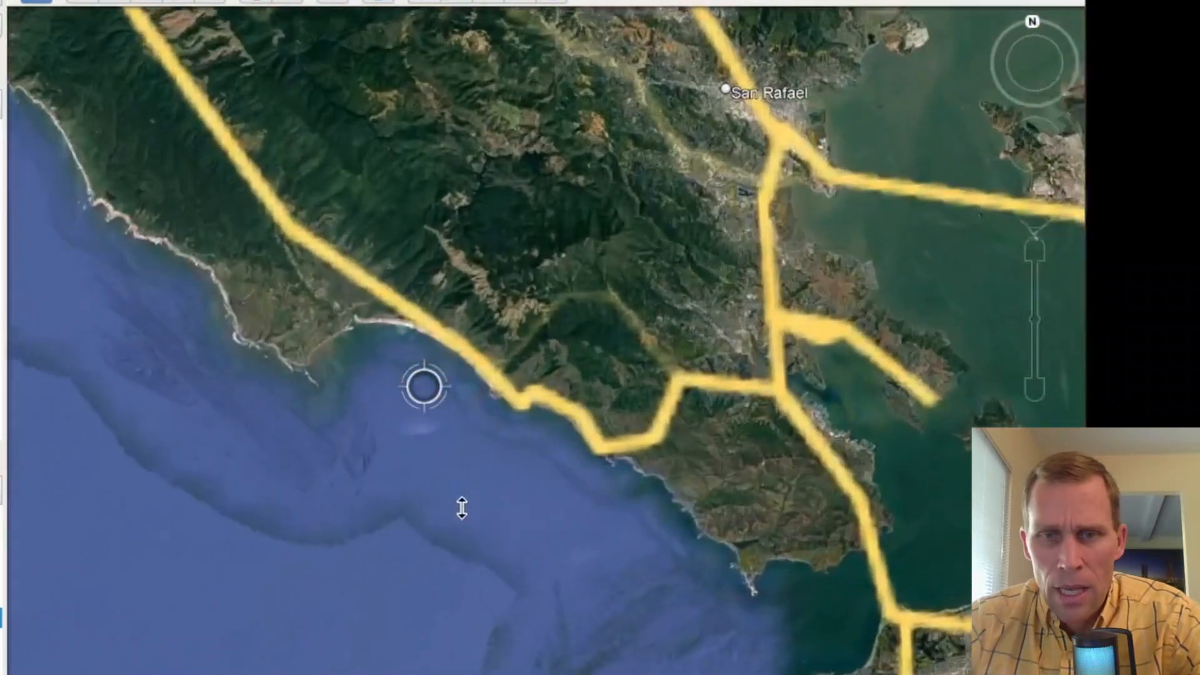
pyautogui.scroll(5, 325, 468)
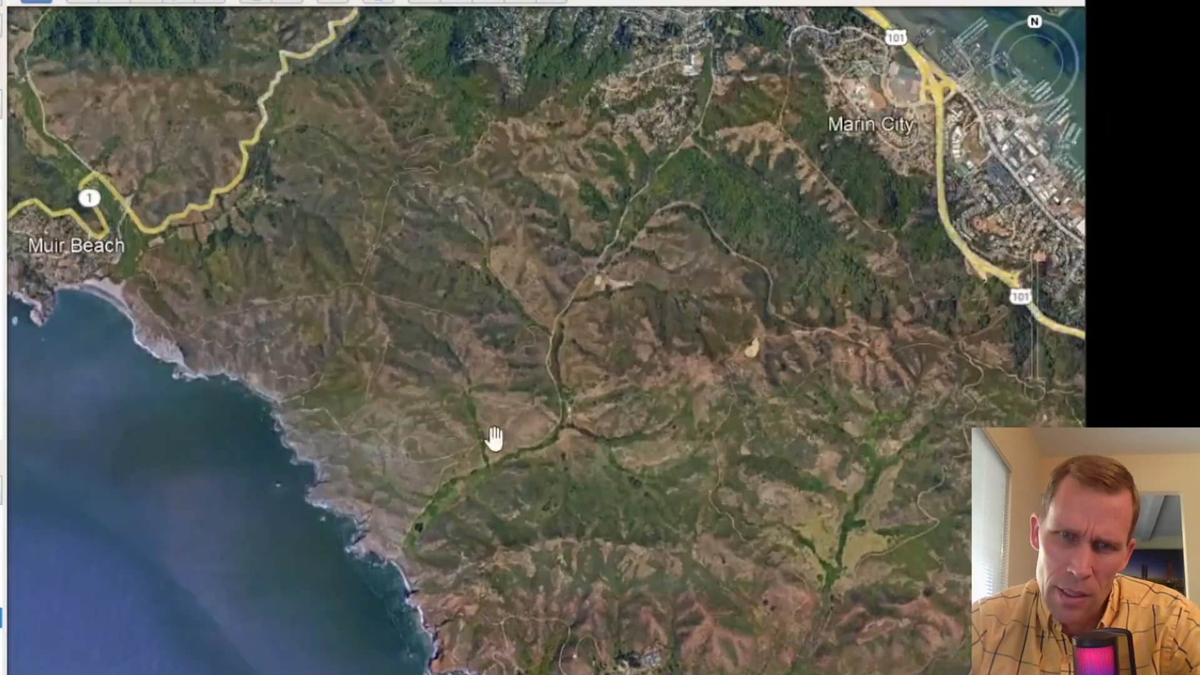
pyautogui.scroll(5, 494, 437)
pyautogui.moveTo(512, 587); pyautogui.dragTo(587, 544)
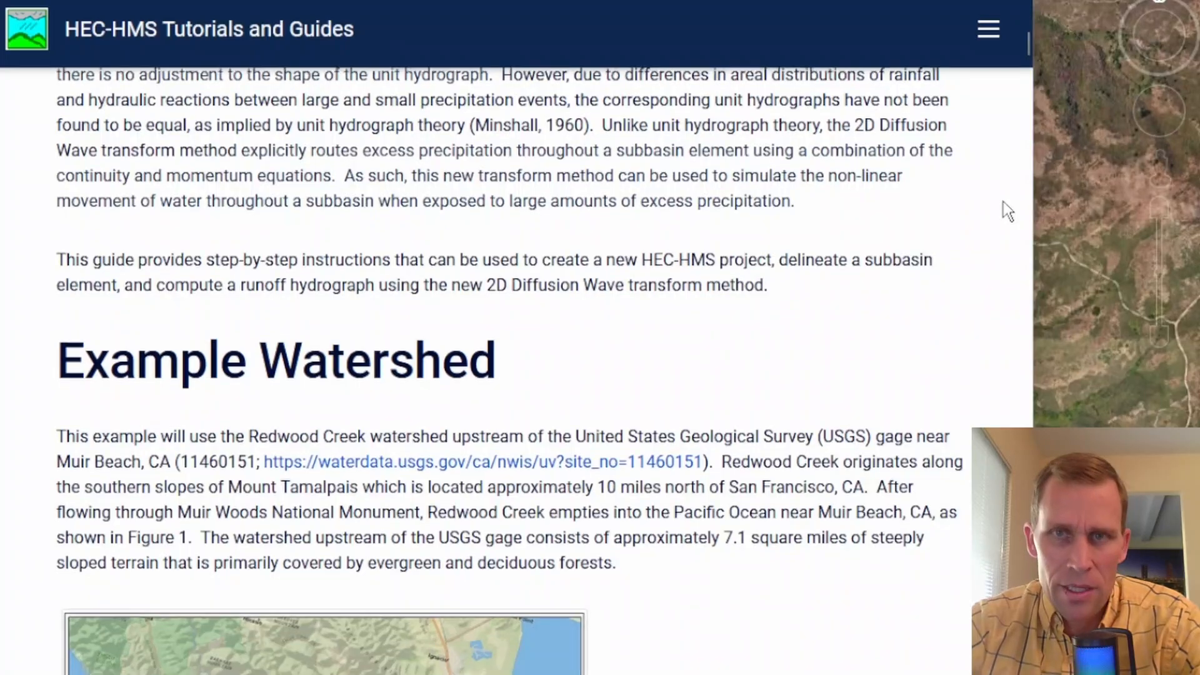
# - Switch to the tutorial page and review the Example Watershed description and its Redwood Creek location map
pyautogui.scroll(-5, 1004, 202)
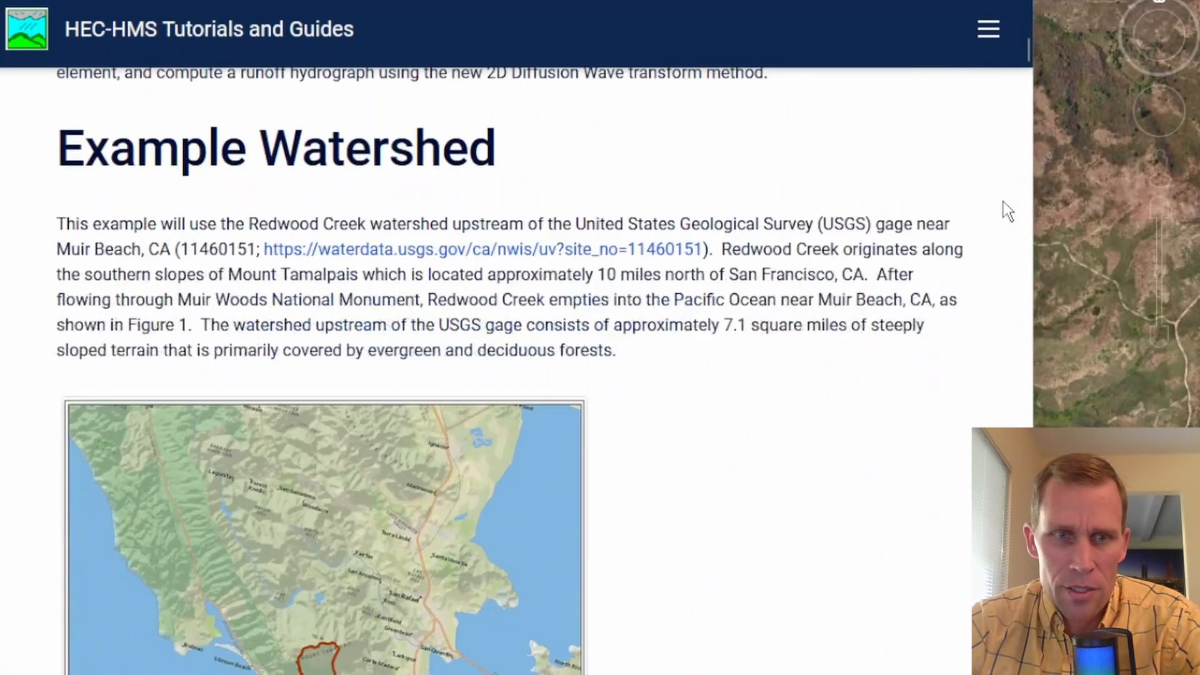
pyautogui.scroll(-2, 1004, 201)
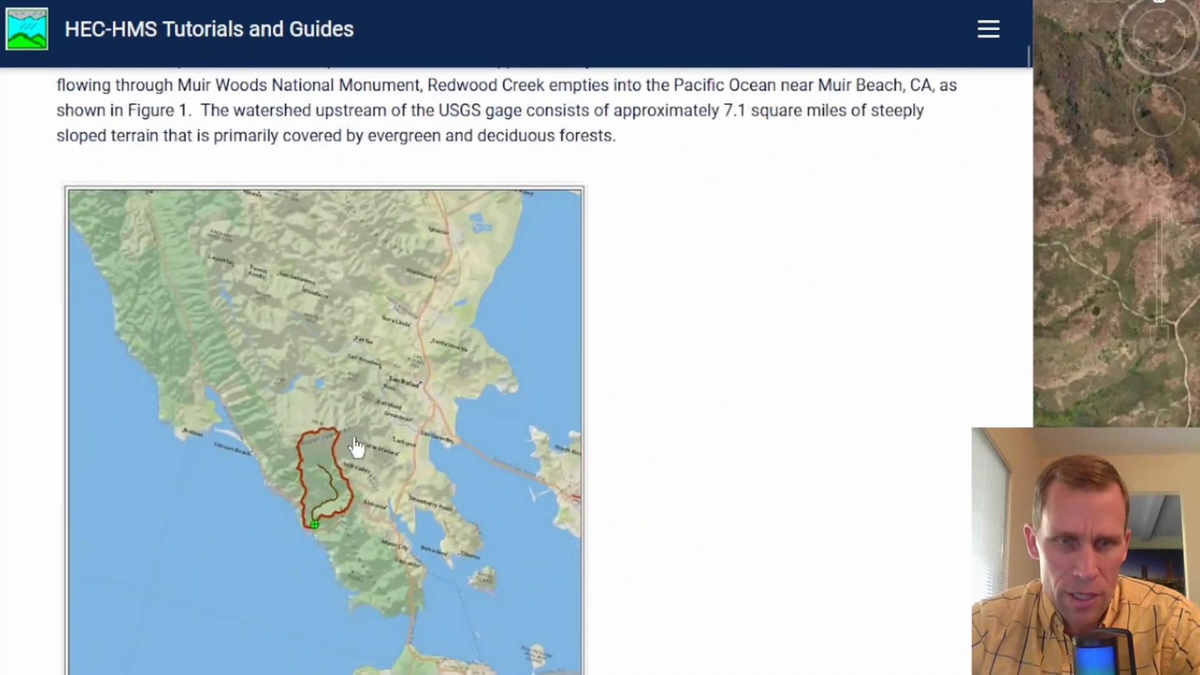
pyautogui.scroll(-2, 322, 547)
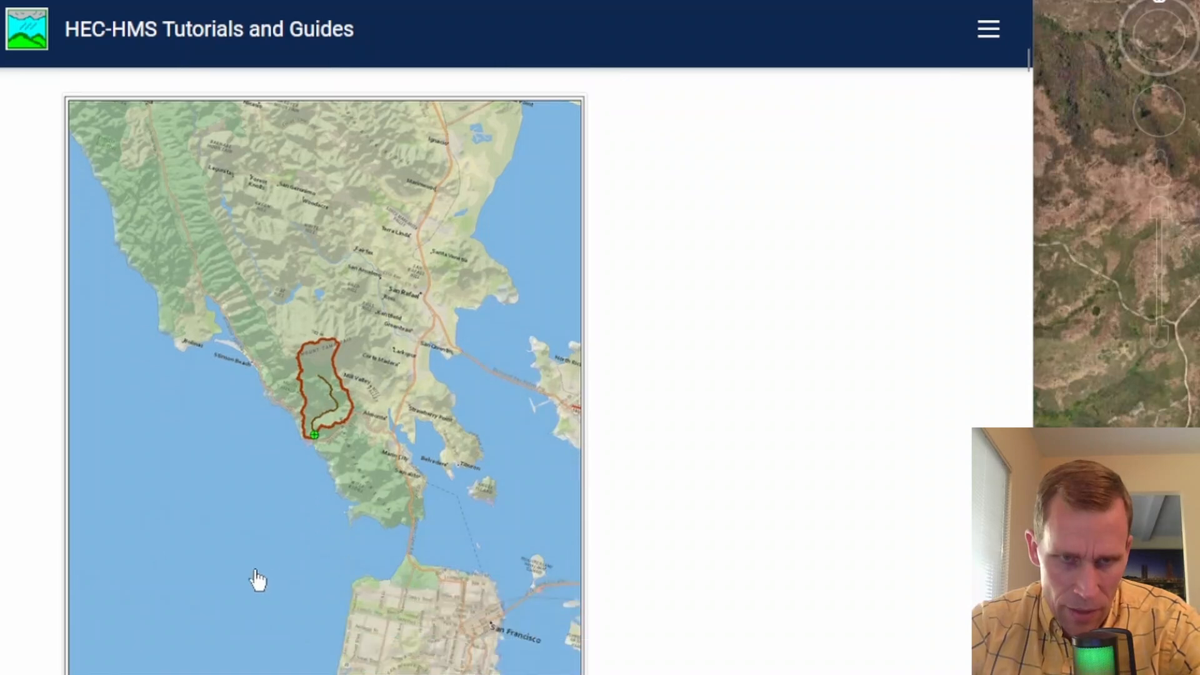
pyautogui.scroll(-2, 326, 451)
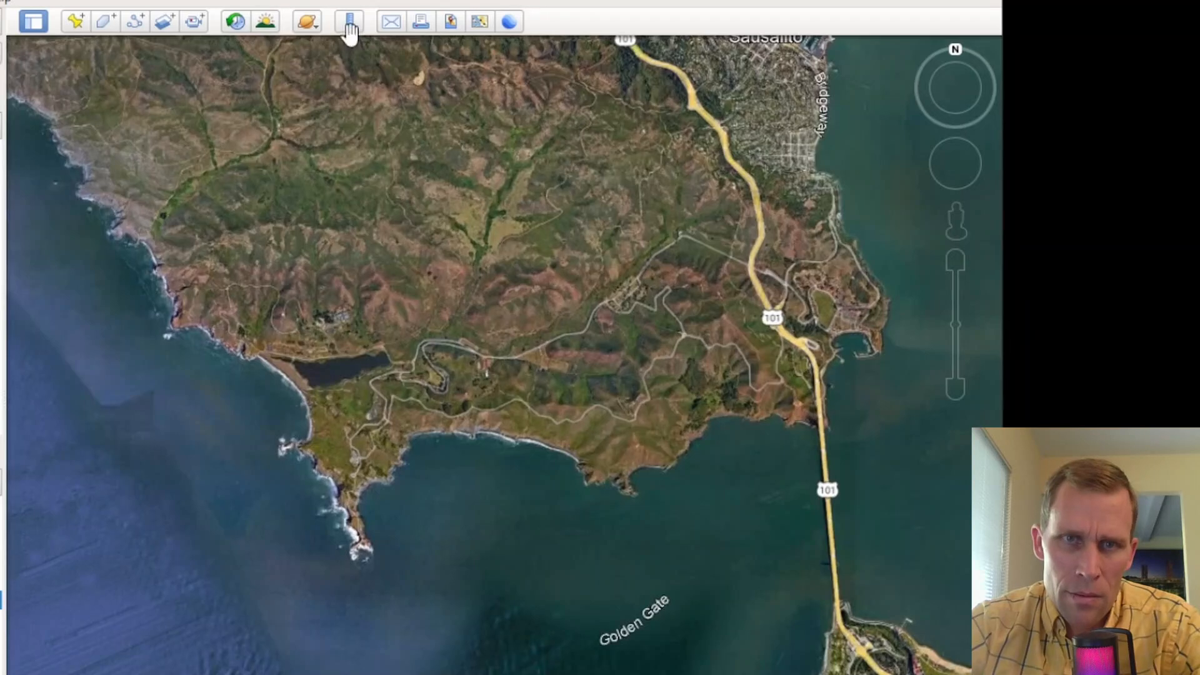
# - In Google Earth, measure the distance in miles from the headland west of the Golden Gate to Muir Beach, and clear the measurement
pyautogui.click(349, 23)
pyautogui.moveTo(148, 167); pyautogui.dragTo(139, 82)
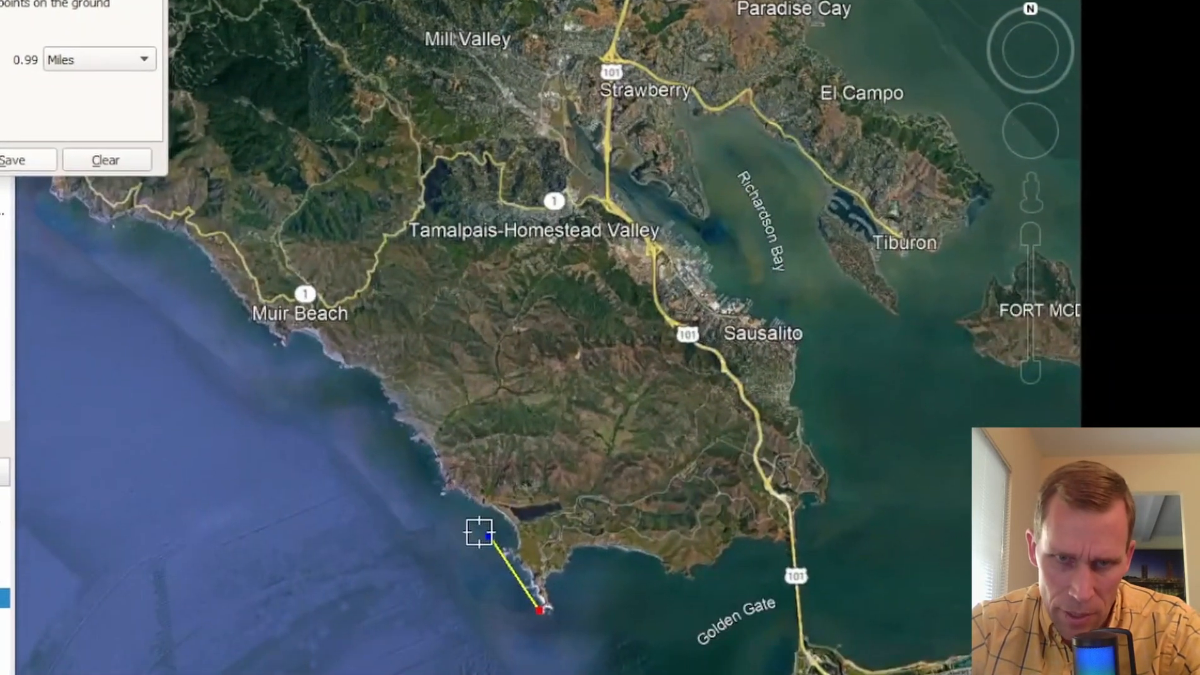
pyautogui.moveTo(462, 538); pyautogui.dragTo(307, 346)
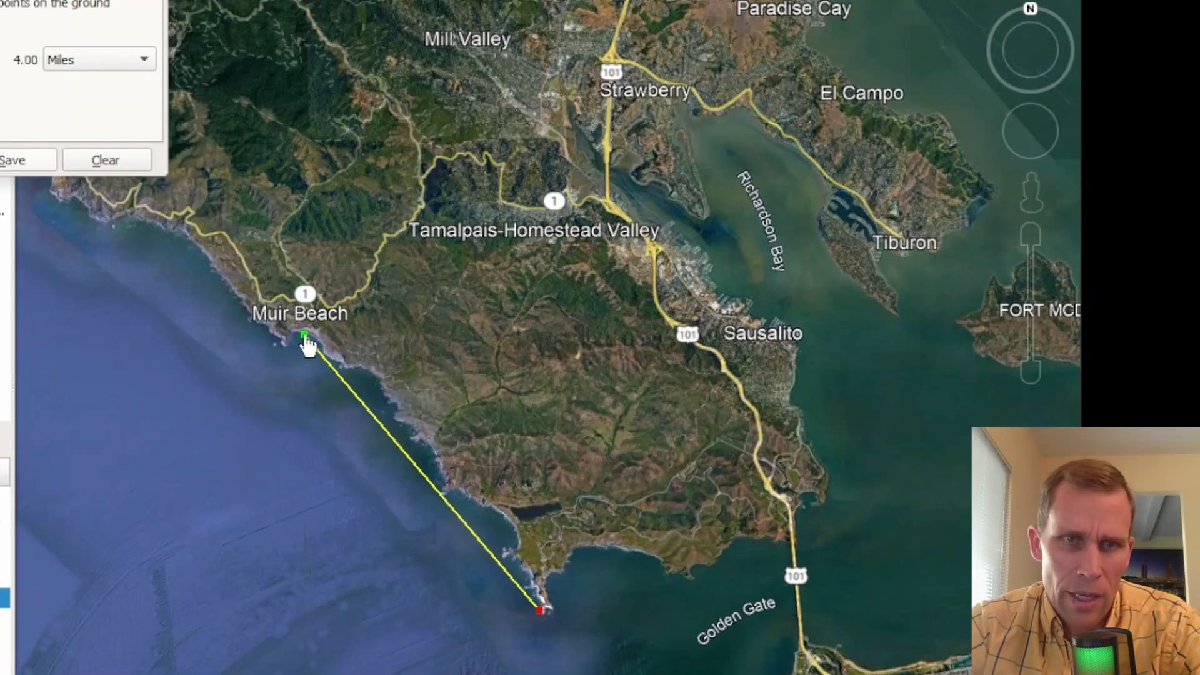
pyautogui.click(105, 160)
pyautogui.scroll(5, 260, 305)
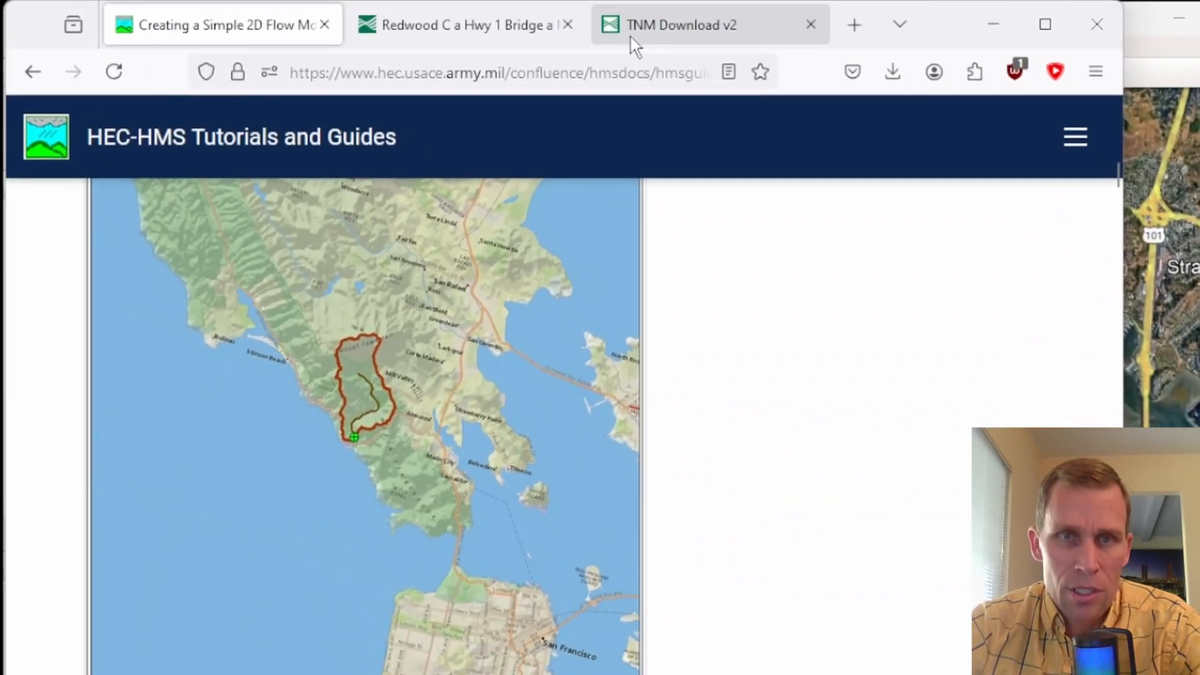
# - Switch to the USGS TNM Download page and bring its map to Redwood Creek near Muir Beach at zoom level 14
pyautogui.click(657, 28)
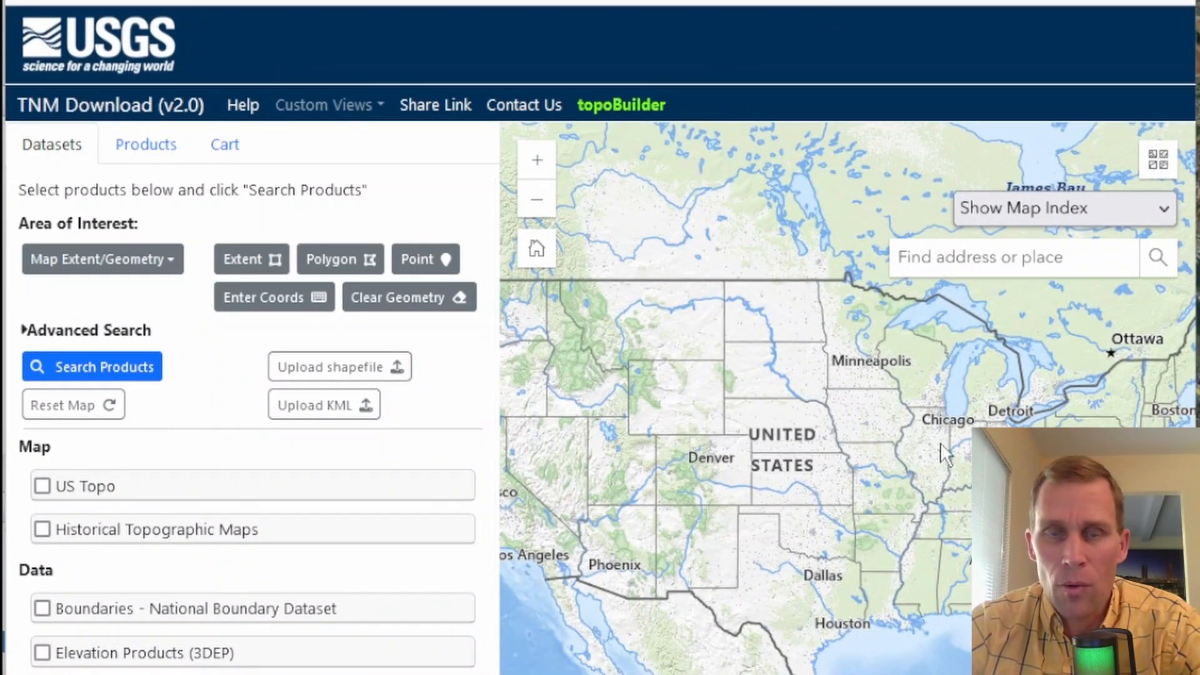
pyautogui.moveTo(624, 448); pyautogui.dragTo(974, 361)
pyautogui.scroll(3, 845, 430)
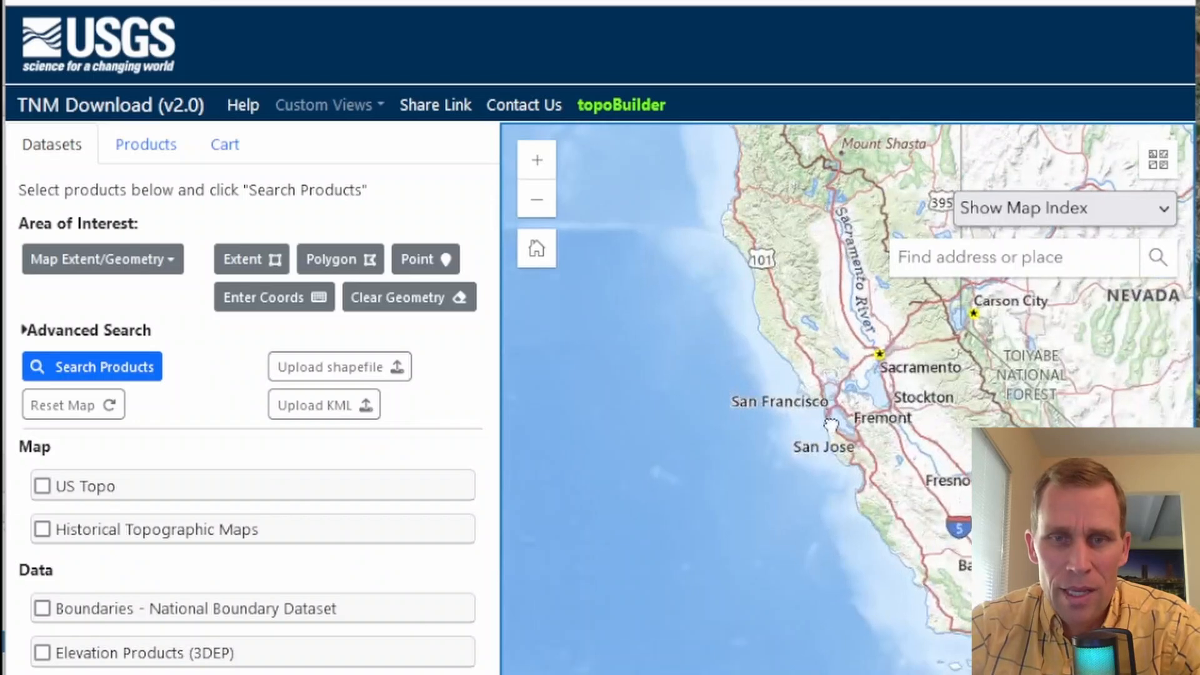
pyautogui.scroll(3, 787, 369)
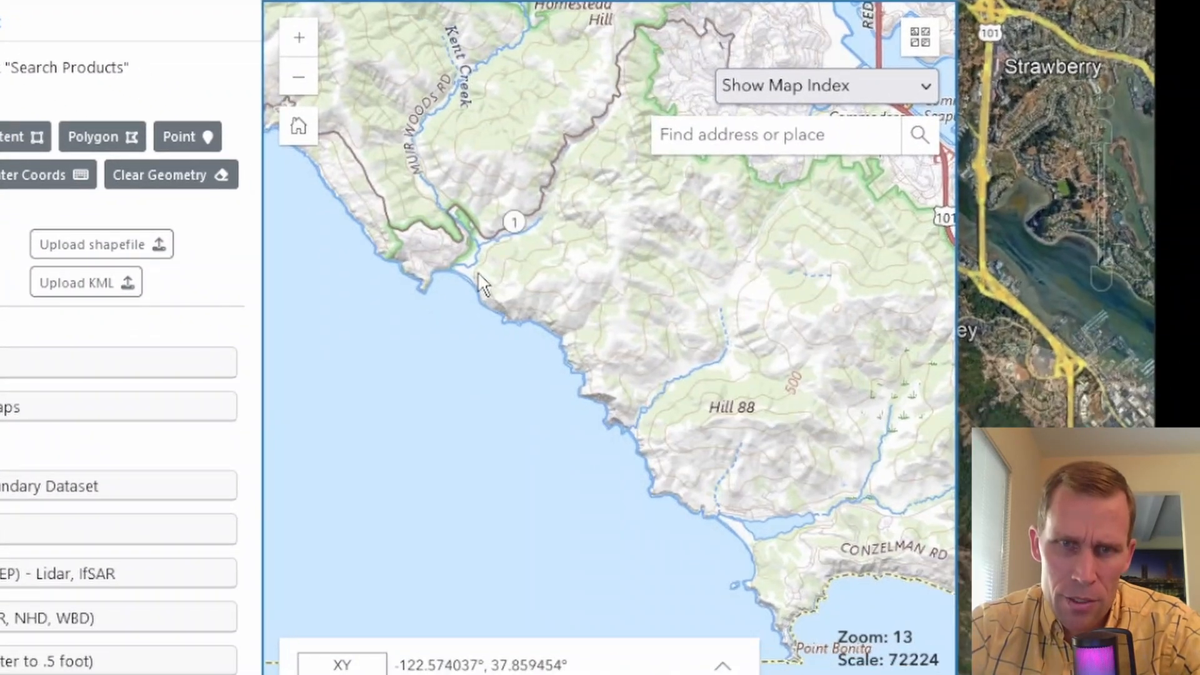
pyautogui.moveTo(578, 360); pyautogui.dragTo(769, 537)
pyautogui.scroll(1, 619, 312)
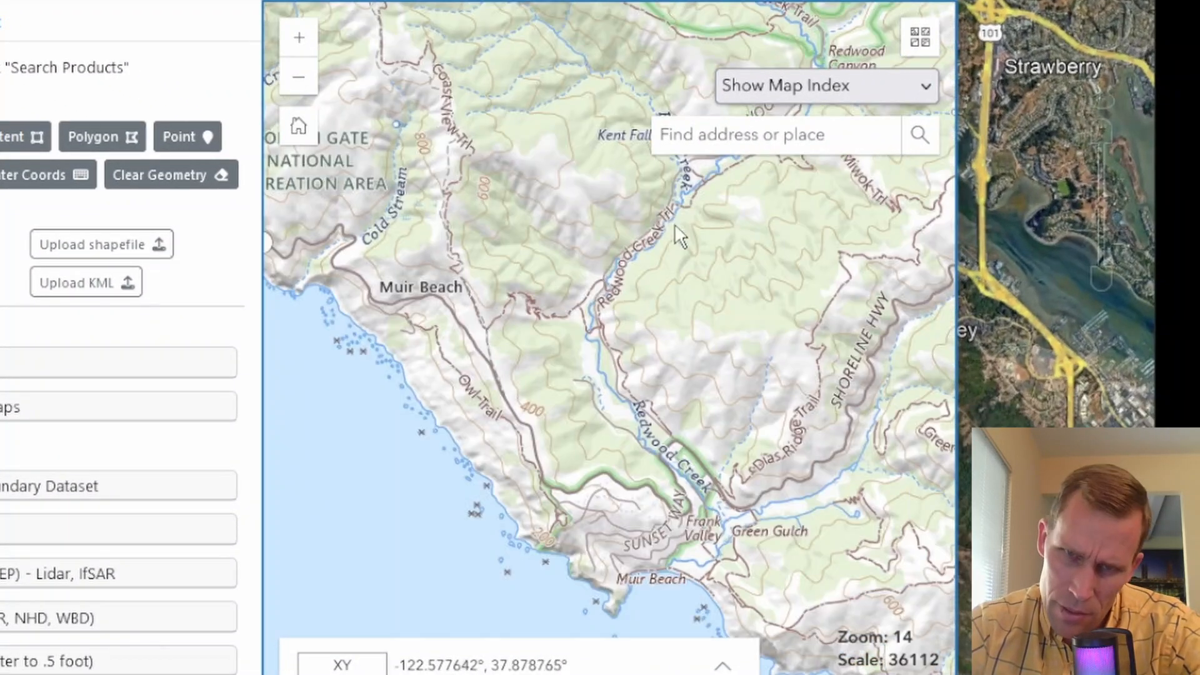
# - Widen the map to the Marin County coast and select Elevation Products (3DEP) with only the current 1/3 arc-second DEM
pyautogui.scroll(-2, 724, 500)
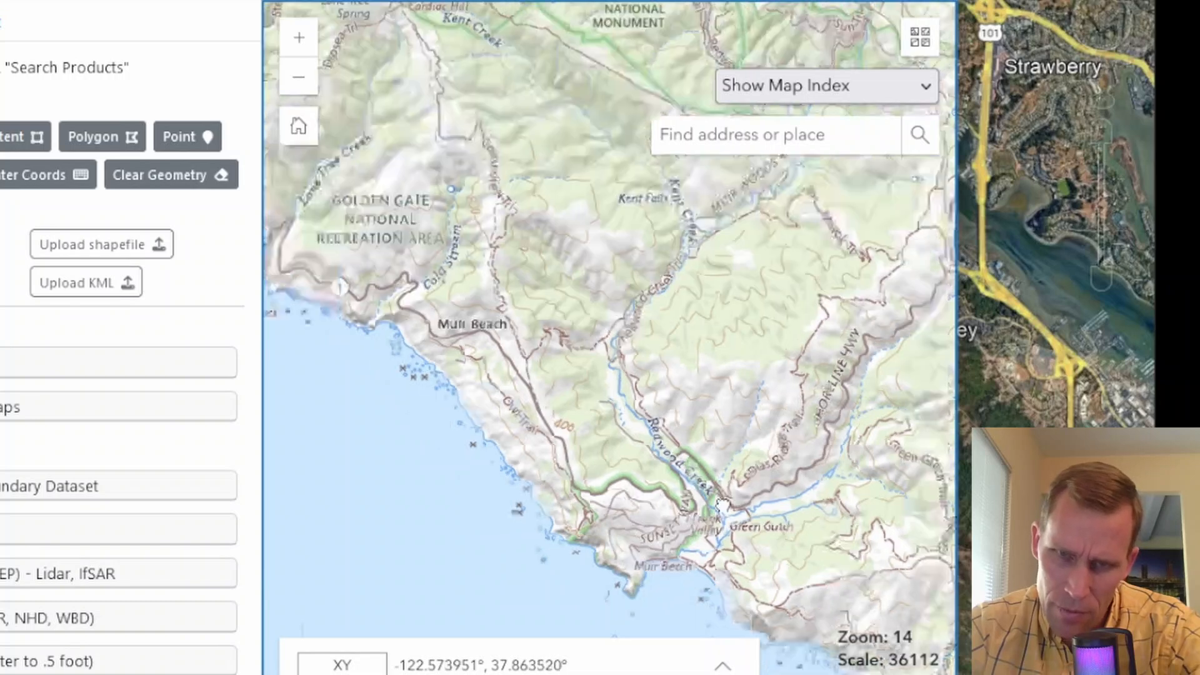
pyautogui.moveTo(771, 525); pyautogui.dragTo(594, 430)
pyautogui.scroll(-1, 589, 340)
pyautogui.moveTo(589, 340); pyautogui.dragTo(551, 395)
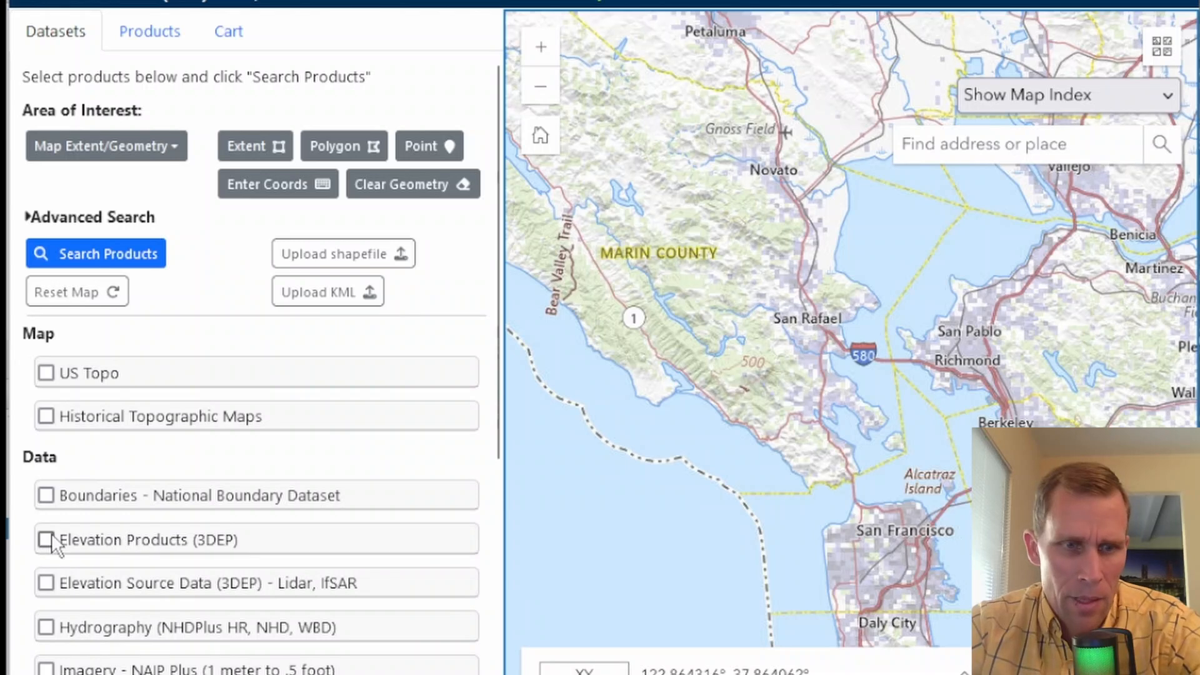
pyautogui.click(51, 534)
pyautogui.scroll(-5, 94, 536)
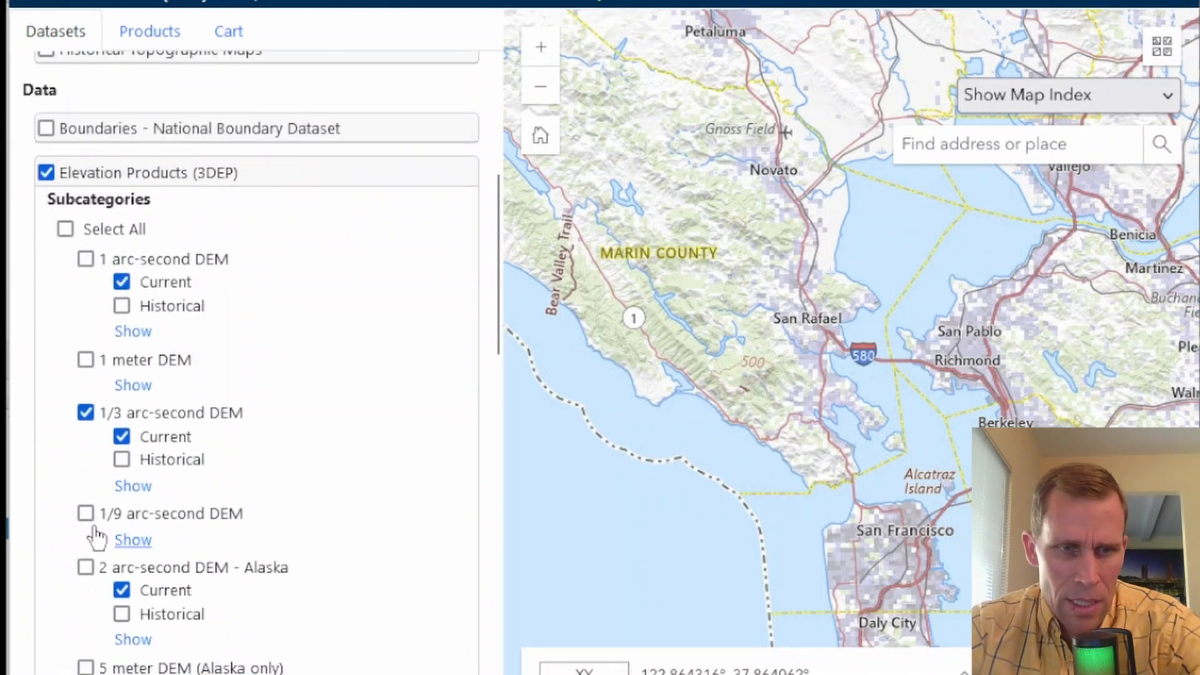
pyautogui.scroll(-2, 100, 528)
pyautogui.click(122, 466)
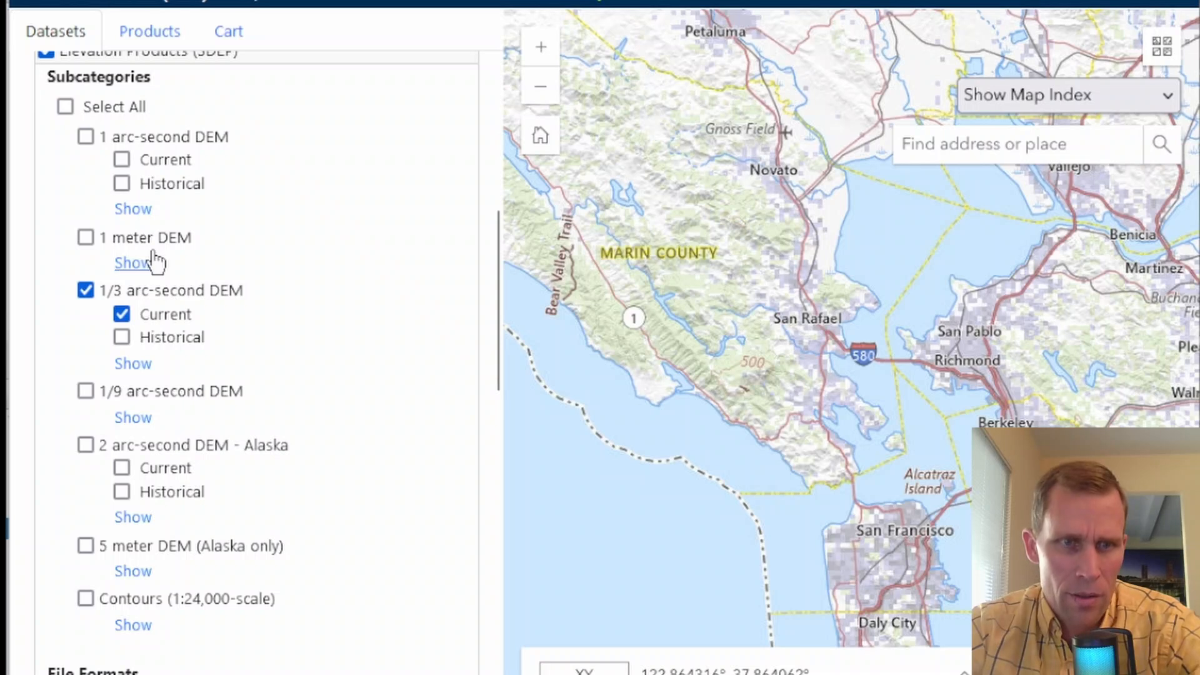
pyautogui.scroll(8, 220, 320)
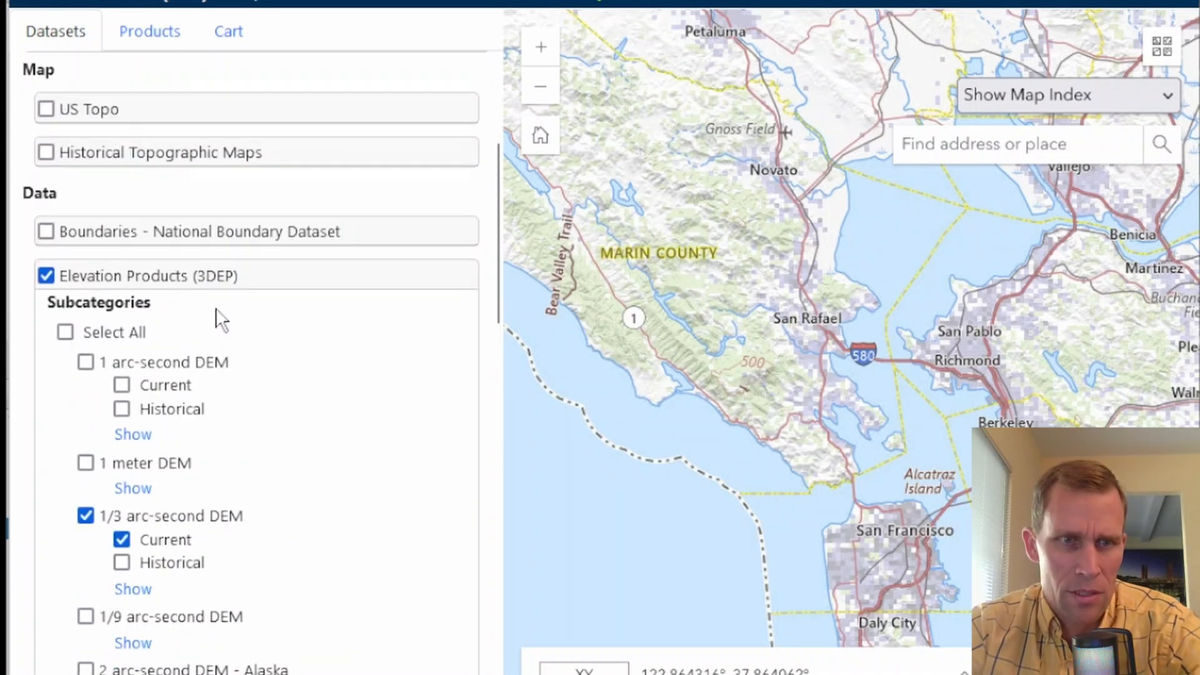
pyautogui.click(117, 257)
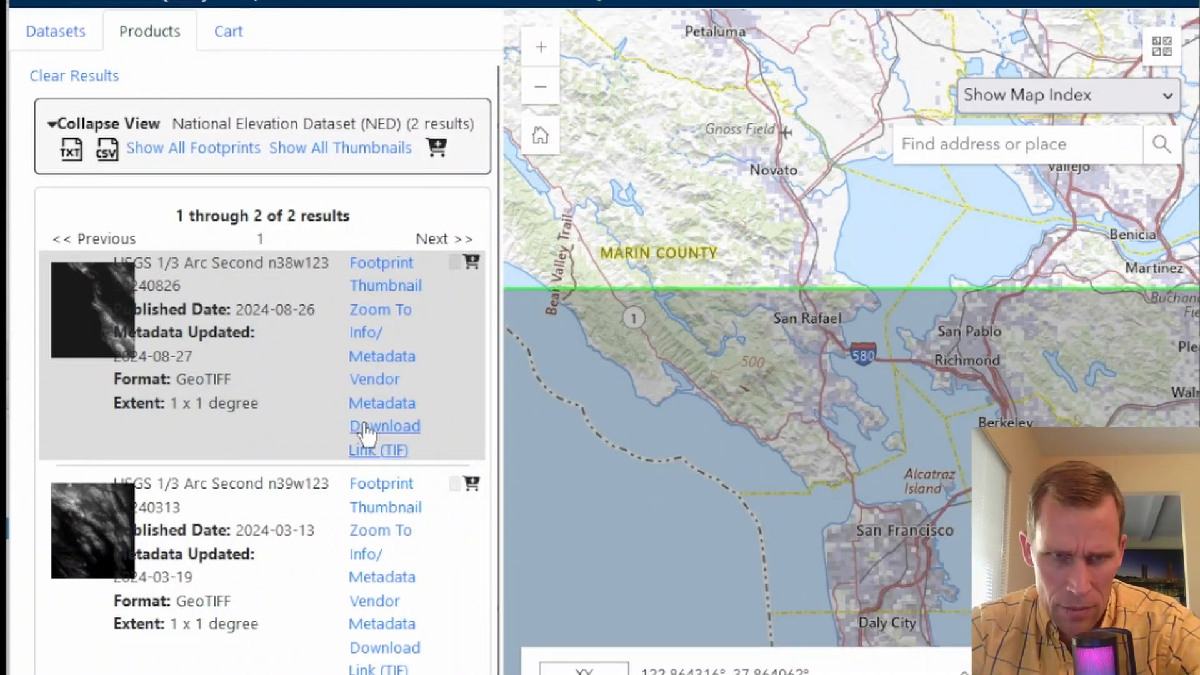
pyautogui.click(372, 432)
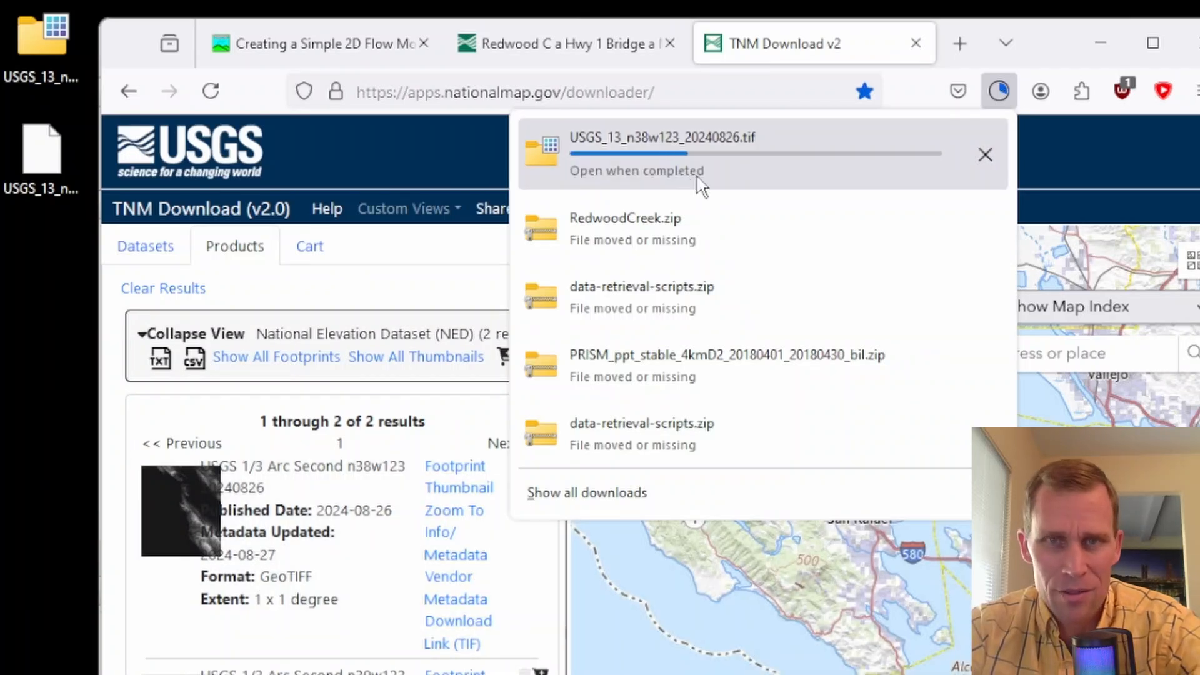
pyautogui.click(999, 90)
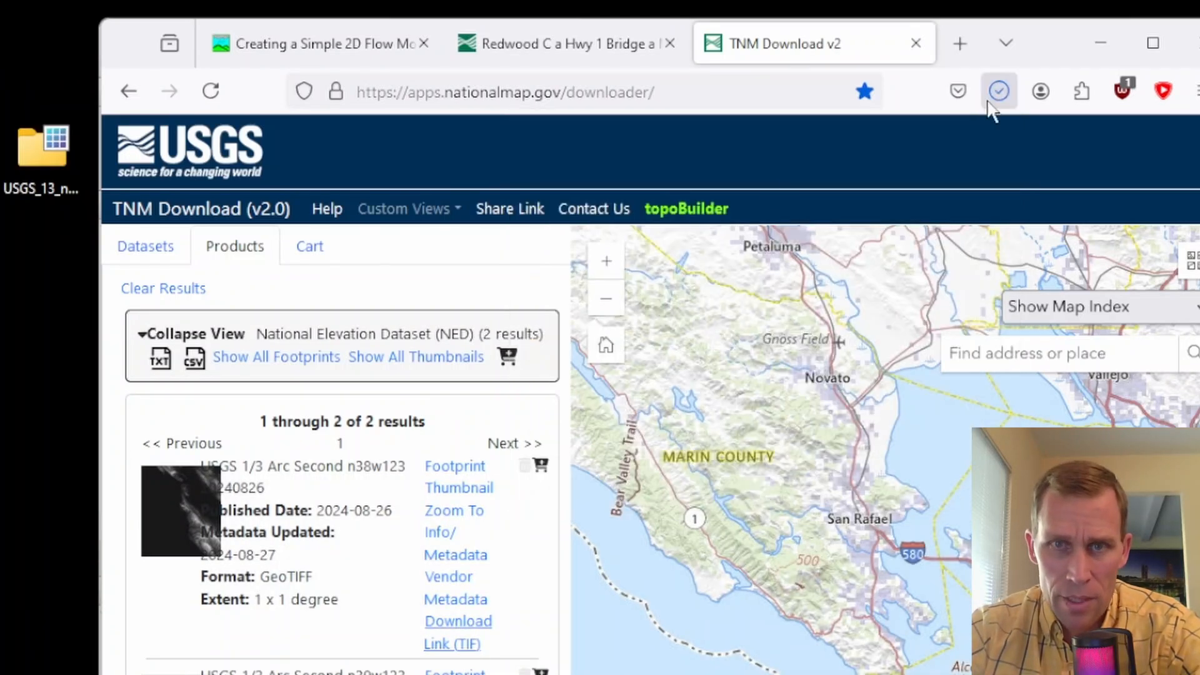
# - Move USGS_13_n38w123_20240826.tif from the desktop into the terrain folder of the exercise_58 project in File Explorer
pyautogui.moveTo(49, 157); pyautogui.dragTo(53, 203)
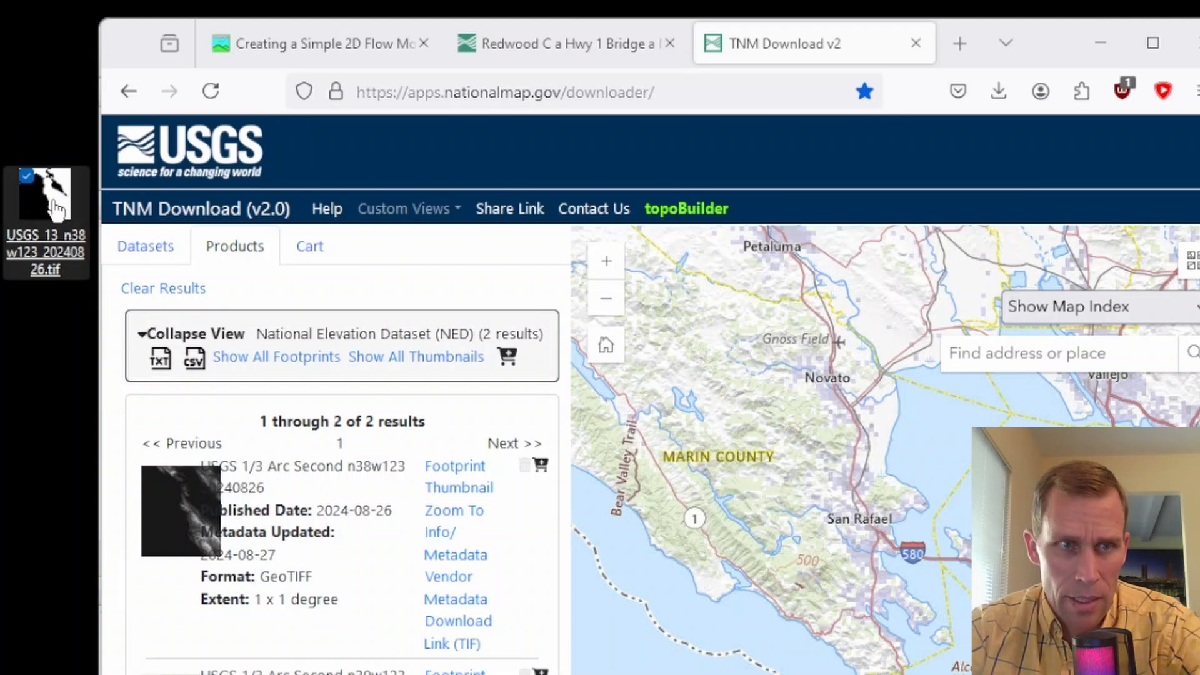
pyautogui.click(332, 672)
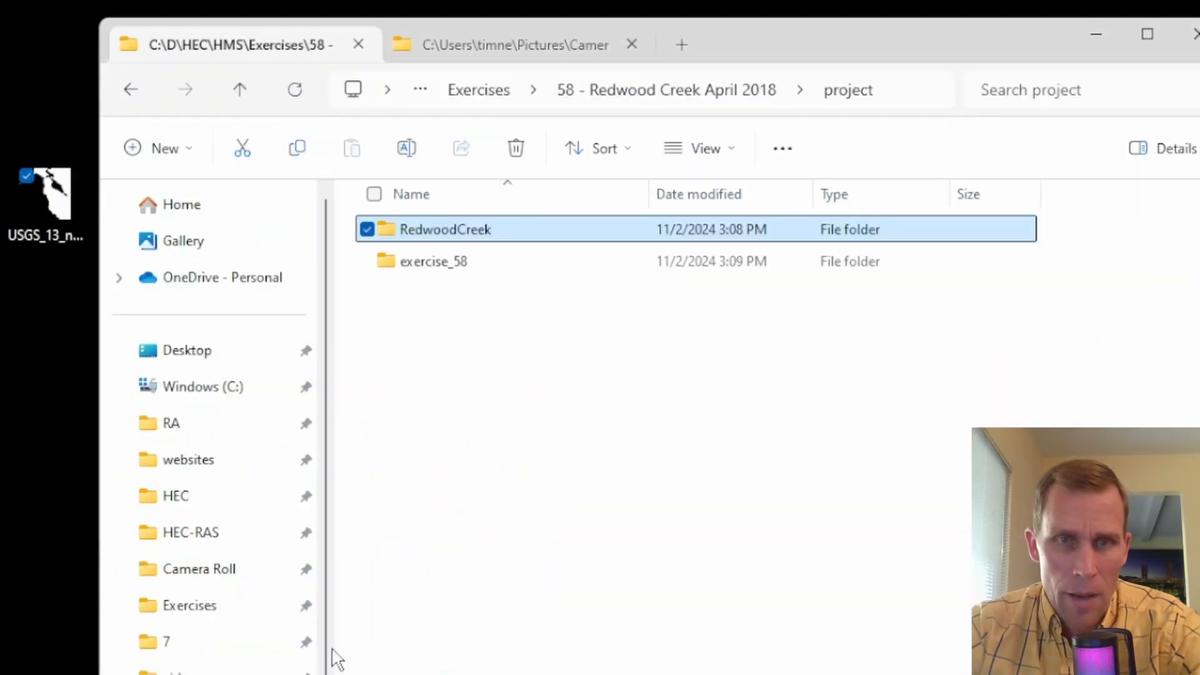
pyautogui.click(473, 343)
pyautogui.doubleClick(445, 265)
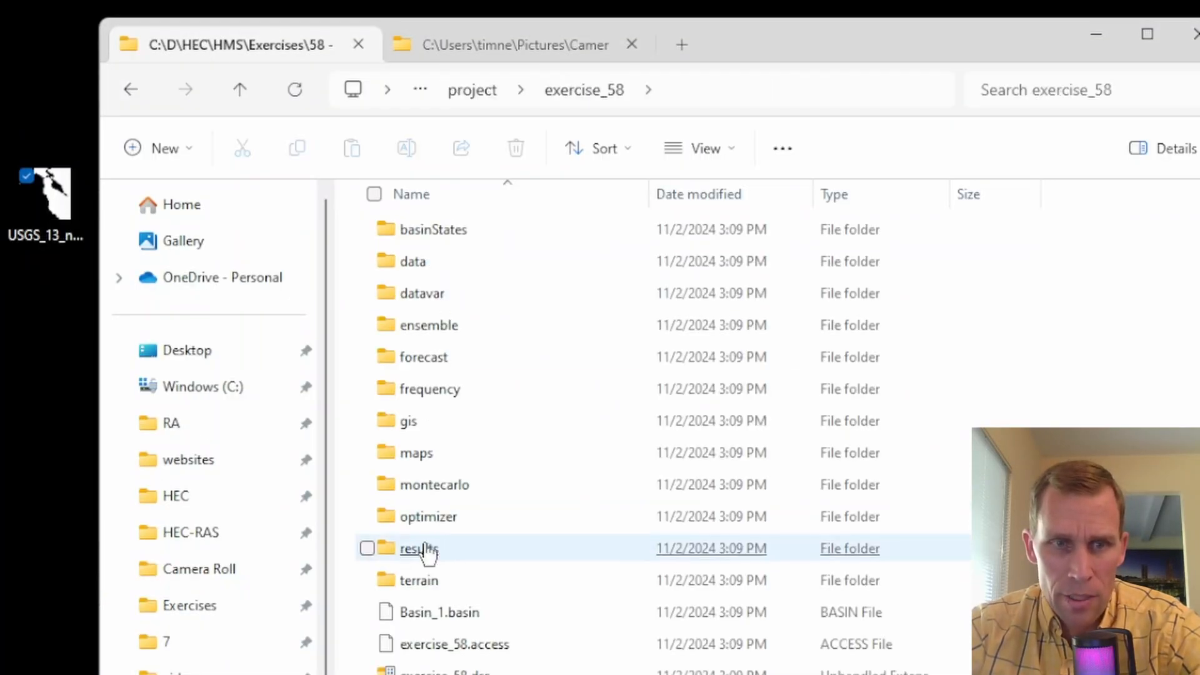
pyautogui.doubleClick(418, 579)
pyautogui.moveTo(60, 207); pyautogui.dragTo(724, 618)
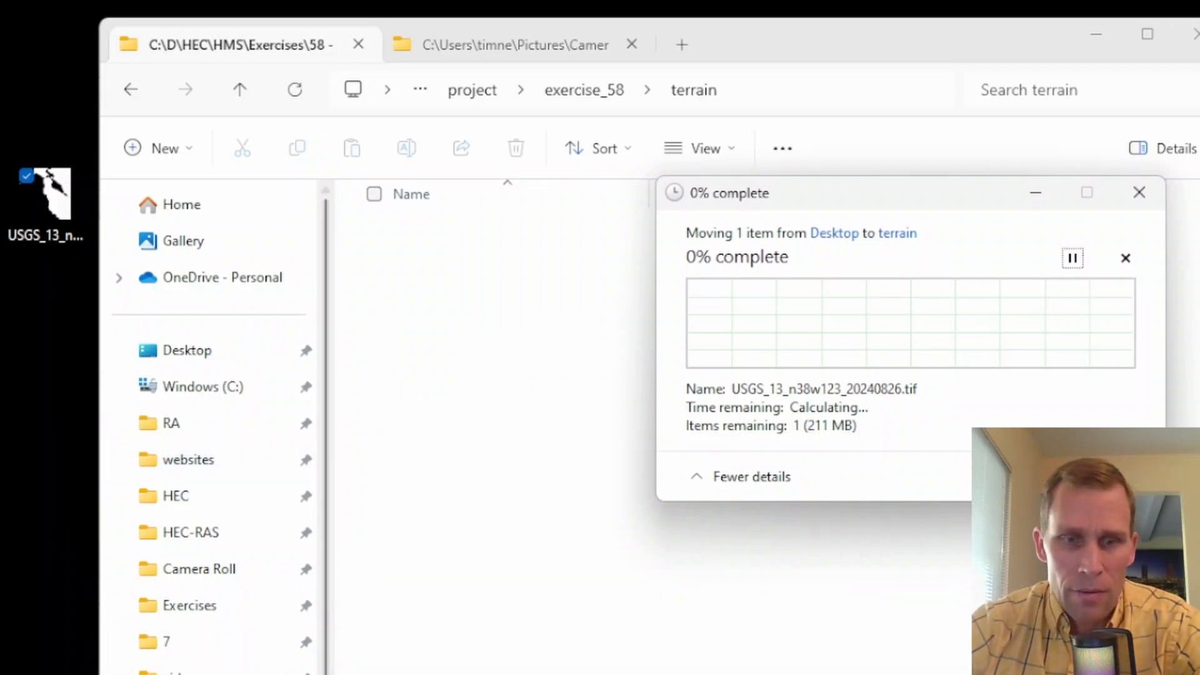
# - Launch QGIS and create a new empty project
pyautogui.press('super')
pyautogui.click(432, 431)
pyautogui.click(335, 587)
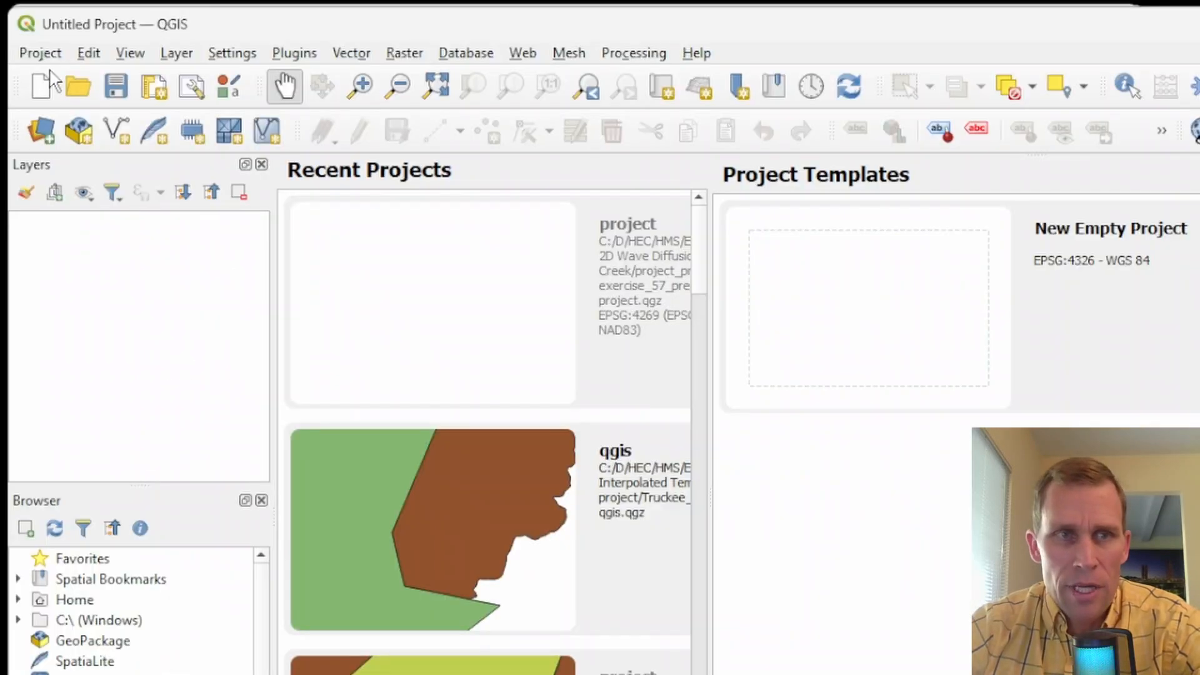
pyautogui.click(41, 84)
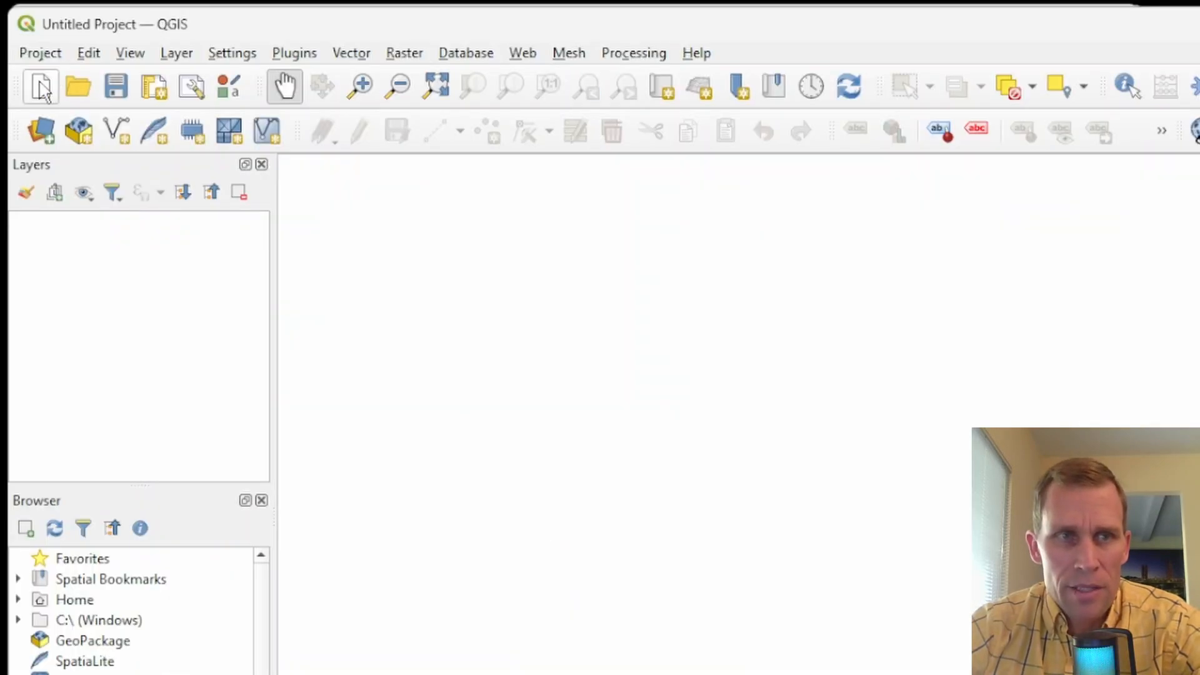
# - Save the QGIS project as preject in the gis folder of exercise_58
pyautogui.click(116, 85)
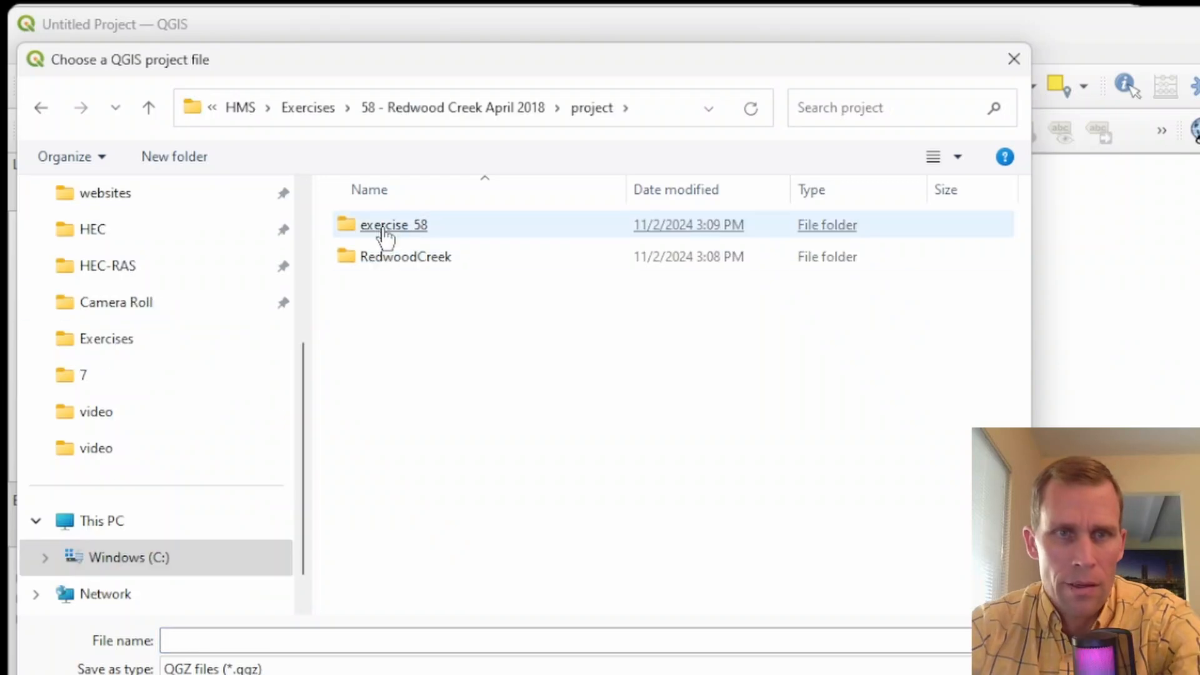
pyautogui.doubleClick(384, 235)
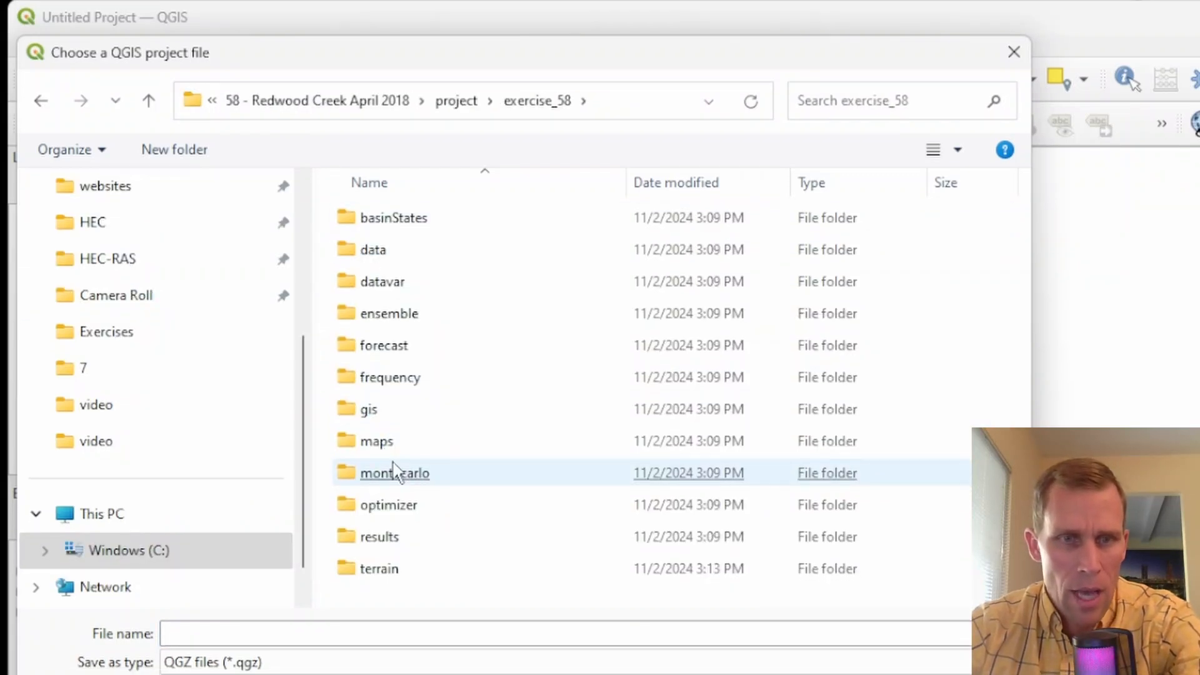
pyautogui.doubleClick(375, 355)
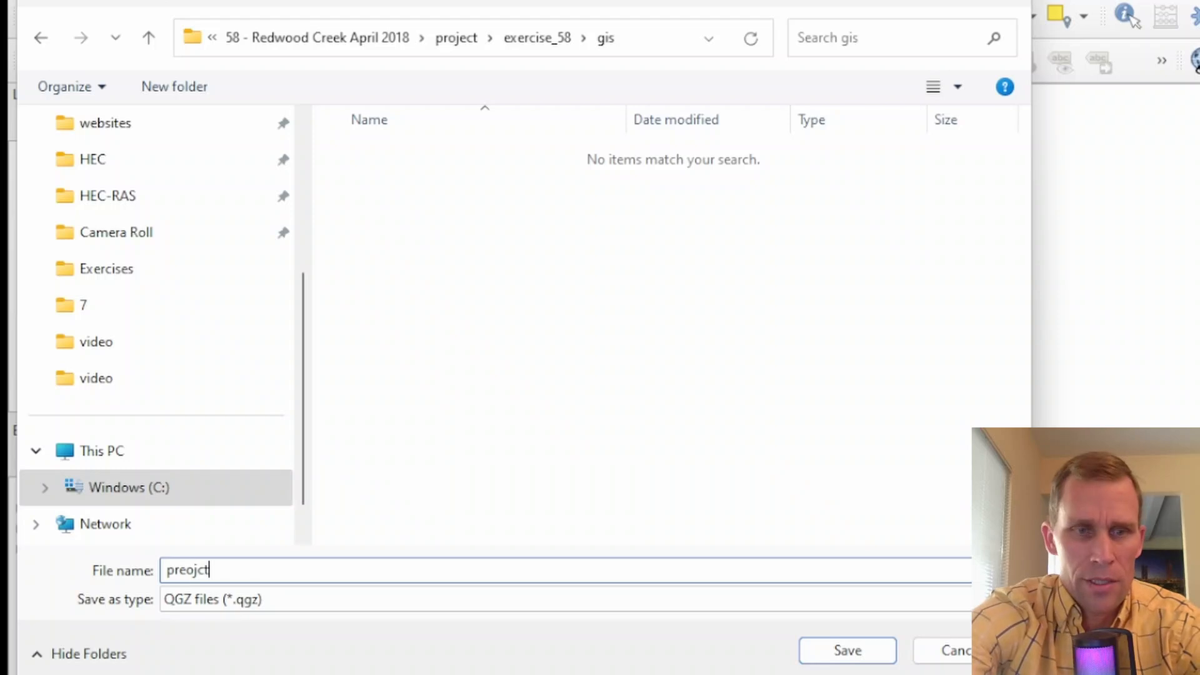
pyautogui.press('Return')
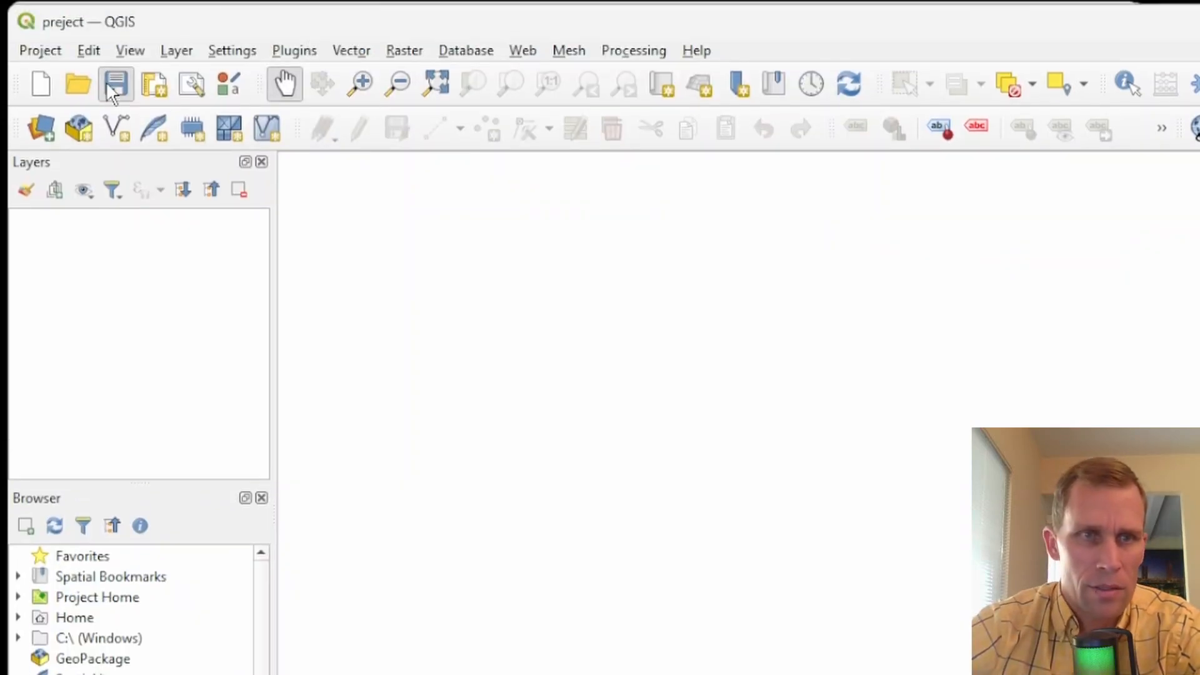
# - Set the project coordinate reference system to NAD83 (EPSG:4269)
pyautogui.click(42, 48)
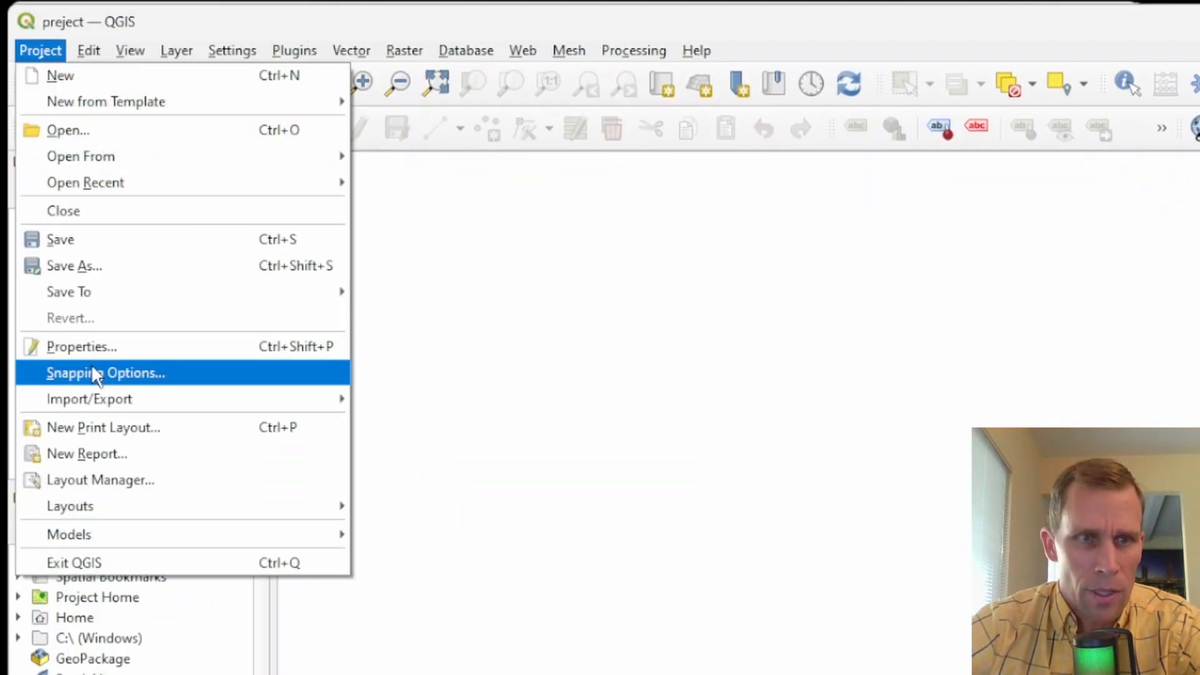
pyautogui.click(83, 346)
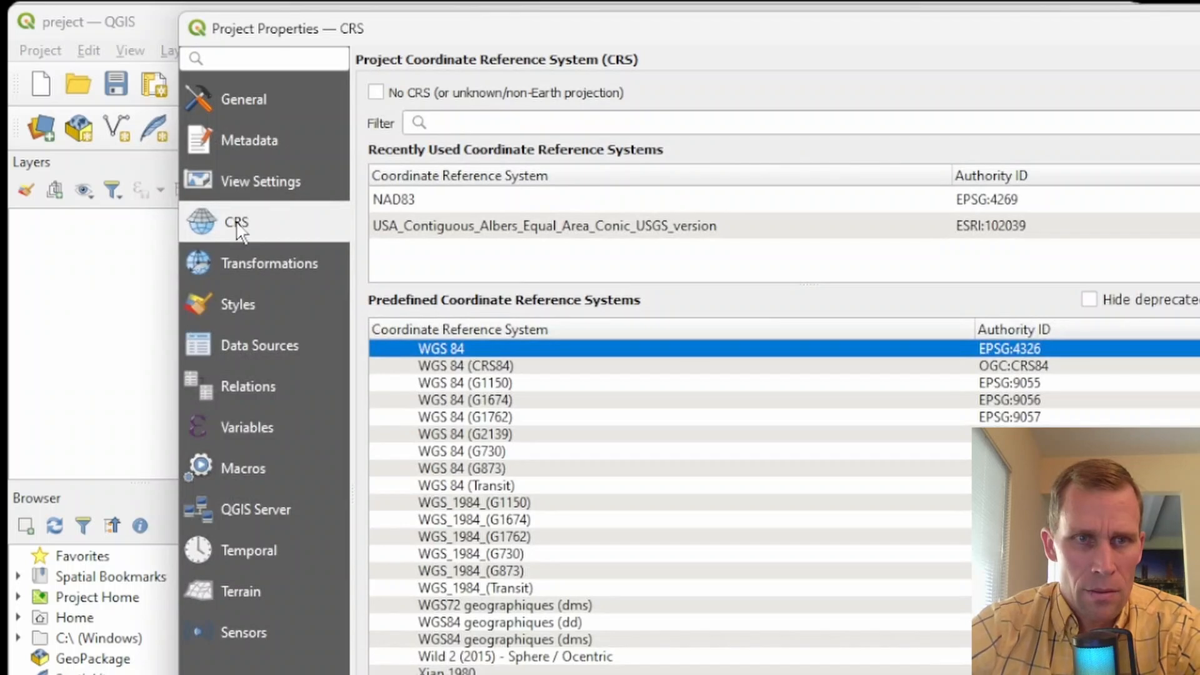
pyautogui.click(403, 200)
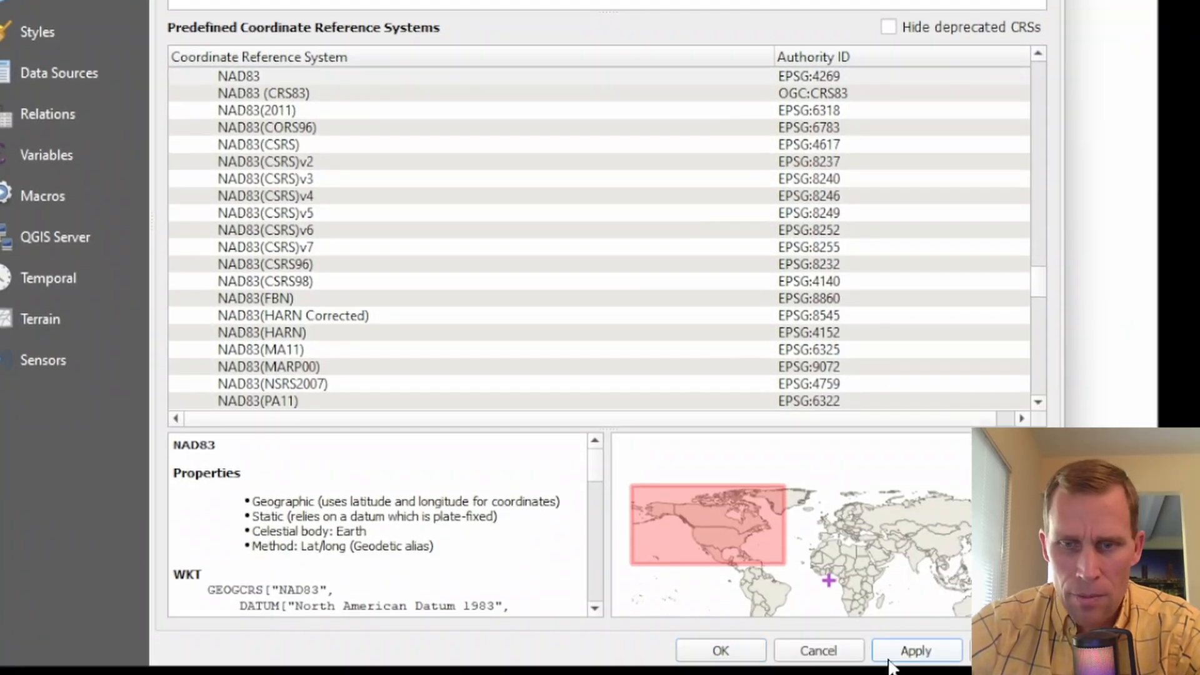
pyautogui.click(738, 653)
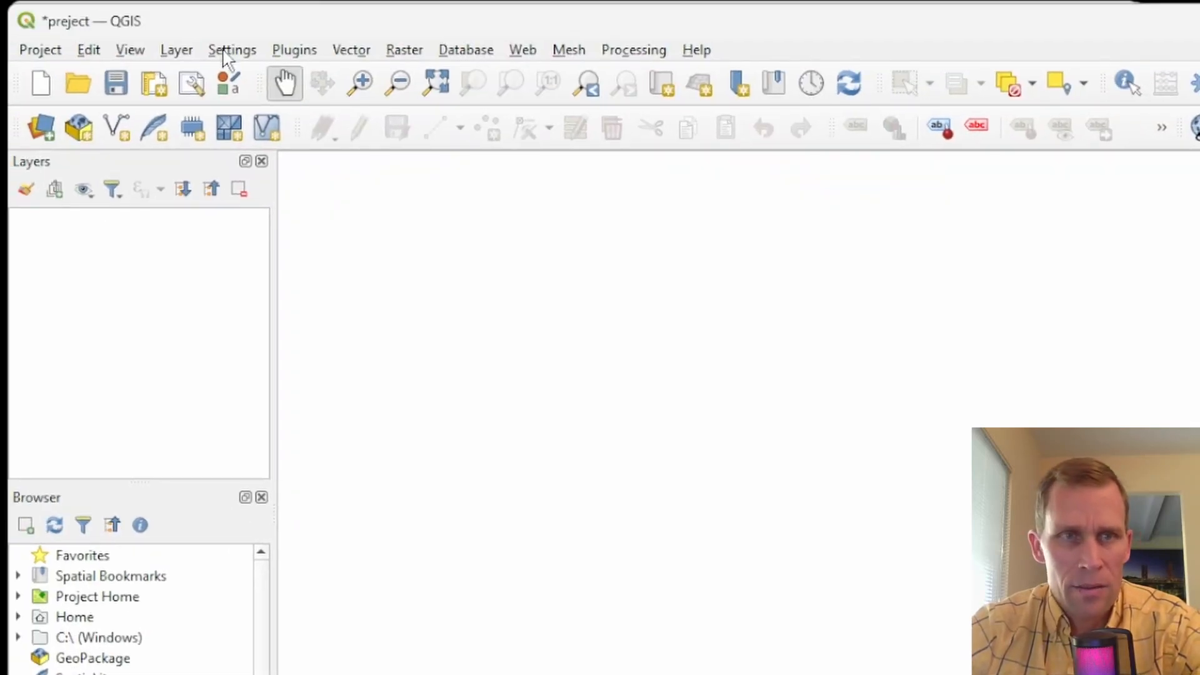
# - Add USGS_13_n38w123_20240826.tif from the exercise_58 terrain folder as a raster layer
pyautogui.click(177, 50)
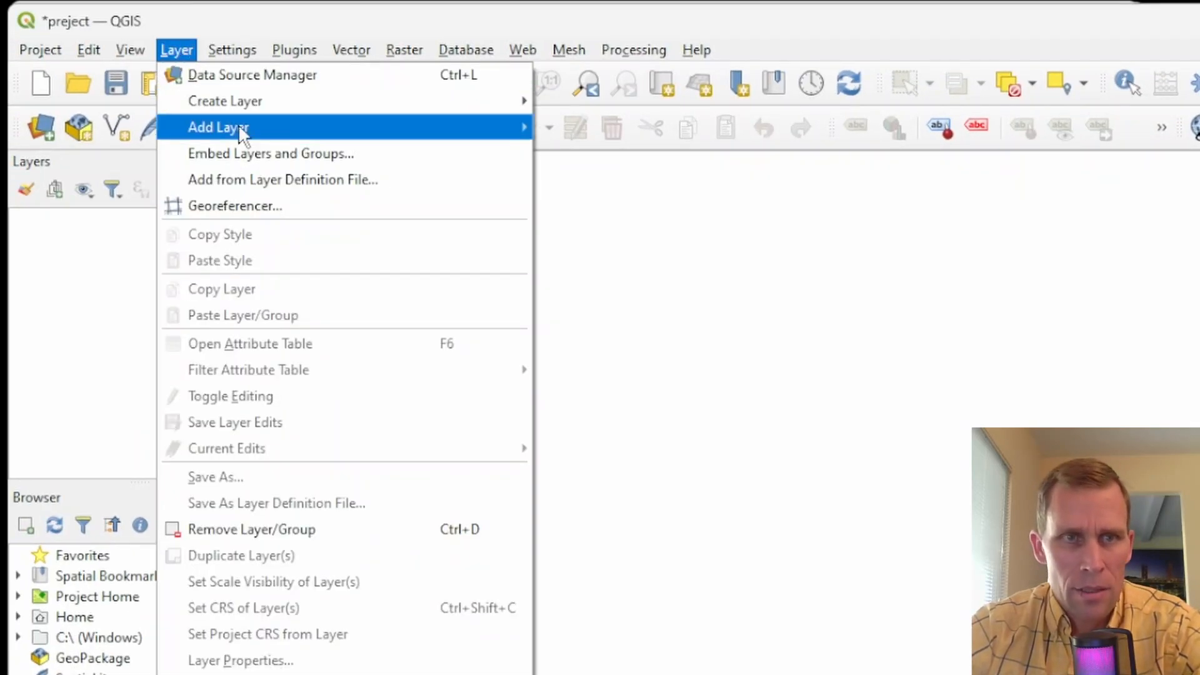
pyautogui.moveTo(238, 125)
pyautogui.click(559, 152)
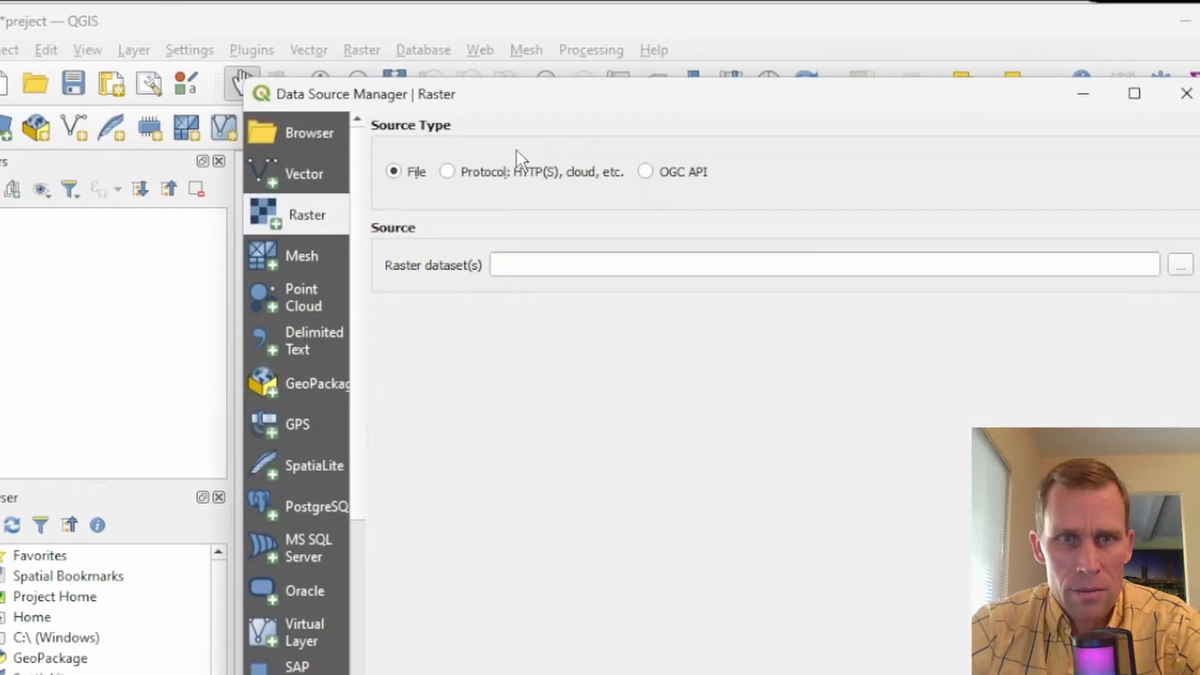
pyautogui.click(1067, 268)
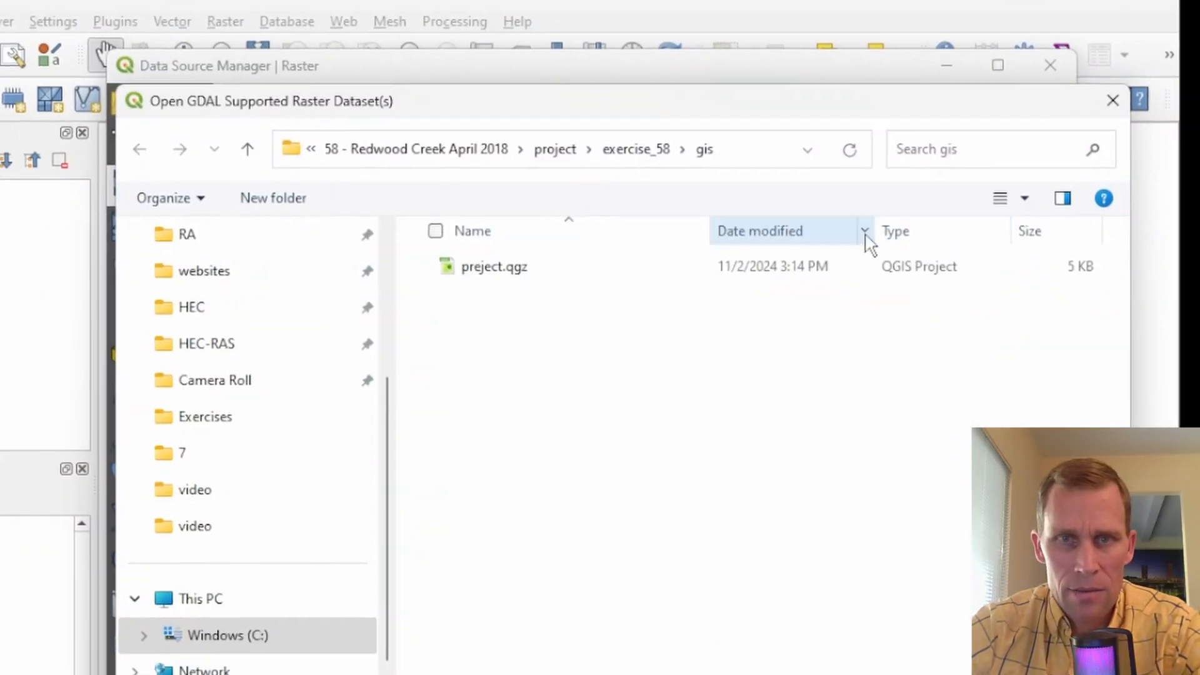
pyautogui.click(633, 180)
pyautogui.doubleClick(421, 560)
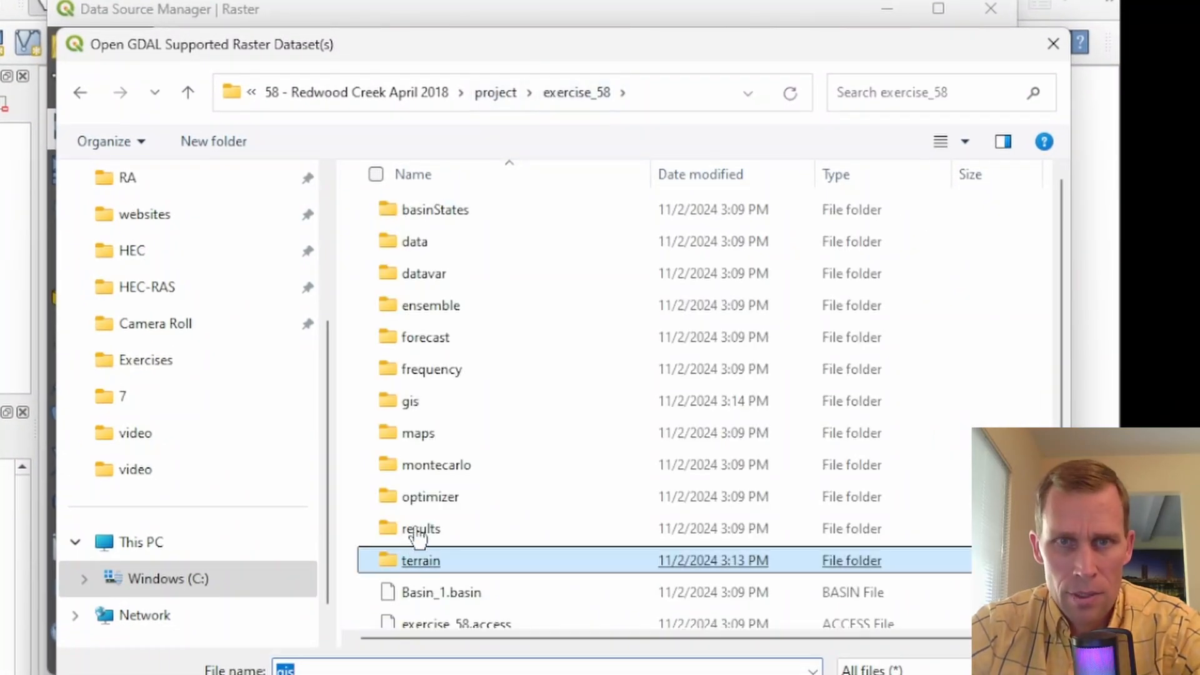
pyautogui.click(414, 281)
pyautogui.doubleClick(403, 234)
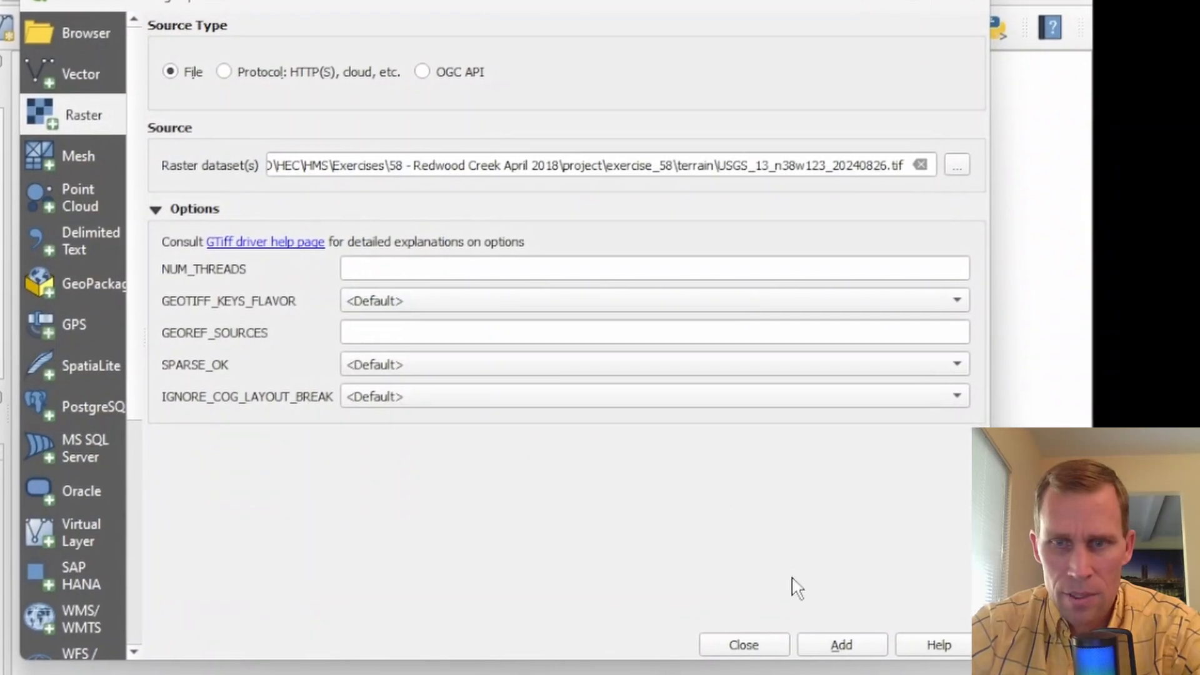
pyautogui.click(838, 644)
pyautogui.click(753, 640)
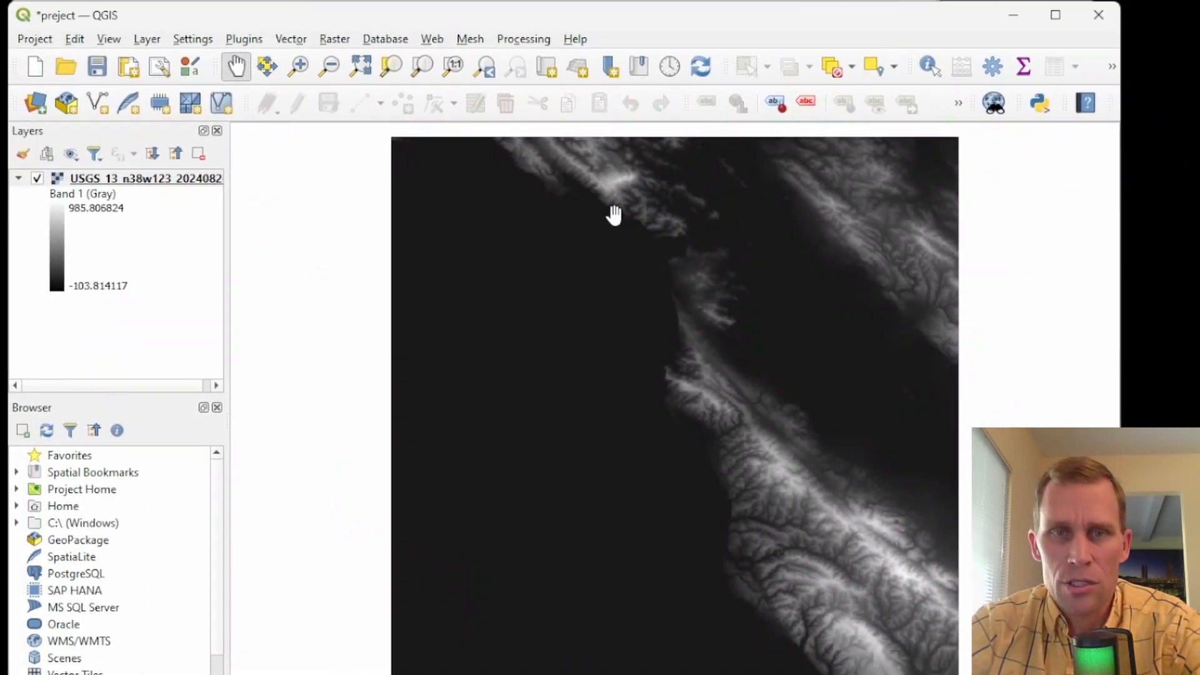
# - Measure the straight-line distance in miles off the coastline beside the Muir Beach area on the terrain raster
pyautogui.scroll(5, 655, 199)
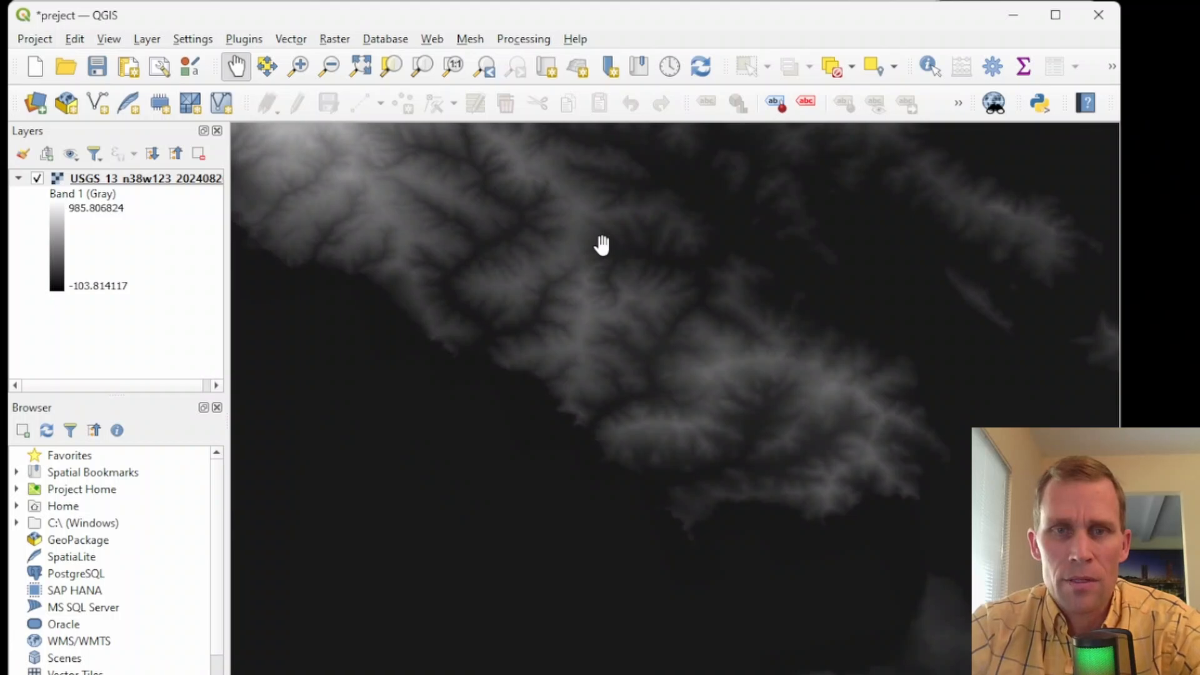
pyautogui.scroll(2, 591, 254)
pyautogui.scroll(2, 553, 416)
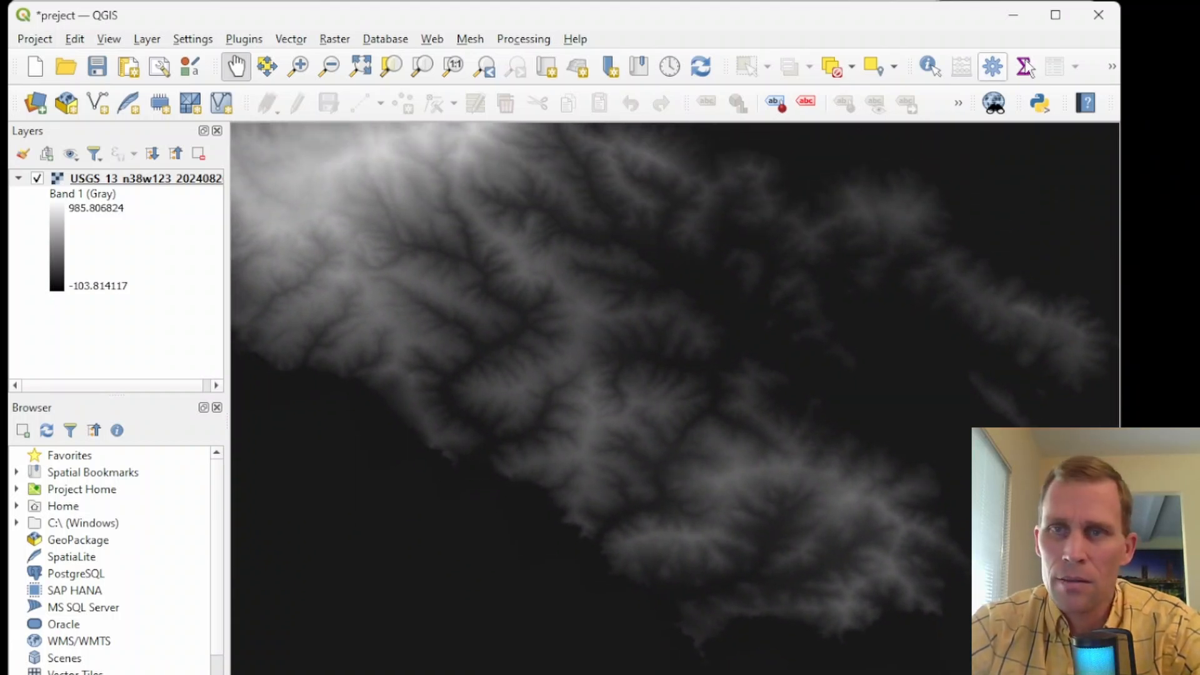
pyautogui.click(1111, 70)
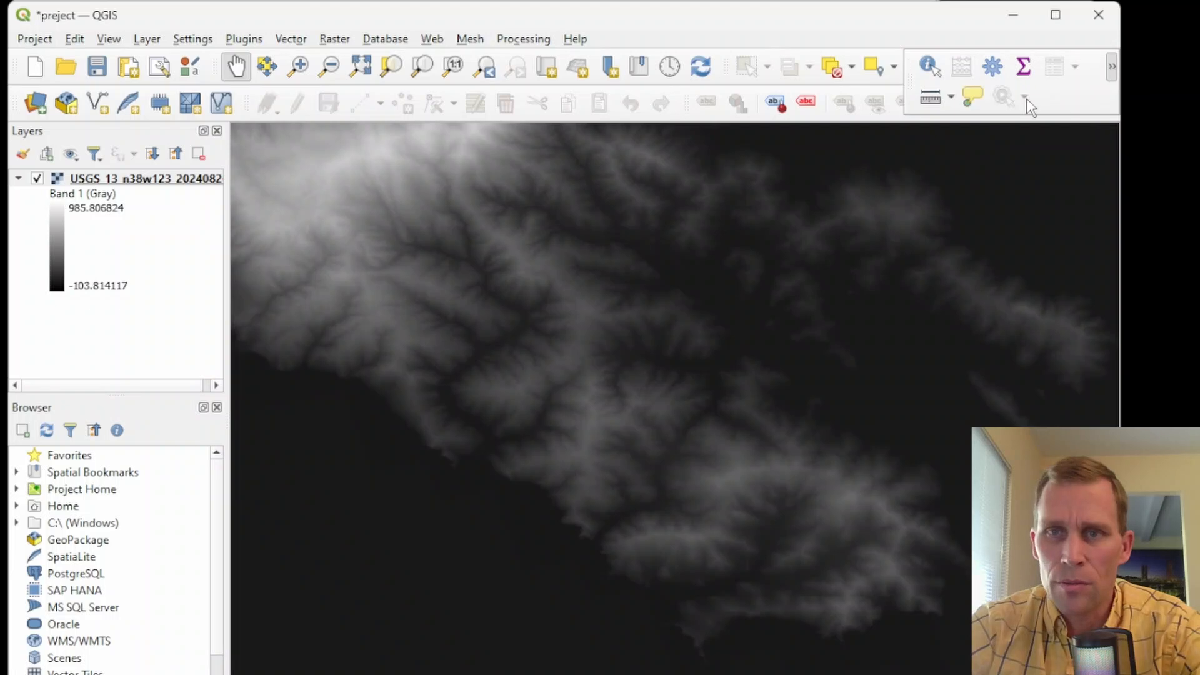
pyautogui.click(931, 100)
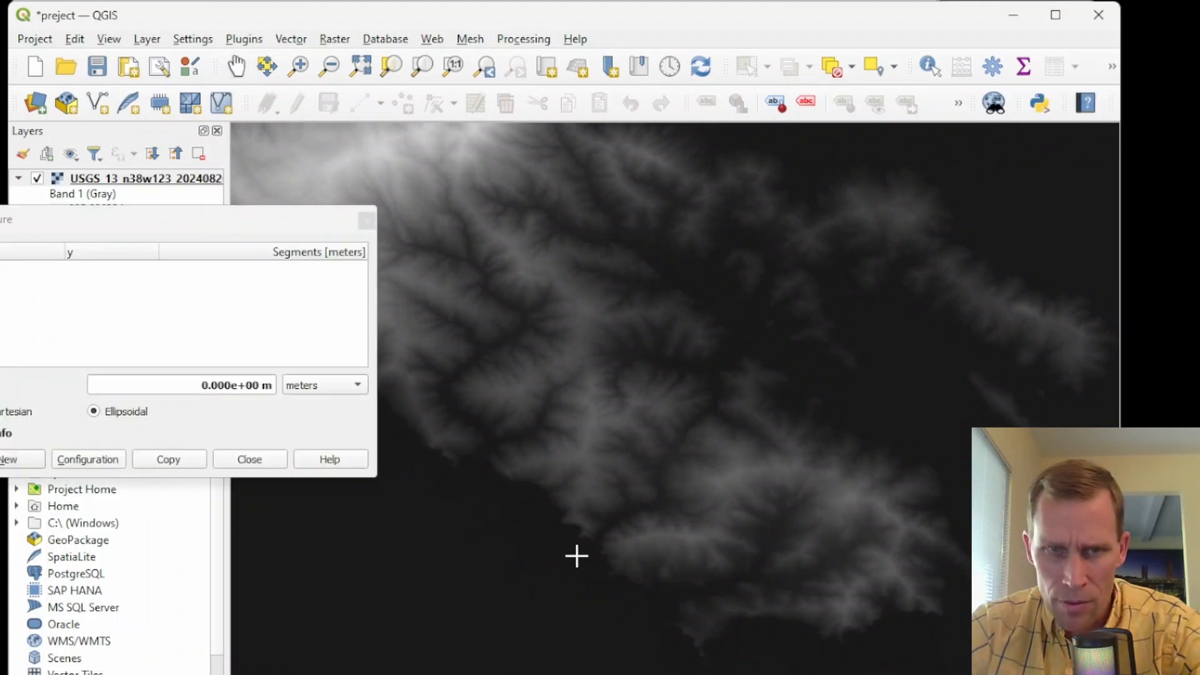
pyautogui.click(706, 659)
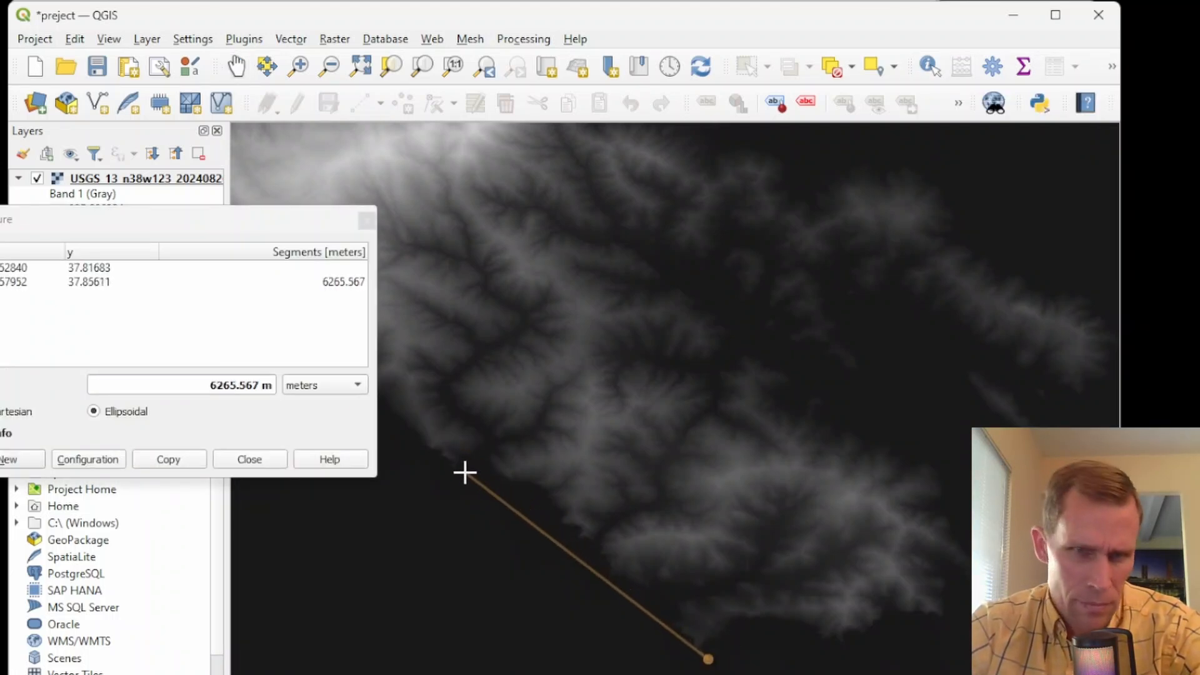
pyautogui.click(332, 389)
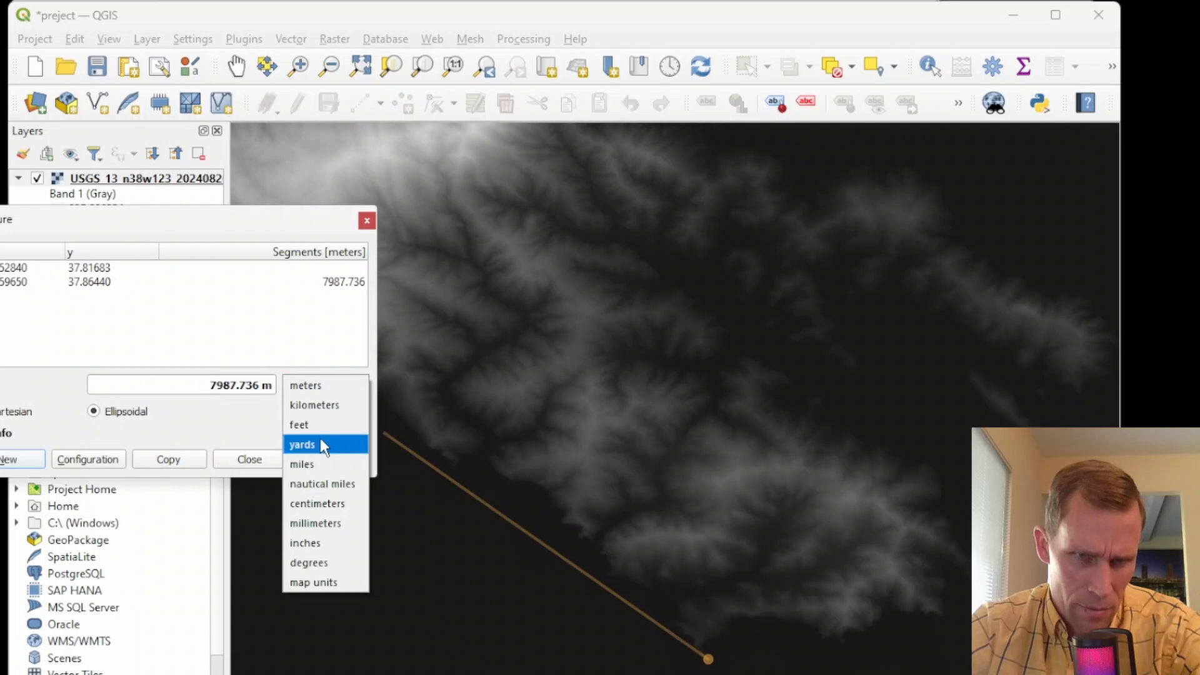
pyautogui.click(316, 465)
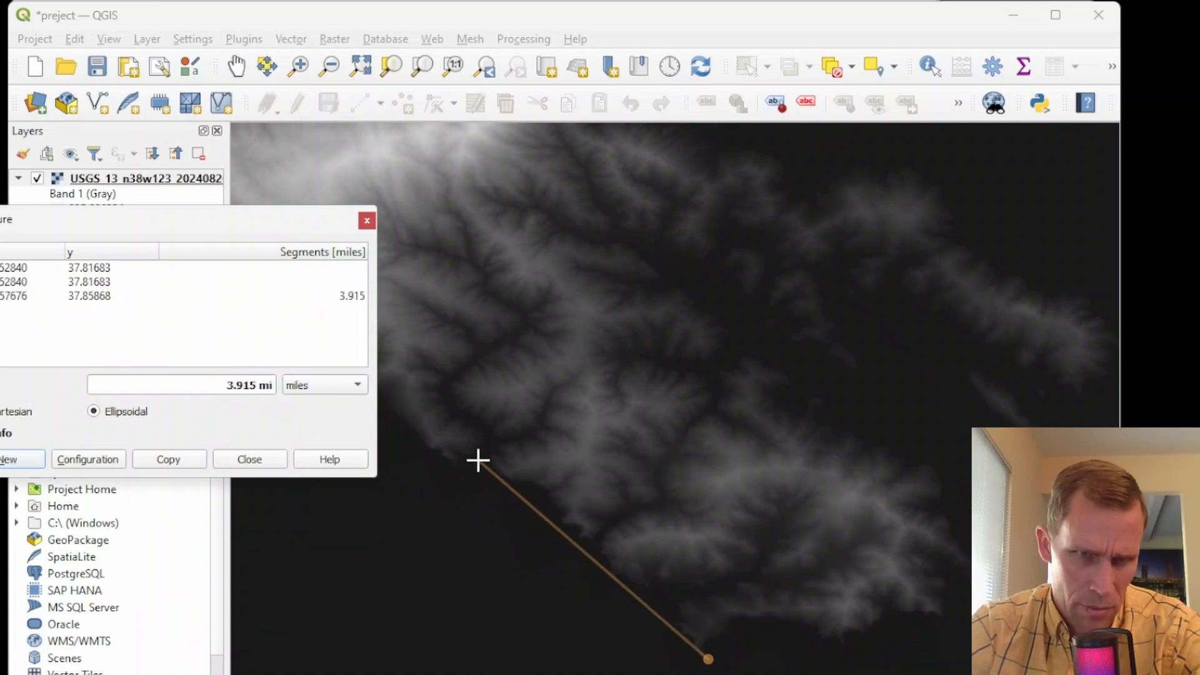
pyautogui.click(366, 221)
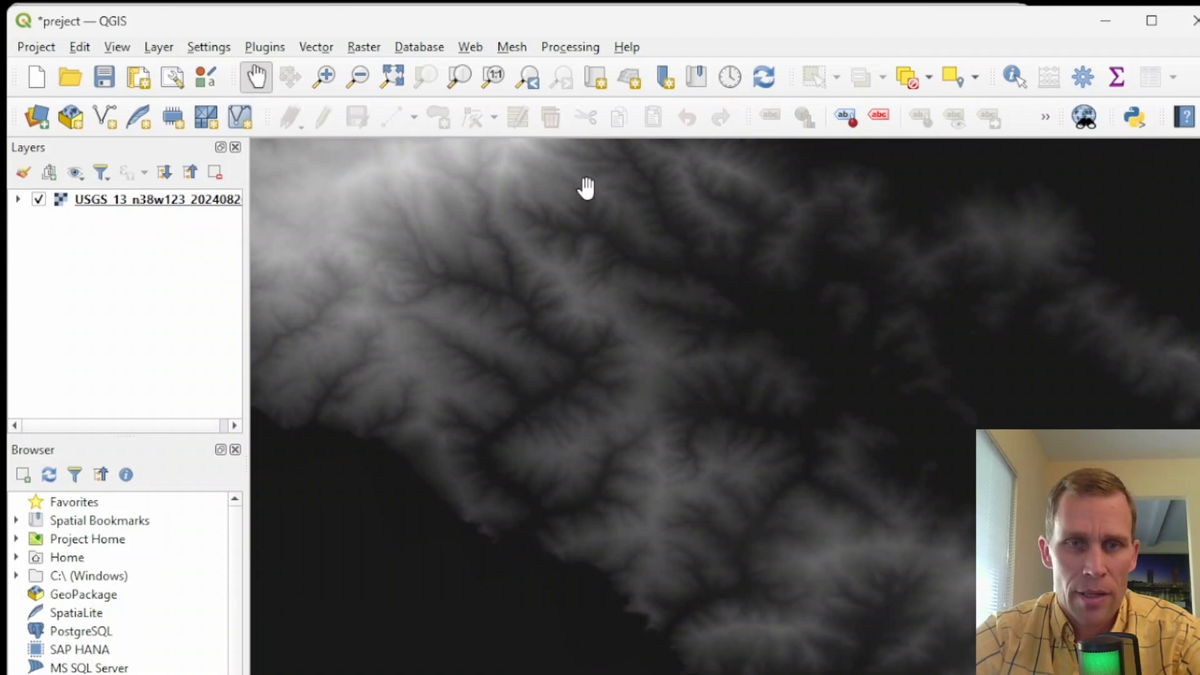
# - Create a polygon shapefile layer named watershed_buffer in the exercise_58 gis folder, using the project CRS EPSG:4269 - NAD83
pyautogui.moveTo(315, 294); pyautogui.dragTo(351, 344)
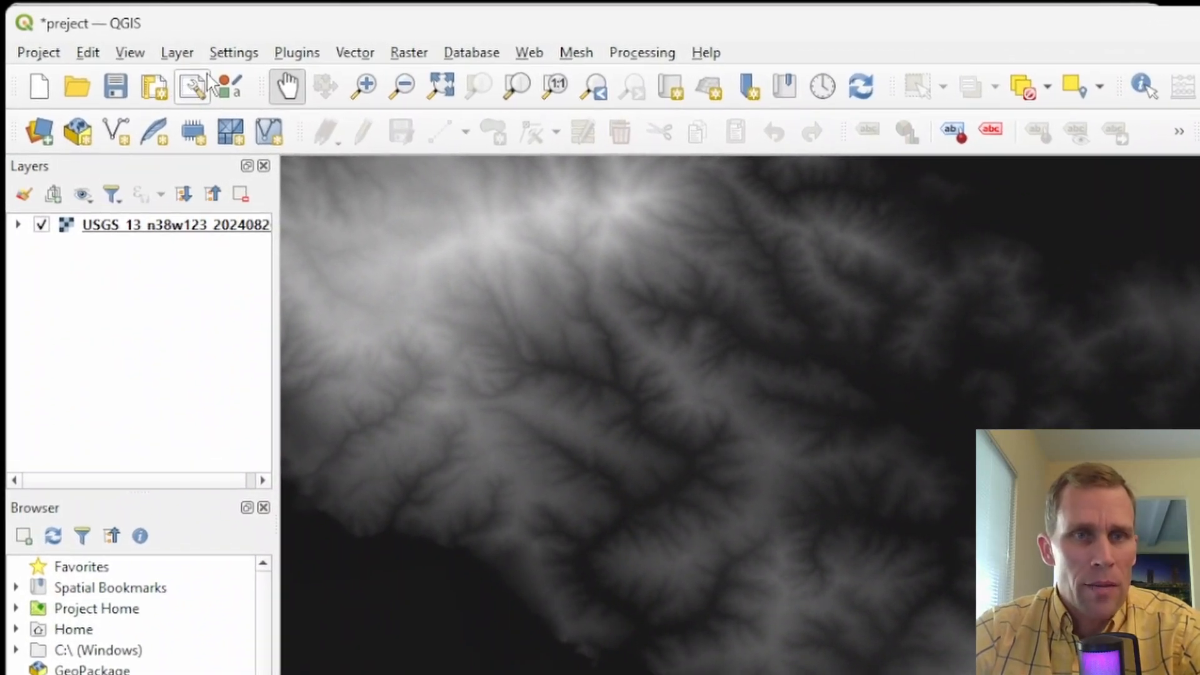
pyautogui.click(178, 53)
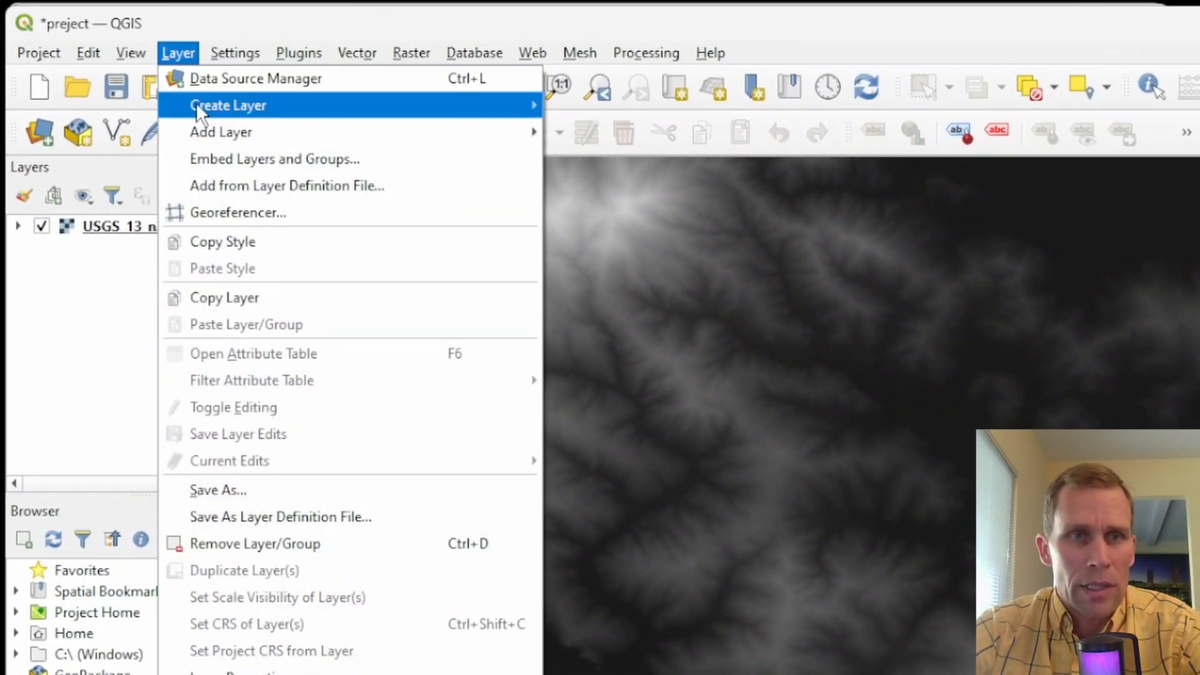
pyautogui.moveTo(316, 104)
pyautogui.click(614, 134)
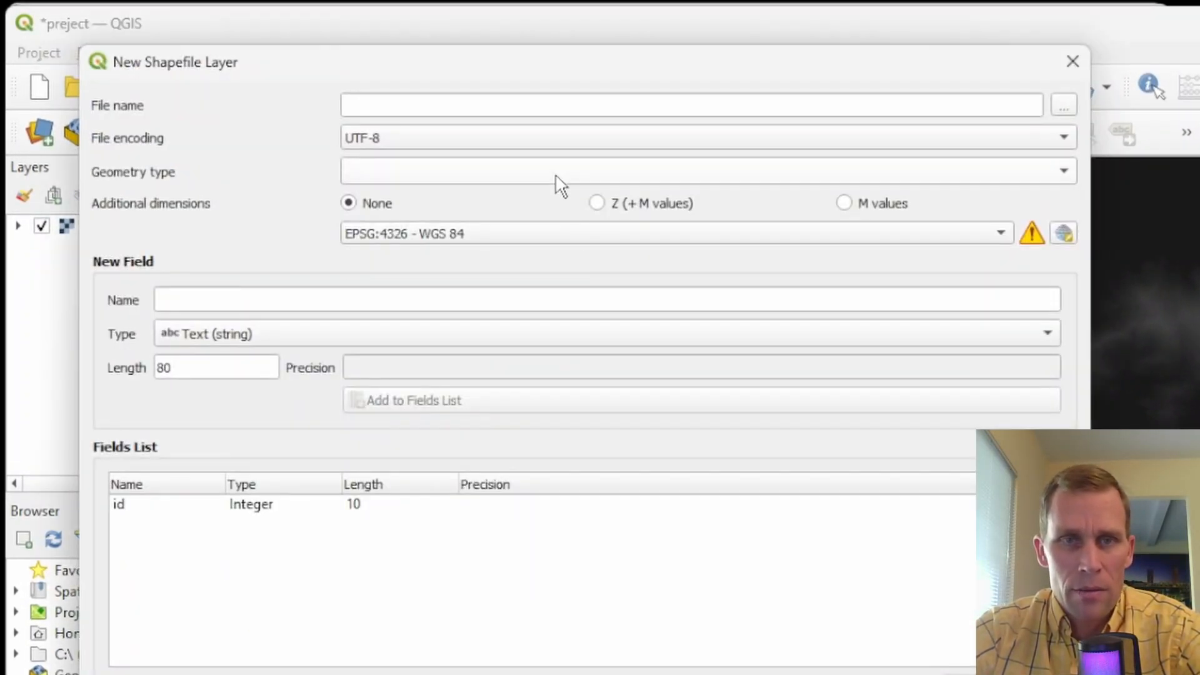
pyautogui.click(561, 185)
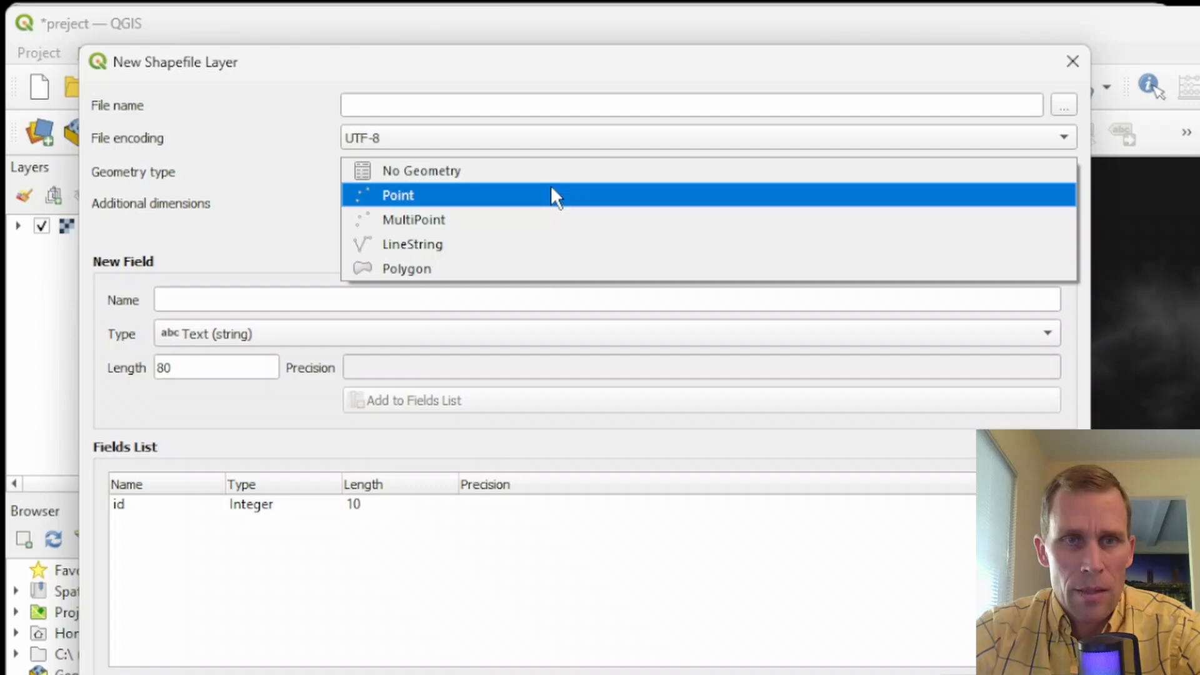
pyautogui.click(538, 267)
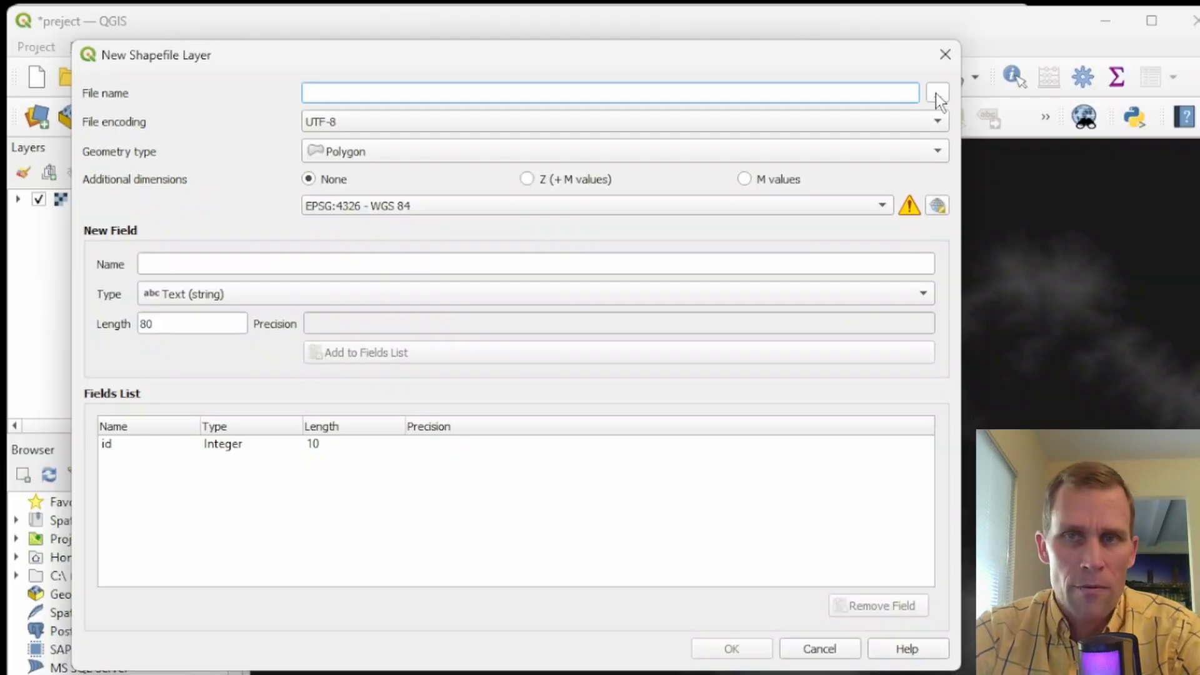
pyautogui.click(1064, 105)
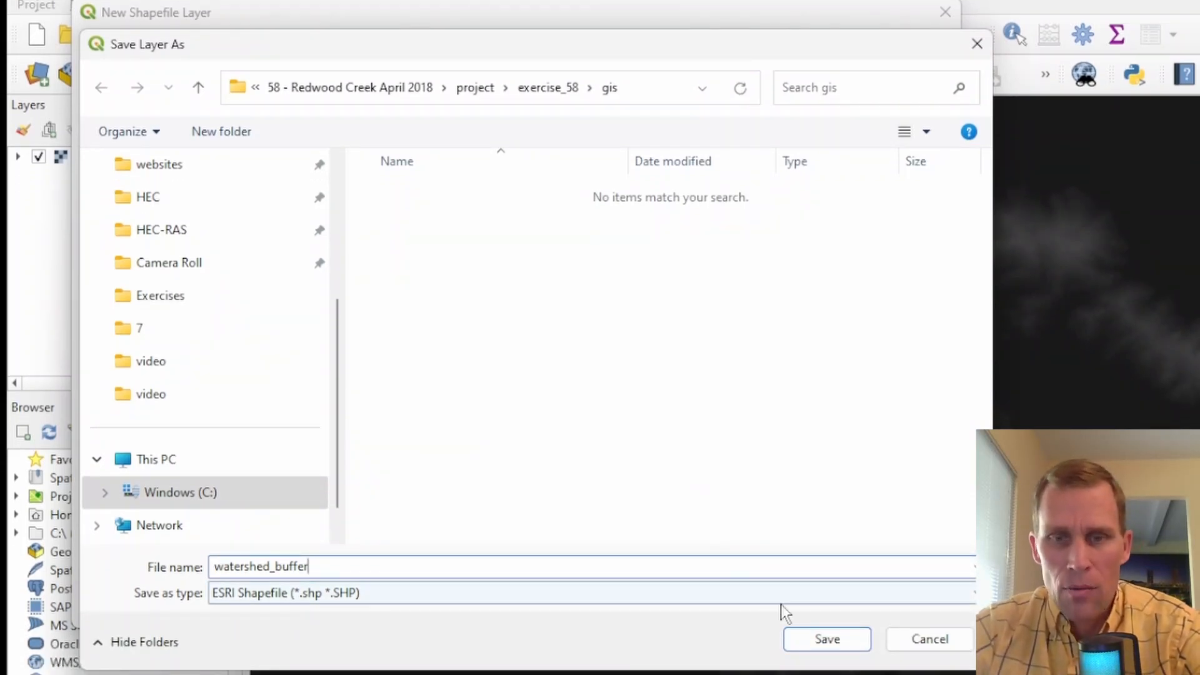
pyautogui.click(822, 639)
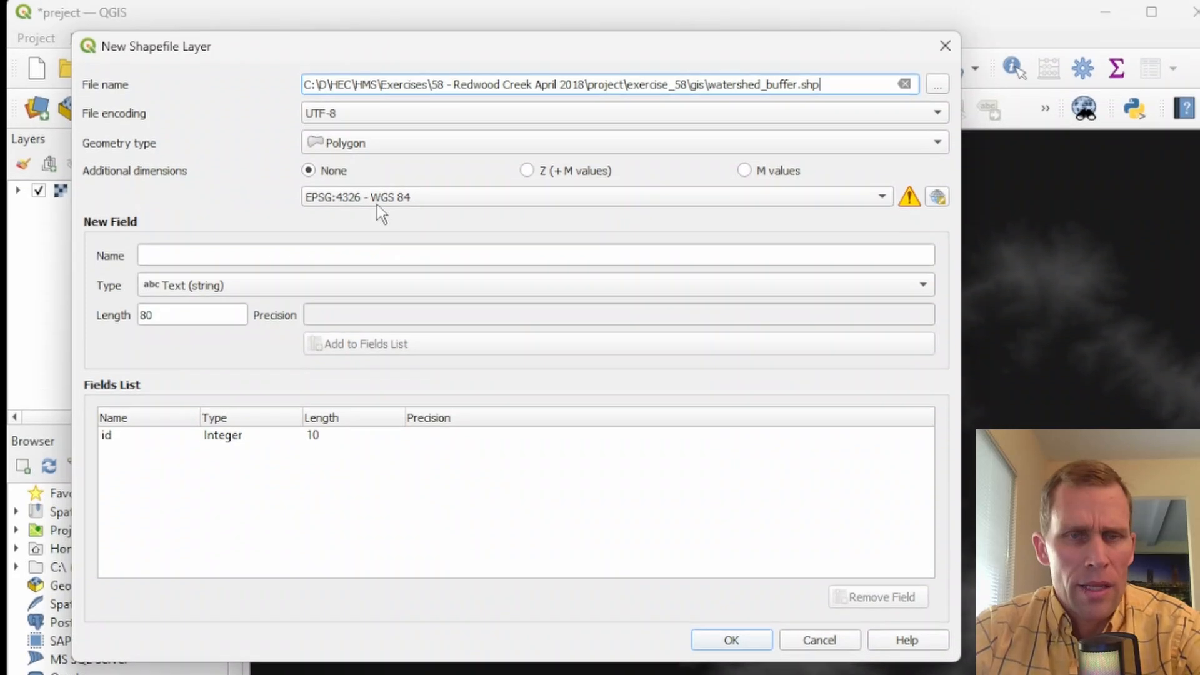
pyautogui.click(377, 170)
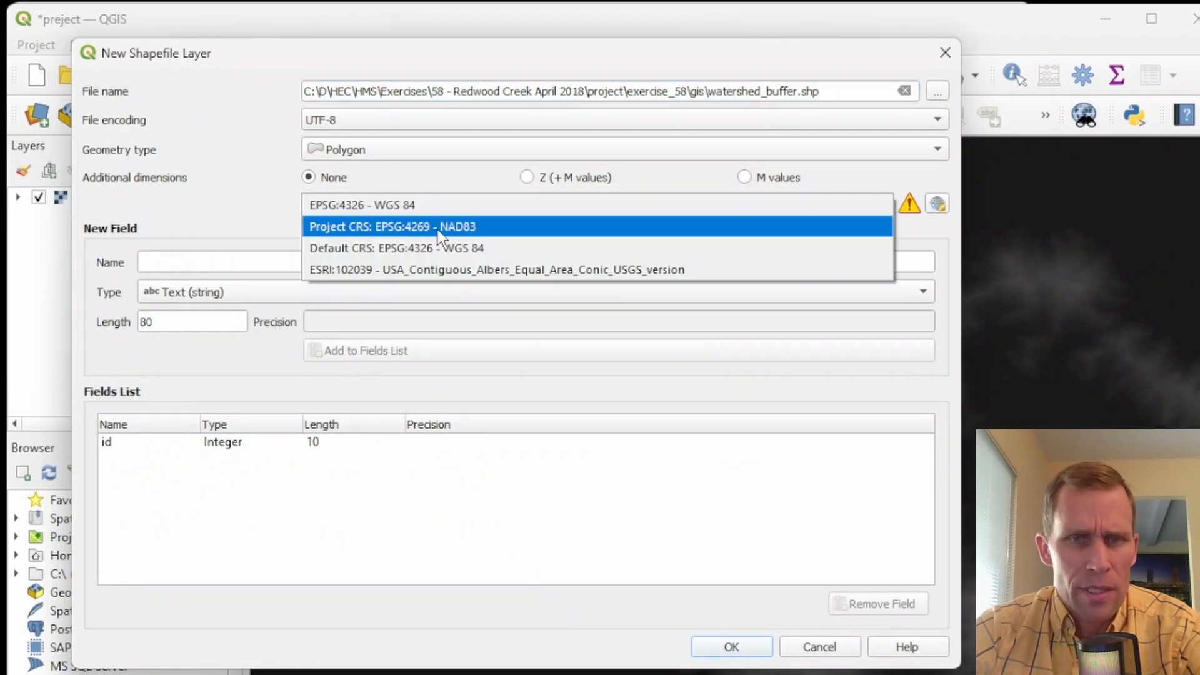
pyautogui.click(440, 228)
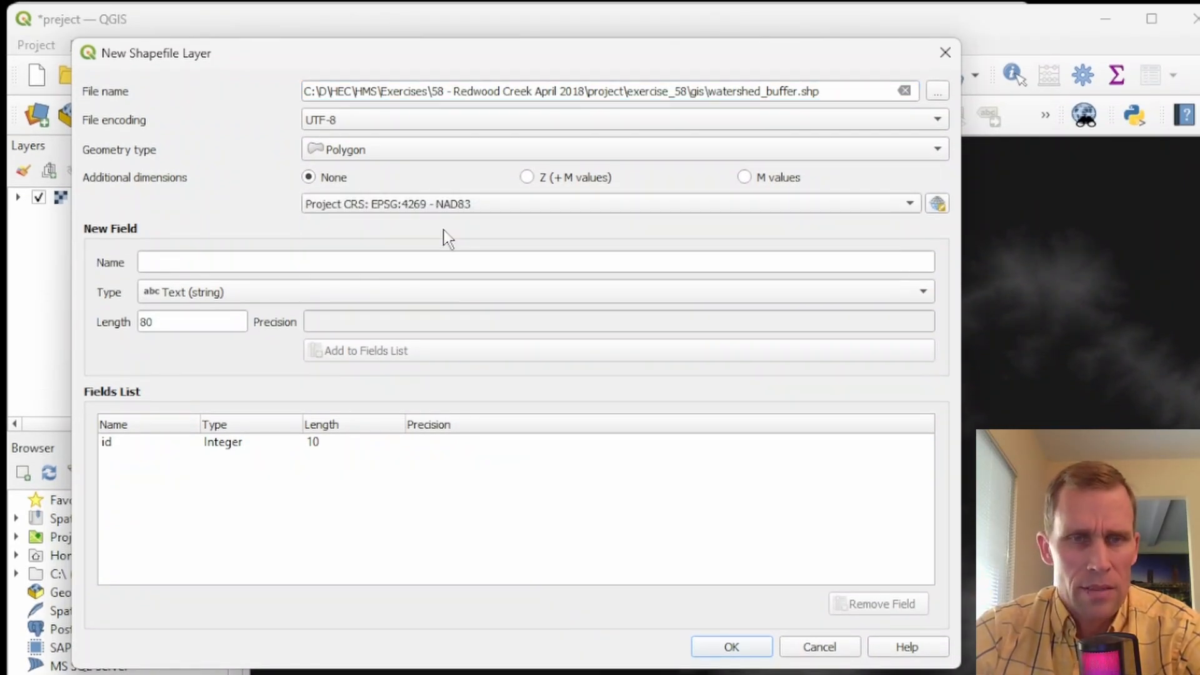
pyautogui.click(758, 651)
# - Draw a 13-vertex polygon in watershed_buffer that generously encloses the Redwood Creek watershed and its coastal outlet, and give it id 1
pyautogui.click(94, 199)
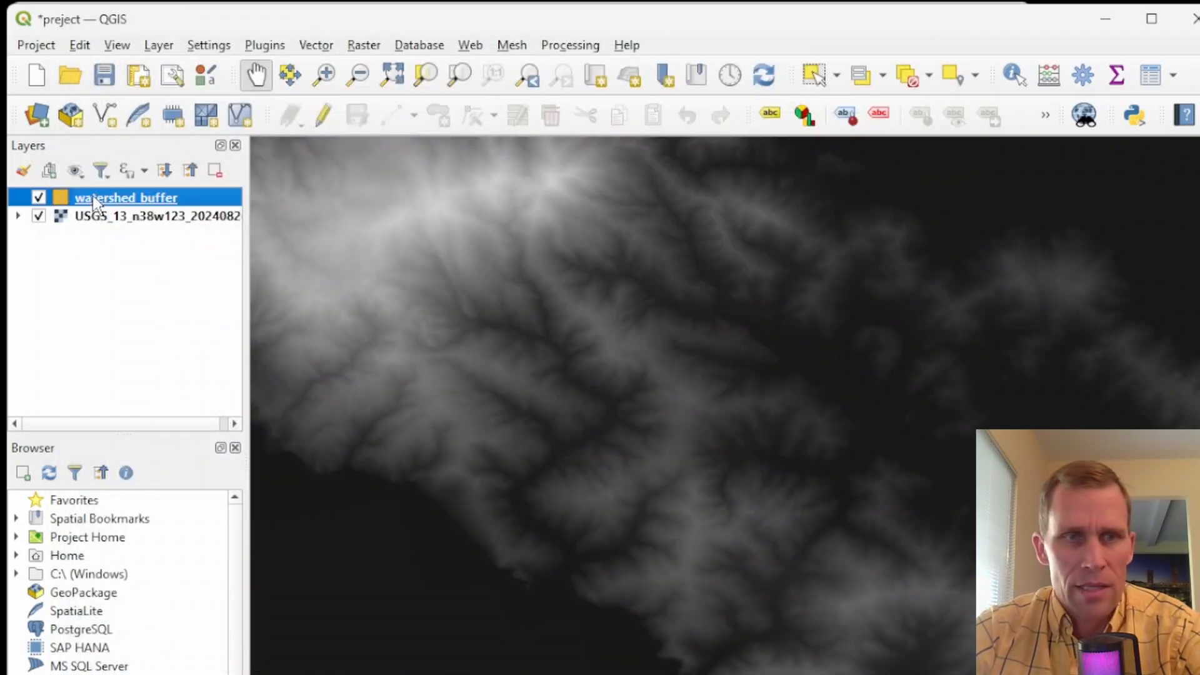
pyautogui.click(324, 115)
pyautogui.click(446, 119)
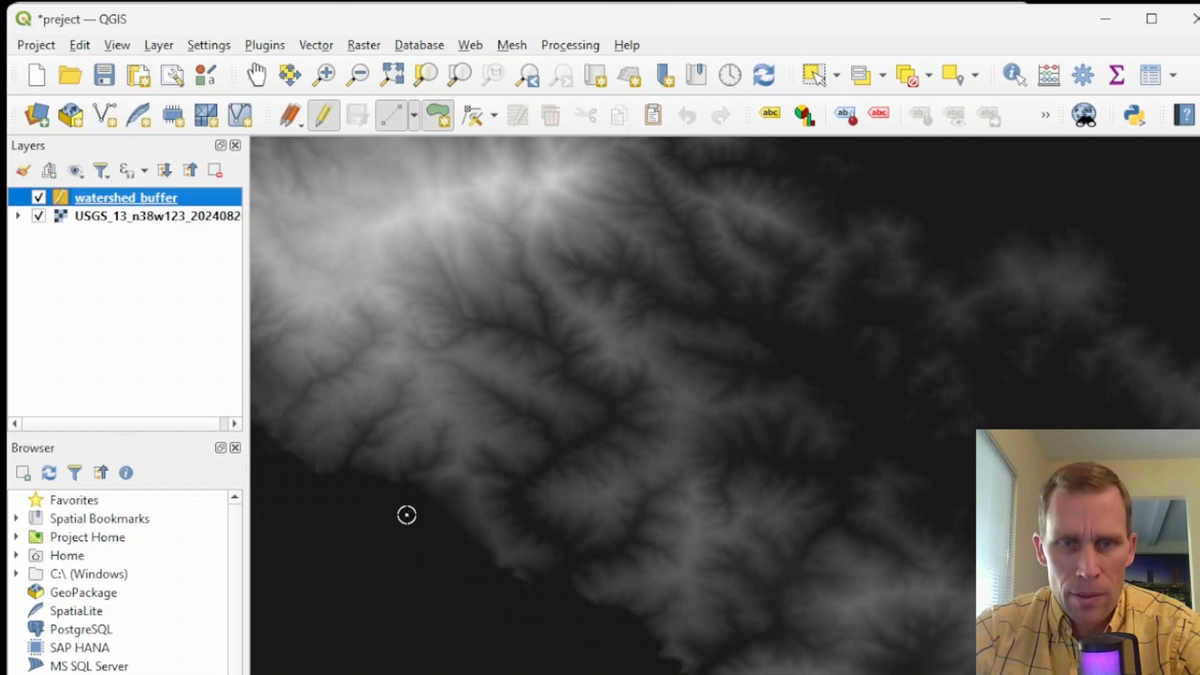
pyautogui.click(418, 568)
pyautogui.click(524, 623)
pyautogui.click(653, 631)
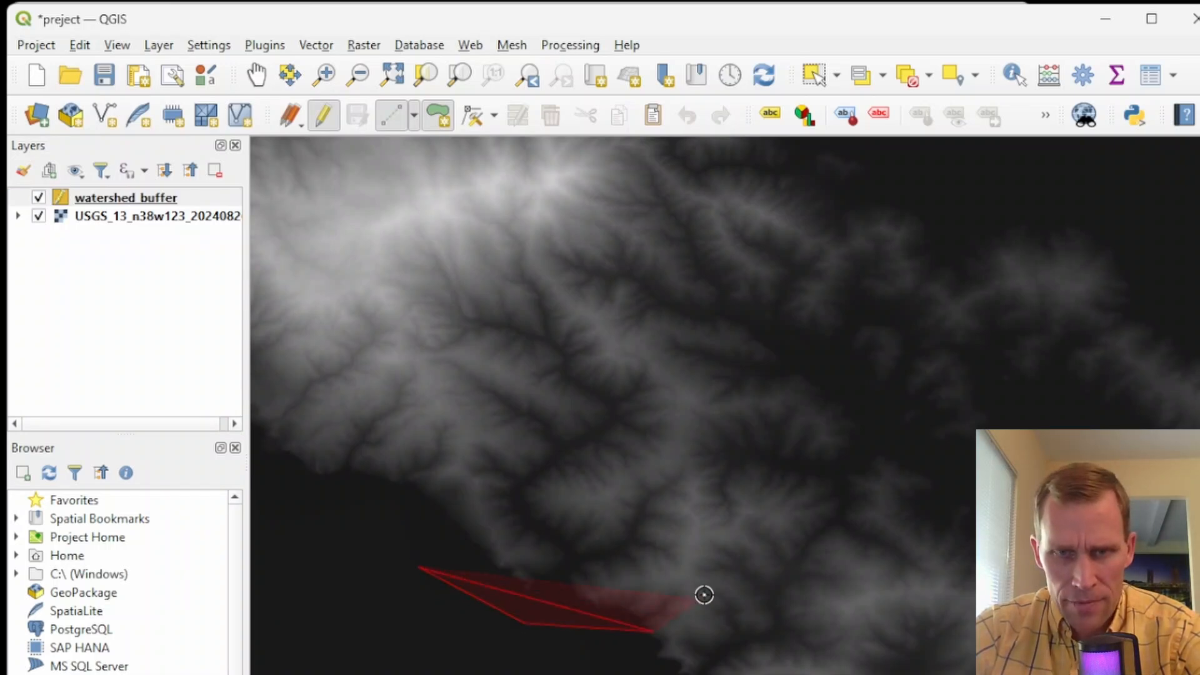
pyautogui.click(742, 559)
pyautogui.click(796, 406)
pyautogui.click(779, 287)
pyautogui.click(699, 194)
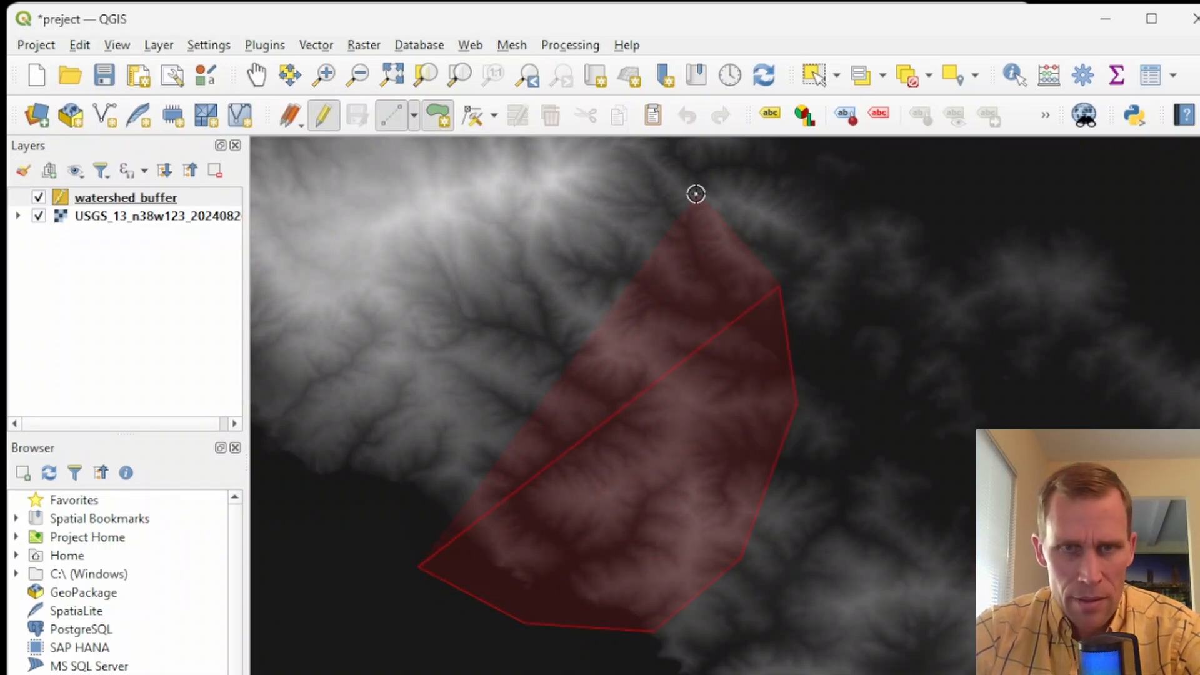
pyautogui.click(617, 155)
pyautogui.click(456, 151)
pyautogui.click(342, 176)
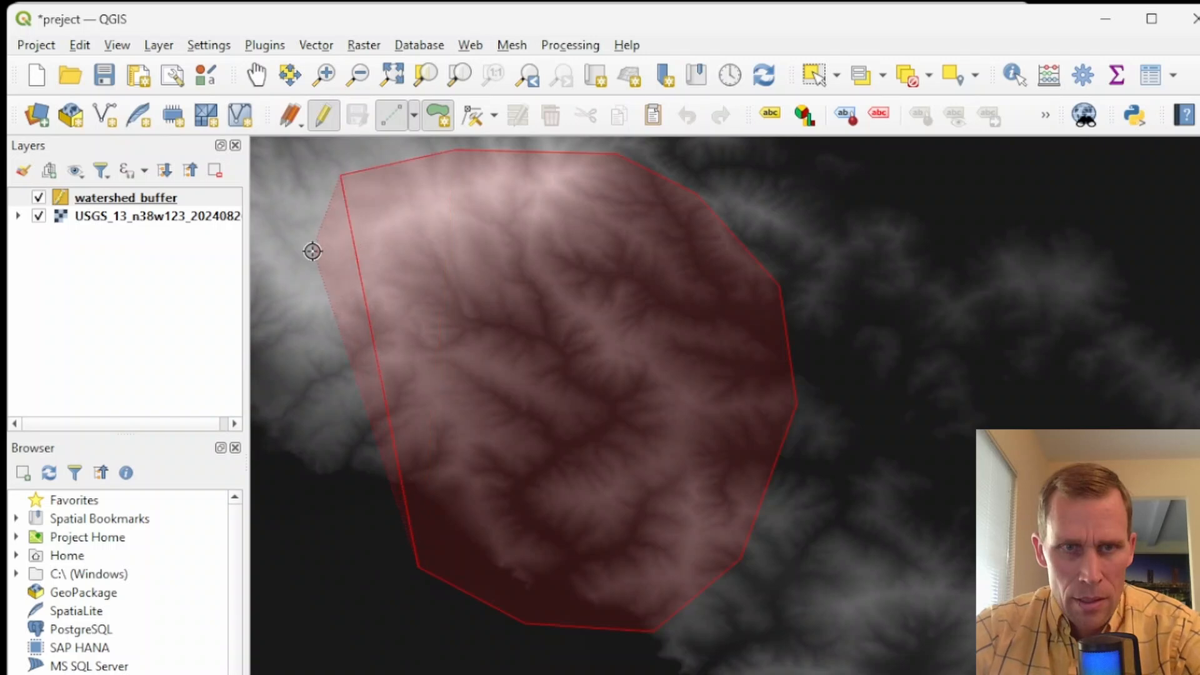
pyautogui.click(304, 280)
pyautogui.click(298, 393)
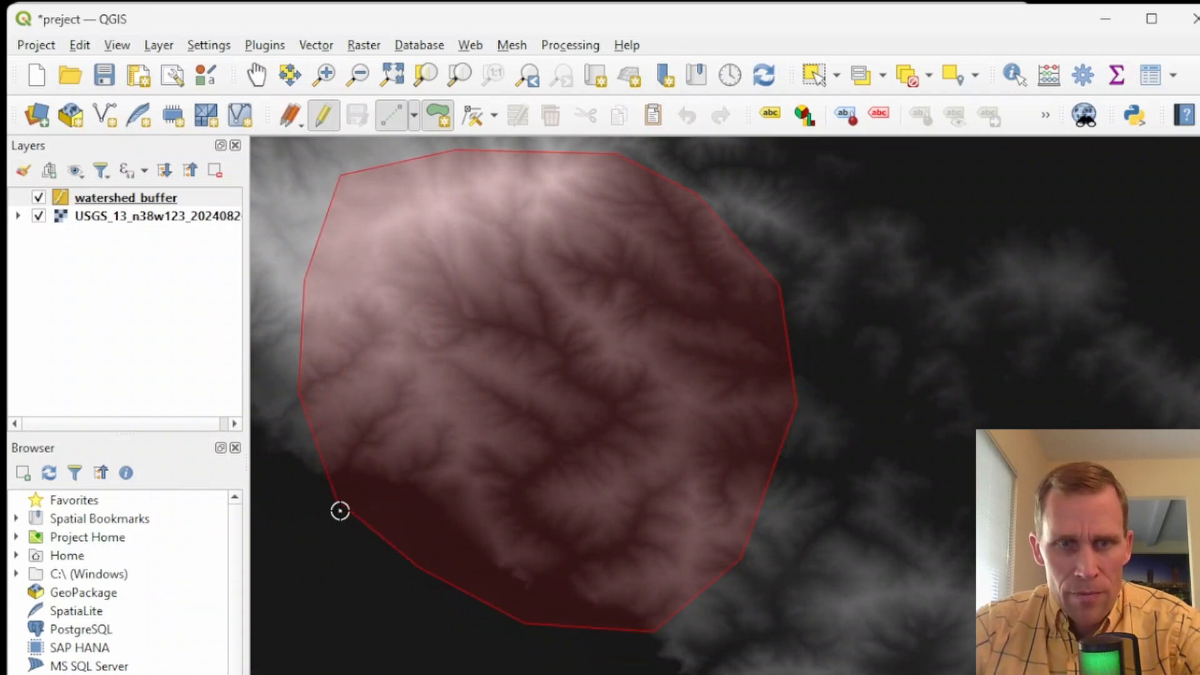
pyautogui.click(340, 509)
pyautogui.rightClick(325, 611)
pyautogui.write('1')
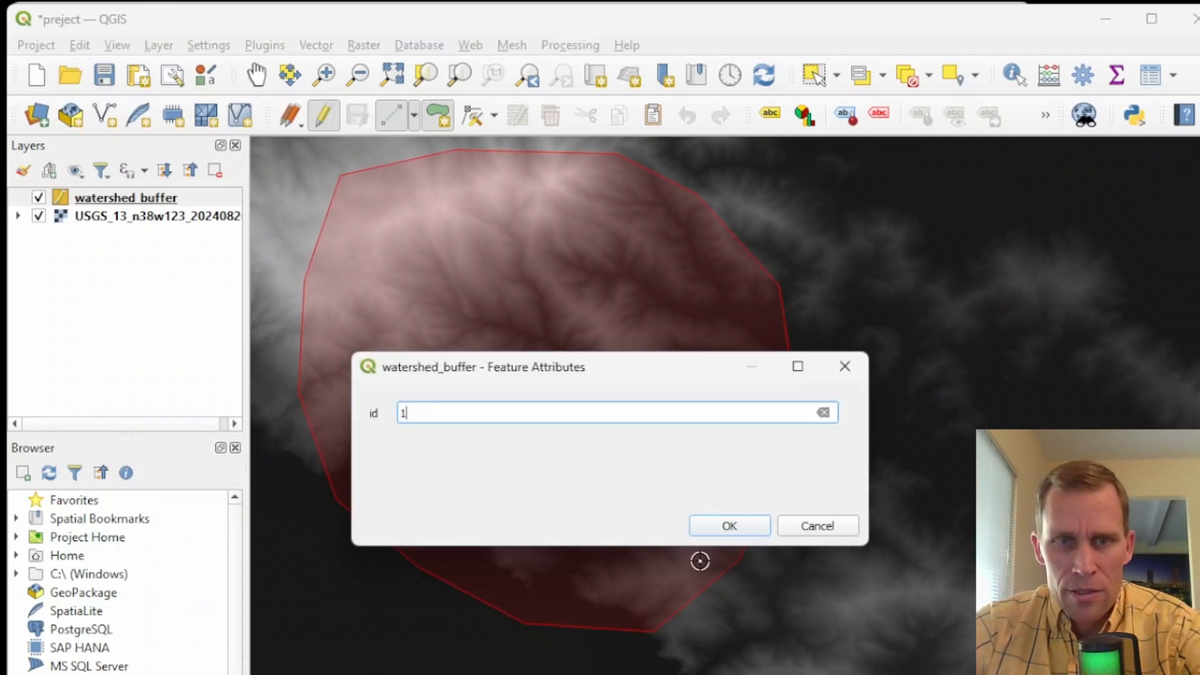
pyautogui.click(725, 527)
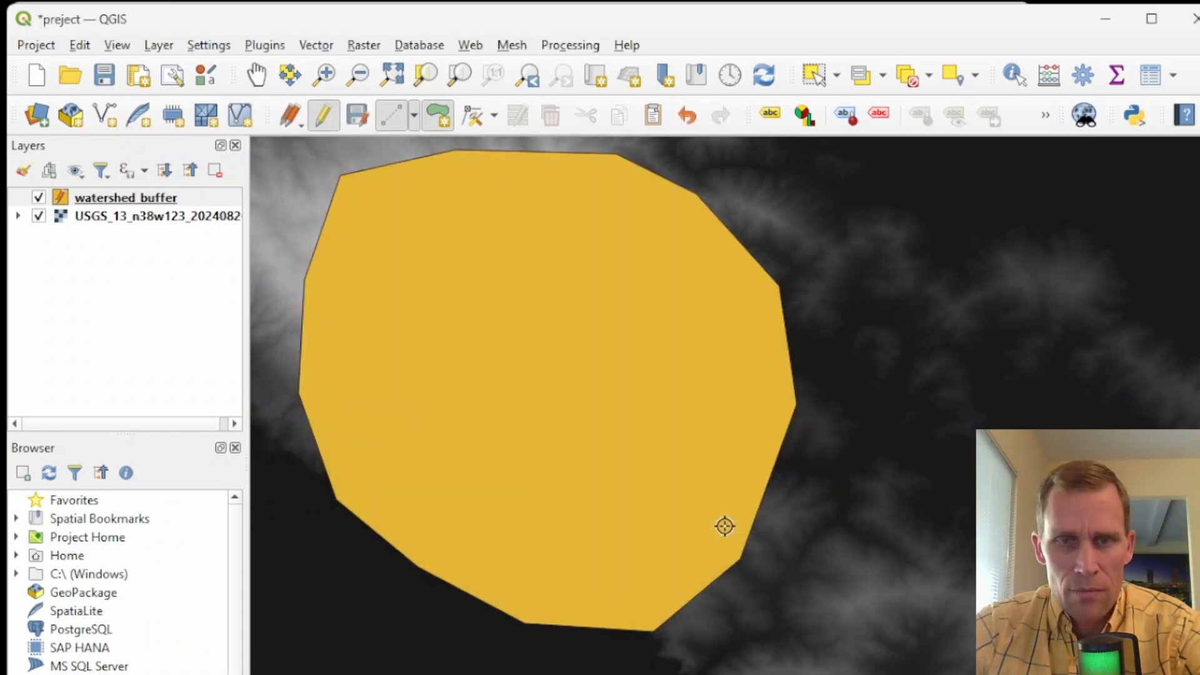
# - Save the project and the watershed_buffer layer edits, and end editing of the layer
pyautogui.click(104, 75)
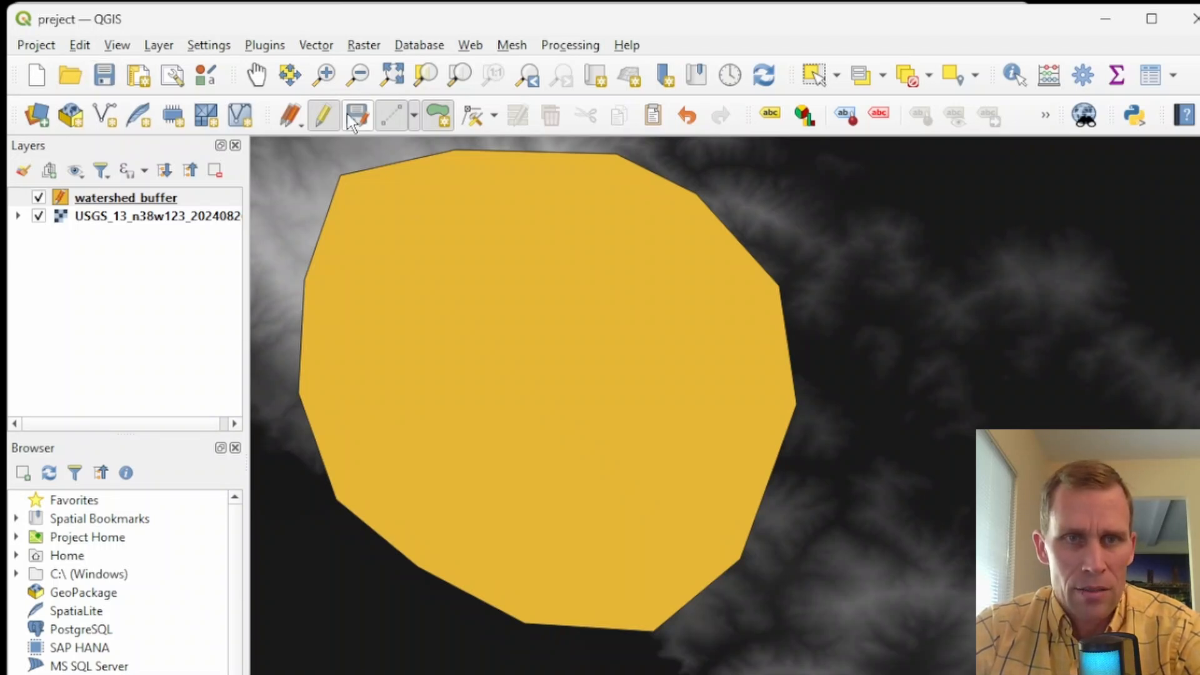
pyautogui.click(325, 116)
pyautogui.click(325, 116)
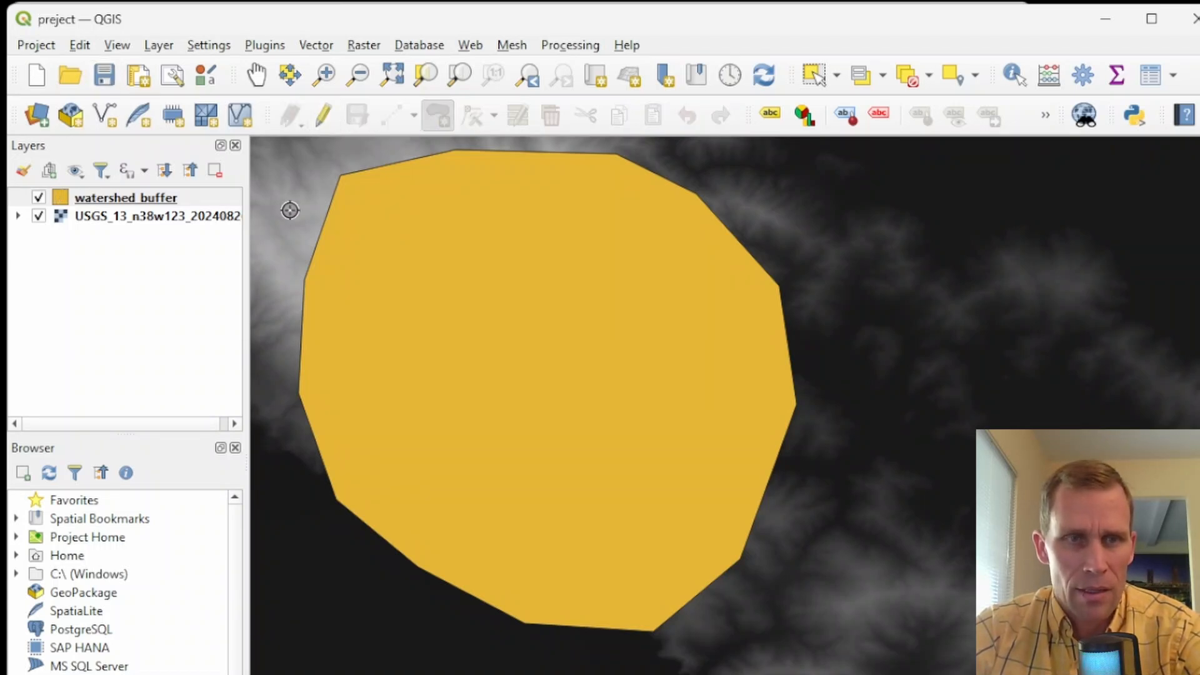
# - Clip the USGS_13_n38w123_20240826 raster with watershed_buffer as the mask layer, and hide both source layers
pyautogui.click(373, 46)
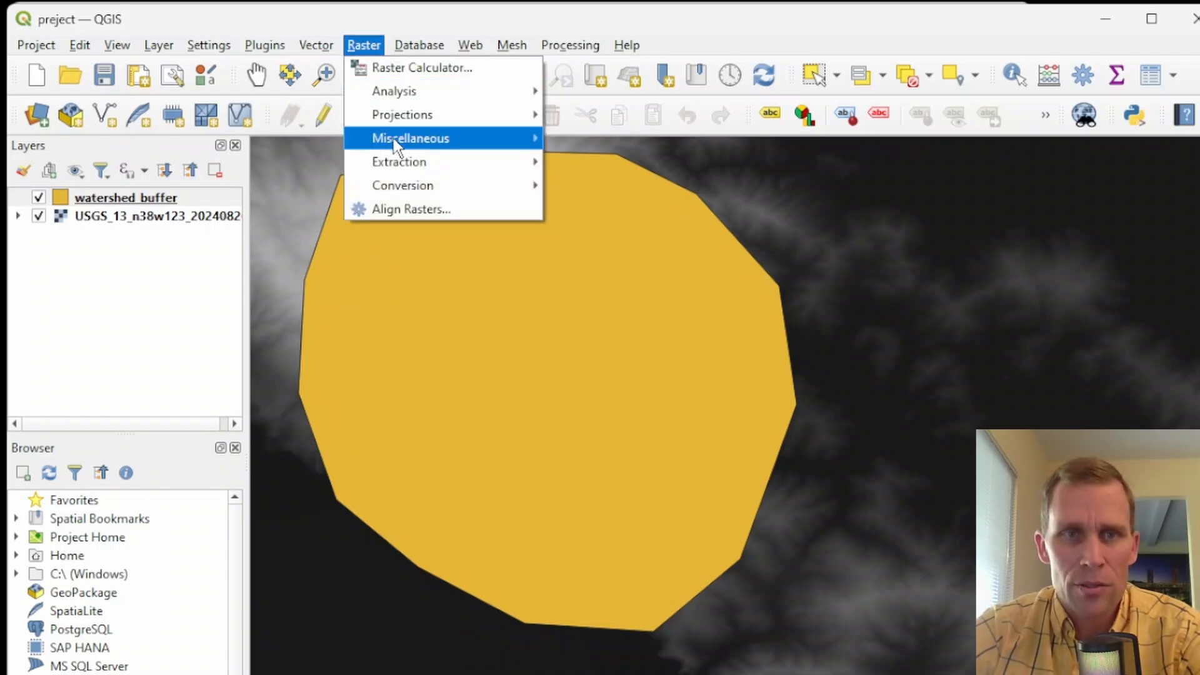
pyautogui.moveTo(392, 138)
pyautogui.moveTo(420, 161)
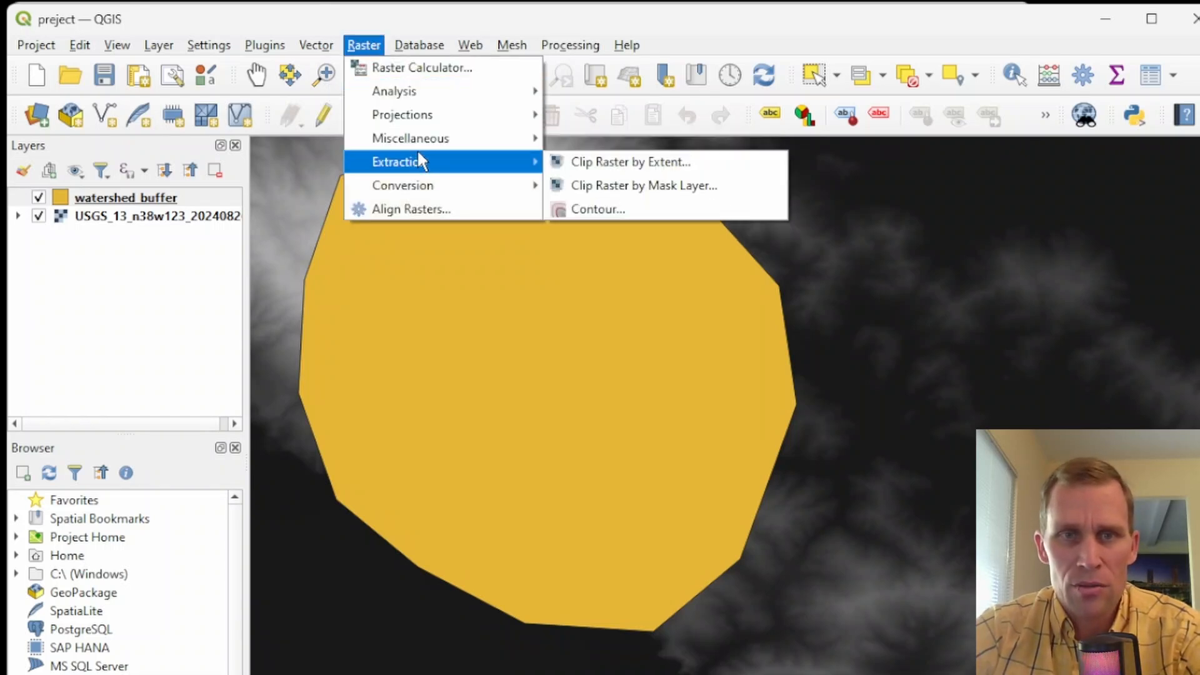
pyautogui.click(619, 186)
pyautogui.click(537, 152)
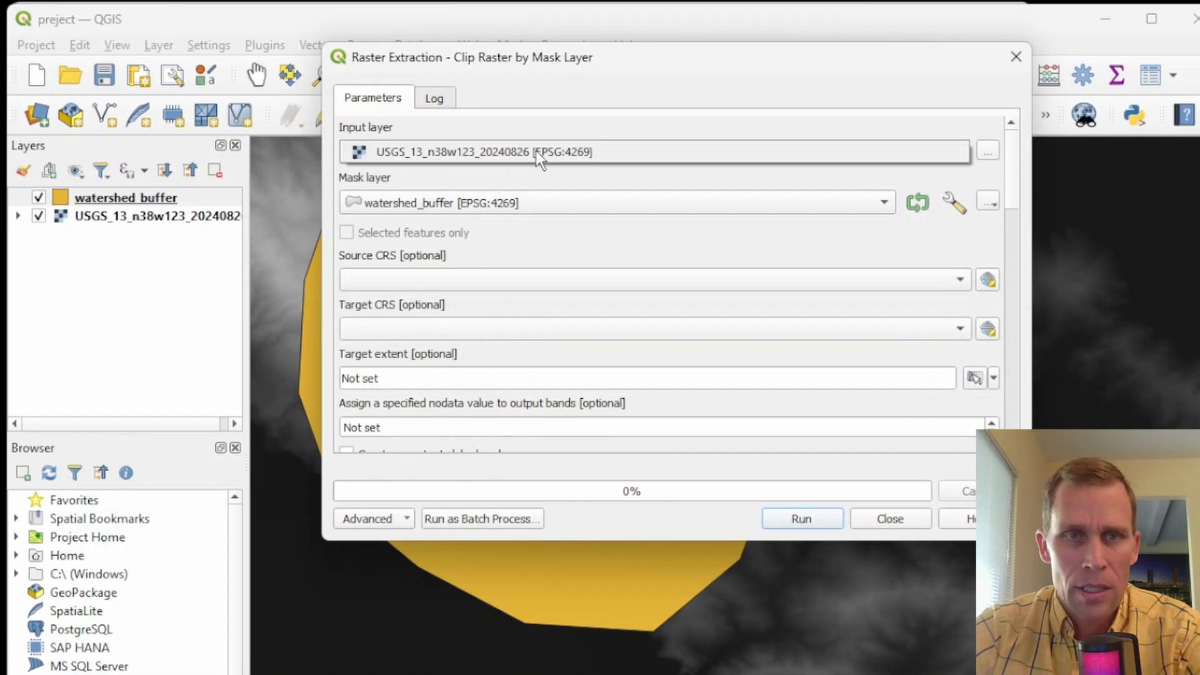
pyautogui.click(456, 154)
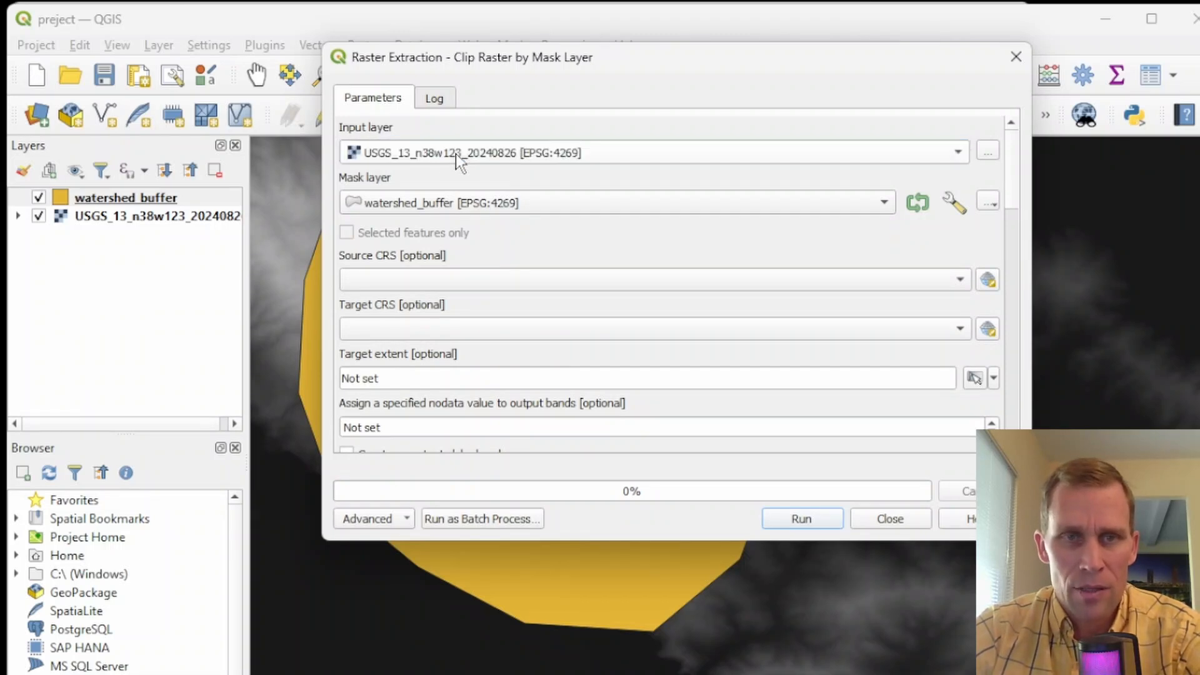
pyautogui.click(434, 204)
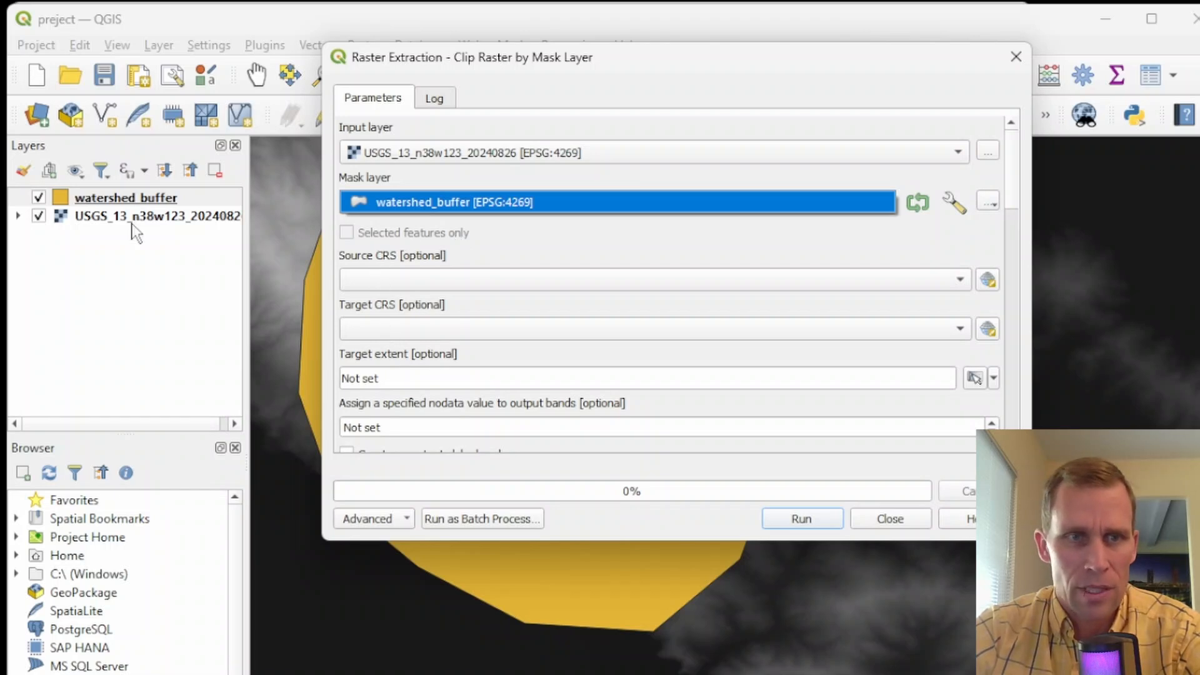
pyautogui.click(794, 524)
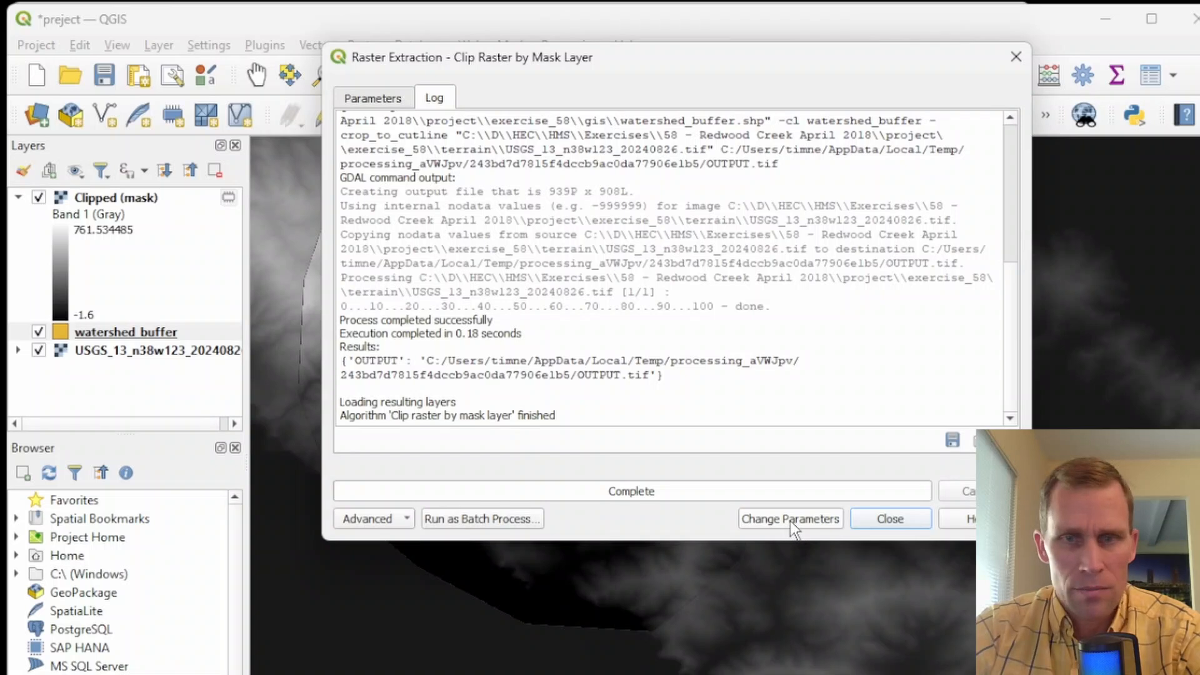
pyautogui.click(865, 522)
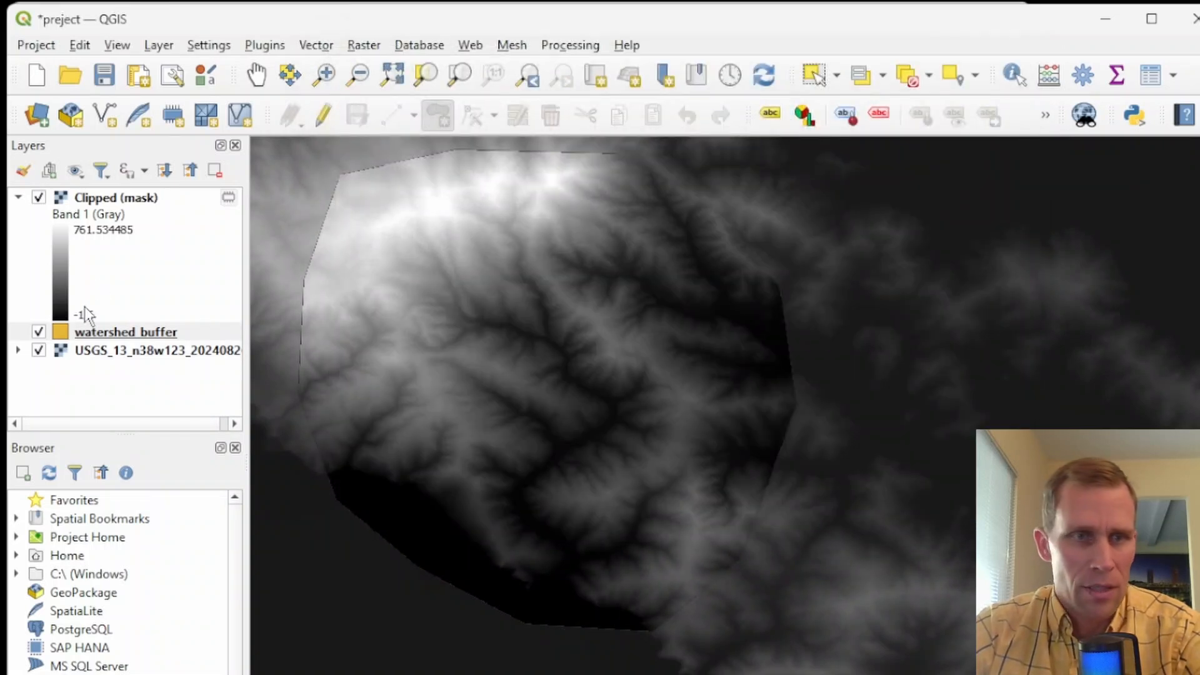
pyautogui.click(39, 350)
pyautogui.click(39, 332)
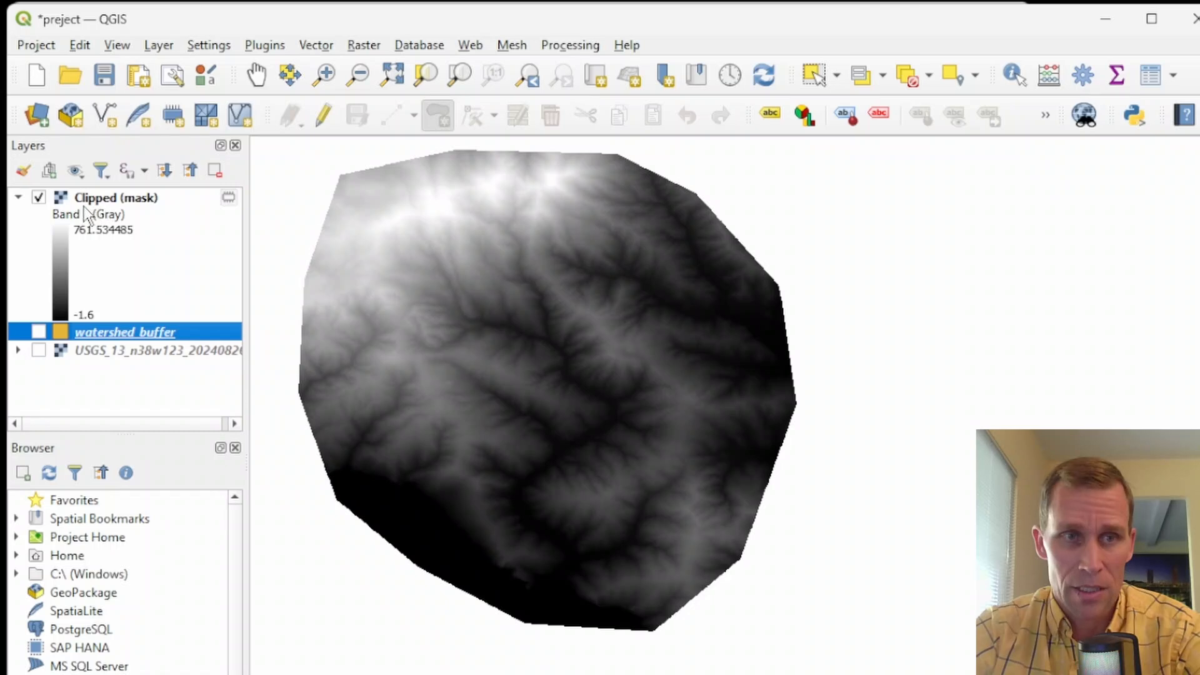
# - Export the Clipped (mask) raster as GeoTIFF USGS_cropped in the exercise_58 terrain folder, and save the project
pyautogui.click(101, 198)
pyautogui.rightClick(100, 198)
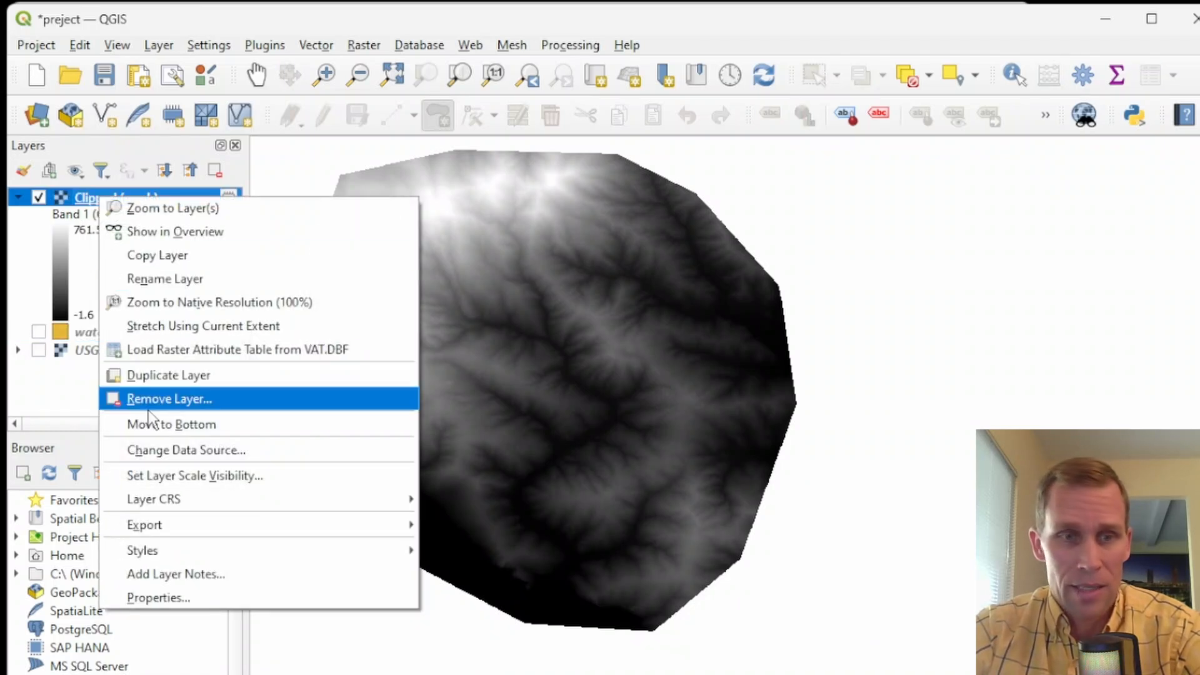
pyautogui.moveTo(203, 525)
pyautogui.click(453, 523)
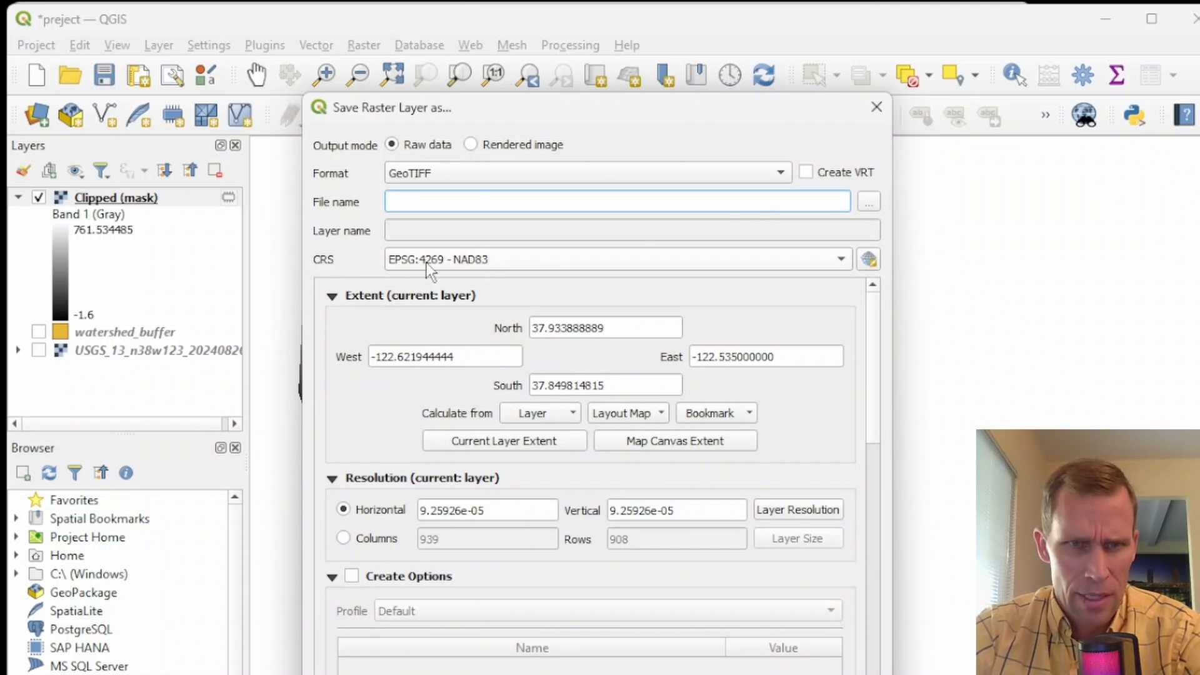
pyautogui.click(868, 203)
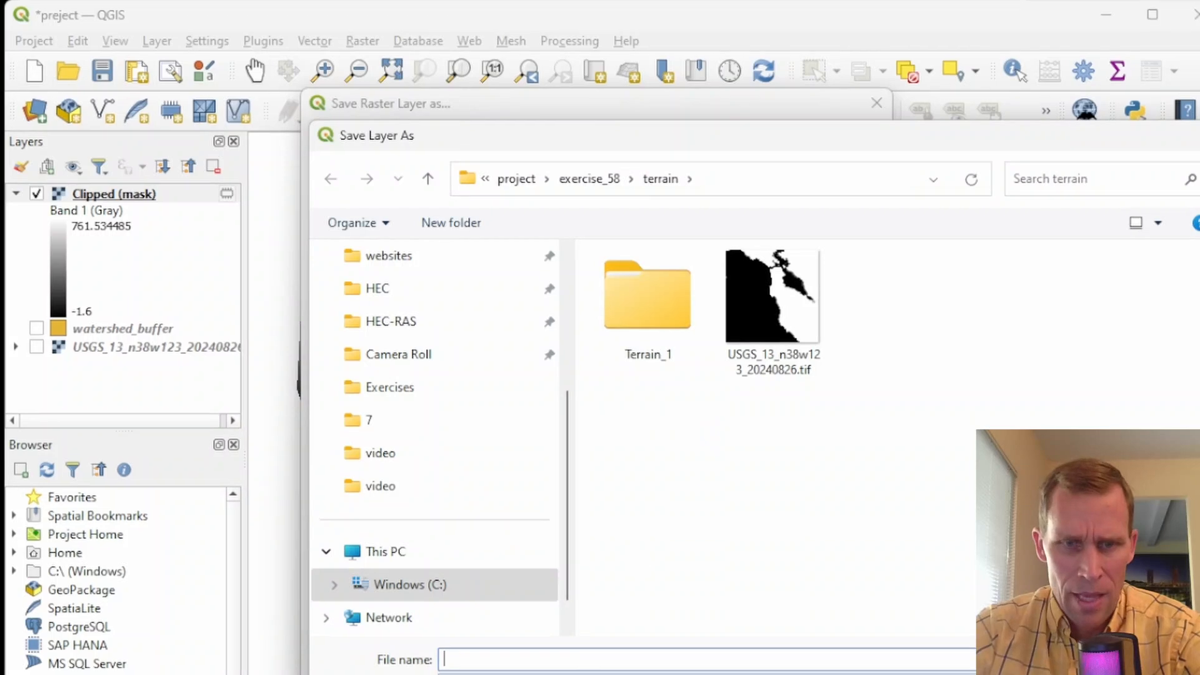
pyautogui.write('U')
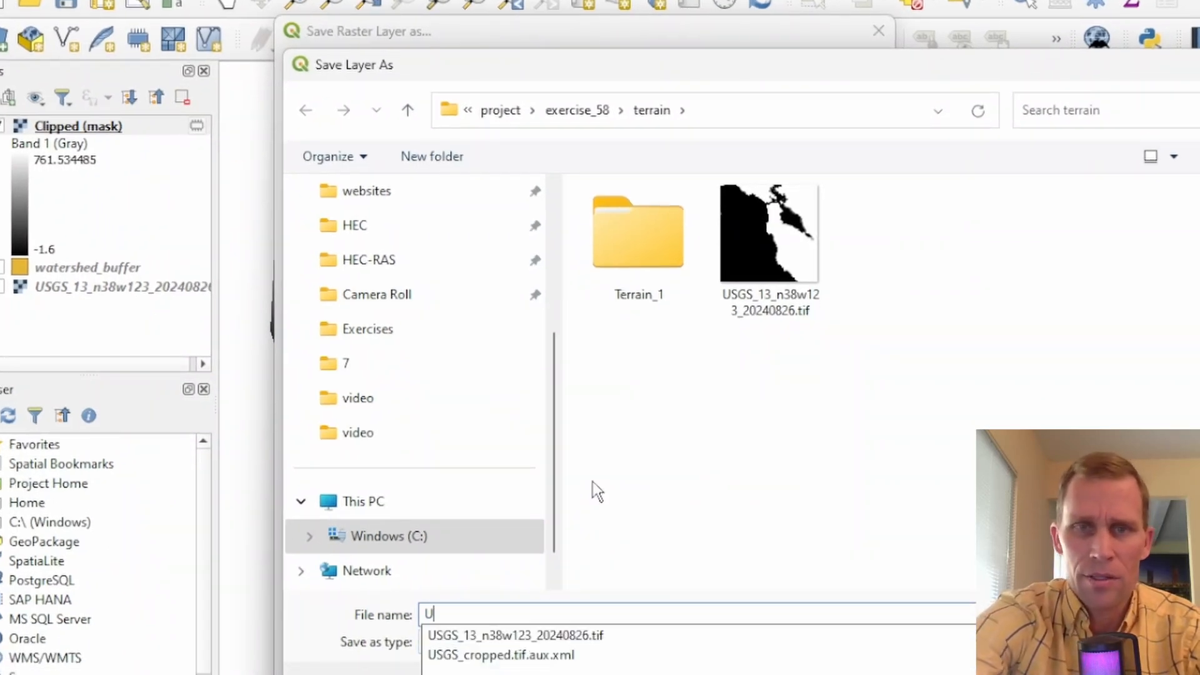
pyautogui.write('SGS_cropped')
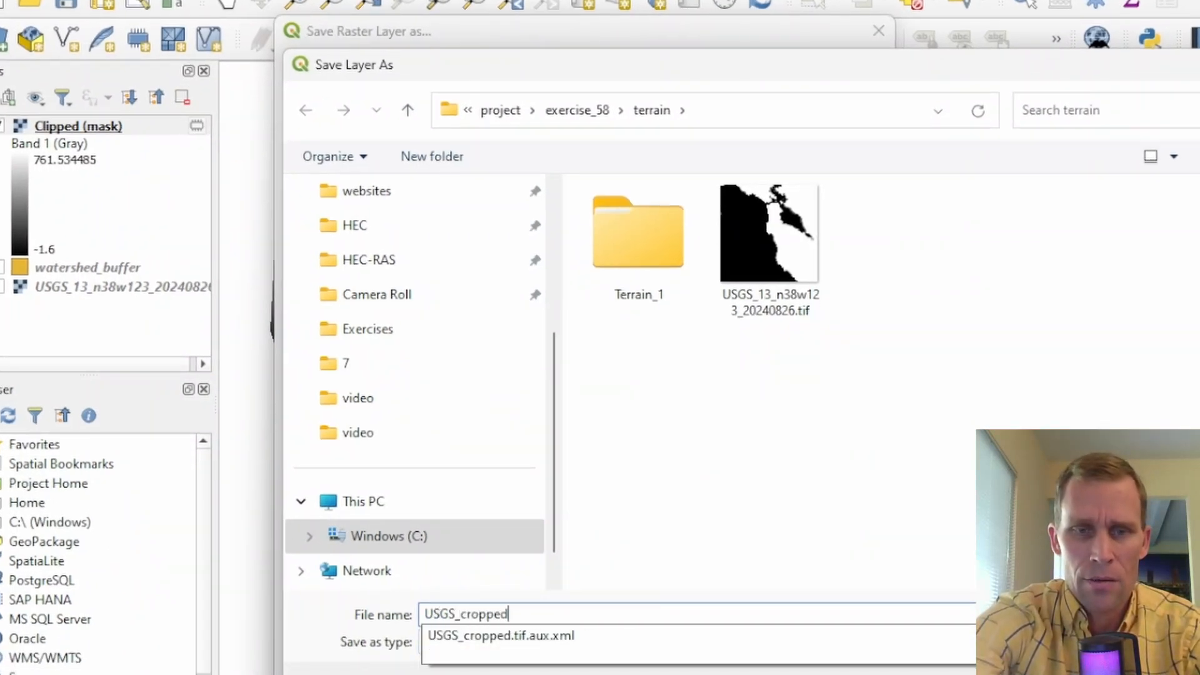
pyautogui.press('Return')
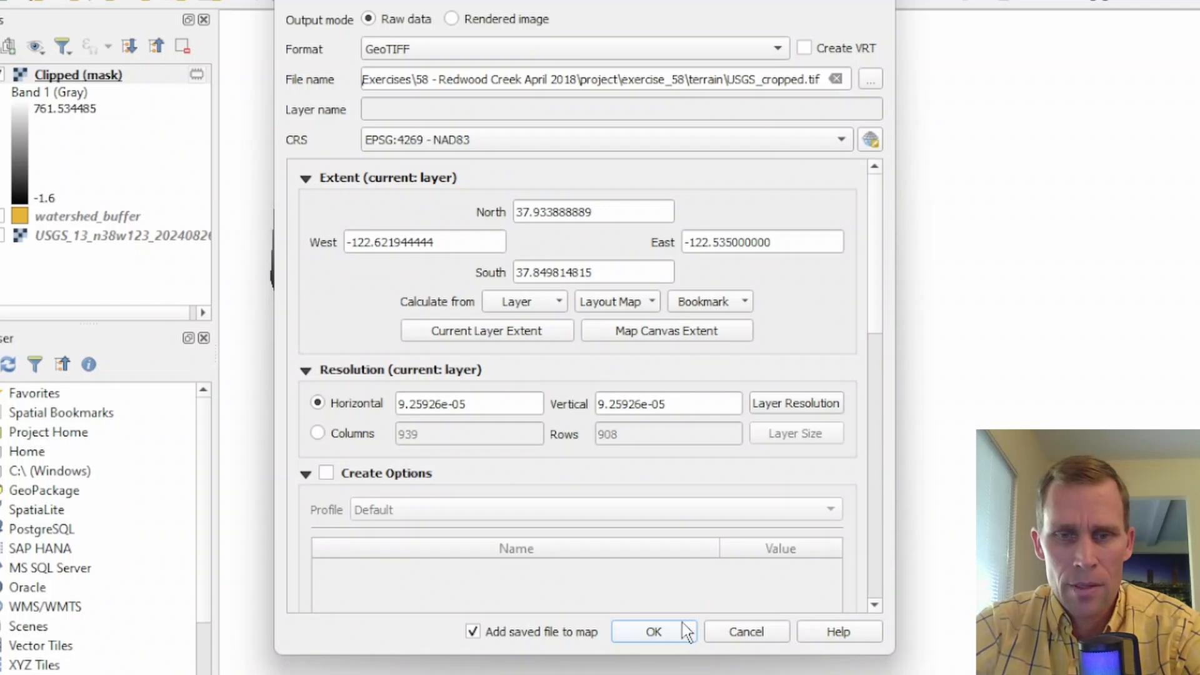
pyautogui.click(684, 632)
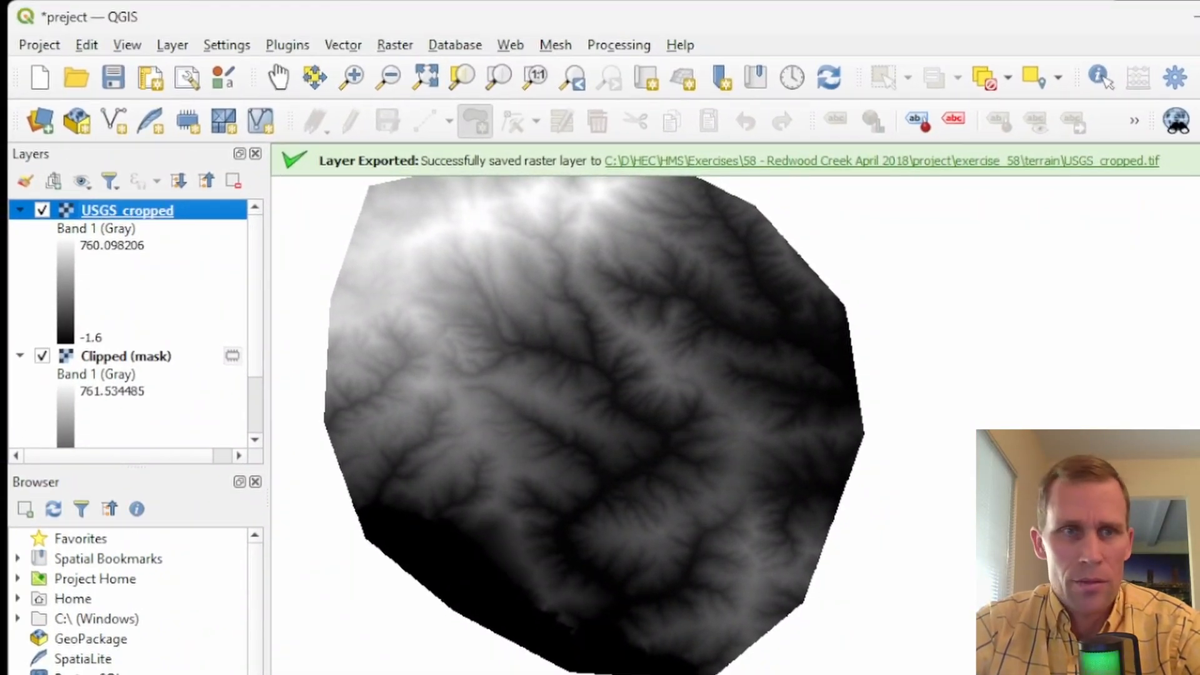
pyautogui.click(113, 78)
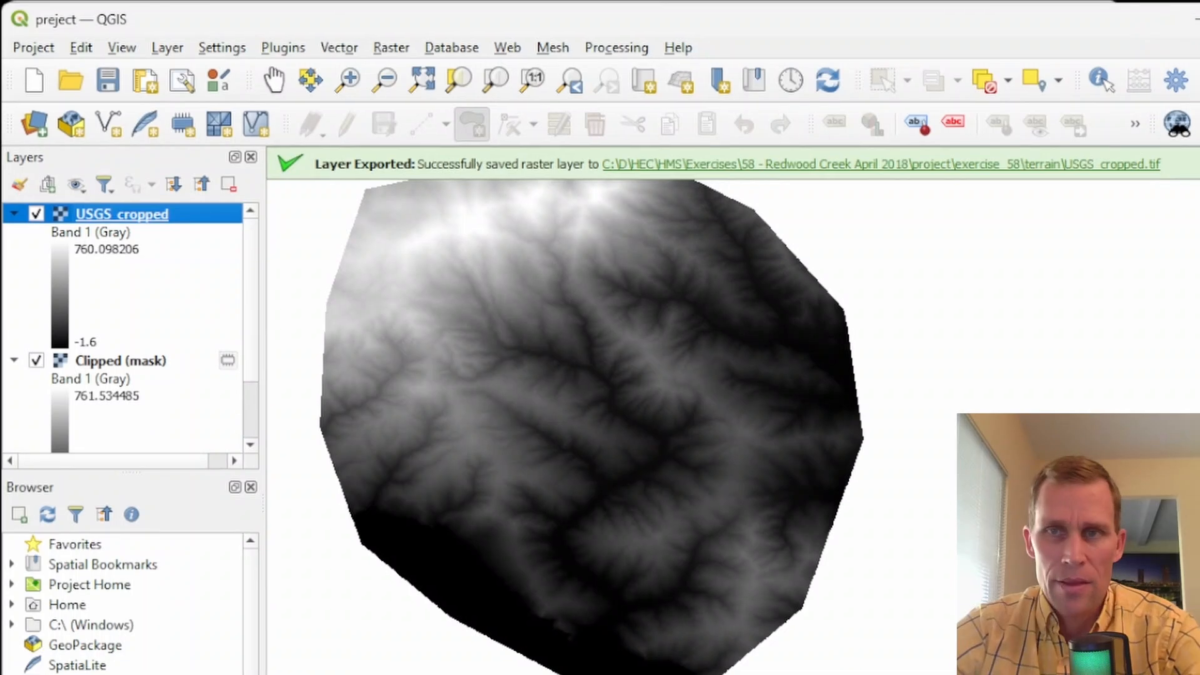
# - Switch to HEC-HMS and create terrain data named Watershed Buffer from USGS_cropped.tif with vertical units in meters
pyautogui.click(1195, 17)
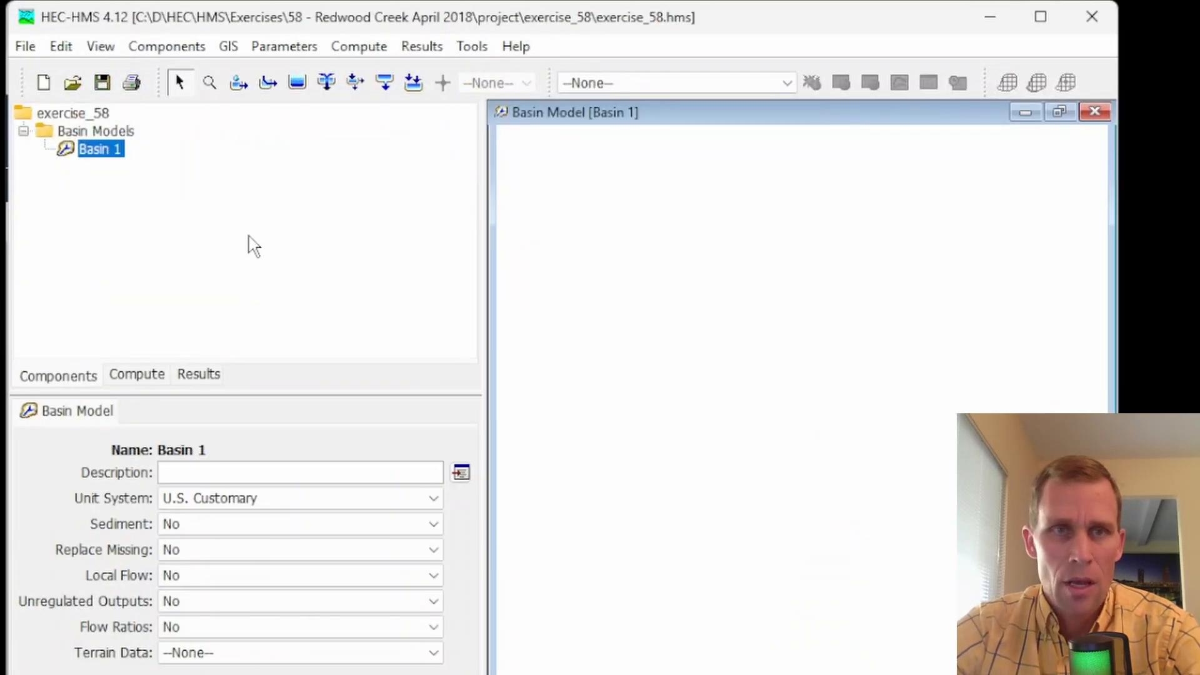
pyautogui.click(152, 54)
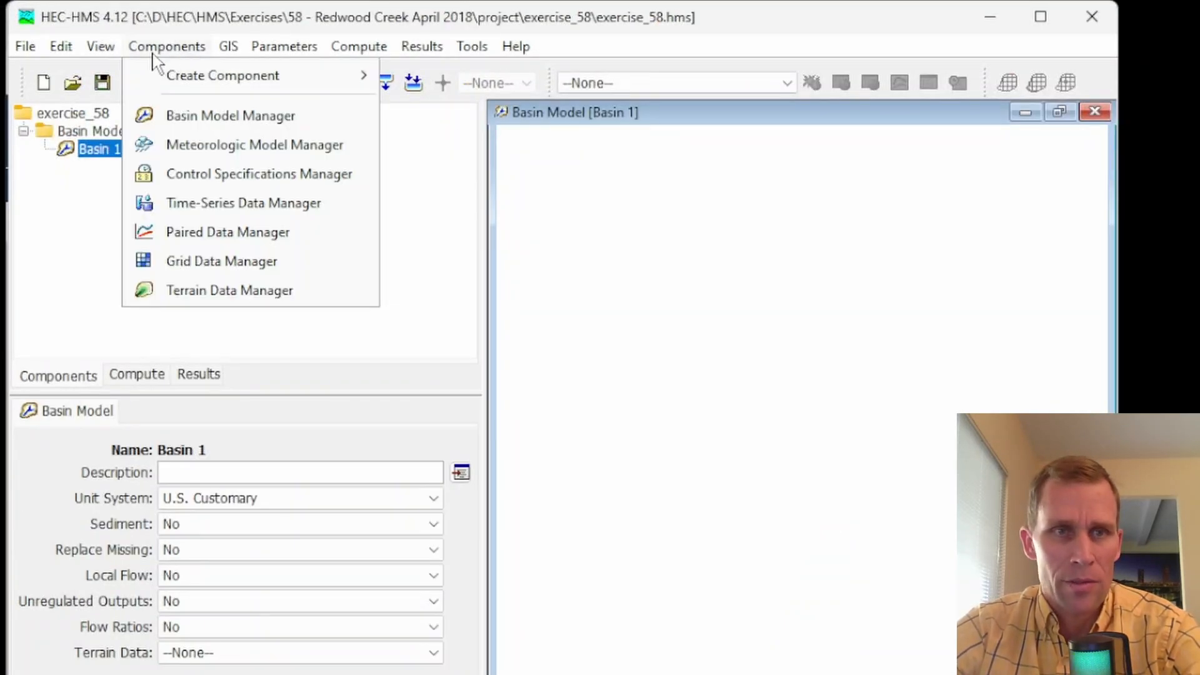
pyautogui.click(202, 289)
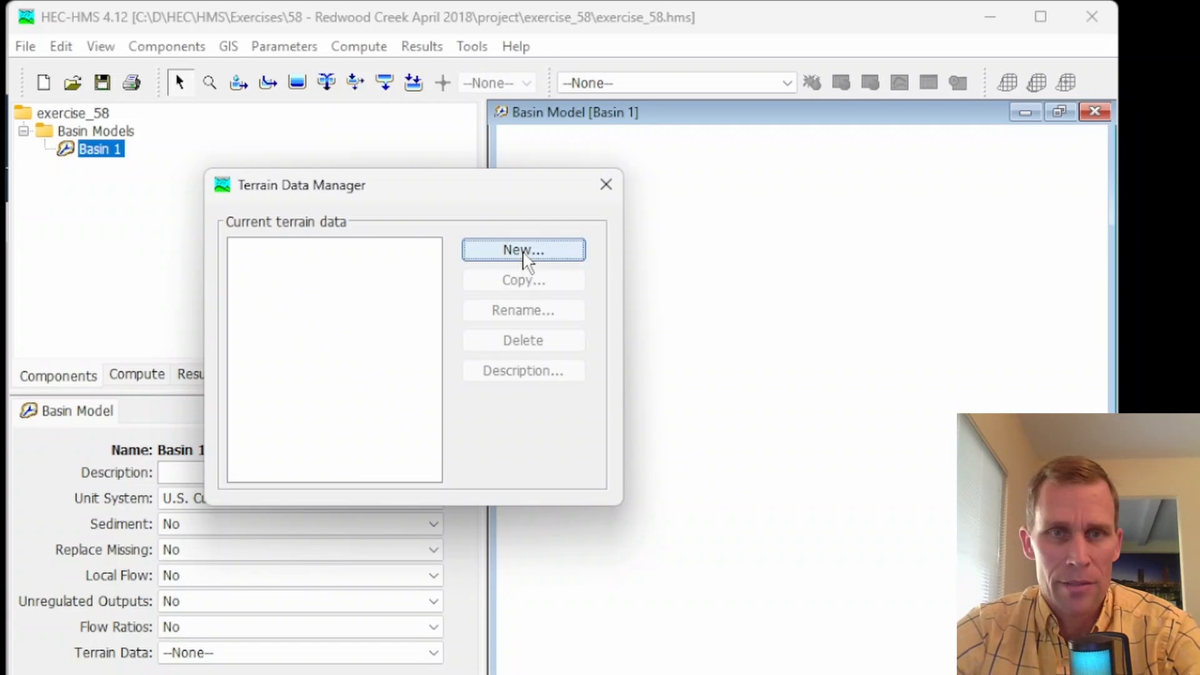
pyautogui.click(524, 252)
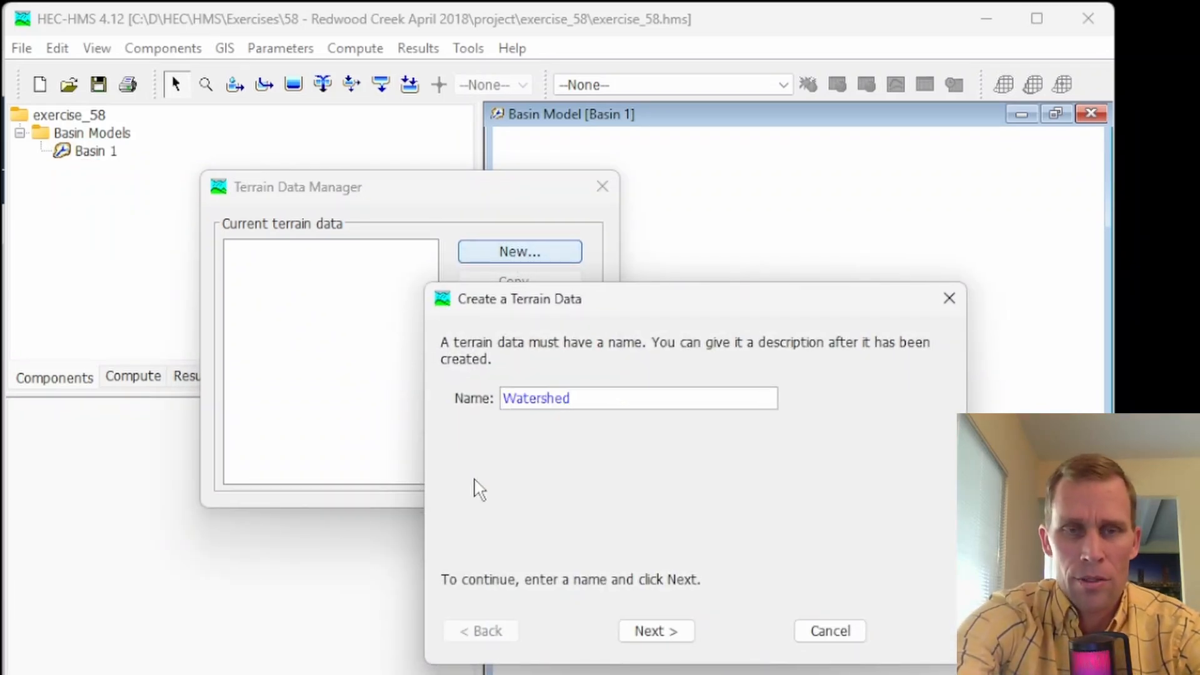
pyautogui.click(656, 632)
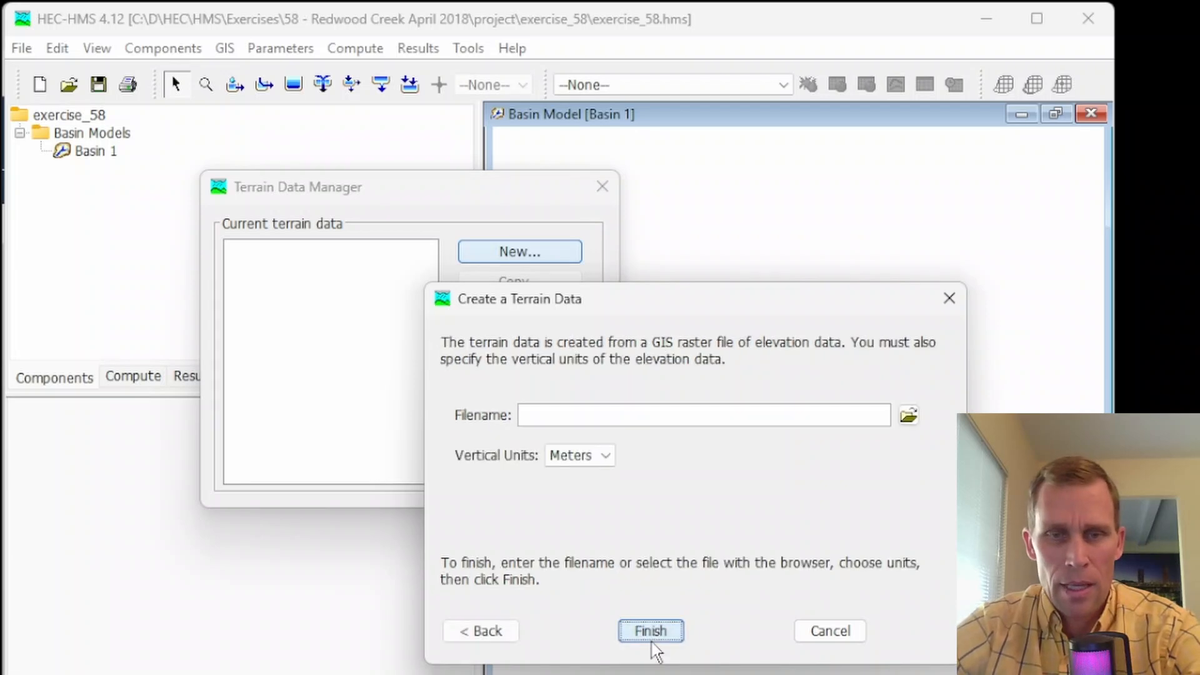
pyautogui.click(908, 415)
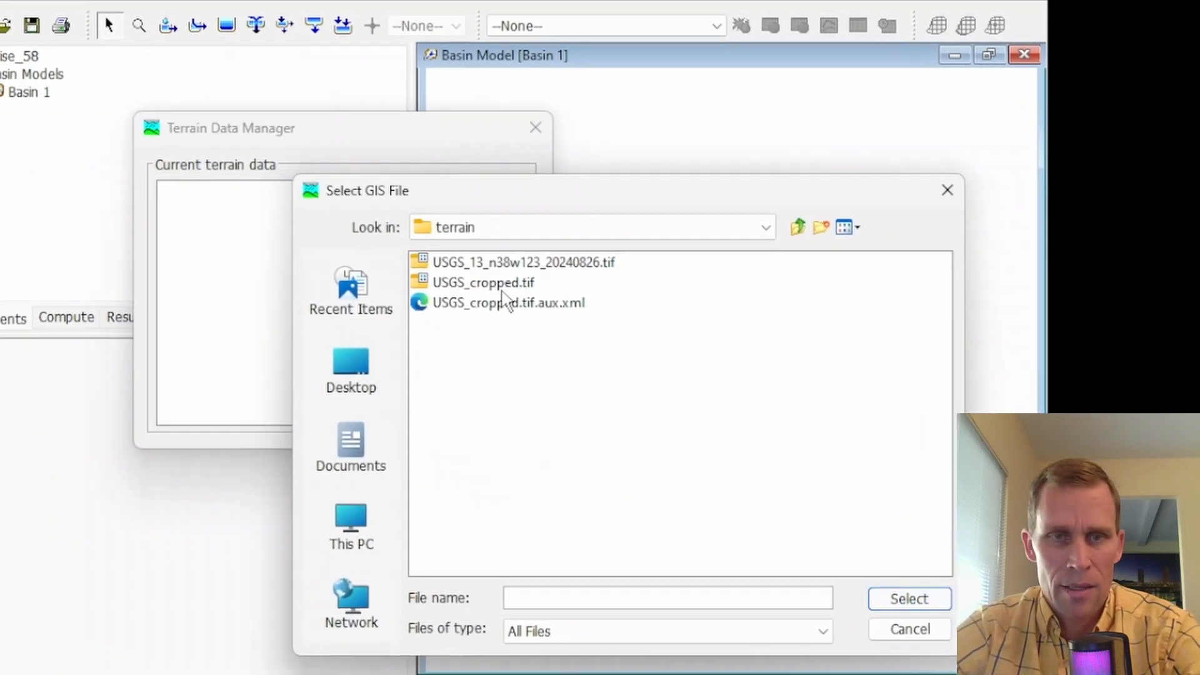
pyautogui.click(552, 342)
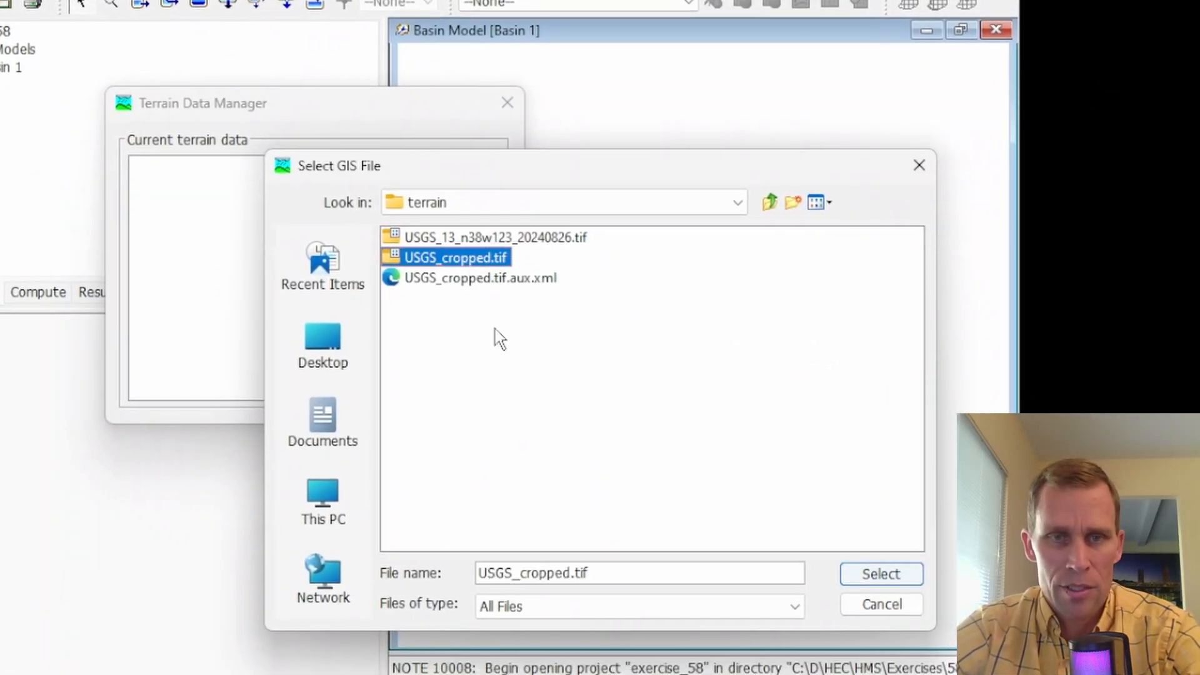
pyautogui.click(879, 574)
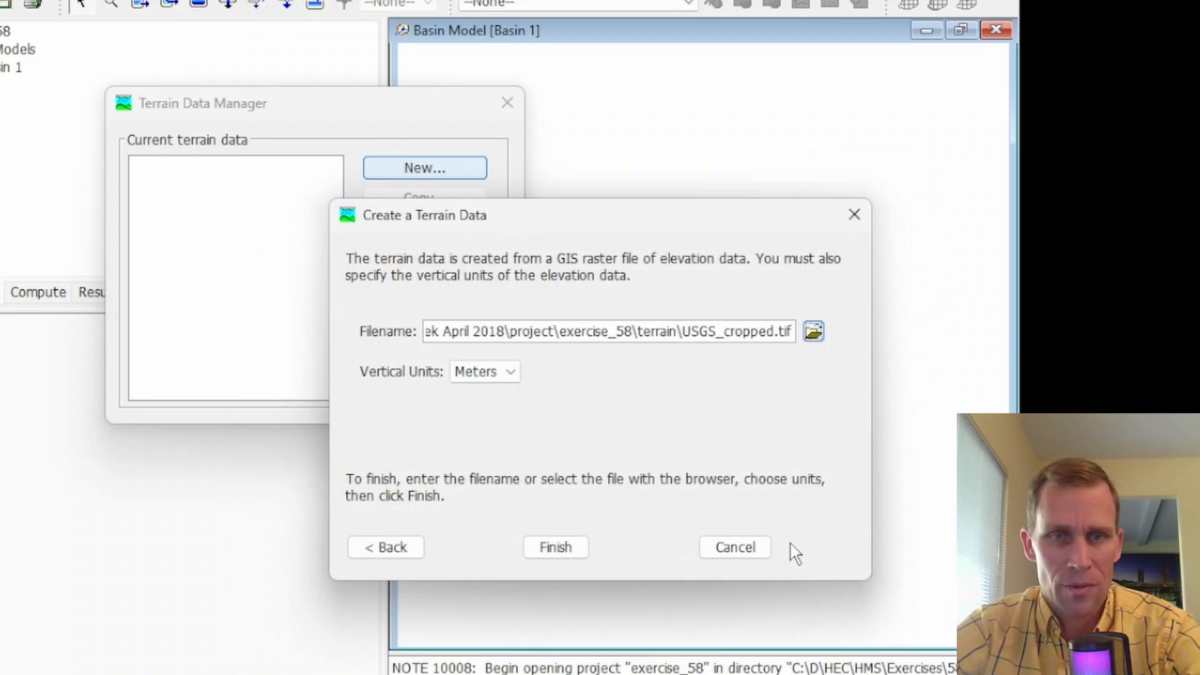
pyautogui.click(560, 546)
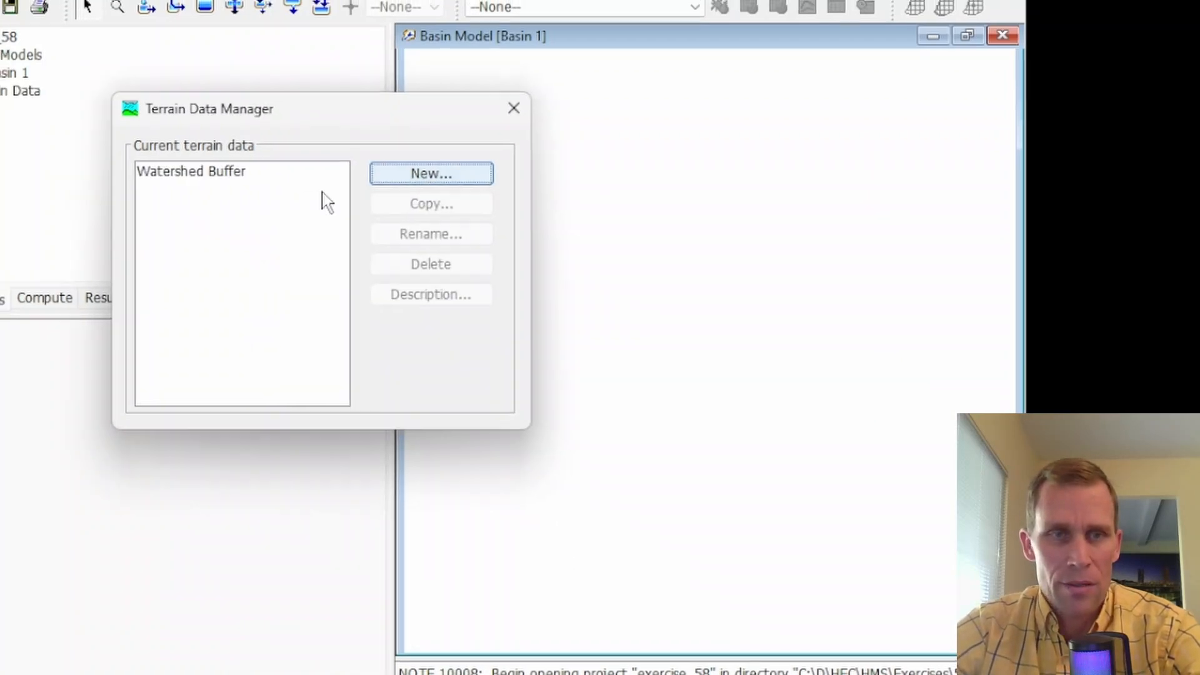
pyautogui.click(514, 108)
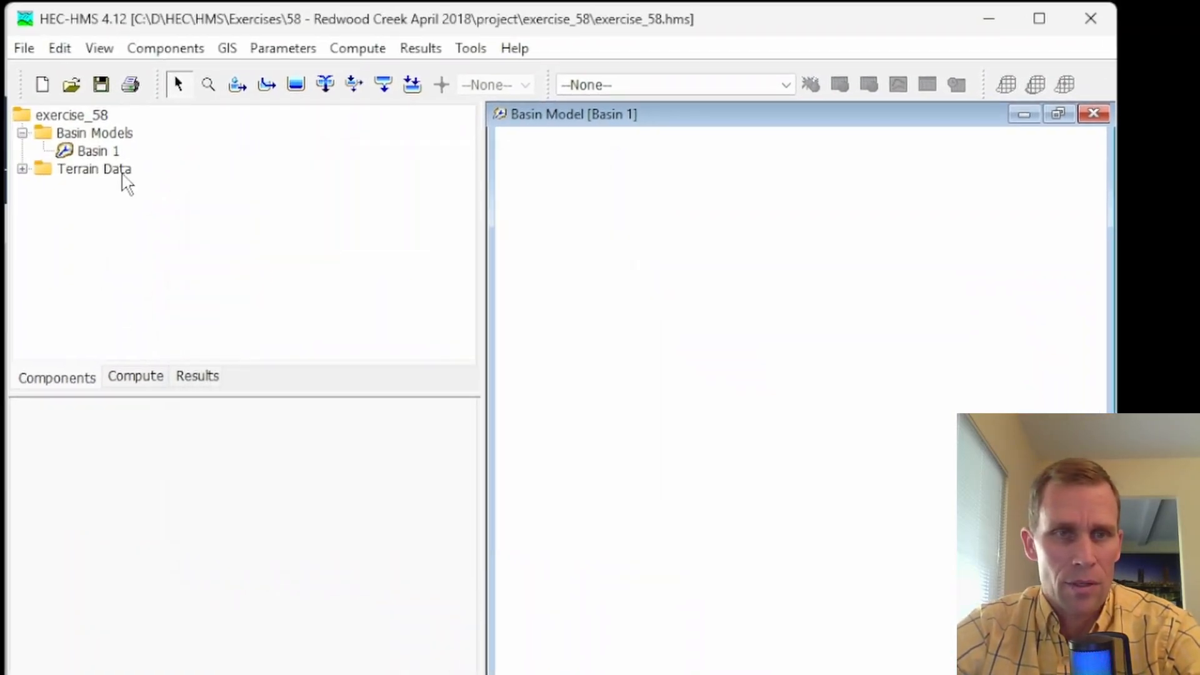
# - Assign the Watershed Buffer terrain data to basin model Basin 1, skipping the manual choice of coordinate system
pyautogui.click(22, 169)
pyautogui.click(128, 187)
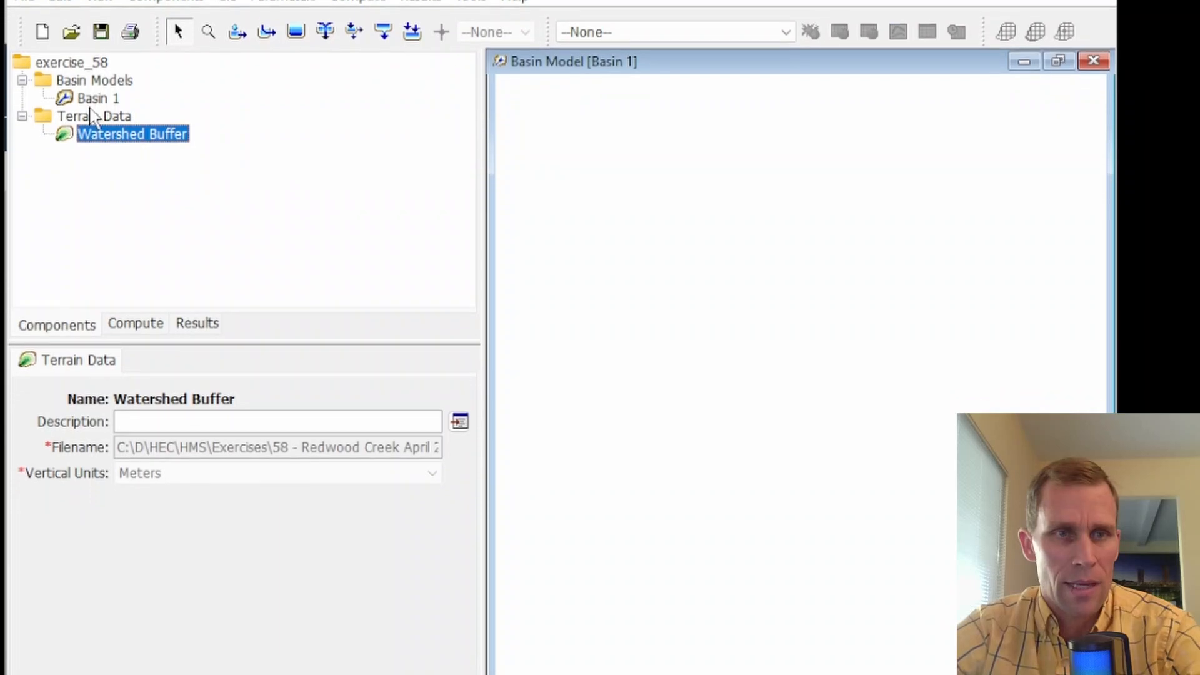
pyautogui.click(93, 154)
pyautogui.click(228, 570)
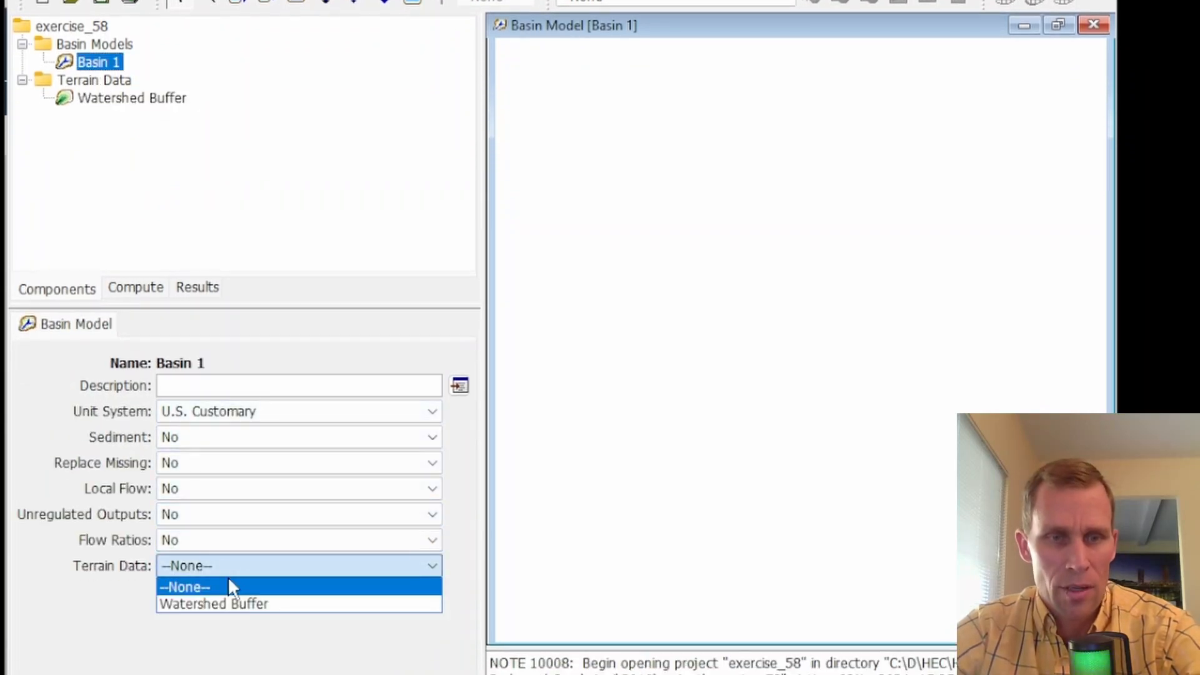
pyautogui.click(227, 604)
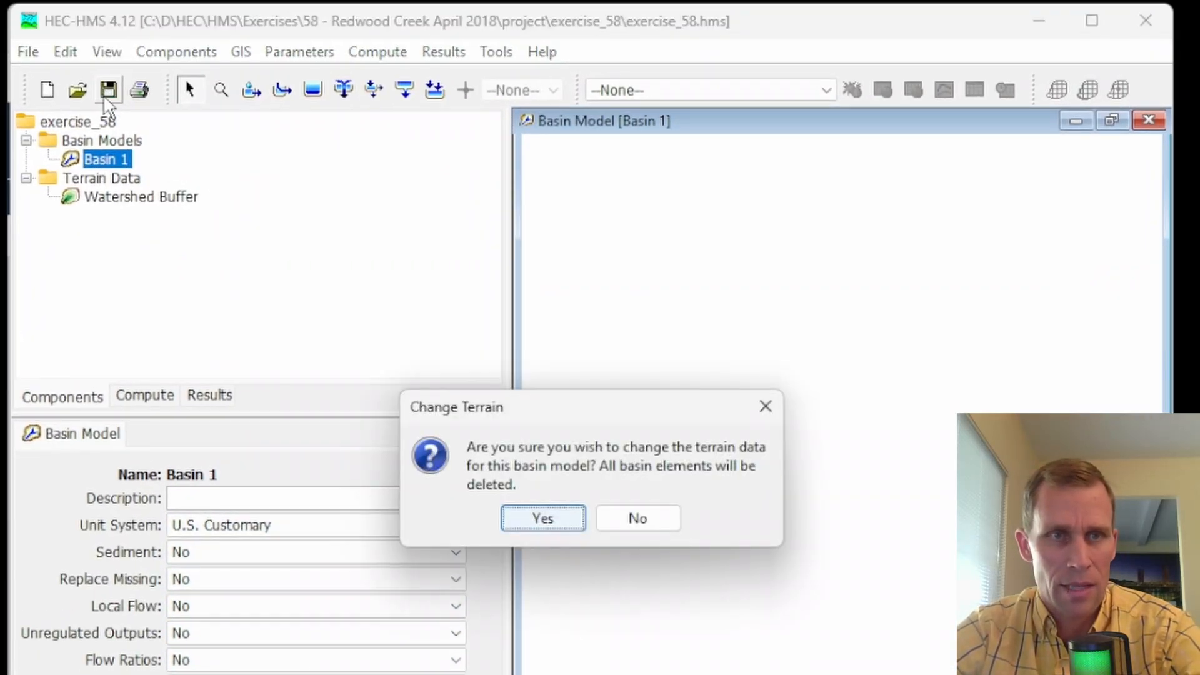
pyautogui.click(566, 520)
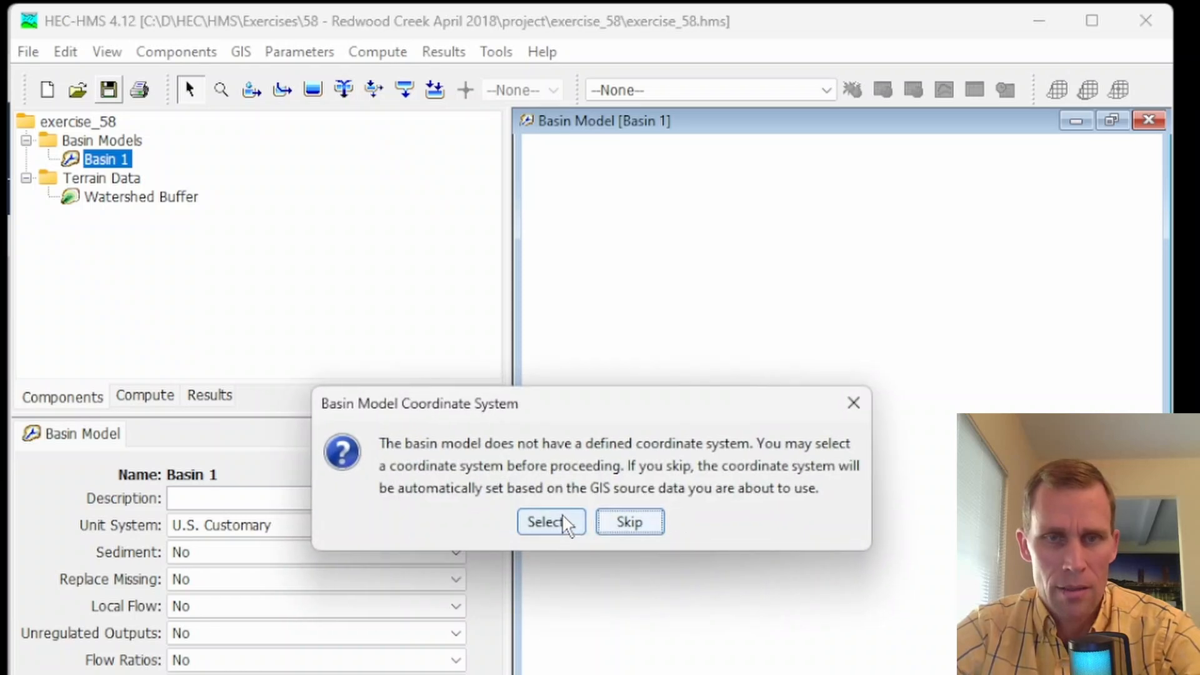
pyautogui.click(629, 523)
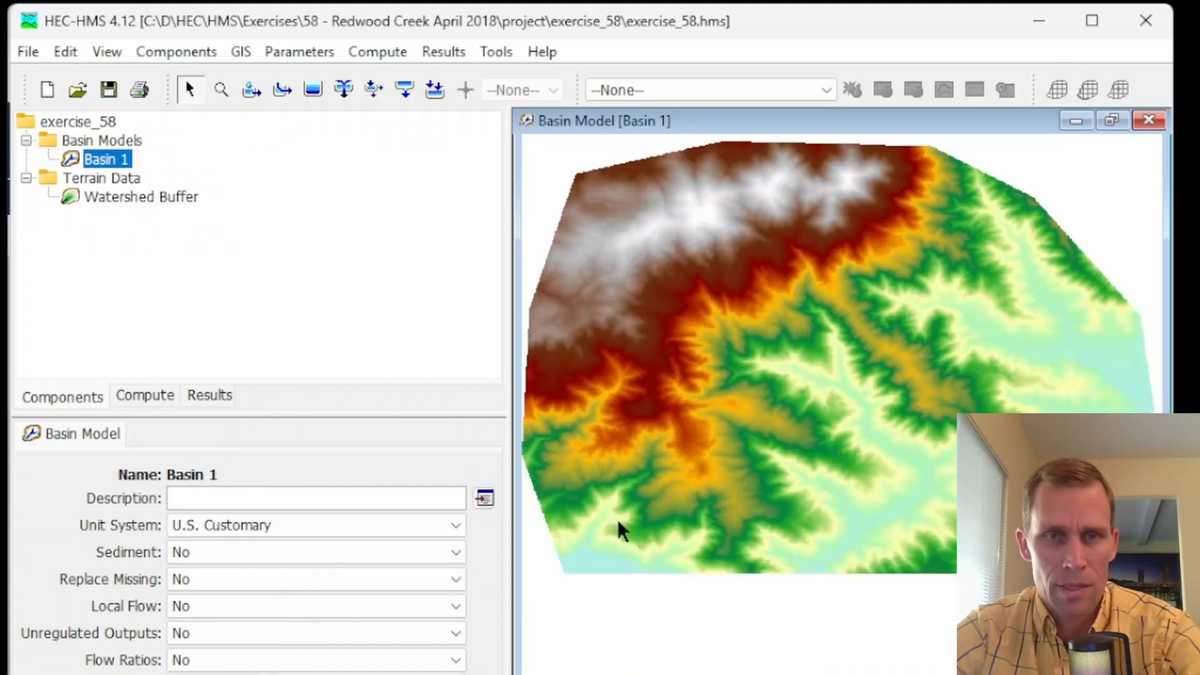
# - Check the coordinate system definition of basin model Basin 1
pyautogui.click(242, 51)
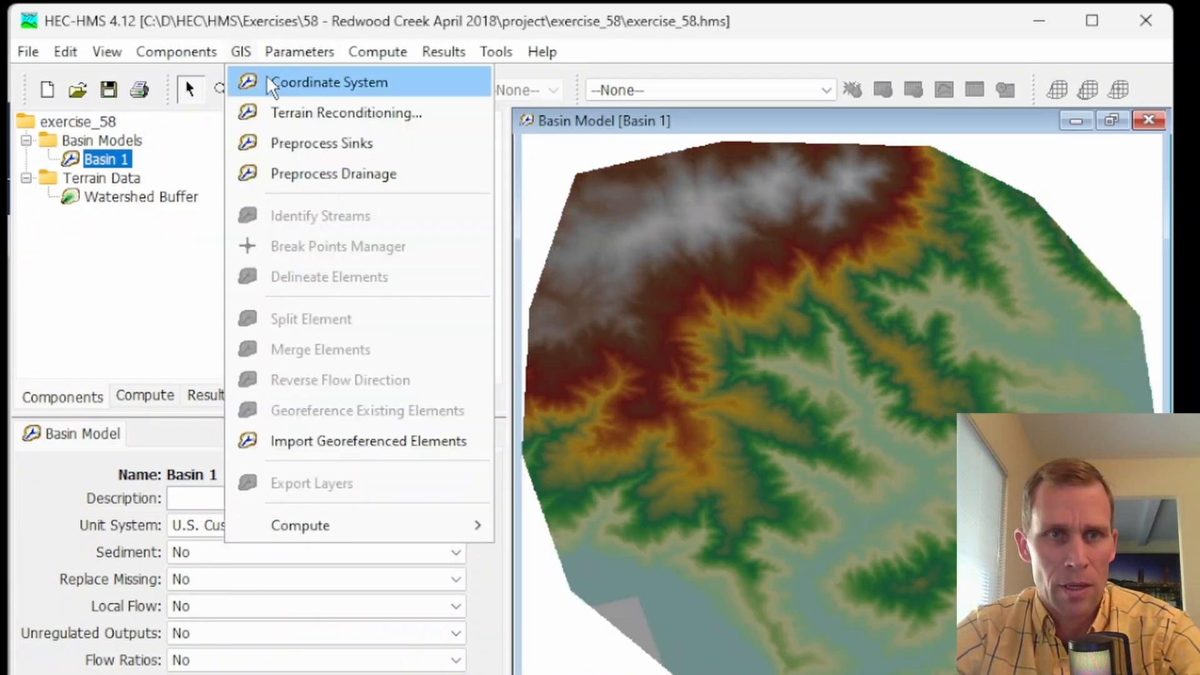
pyautogui.click(274, 82)
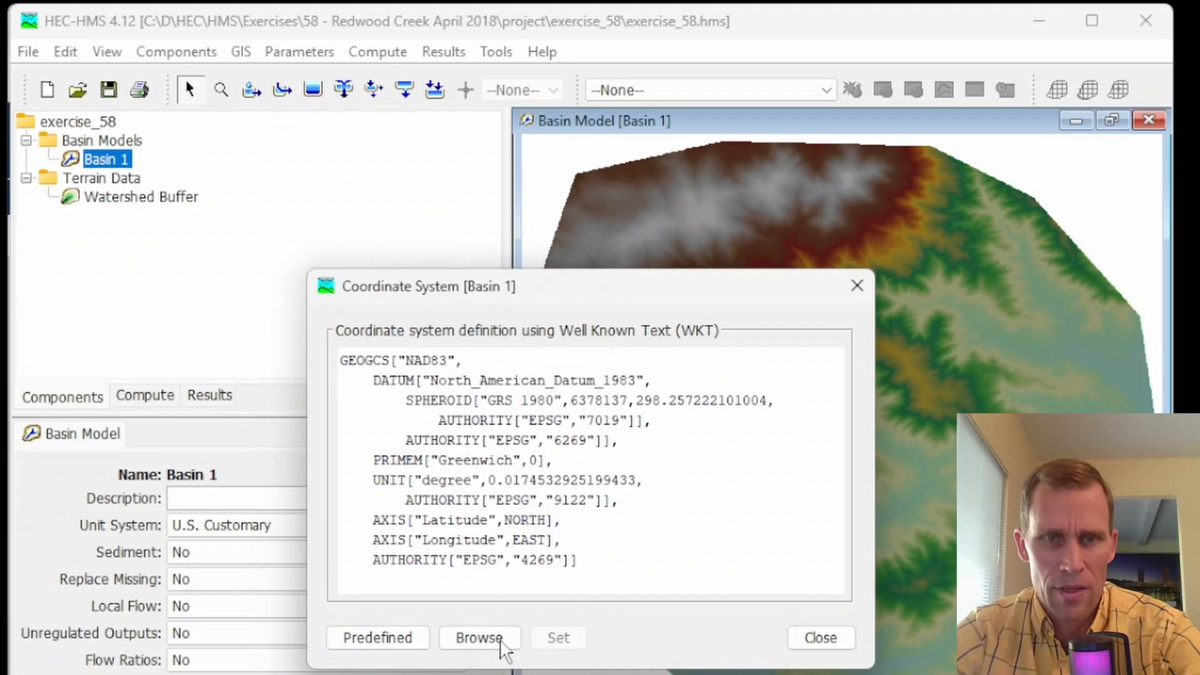
pyautogui.click(857, 286)
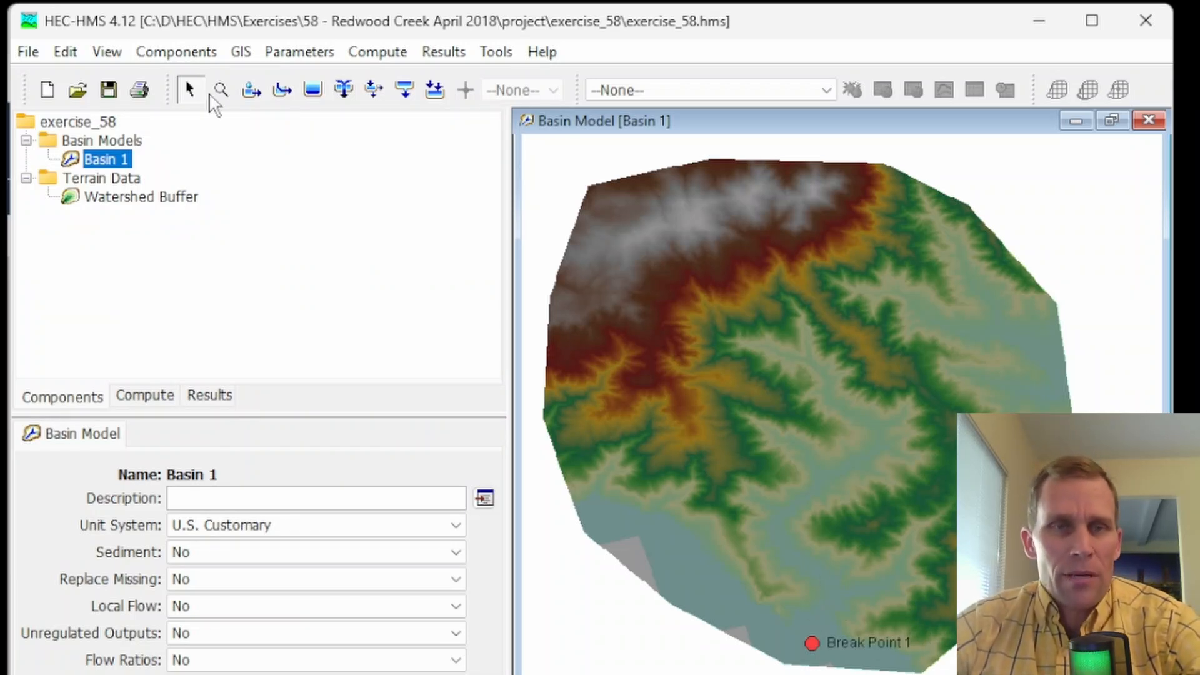
# - Preprocess the sinks and the drainage of the Basin 1 terrain
pyautogui.click(240, 52)
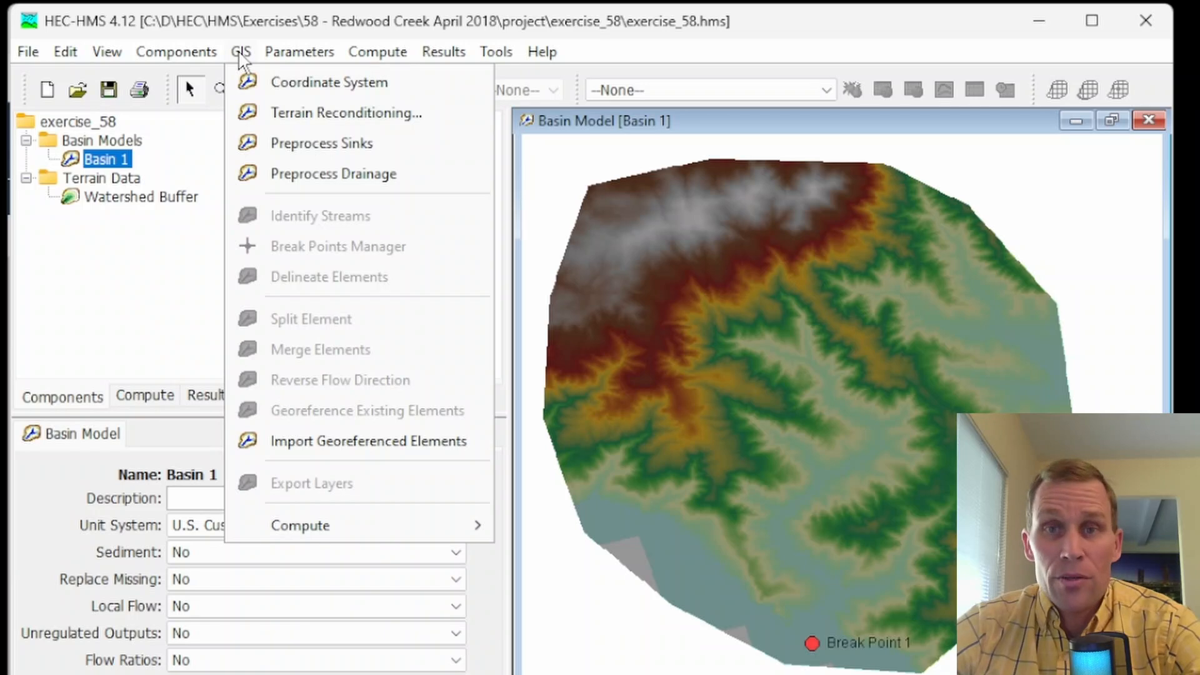
pyautogui.click(287, 145)
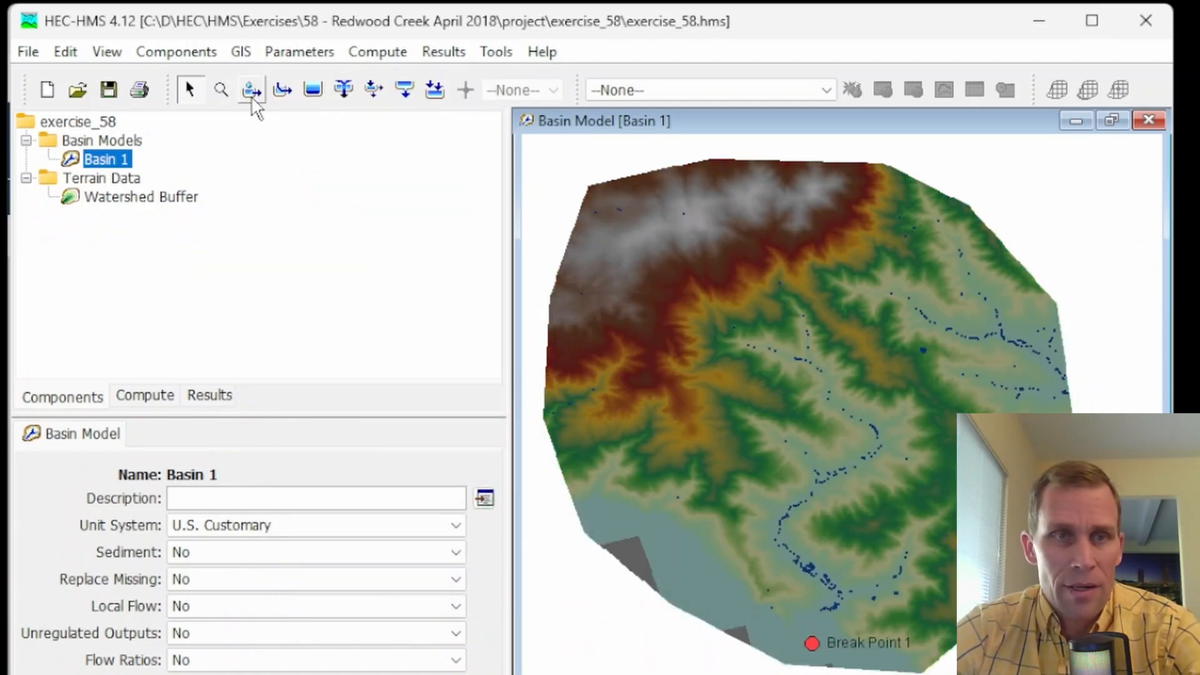
pyautogui.click(240, 52)
pyautogui.click(295, 176)
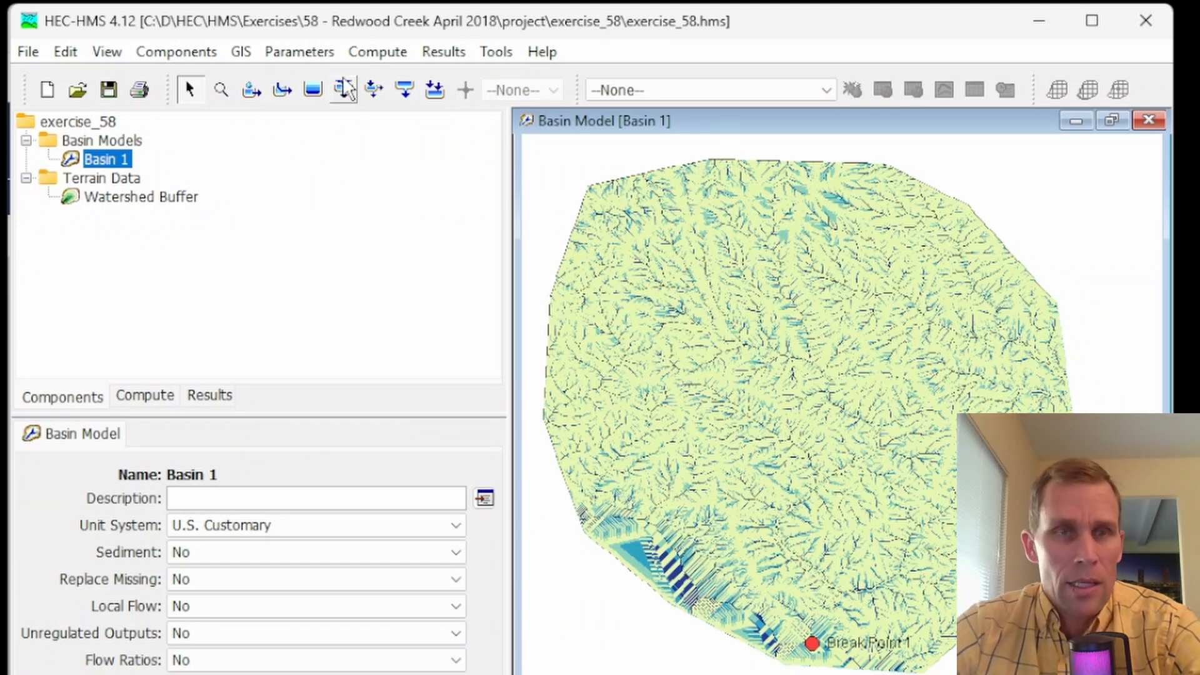
# - Identify streams in Basin 1 using a stream-defining area of 3 square miles
pyautogui.click(242, 53)
pyautogui.click(310, 215)
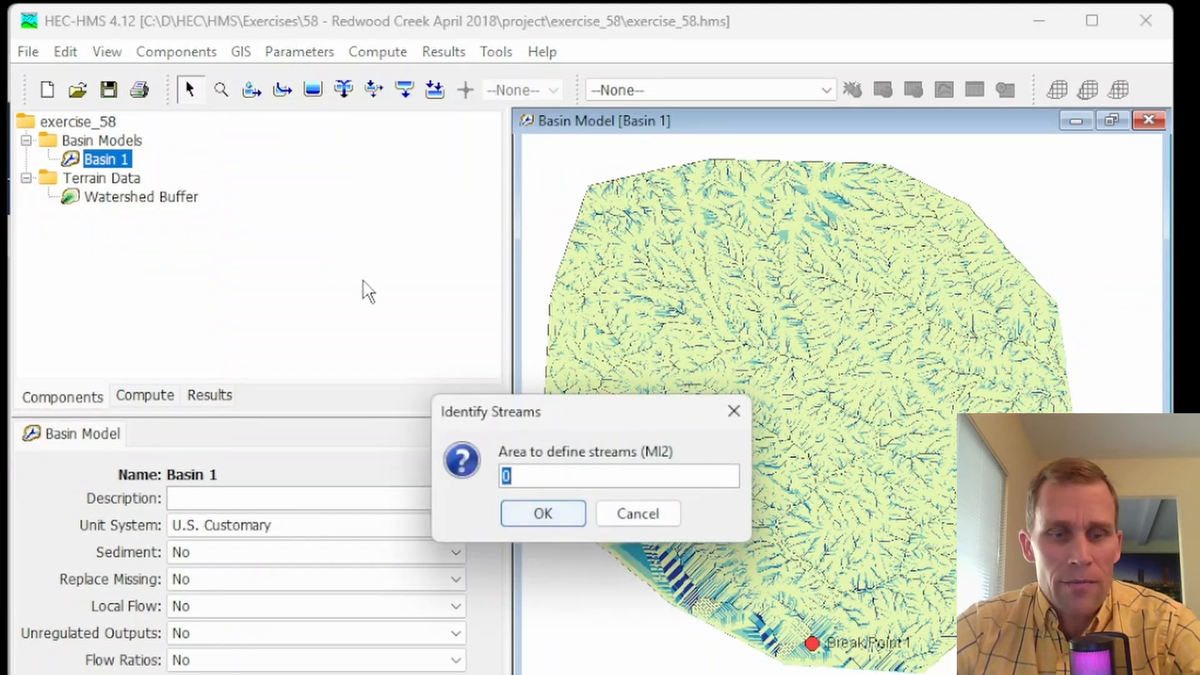
pyautogui.write('3')
pyautogui.click(550, 519)
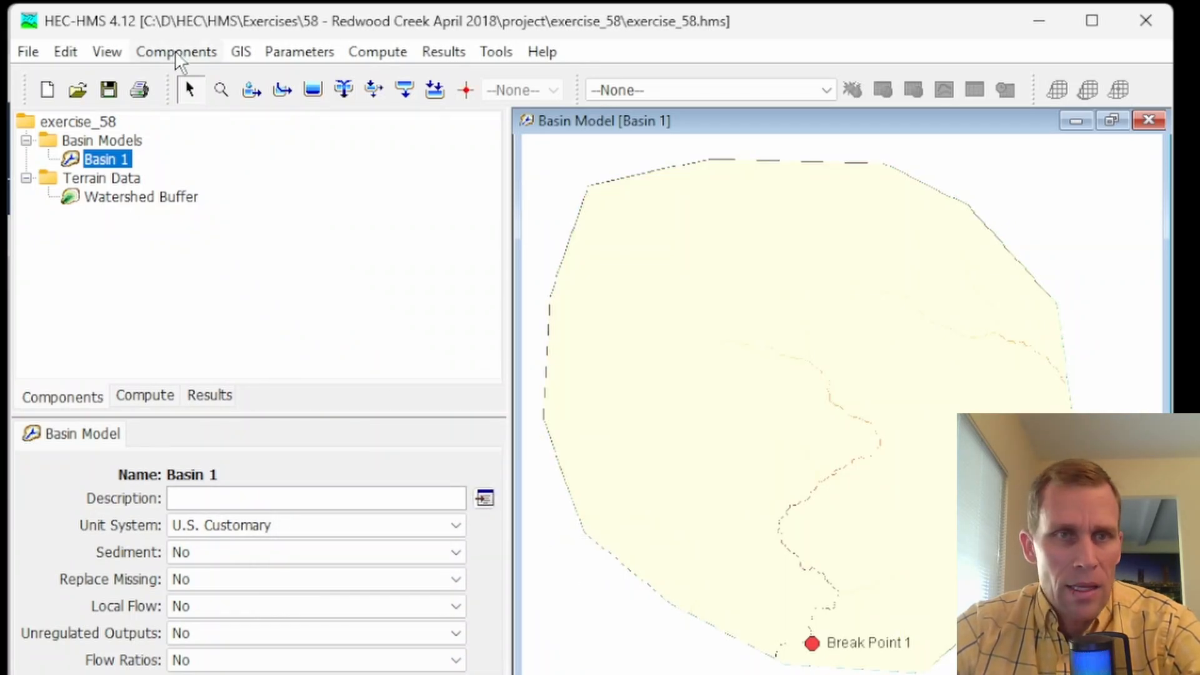
# - Hide all map layers of Basin 1 except Identified Streams
pyautogui.click(107, 53)
pyautogui.click(175, 80)
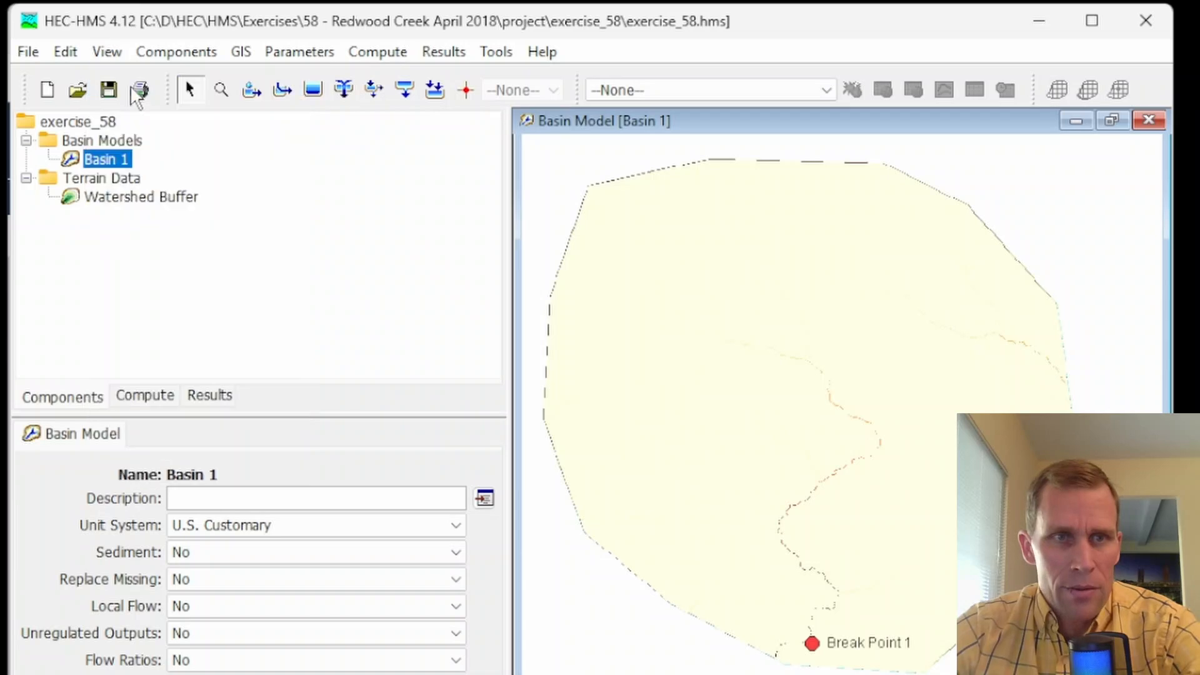
pyautogui.click(194, 405)
pyautogui.click(194, 380)
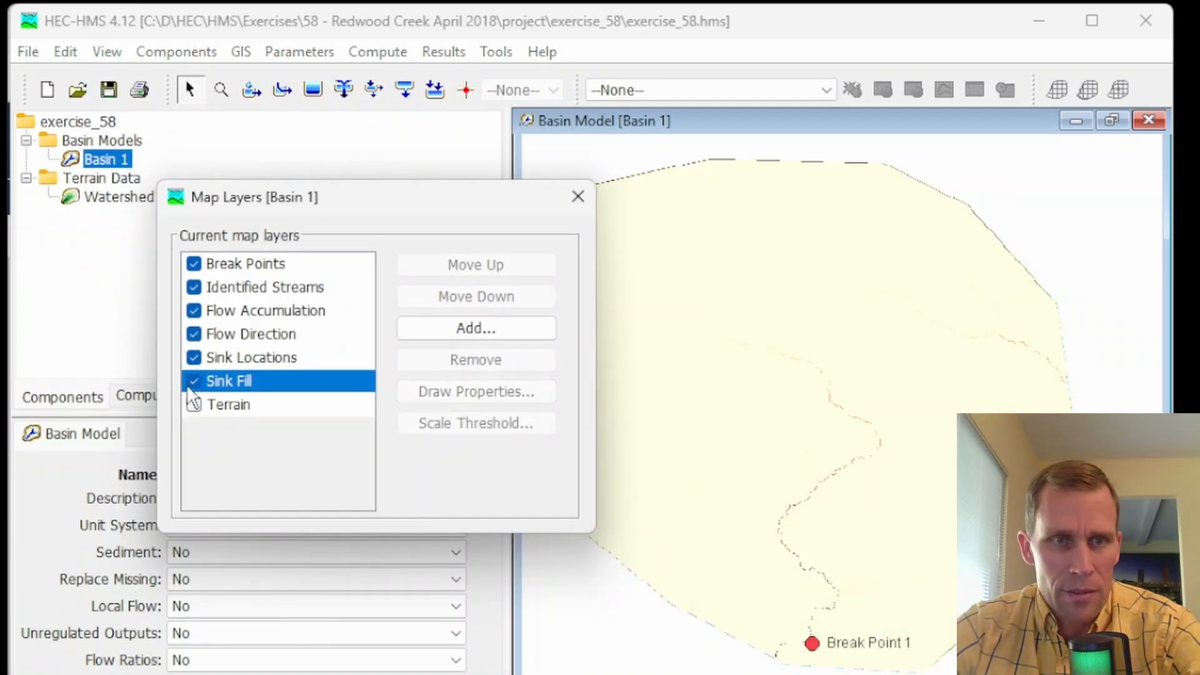
pyautogui.click(194, 358)
pyautogui.click(193, 334)
pyautogui.click(194, 311)
pyautogui.click(194, 287)
pyautogui.click(245, 263)
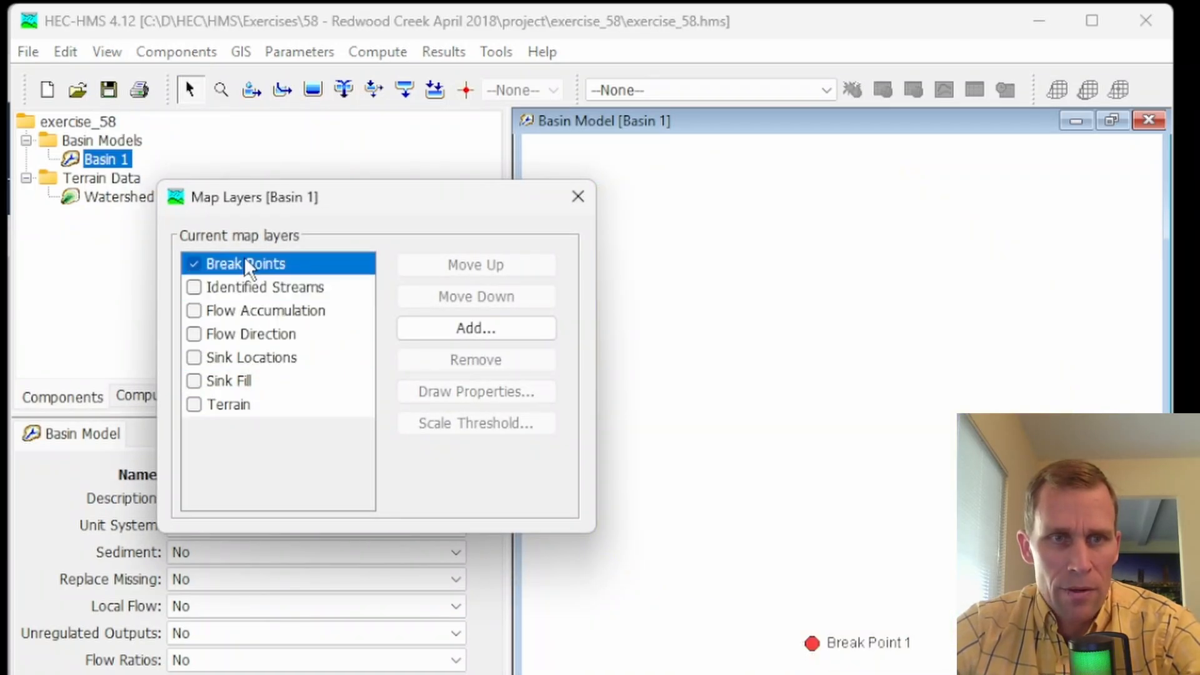
pyautogui.click(194, 263)
pyautogui.click(194, 287)
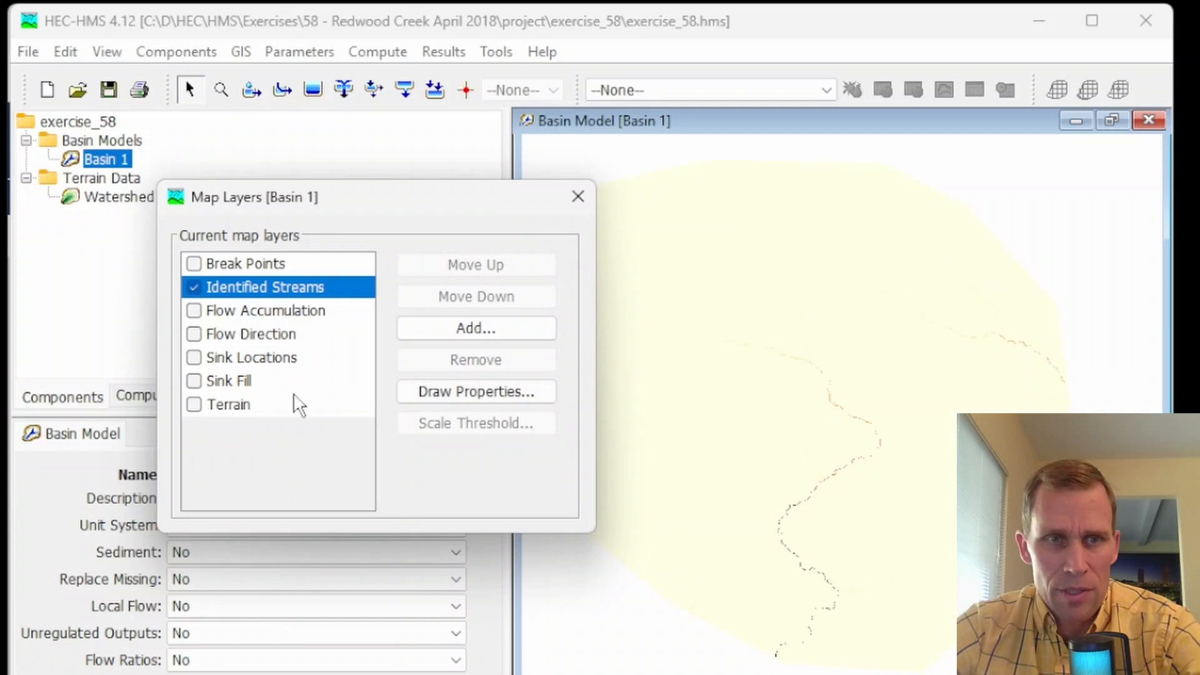
# - Set the Identified Streams layer's symbology to Classify with the Manual method and 2 classes
pyautogui.click(479, 392)
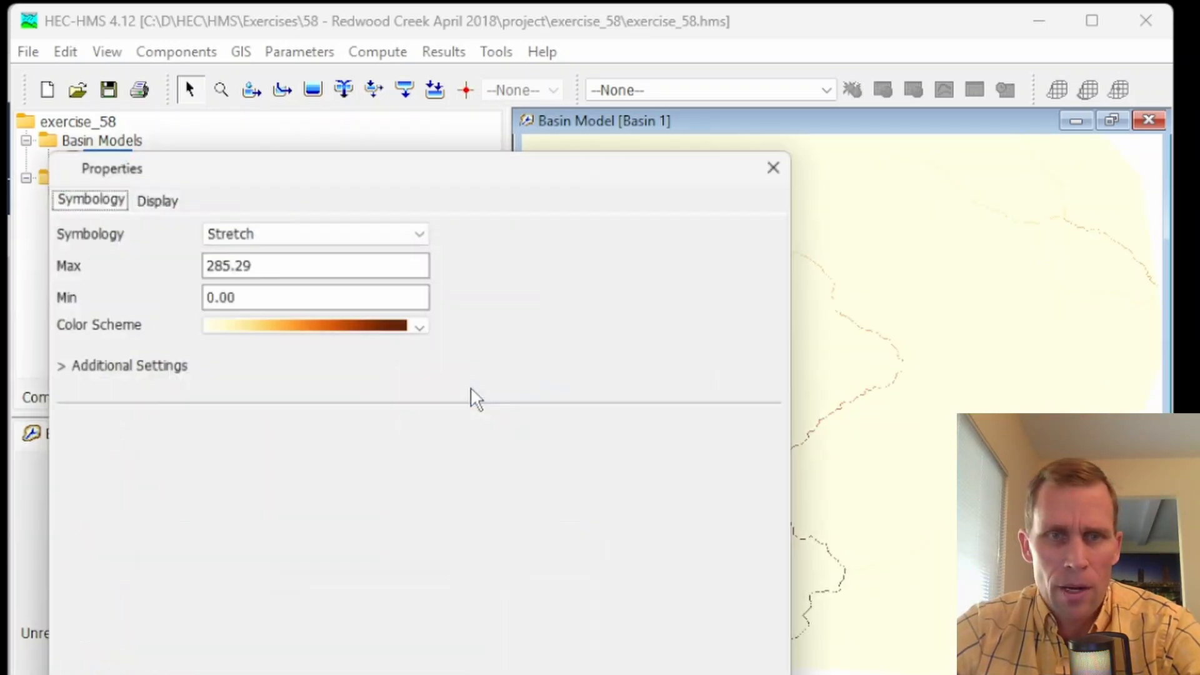
pyautogui.click(287, 229)
pyautogui.click(285, 251)
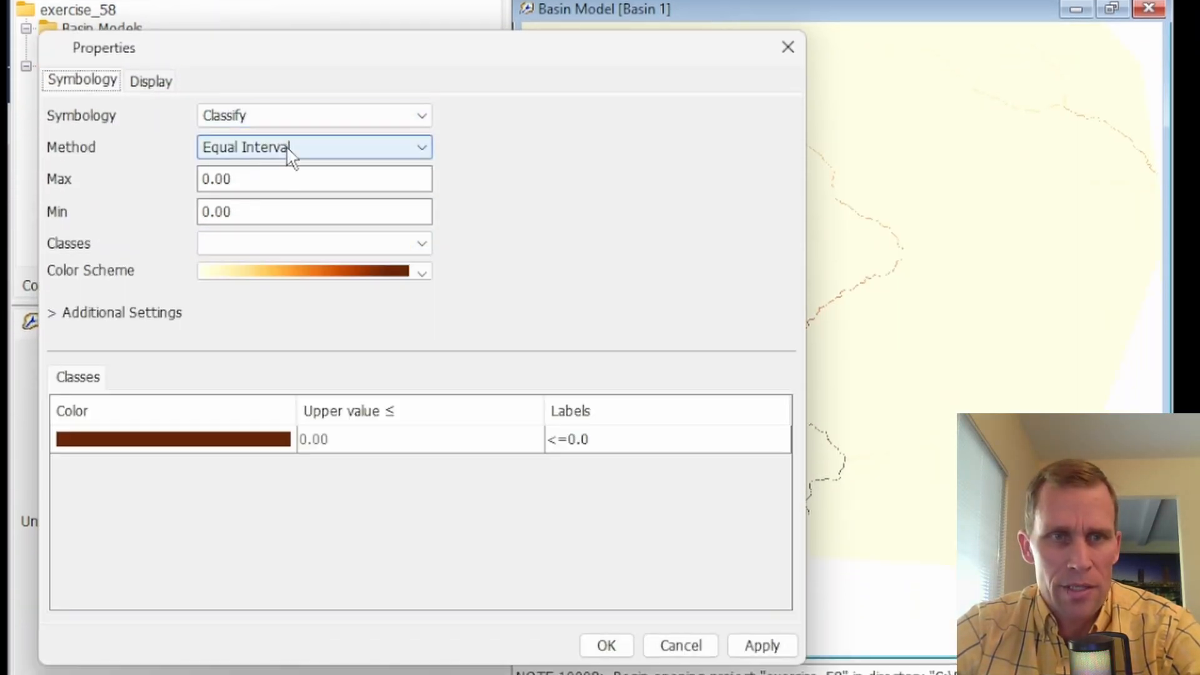
pyautogui.click(307, 148)
pyautogui.click(283, 203)
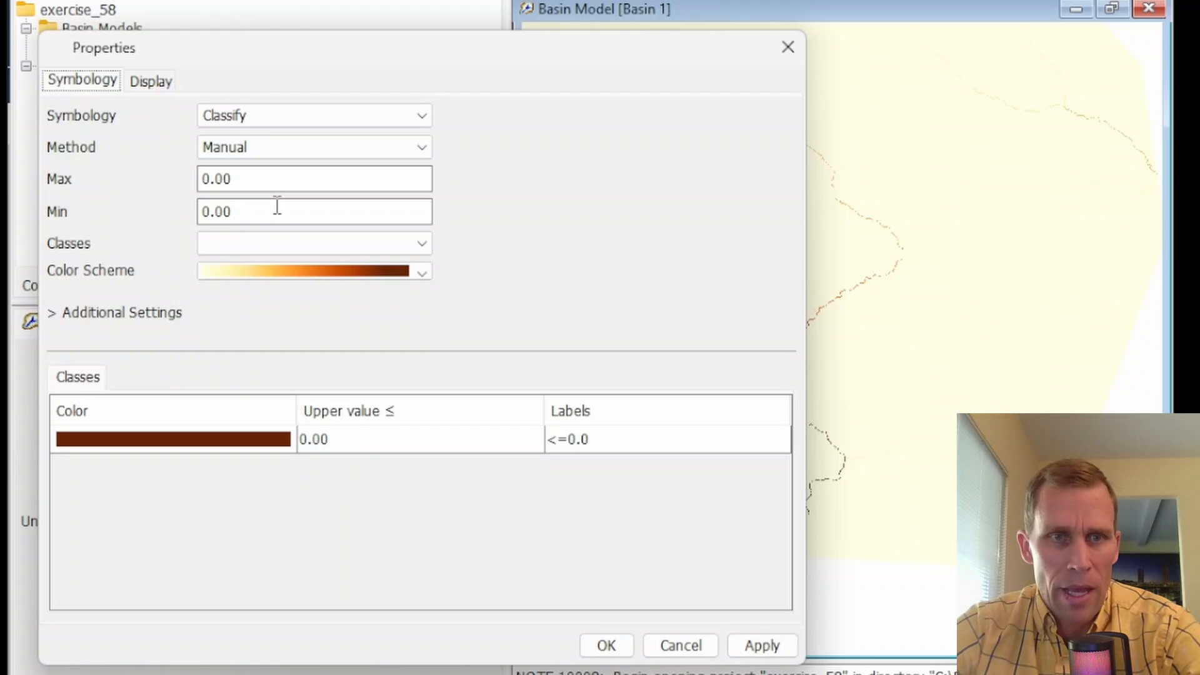
pyautogui.click(268, 238)
pyautogui.click(243, 281)
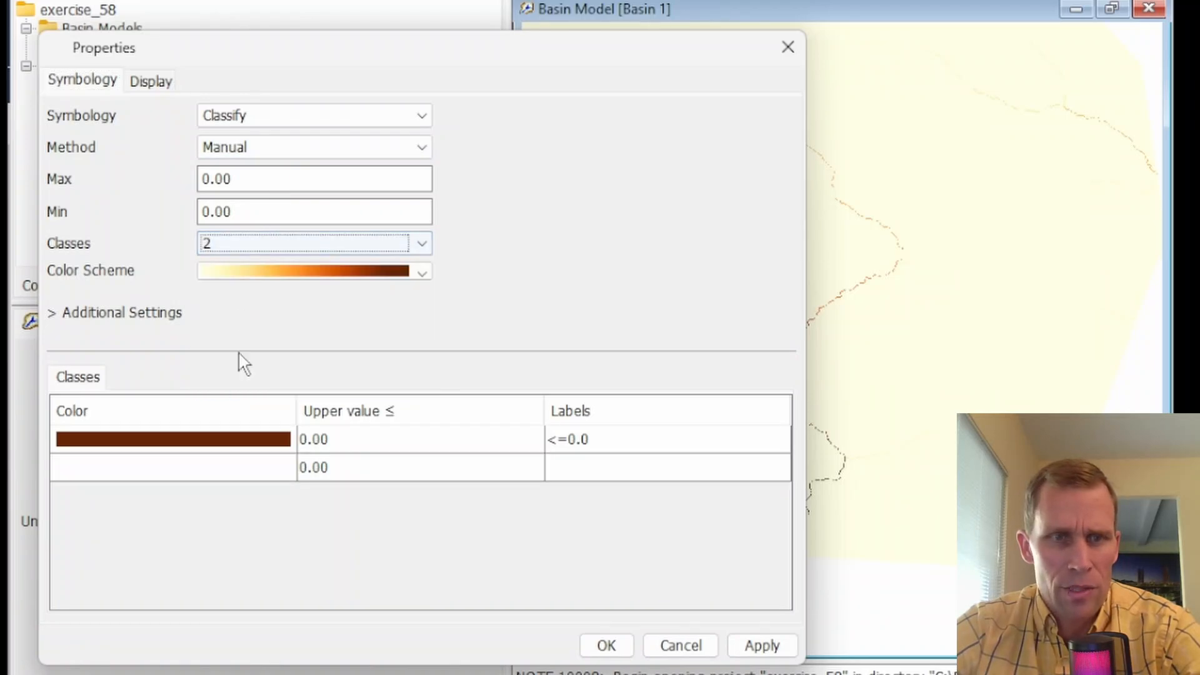
# - Make the first Identified Streams class white with an upper value of 10
pyautogui.click(245, 445)
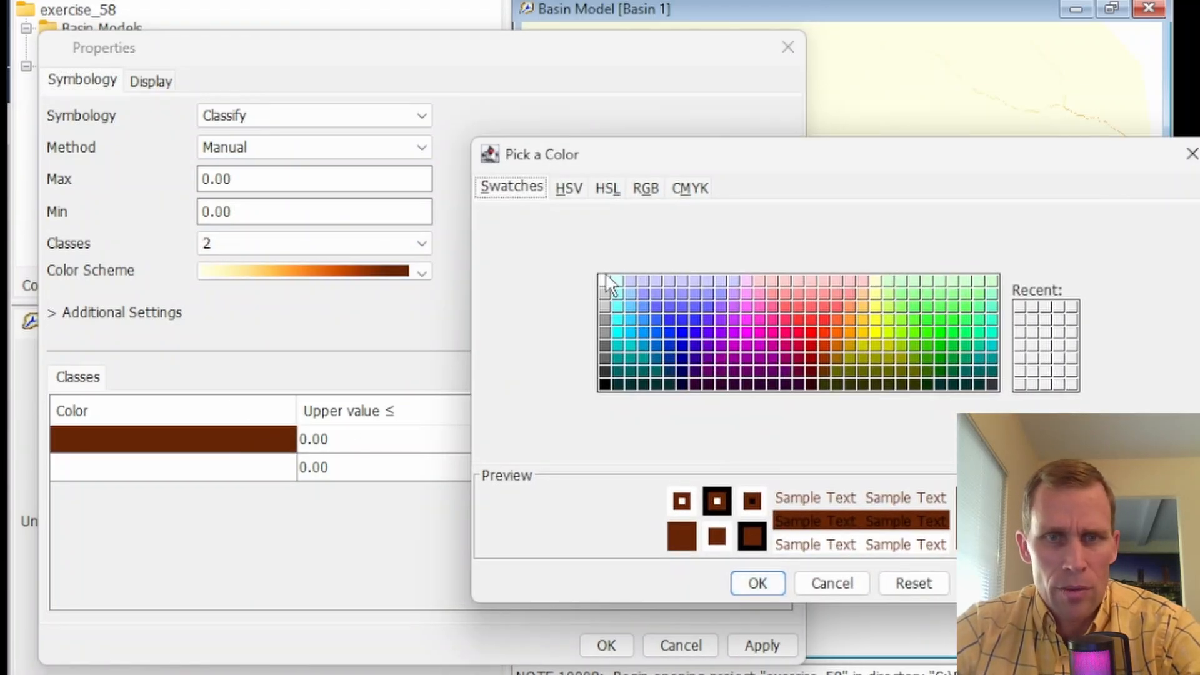
pyautogui.click(604, 280)
pyautogui.click(757, 584)
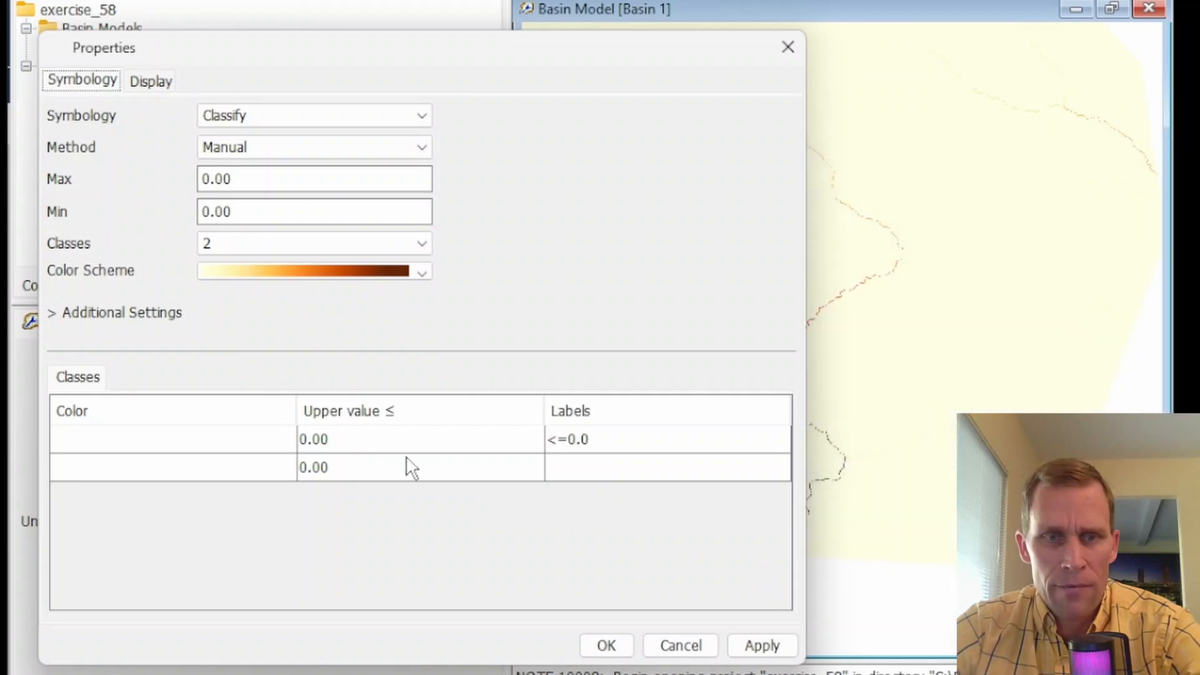
pyautogui.doubleClick(385, 439)
pyautogui.doubleClick(458, 433)
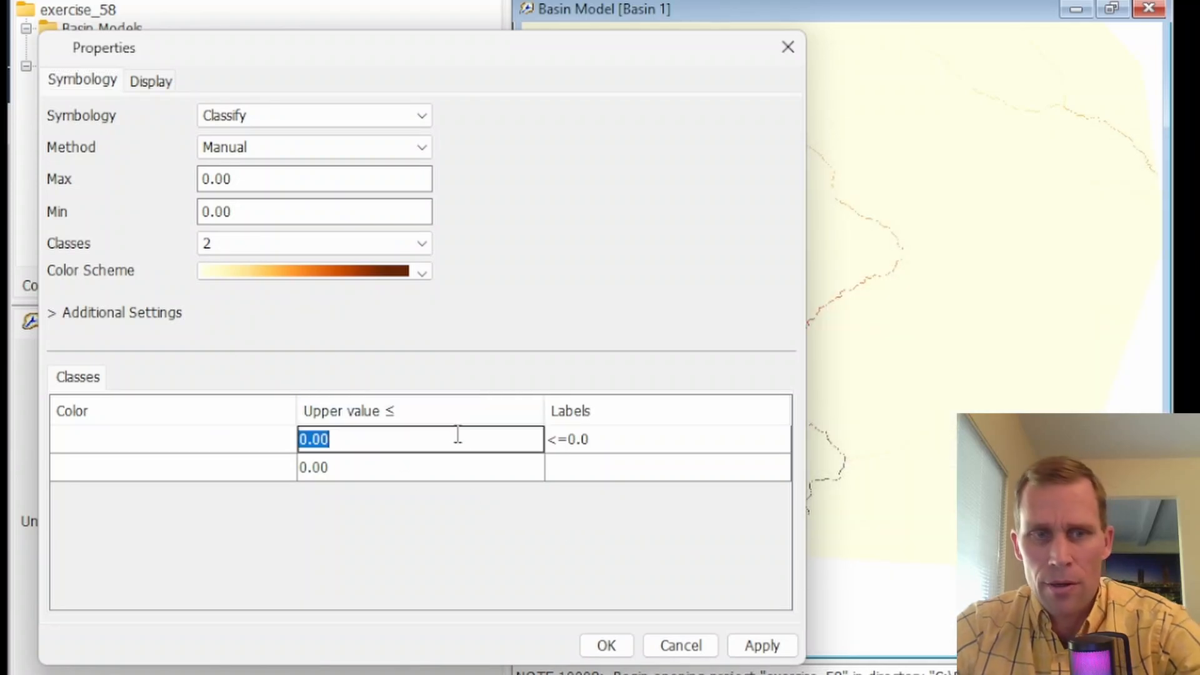
pyautogui.write('10')
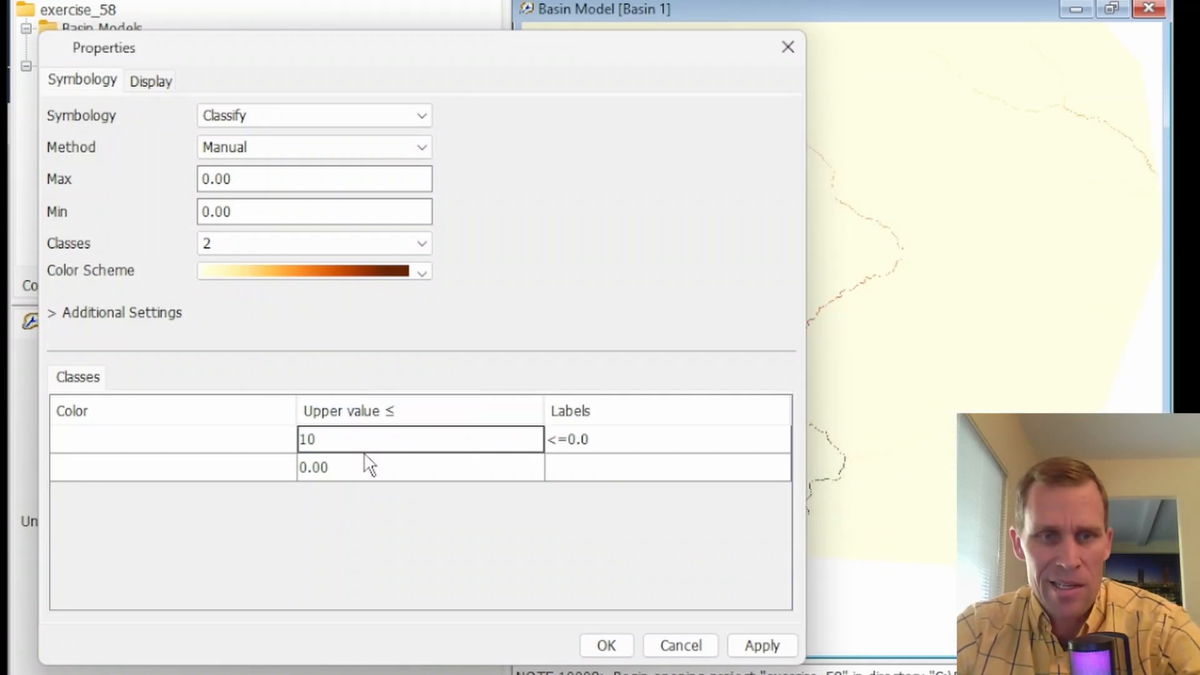
# - Give the second Identified Streams class an upper value of 10000 and a blue color, and apply the draw properties
pyautogui.doubleClick(359, 472)
pyautogui.write('10')
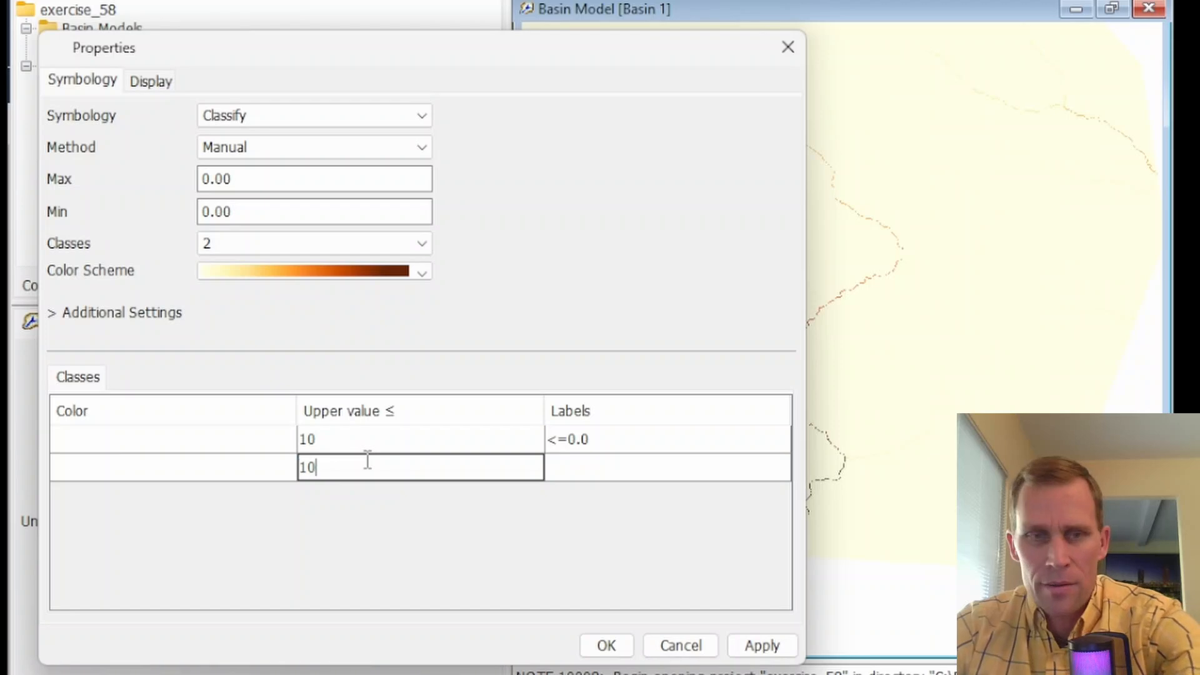
pyautogui.write('000')
pyautogui.doubleClick(241, 470)
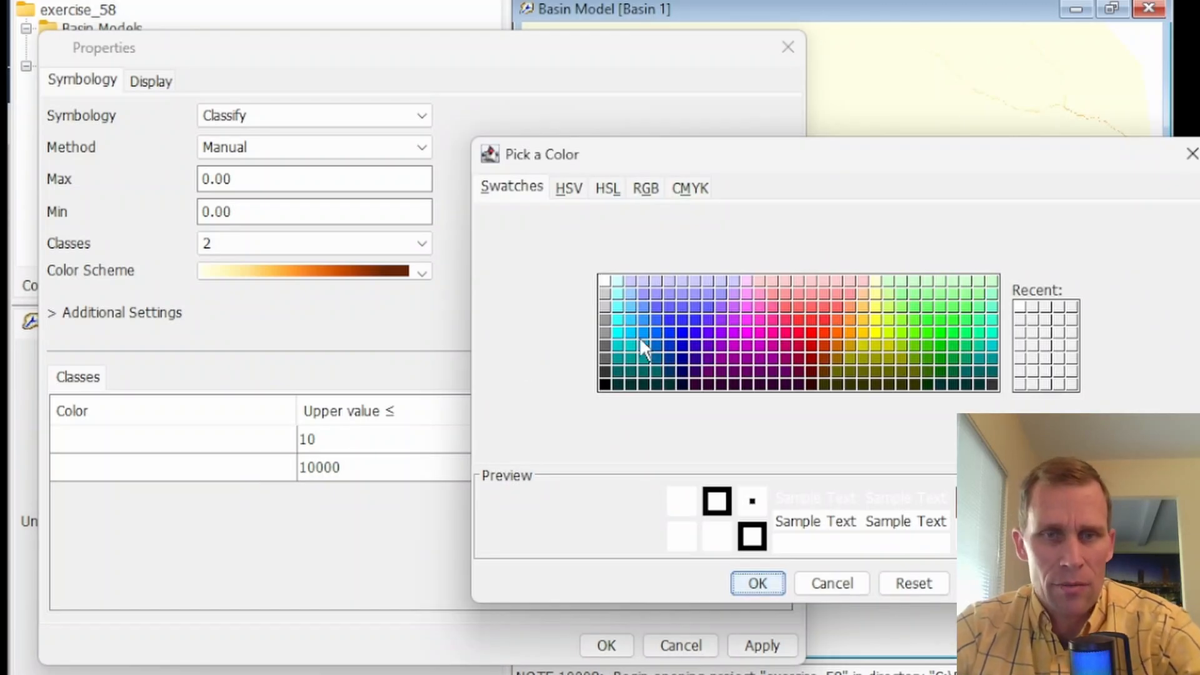
pyautogui.click(684, 344)
pyautogui.click(755, 583)
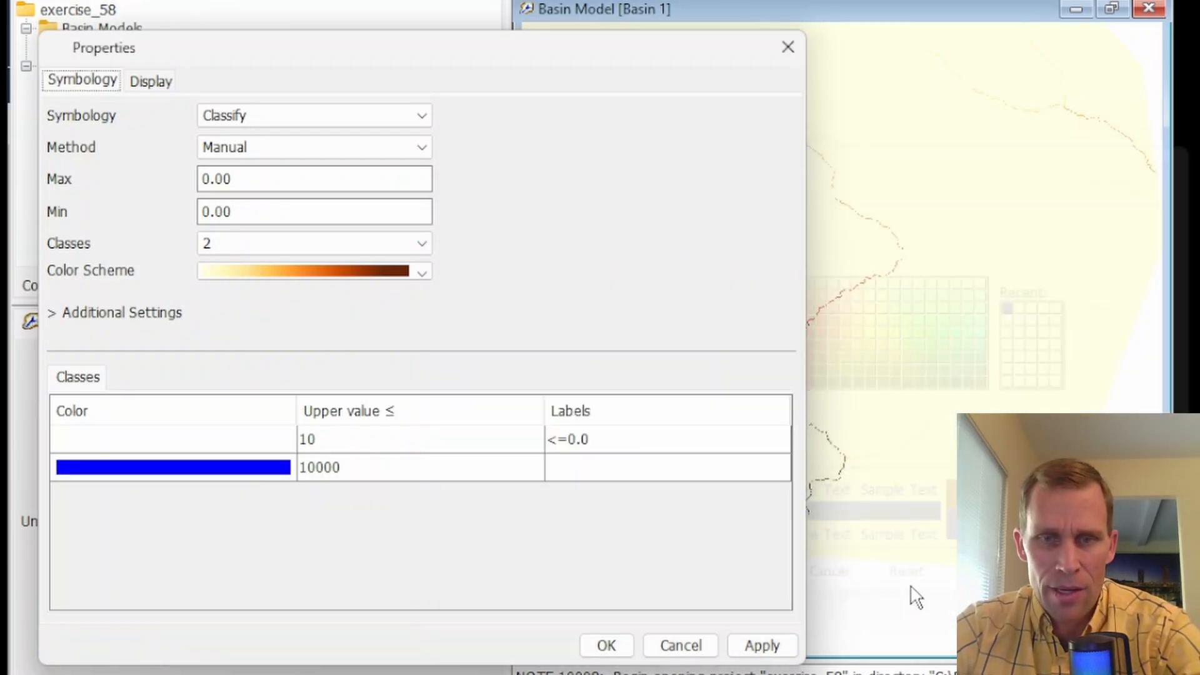
pyautogui.click(745, 650)
pyautogui.click(609, 646)
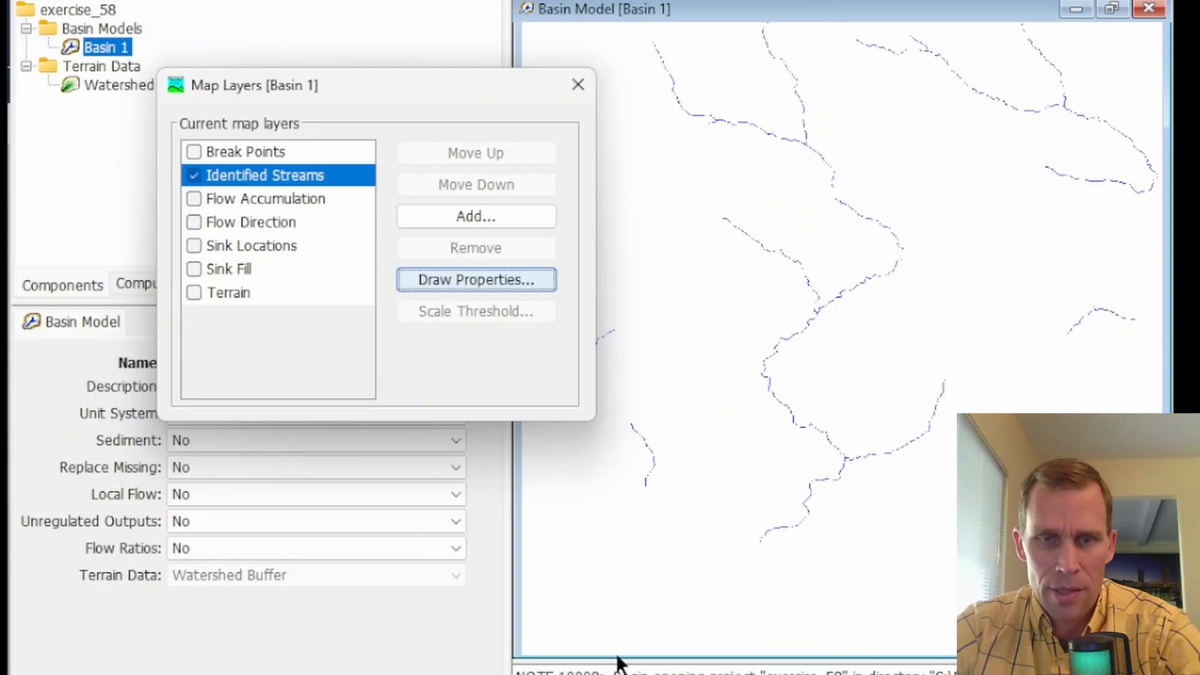
# - Delete the existing Break Point 1 from Basin 1 using the Break Points Manager
pyautogui.click(759, 550)
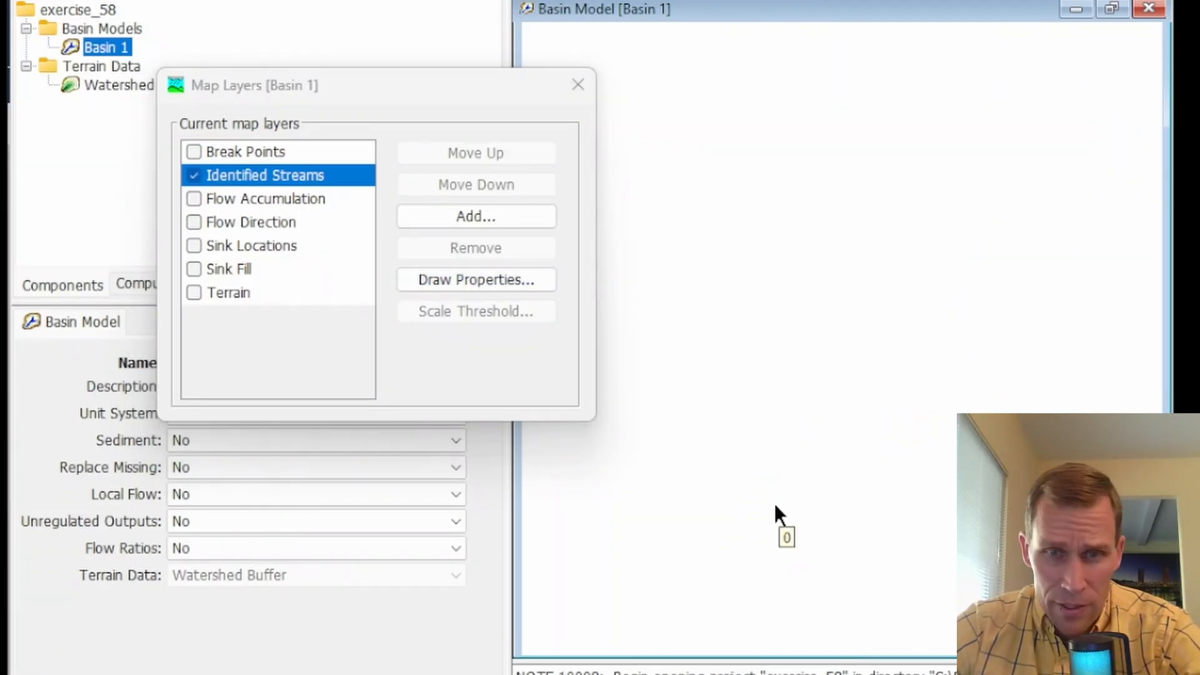
pyautogui.scroll(1, 723, 526)
pyautogui.moveTo(722, 527); pyautogui.dragTo(835, 518)
pyautogui.click(241, 7)
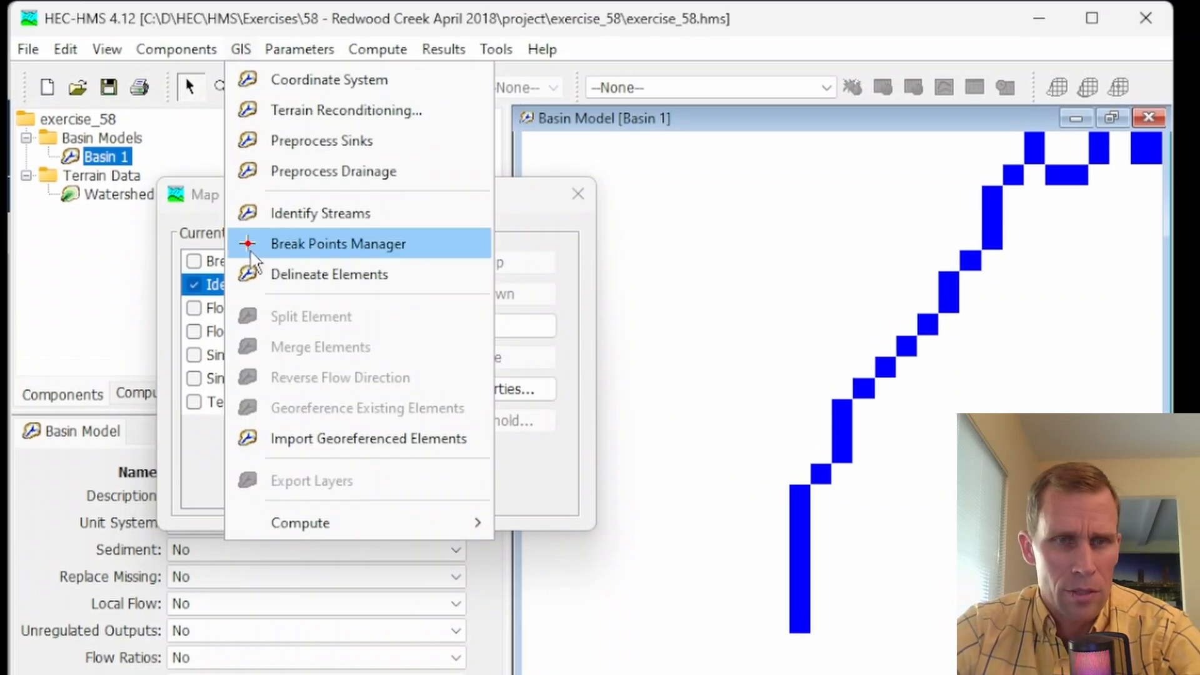
pyautogui.click(322, 249)
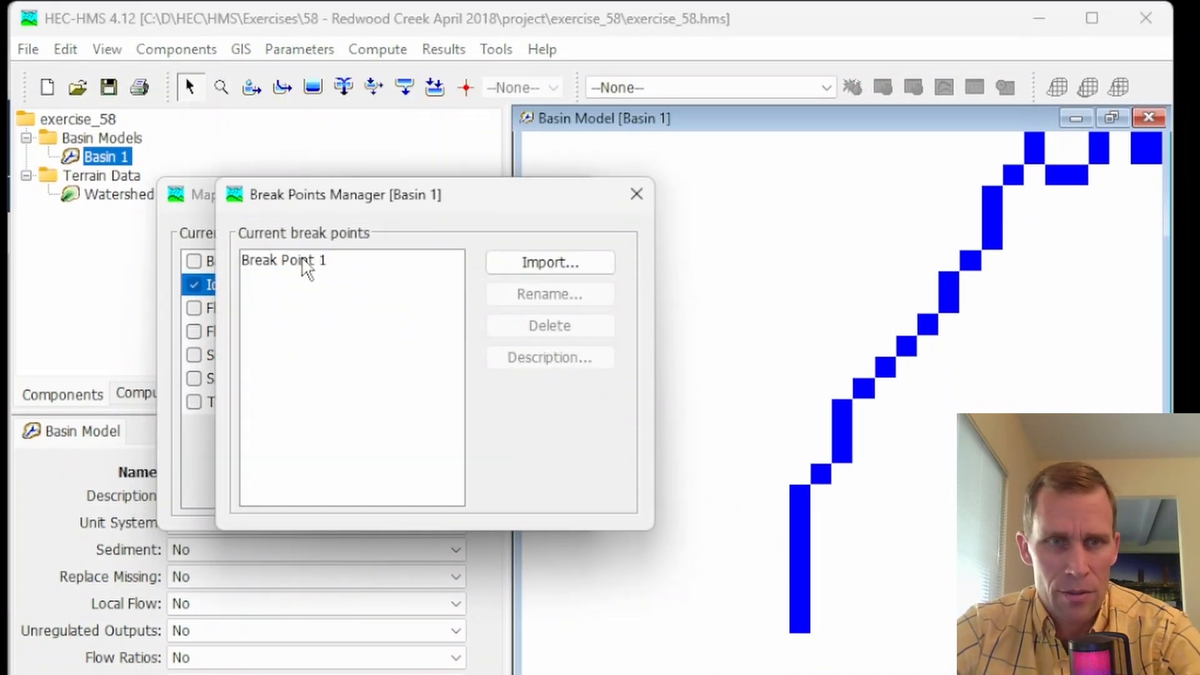
pyautogui.click(307, 263)
pyautogui.click(561, 338)
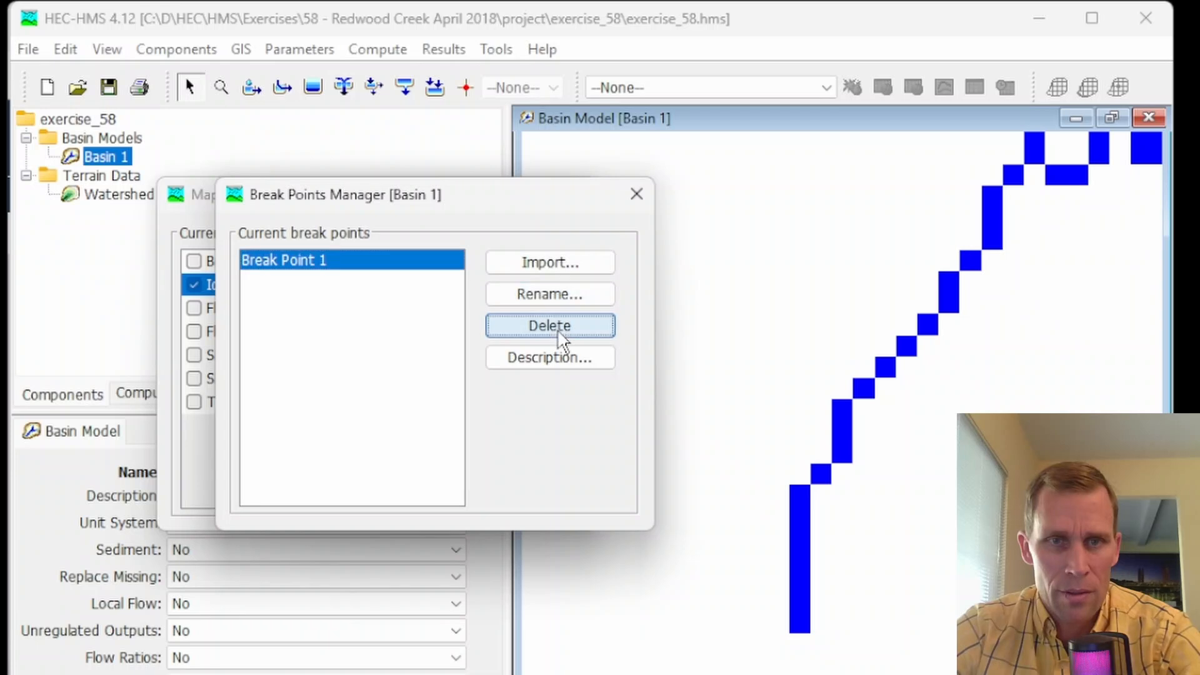
pyautogui.click(387, 394)
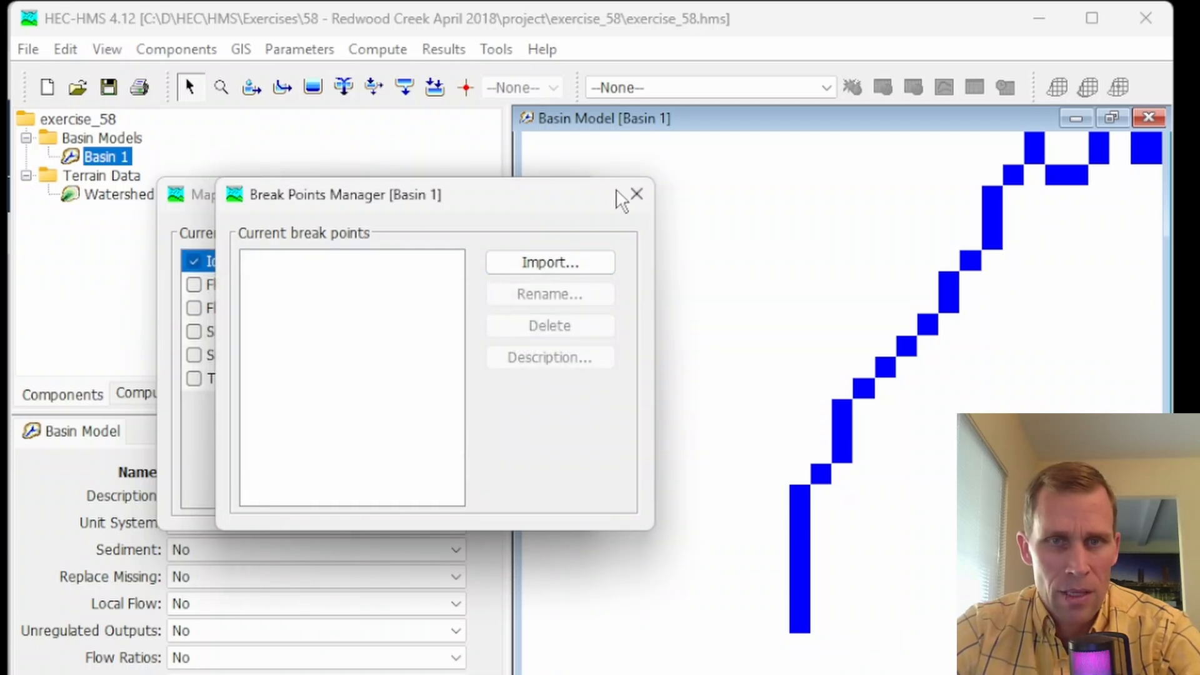
pyautogui.click(637, 195)
# - Create Break Point 1 on the downstream end cell of the identified stream
pyautogui.click(469, 88)
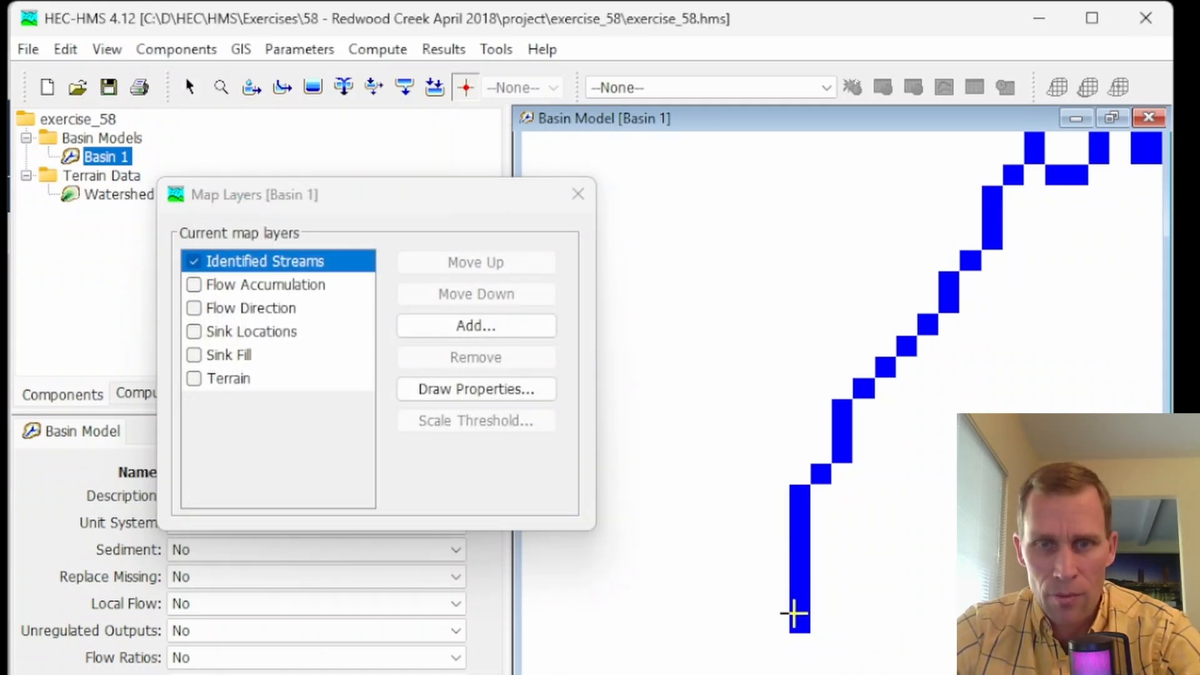
pyautogui.click(798, 622)
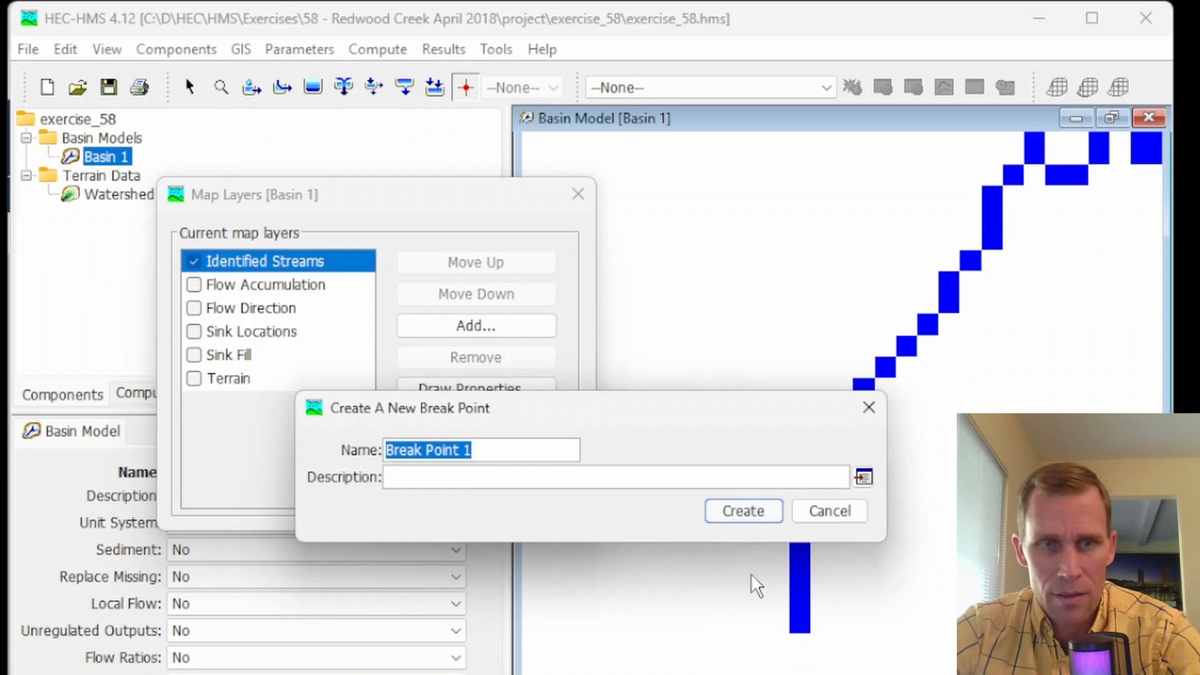
pyautogui.click(744, 511)
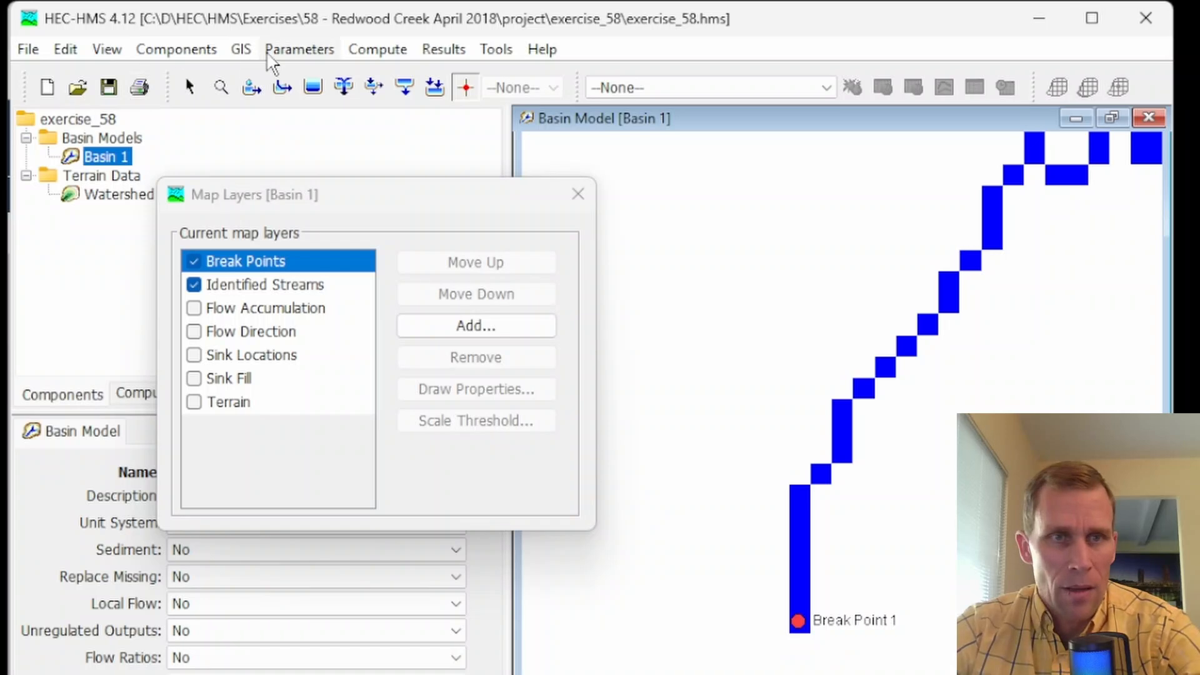
# - Delineate the Basin 1 elements with prefixes subbasin_, reach_ and junction_, inserting junctions and converting break points
pyautogui.click(242, 49)
pyautogui.click(307, 274)
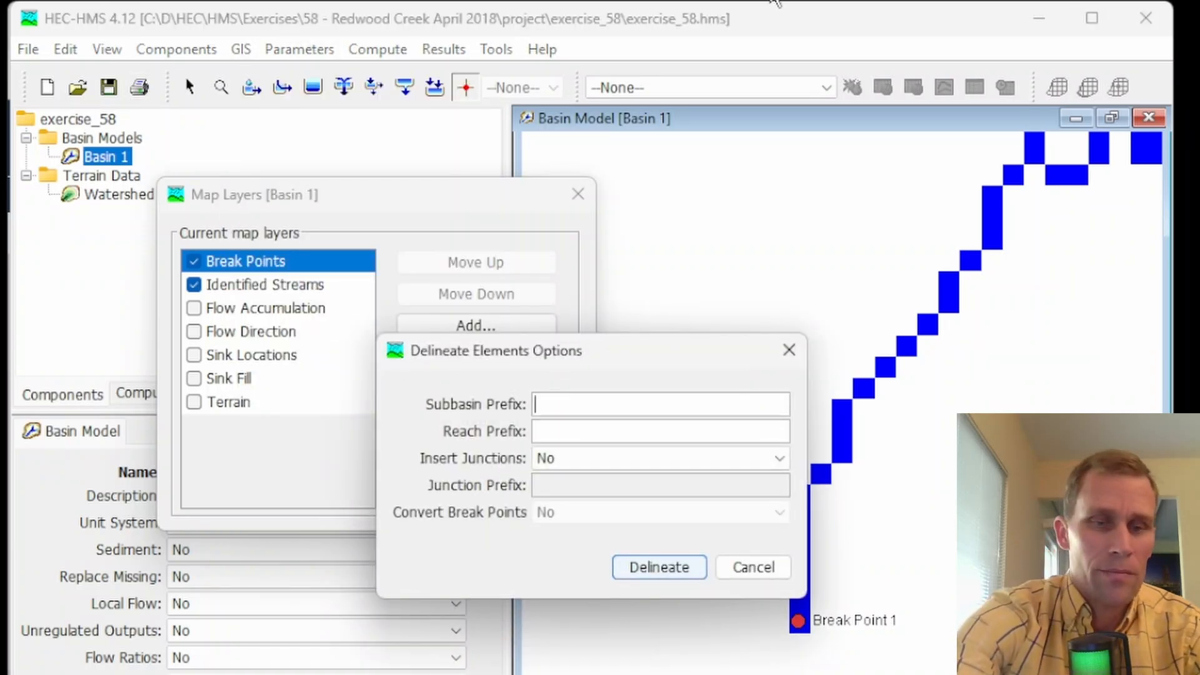
pyautogui.press('Tab')
pyautogui.press('Tab')
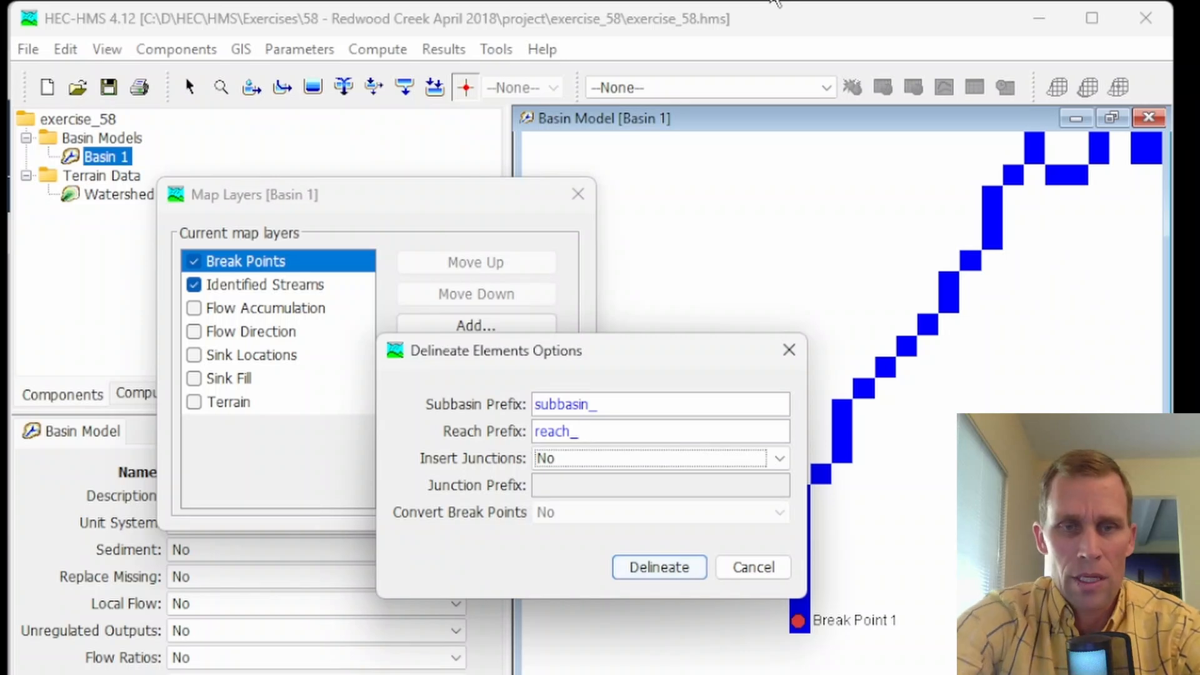
pyautogui.press('Down')
pyautogui.press('Tab')
pyautogui.write('junction_')
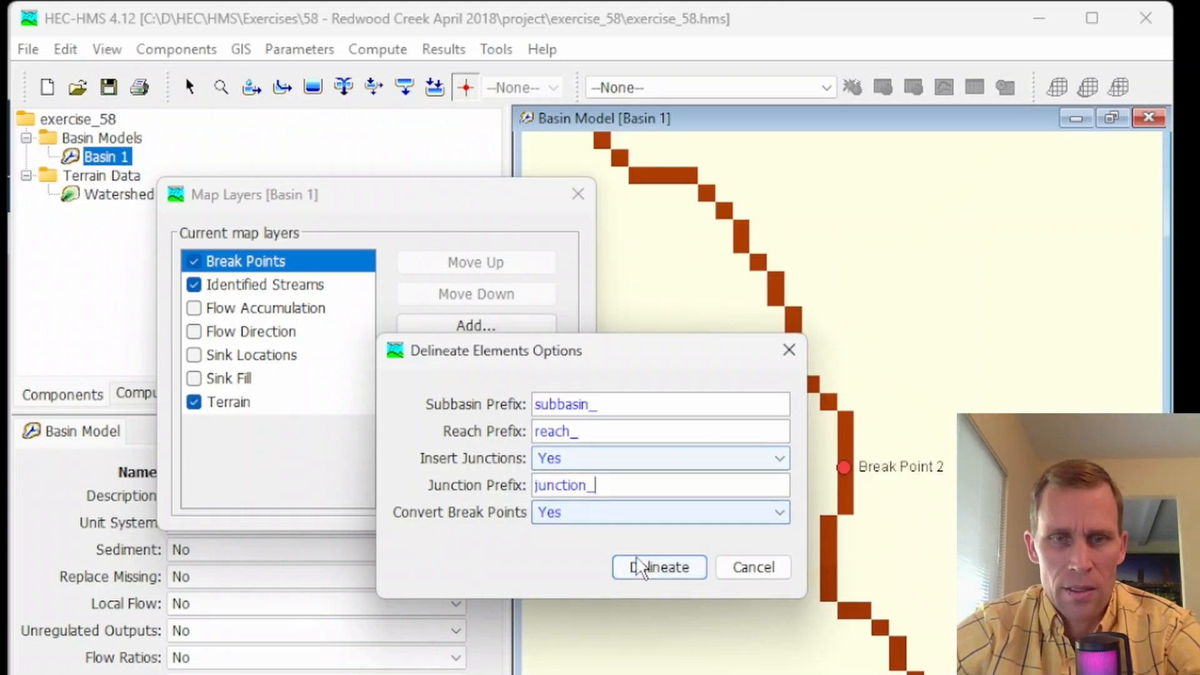
pyautogui.click(651, 569)
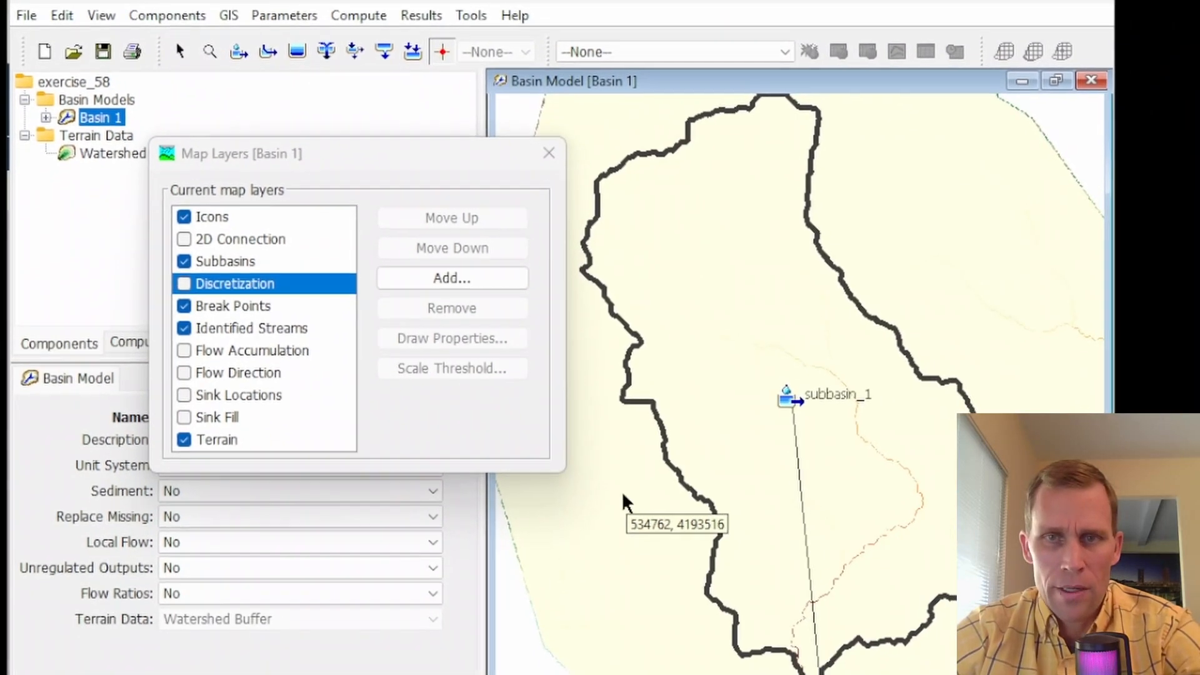
# - Turn off the Identified Streams layer on the Basin 1 map
pyautogui.scroll(-1, 655, 553)
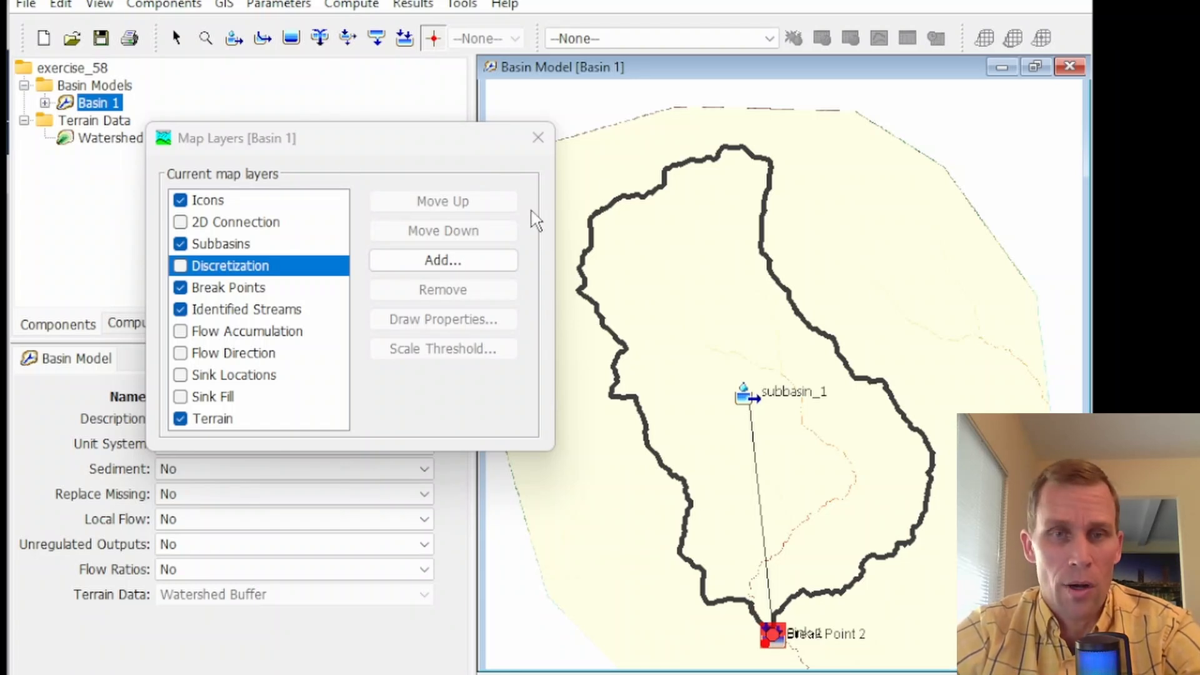
pyautogui.click(538, 144)
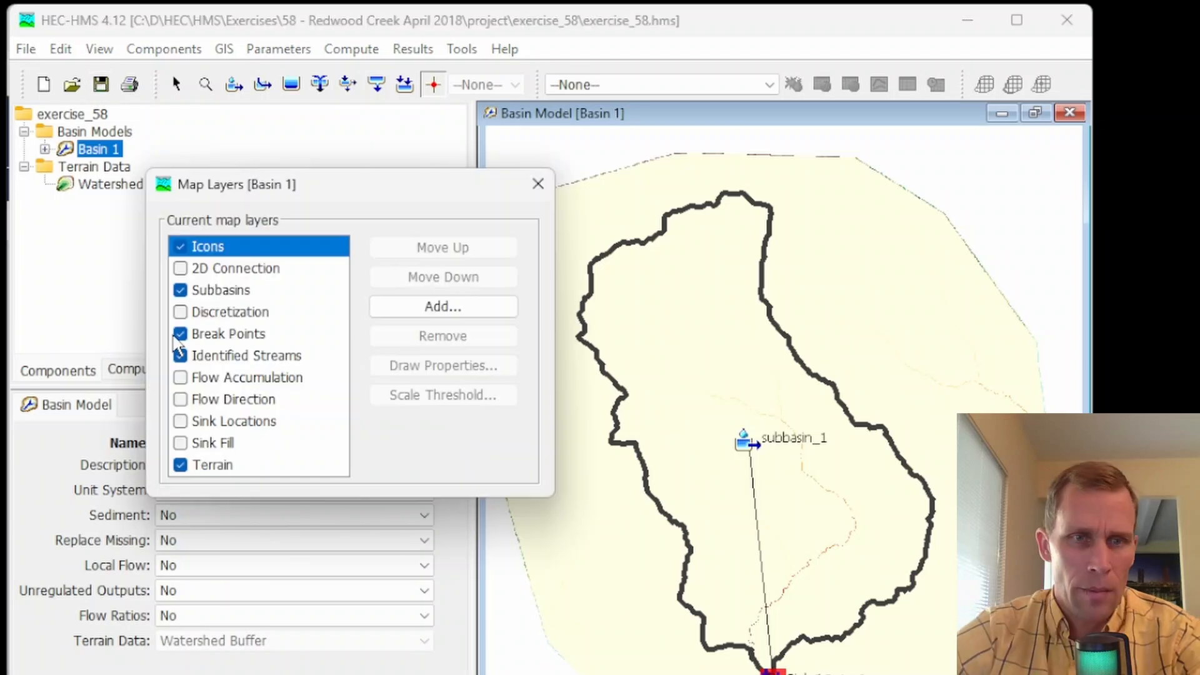
pyautogui.click(180, 358)
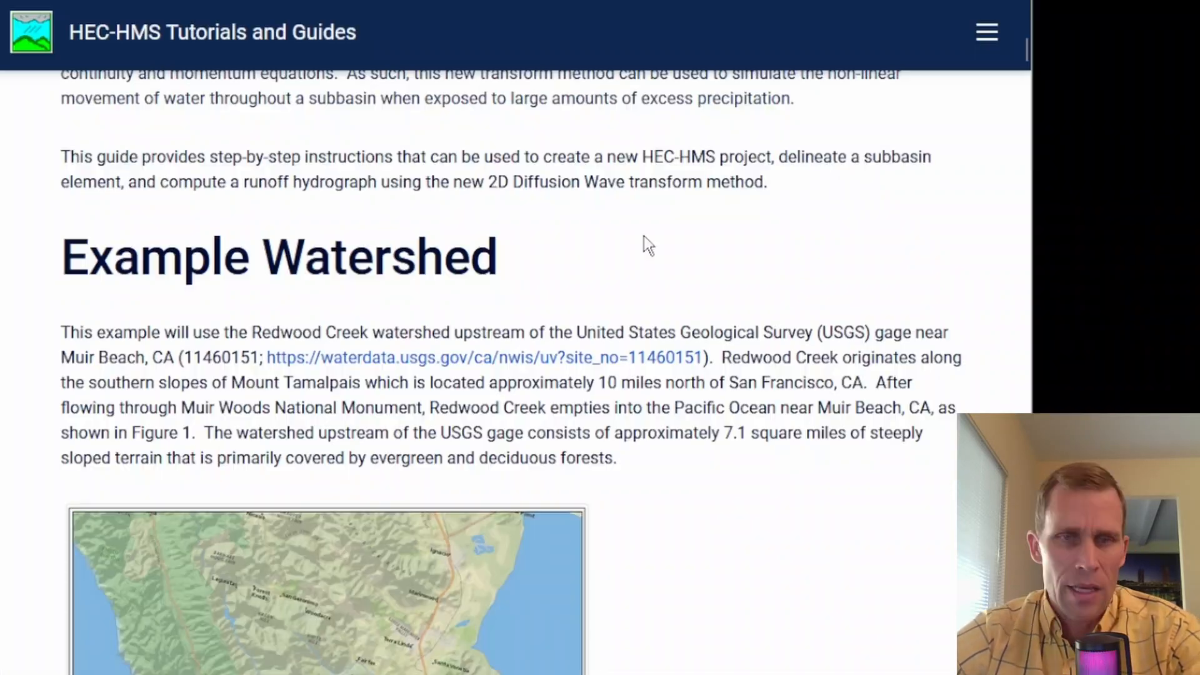
# - Review the Example Watershed section in the HEC-HMS Tutorials and Guides, and open the legacy real-time data page for USGS gage 11460151
pyautogui.scroll(1, 644, 235)
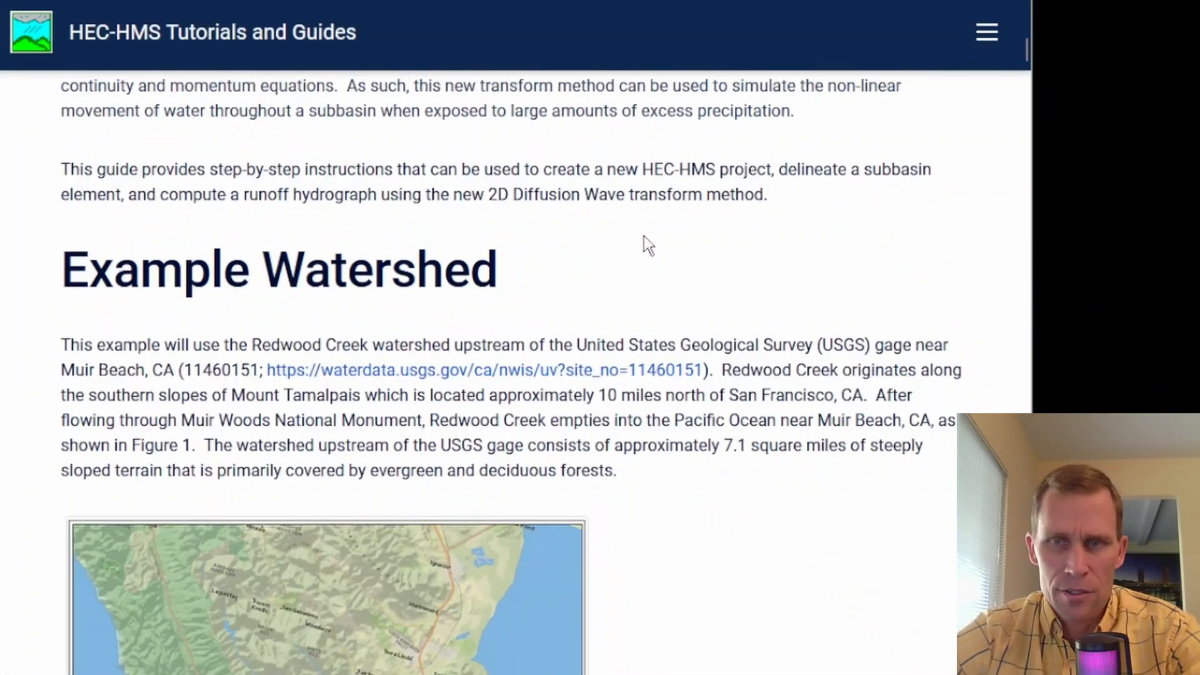
pyautogui.scroll(-2, 644, 235)
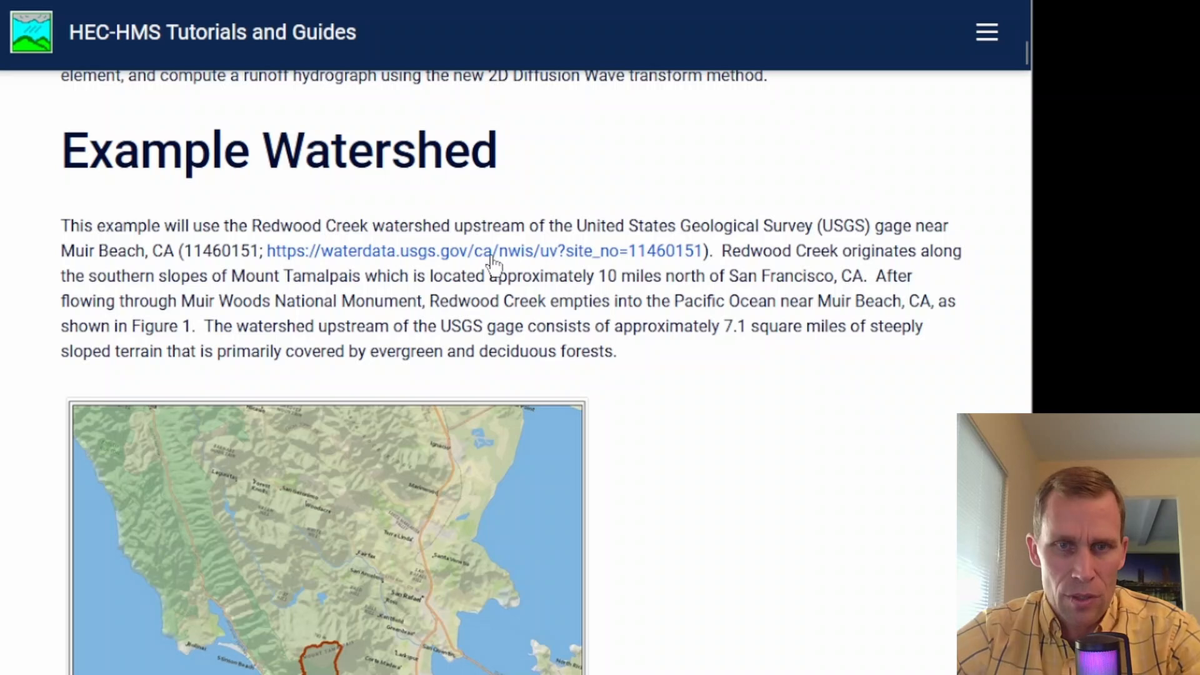
pyautogui.scroll(-2, 807, 429)
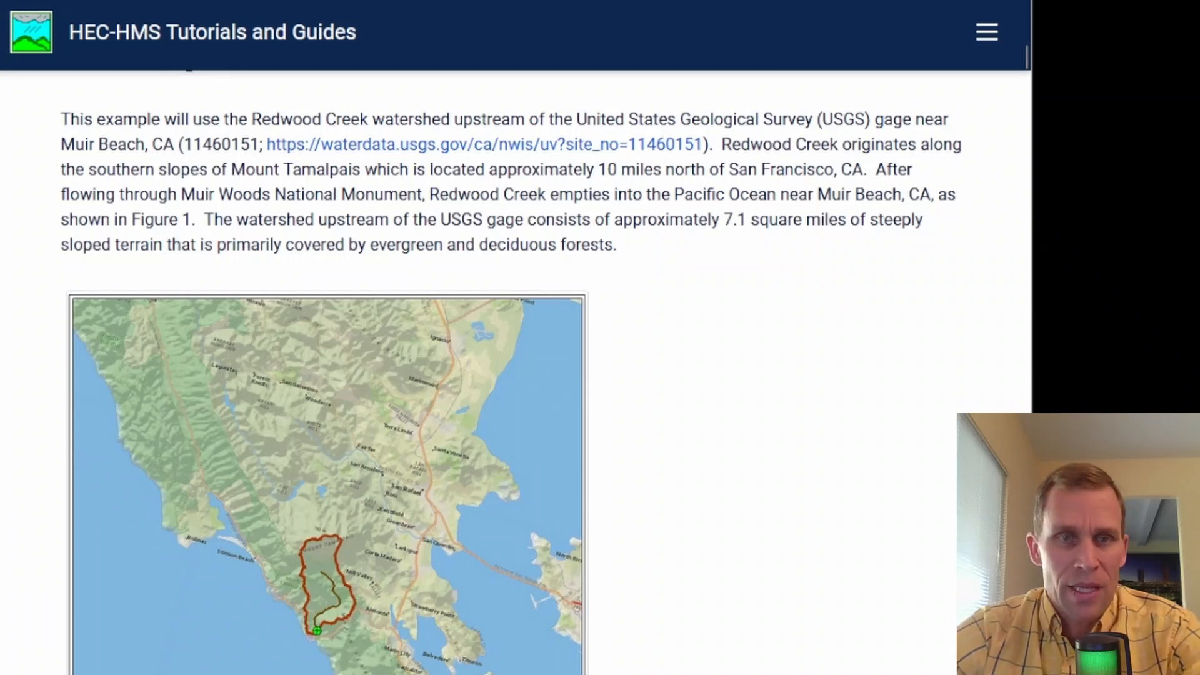
pyautogui.scroll(3, 352, 306)
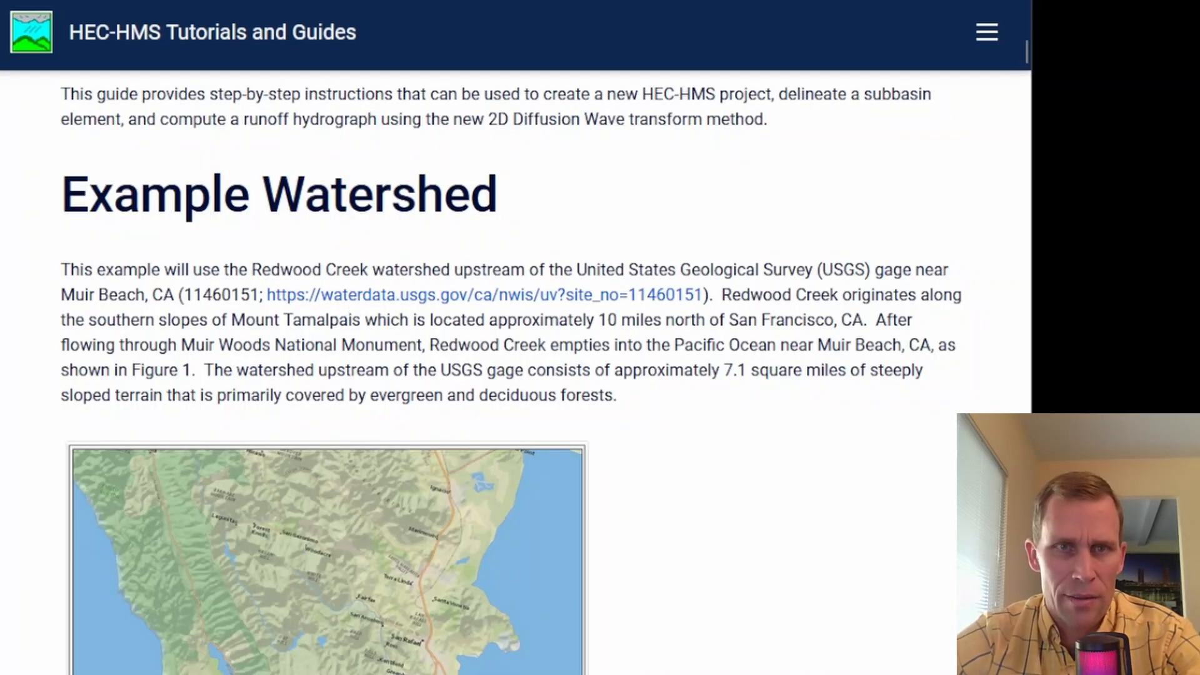
pyautogui.click(363, 1)
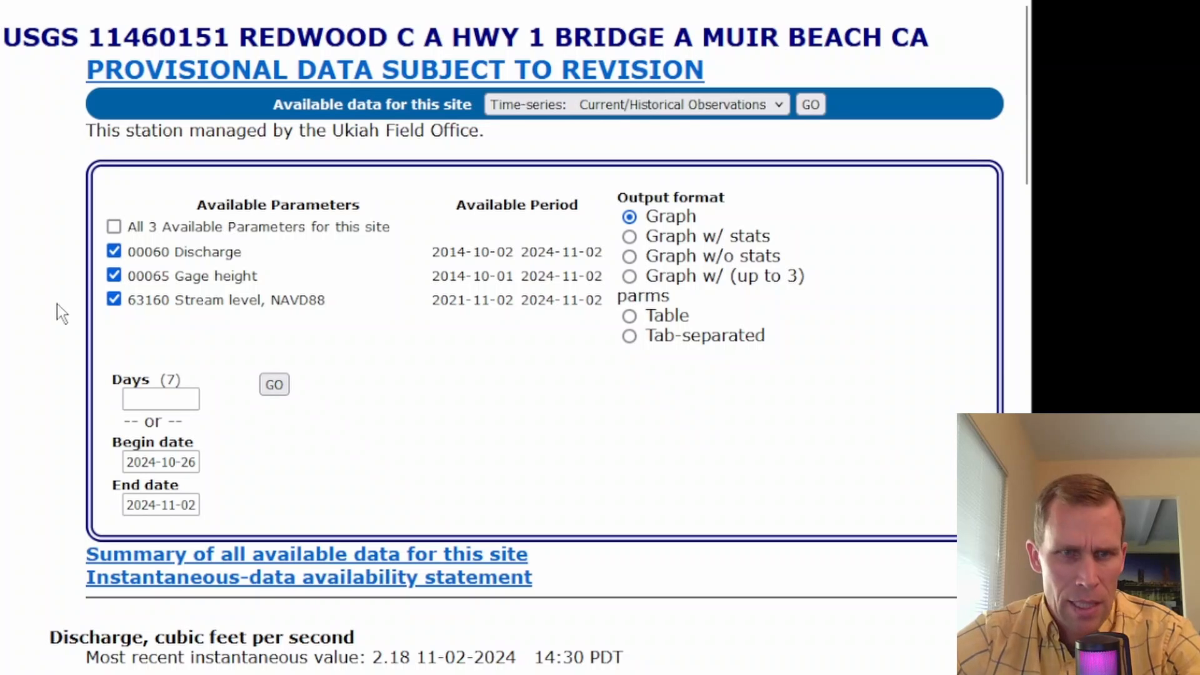
pyautogui.hotkey('alt', 'Left')
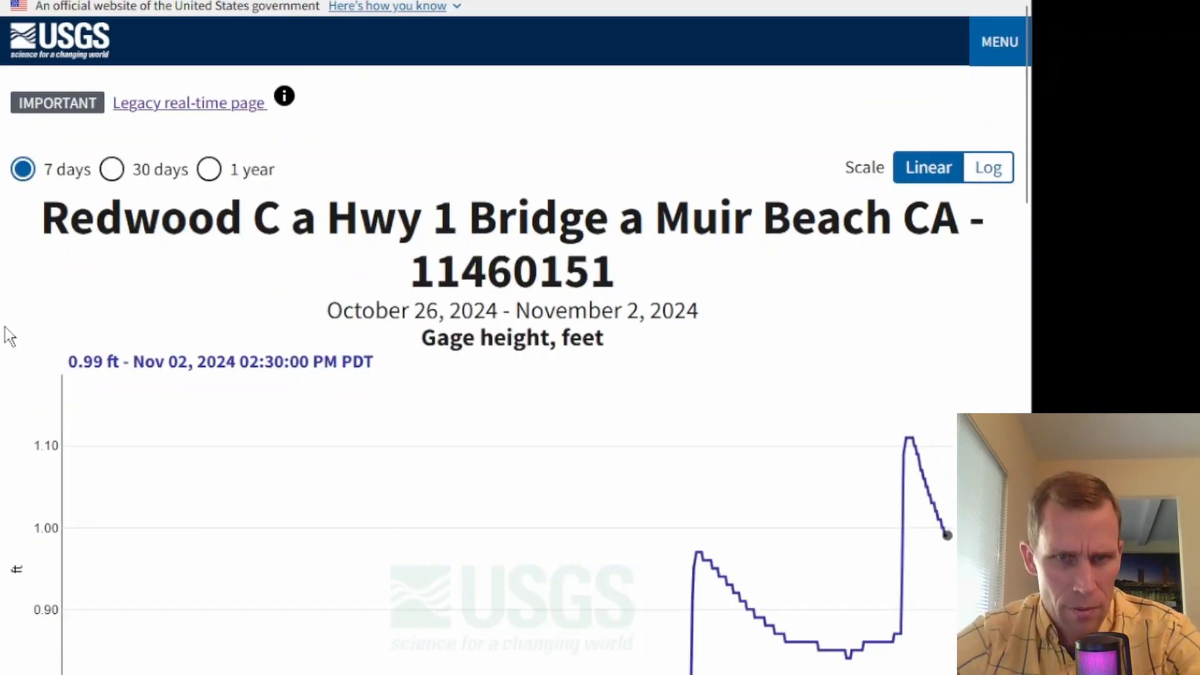
pyautogui.click(169, 111)
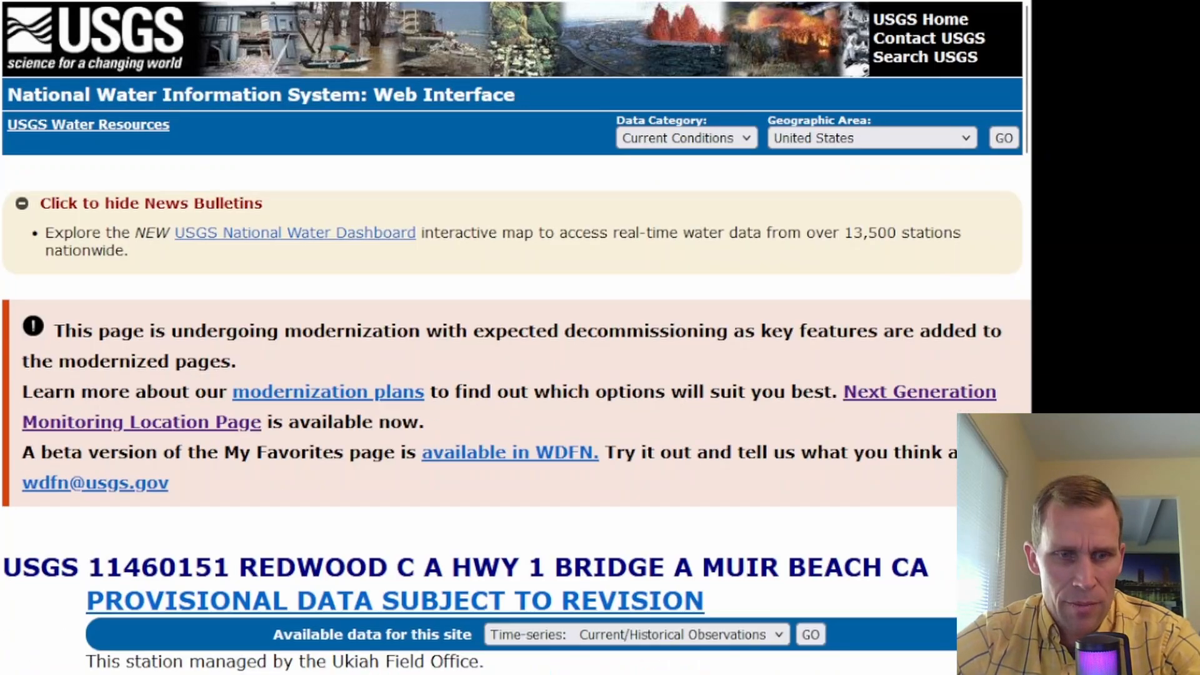
pyautogui.scroll(-3, 125, 566)
pyautogui.scroll(-5, 143, 483)
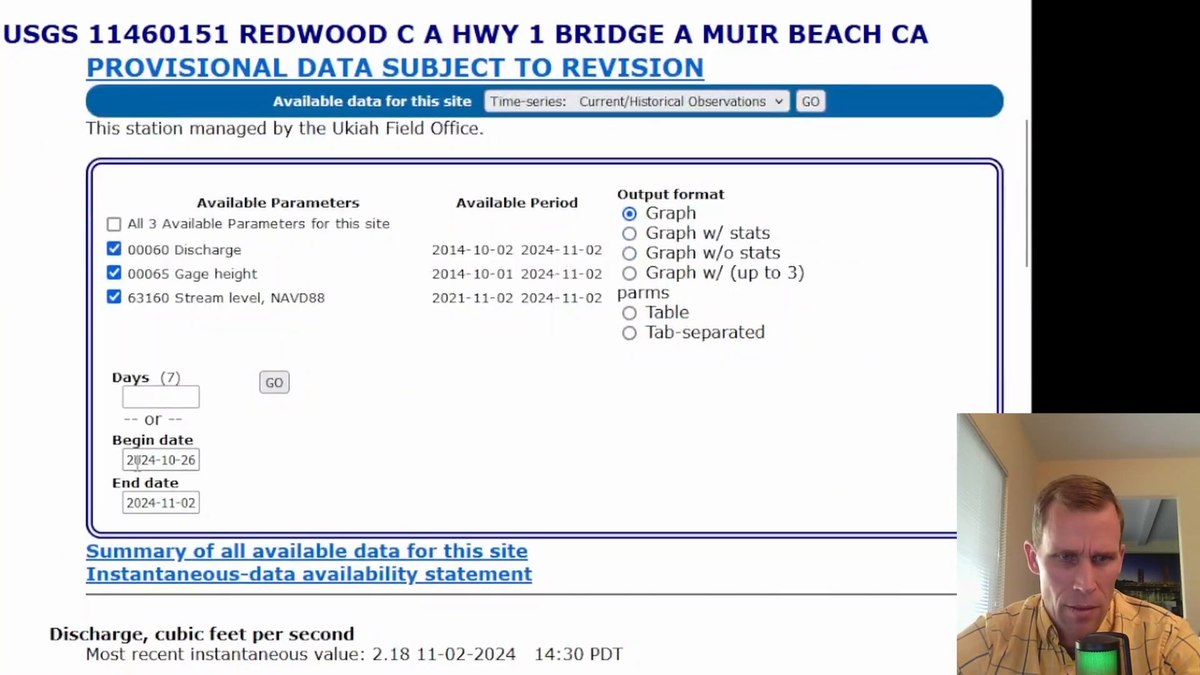
# - Set the gage data period to begin on 2018-04-05 and end on 2018-04-10
pyautogui.moveTo(129, 460); pyautogui.dragTo(197, 461)
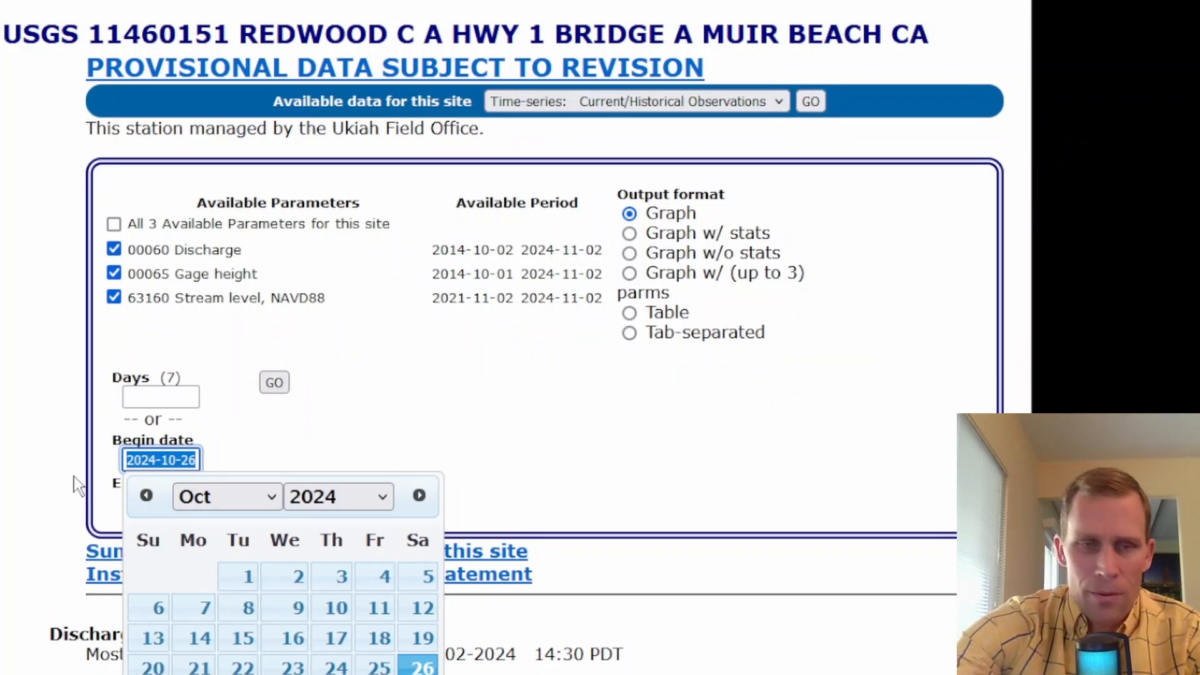
pyautogui.write('2018-04-10')
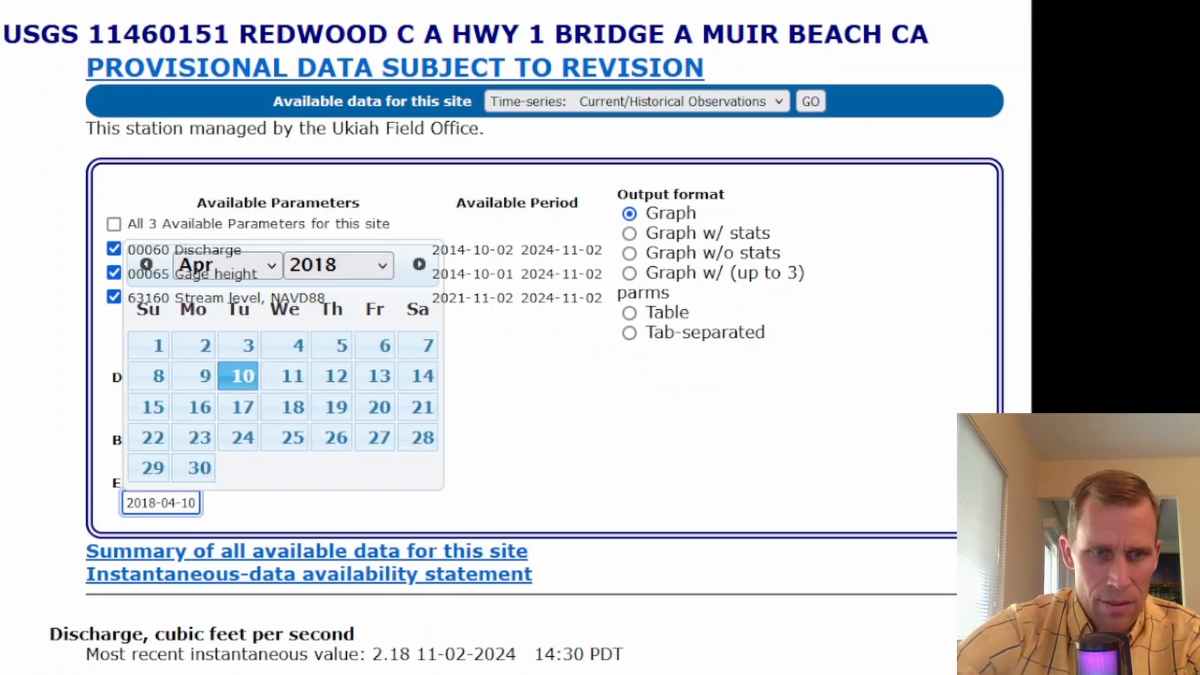
pyautogui.press('Tab')
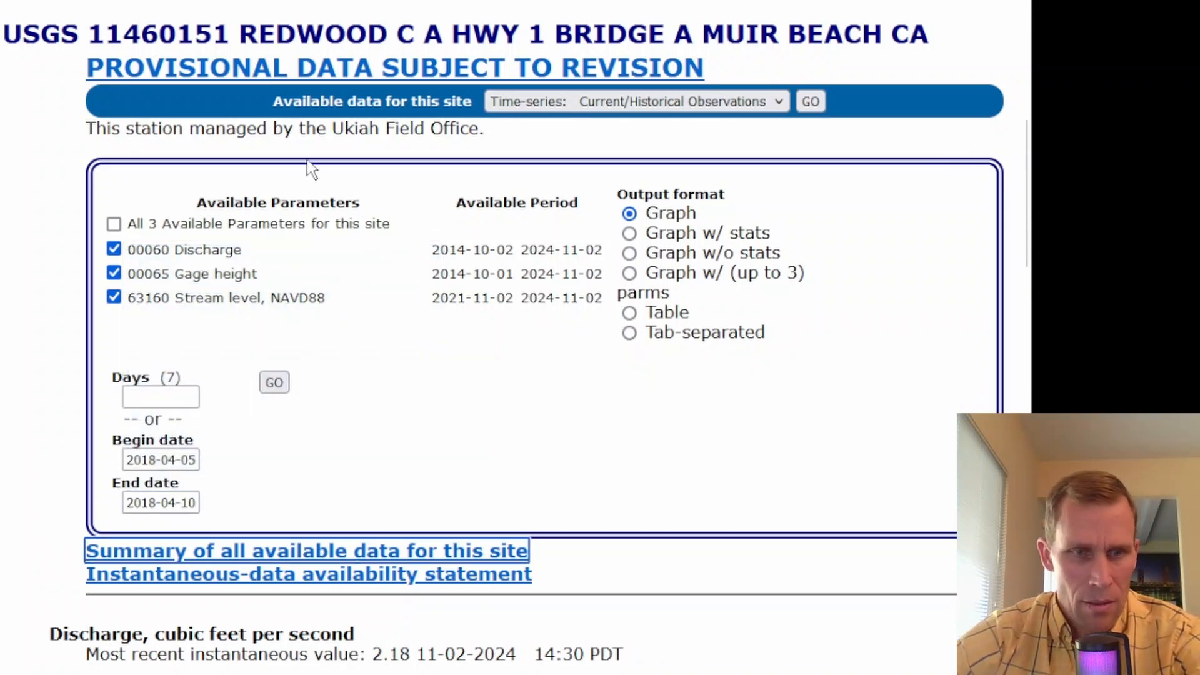
# - Retrieve only the 00060 Discharge parameter for the gage in tab-separated output format
pyautogui.click(630, 314)
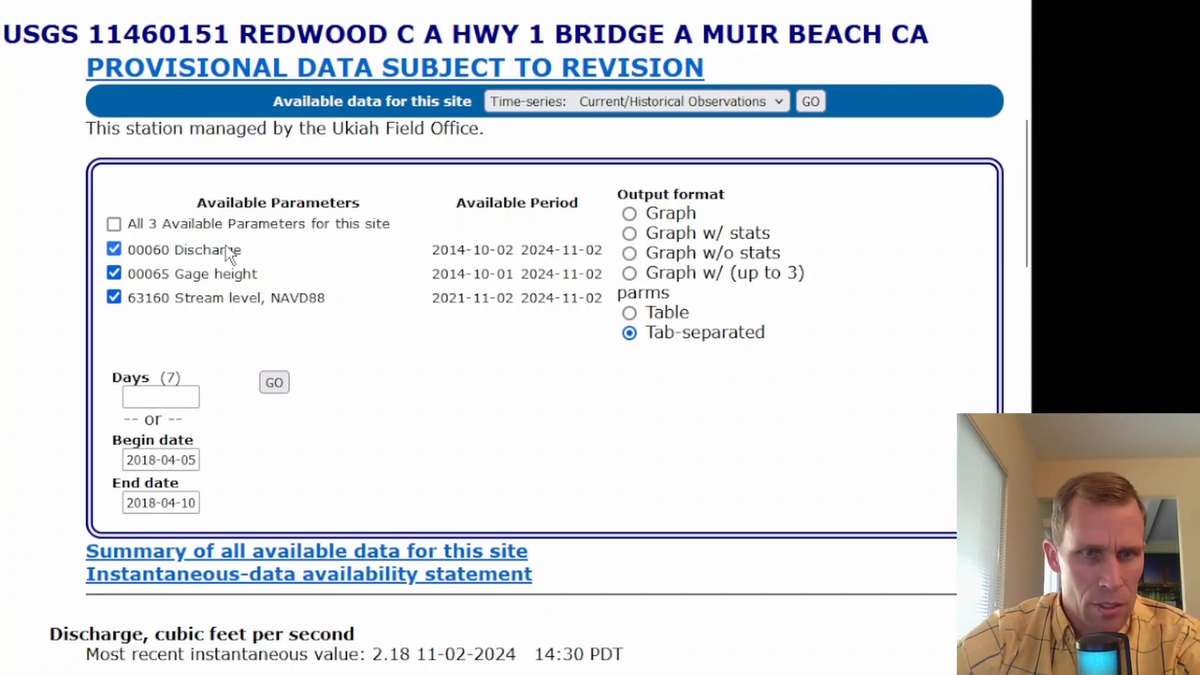
pyautogui.click(113, 273)
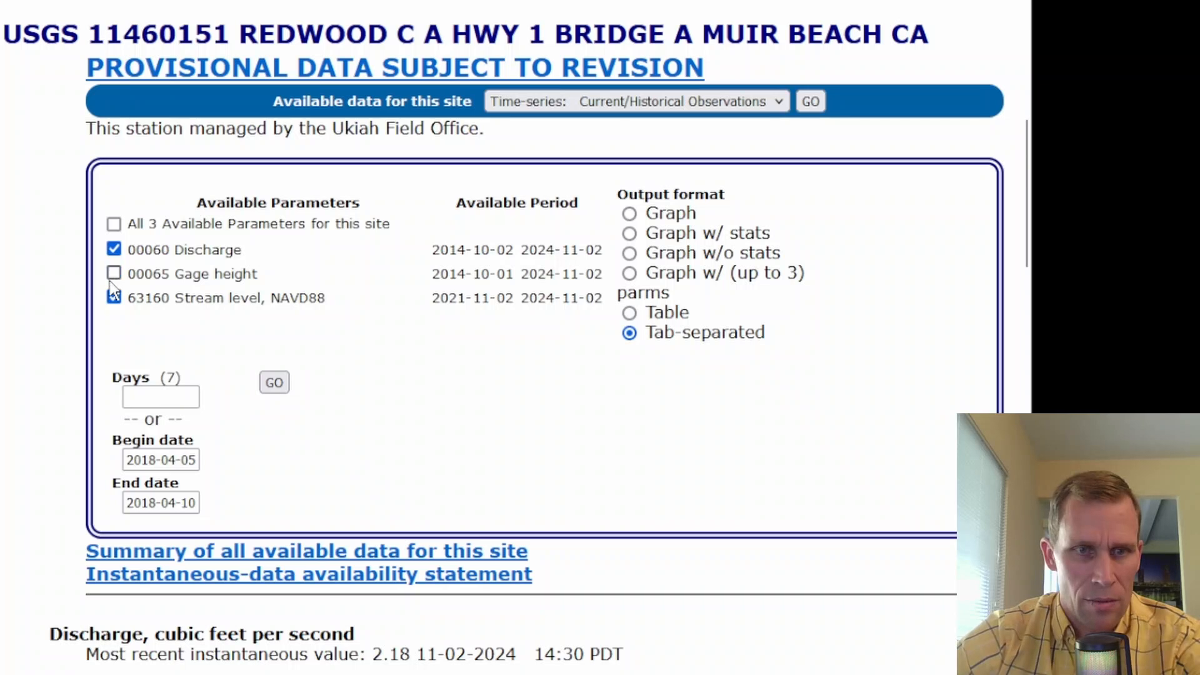
pyautogui.click(113, 298)
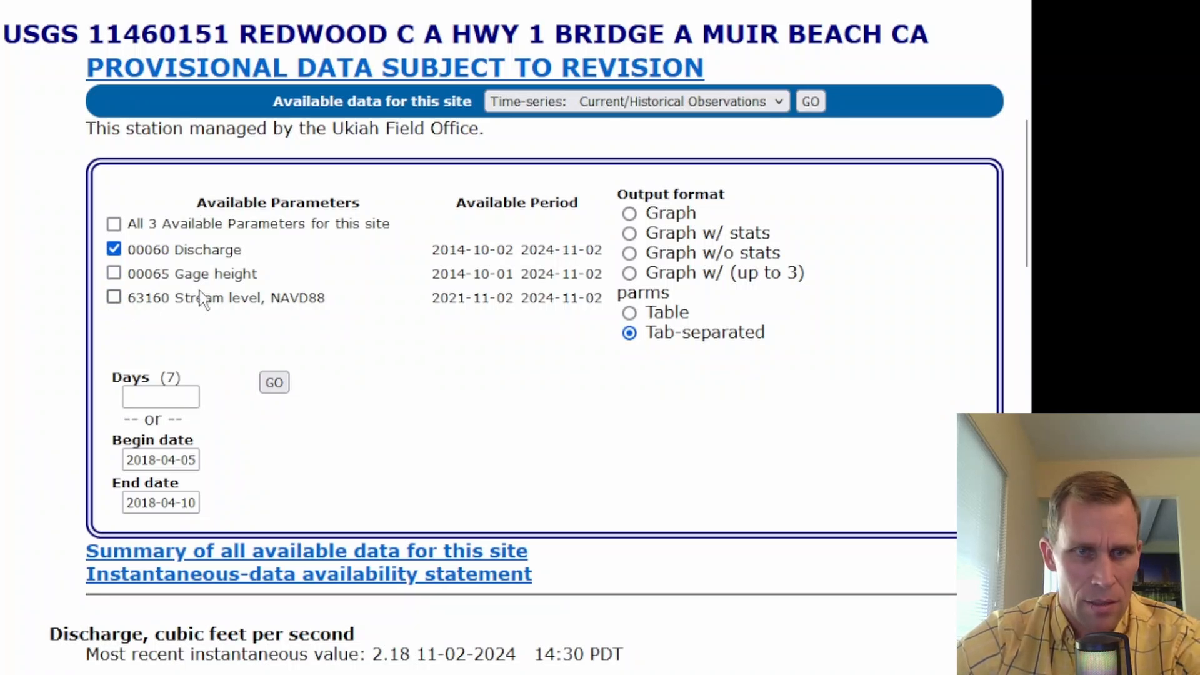
pyautogui.click(275, 384)
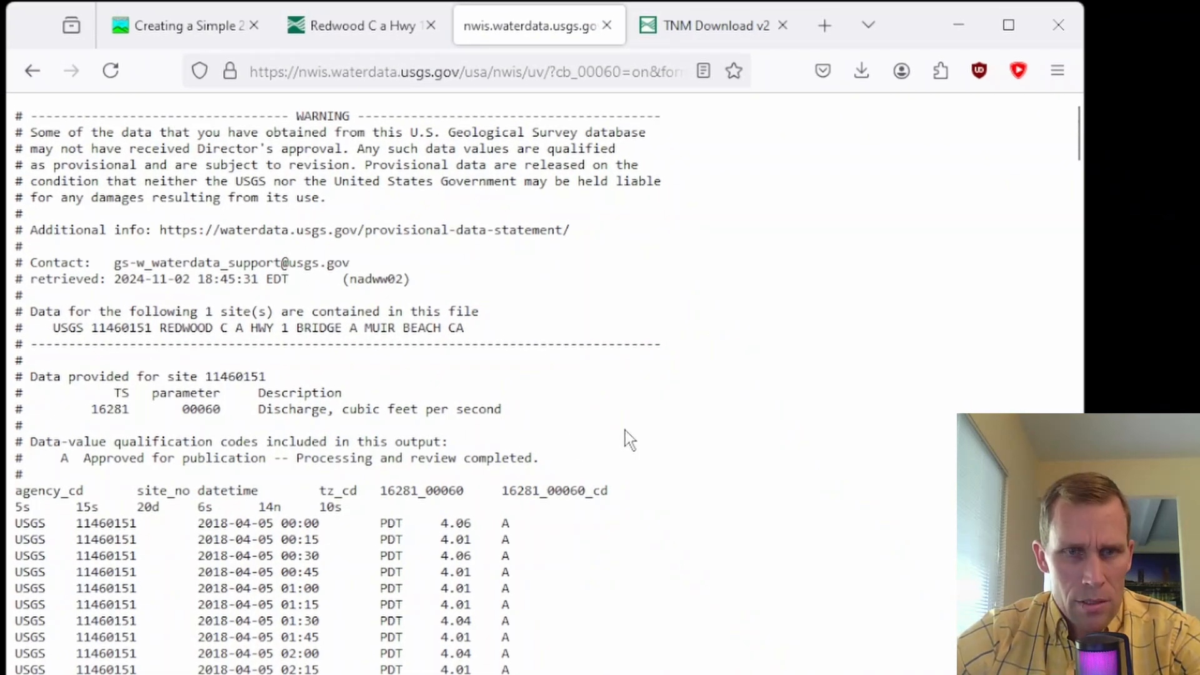
# - Copy the column headers and all discharge records from the USGS output into a blank Notepad++ document
pyautogui.scroll(-20, 878, 323)
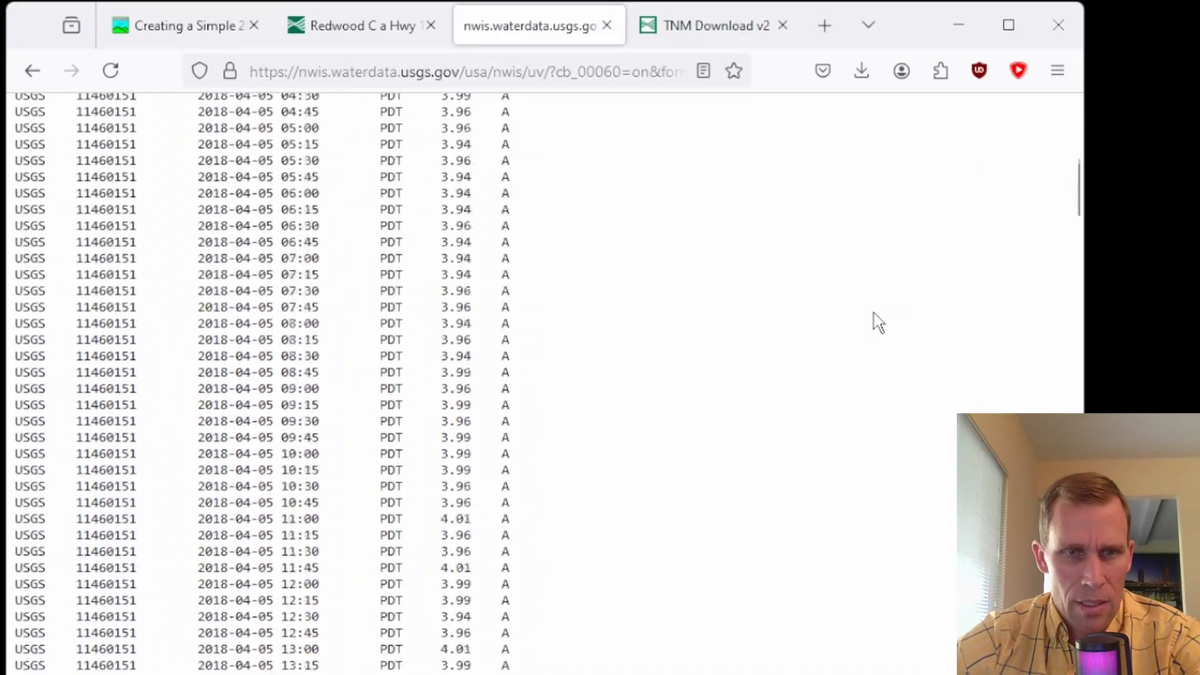
pyautogui.scroll(-20, 878, 323)
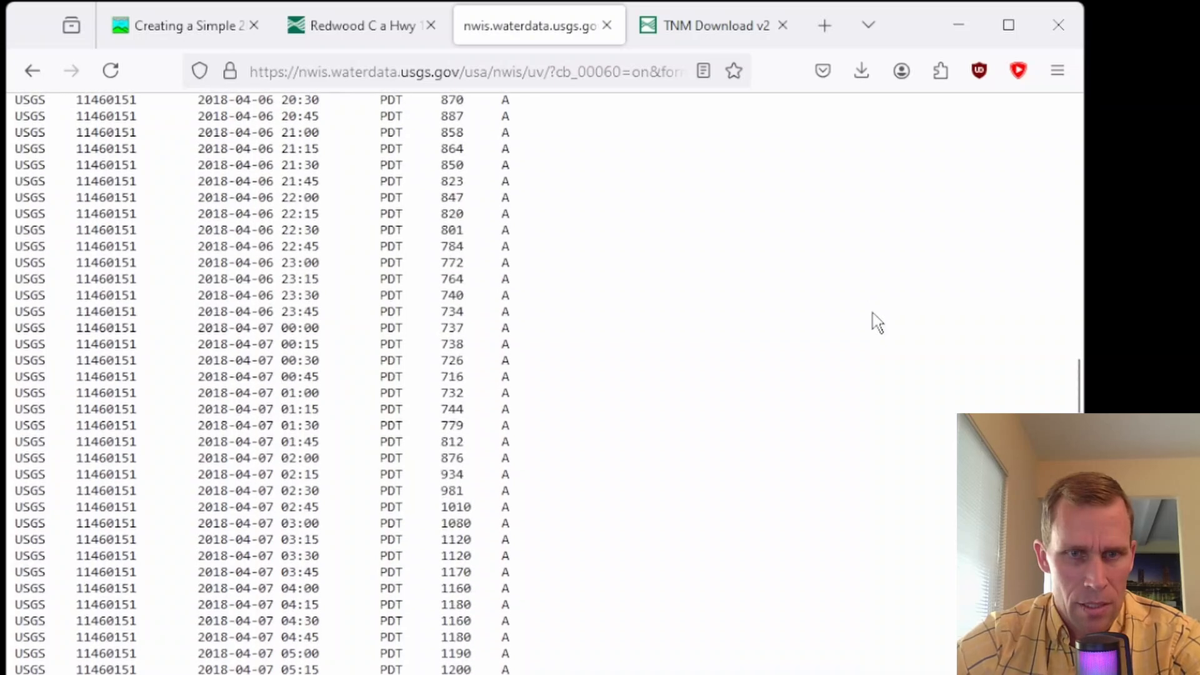
pyautogui.scroll(-20, 877, 323)
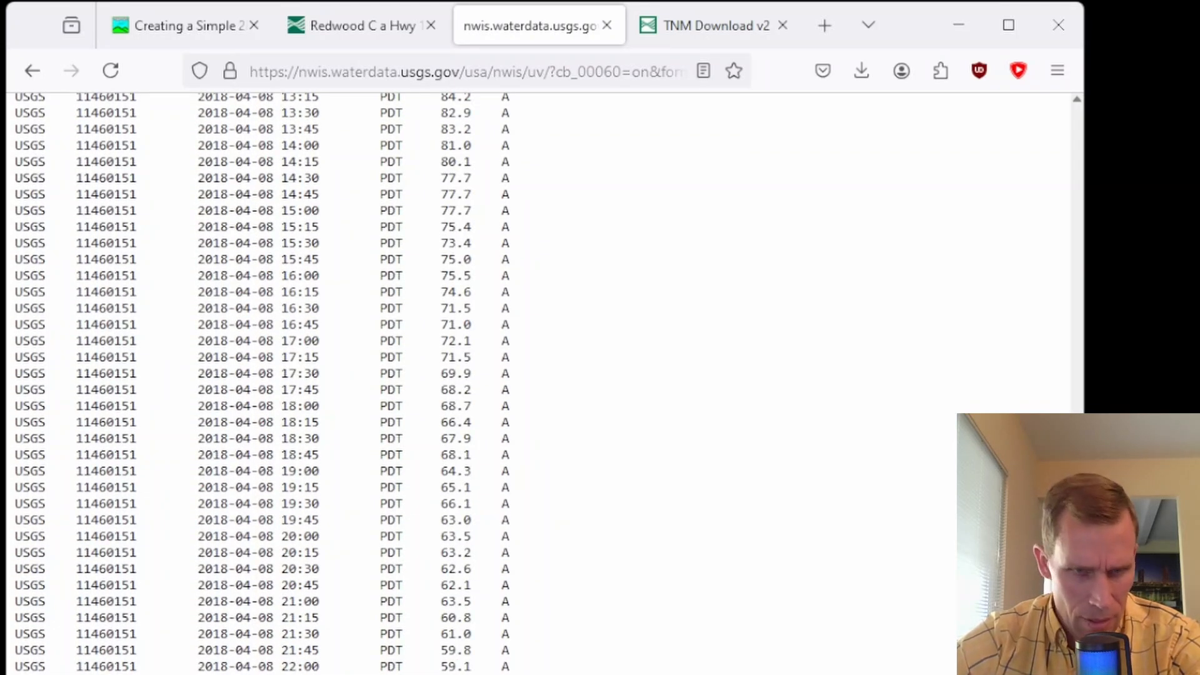
pyautogui.scroll(-20, 878, 323)
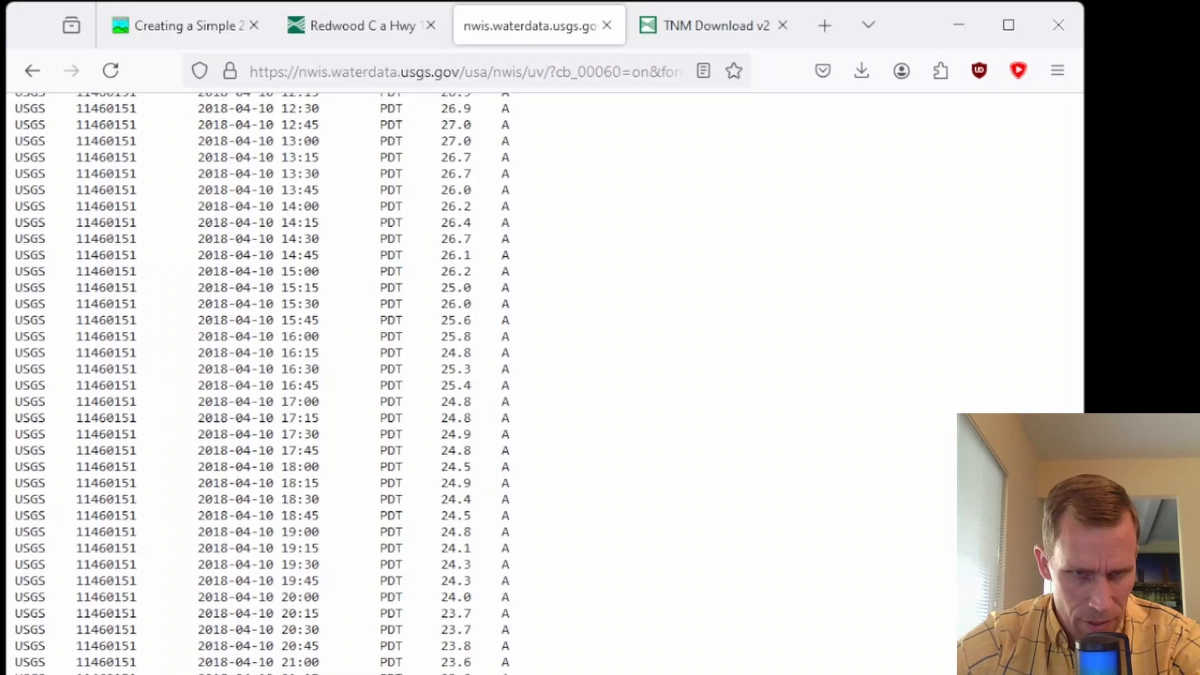
pyautogui.moveTo(500, 669); pyautogui.dragTo(7, 491)
pyautogui.rightClick(42, 499)
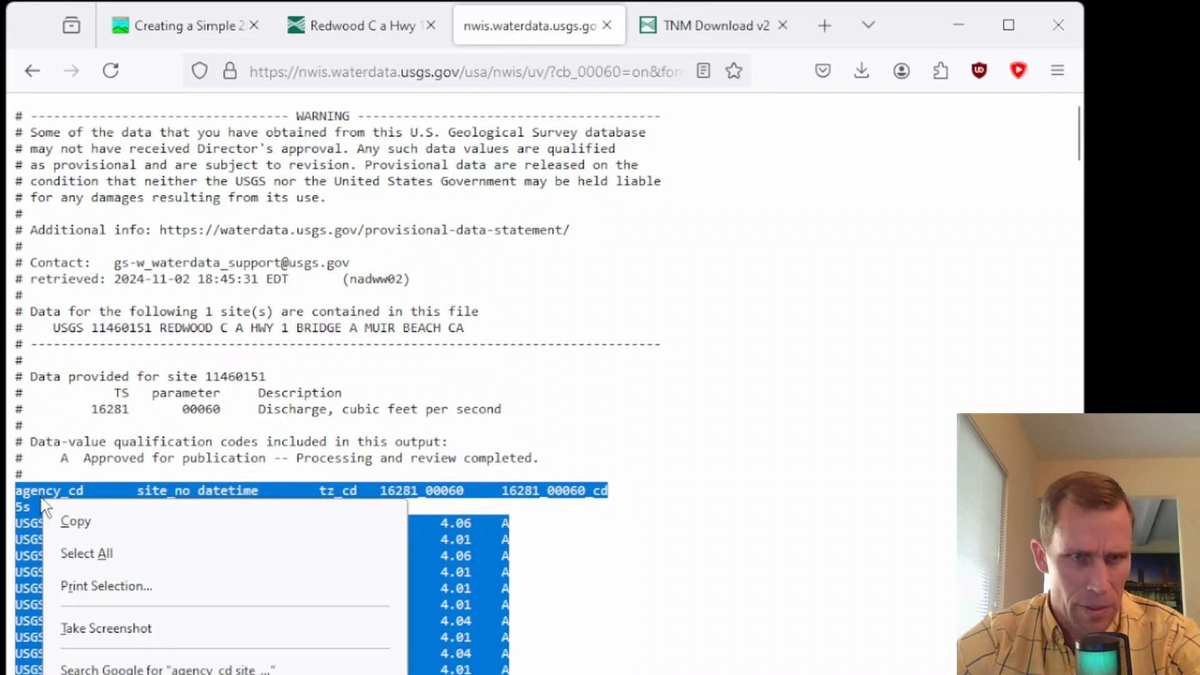
pyautogui.click(73, 522)
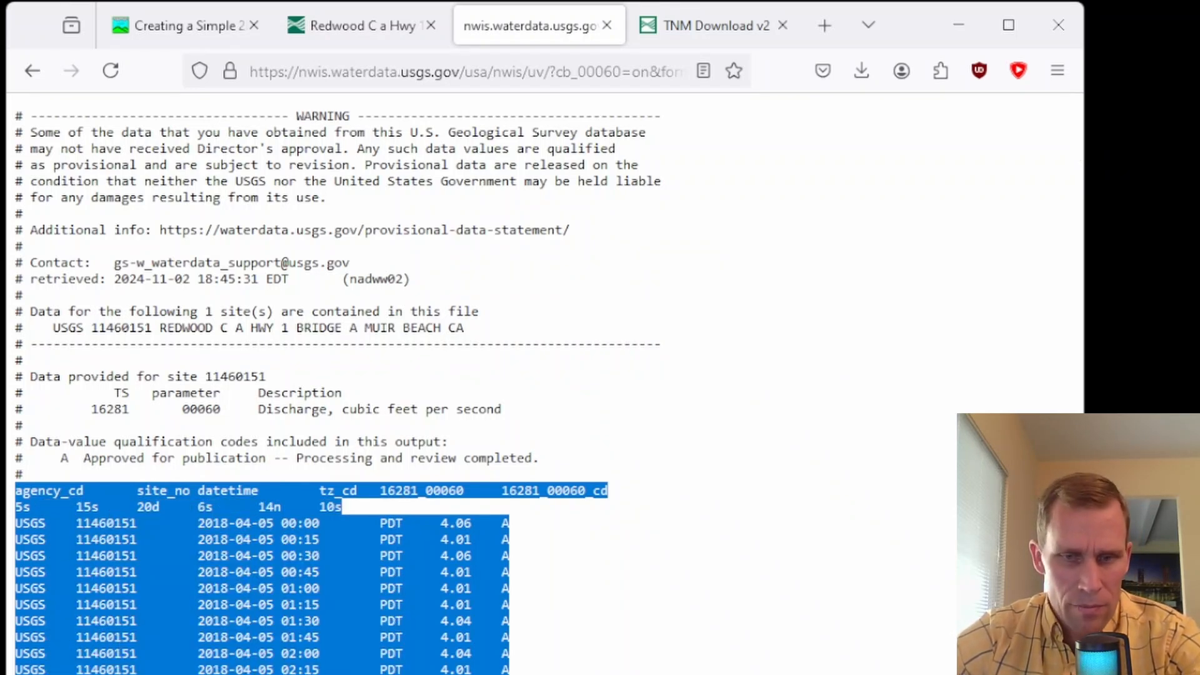
pyautogui.moveTo(0, 25); pyautogui.dragTo(774, 24)
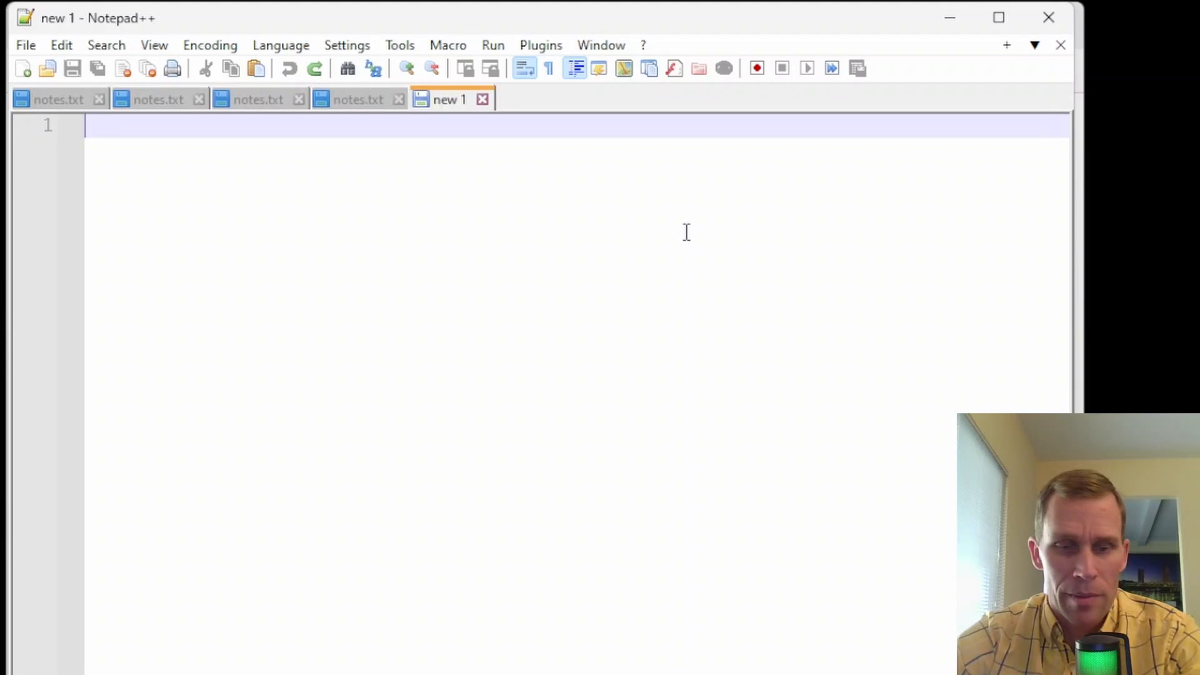
pyautogui.hotkey('ctrl', 'v')
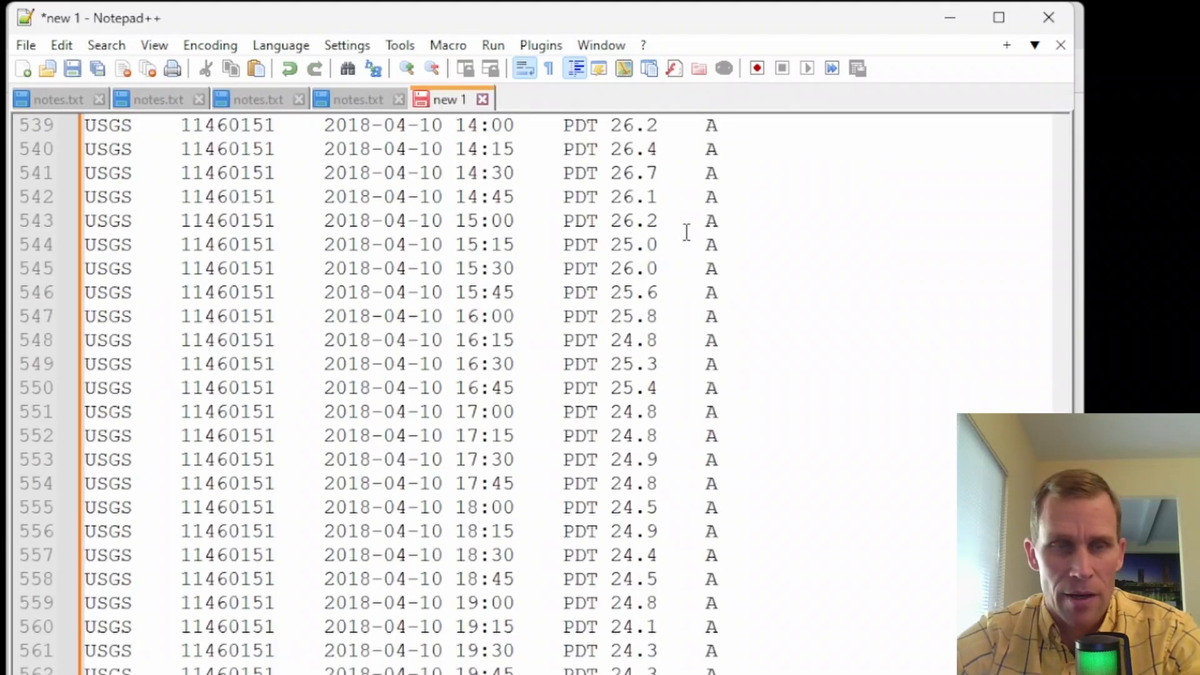
# - Save the pasted discharge data as streamflow_raw.txt in the data folder of the exercise_58 project
pyautogui.click(71, 70)
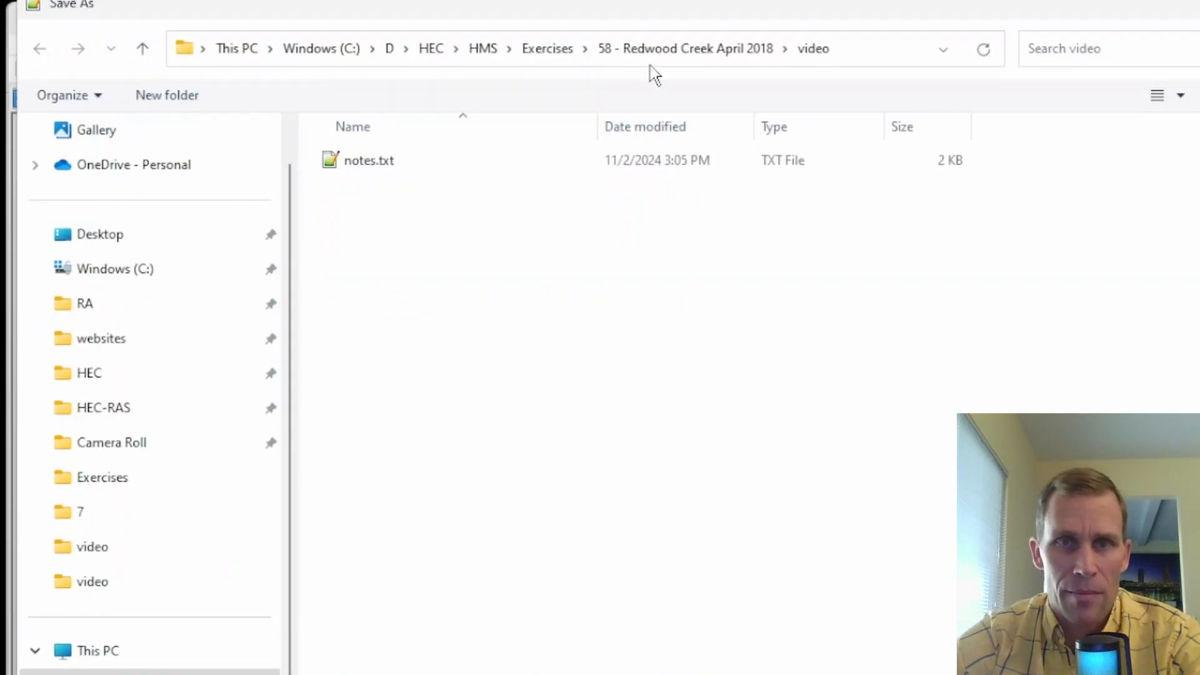
pyautogui.click(650, 51)
pyautogui.doubleClick(382, 161)
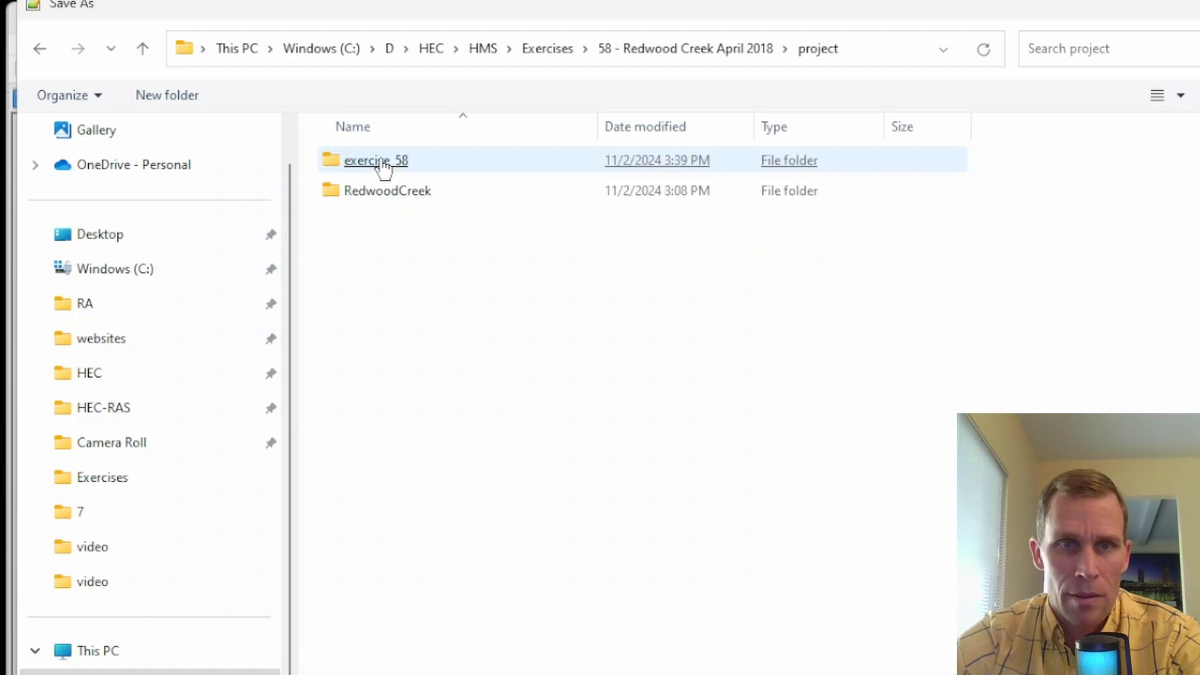
pyautogui.doubleClick(378, 161)
pyautogui.doubleClick(369, 186)
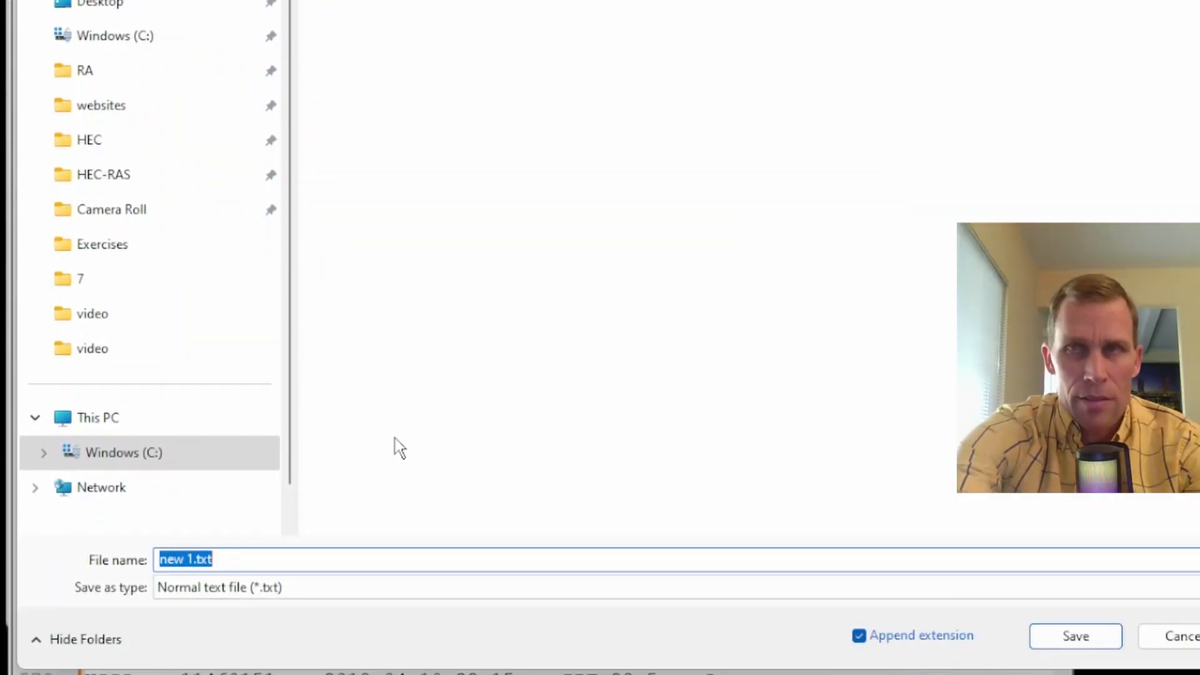
pyautogui.write('streamflow_raw')
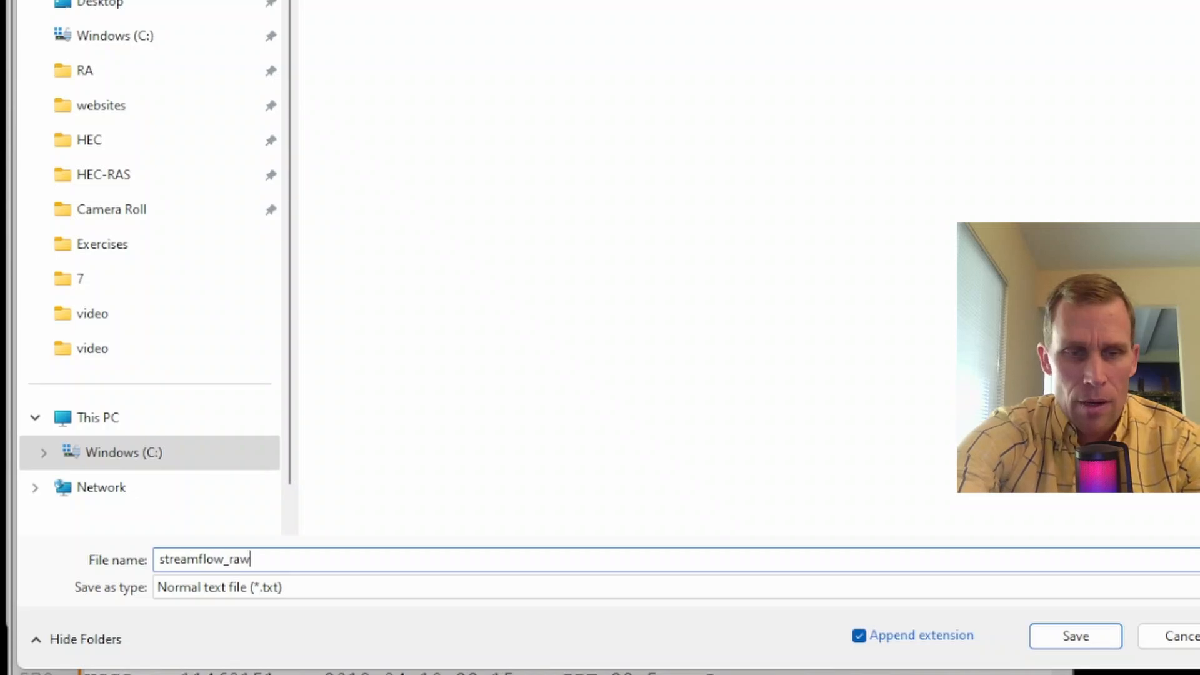
pyautogui.write('.txt')
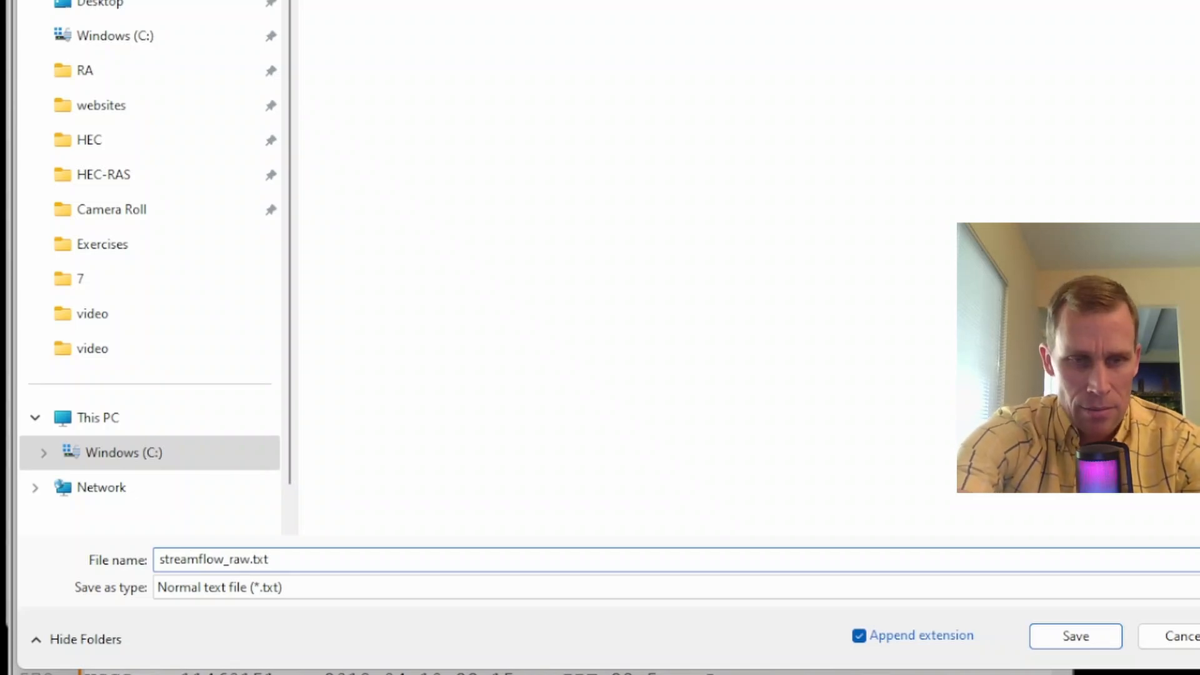
pyautogui.press('Return')
# - Examine the header lines, agency and site columns, and discharge values through the April 6–7, 2018 flow peak in streamflow_raw.txt
pyautogui.scroll(15, 747, 112)
pyautogui.scroll(4, 743, 162)
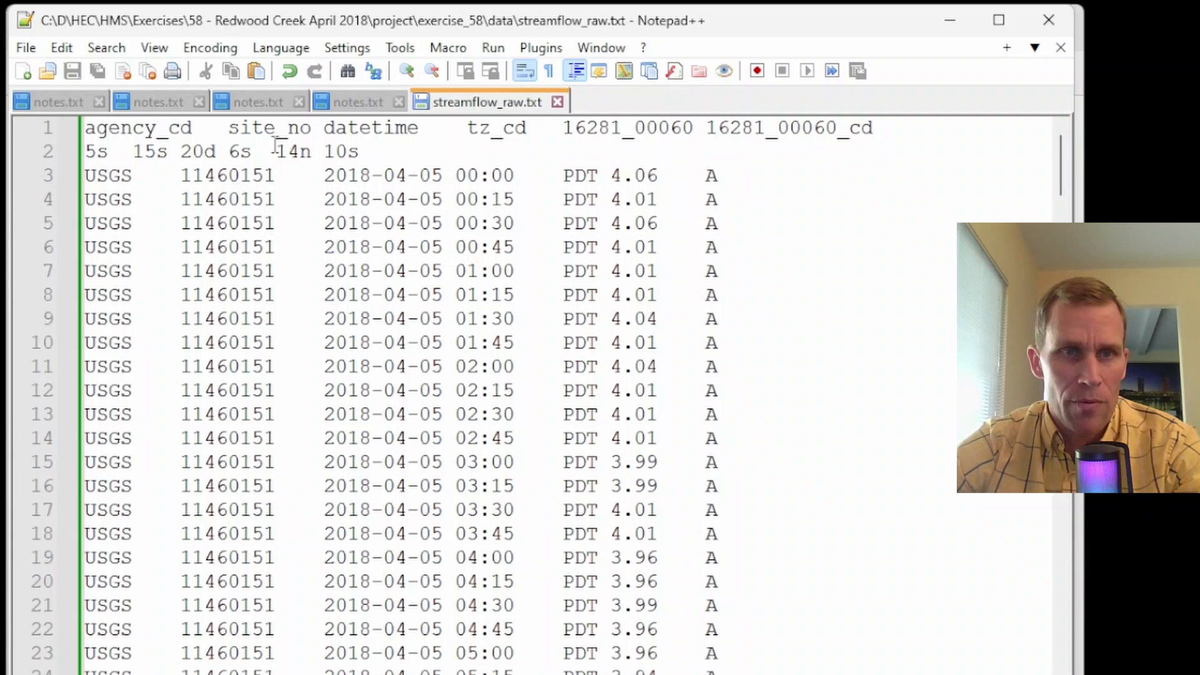
pyautogui.moveTo(374, 148); pyautogui.dragTo(88, 128)
pyautogui.doubleClick(111, 130)
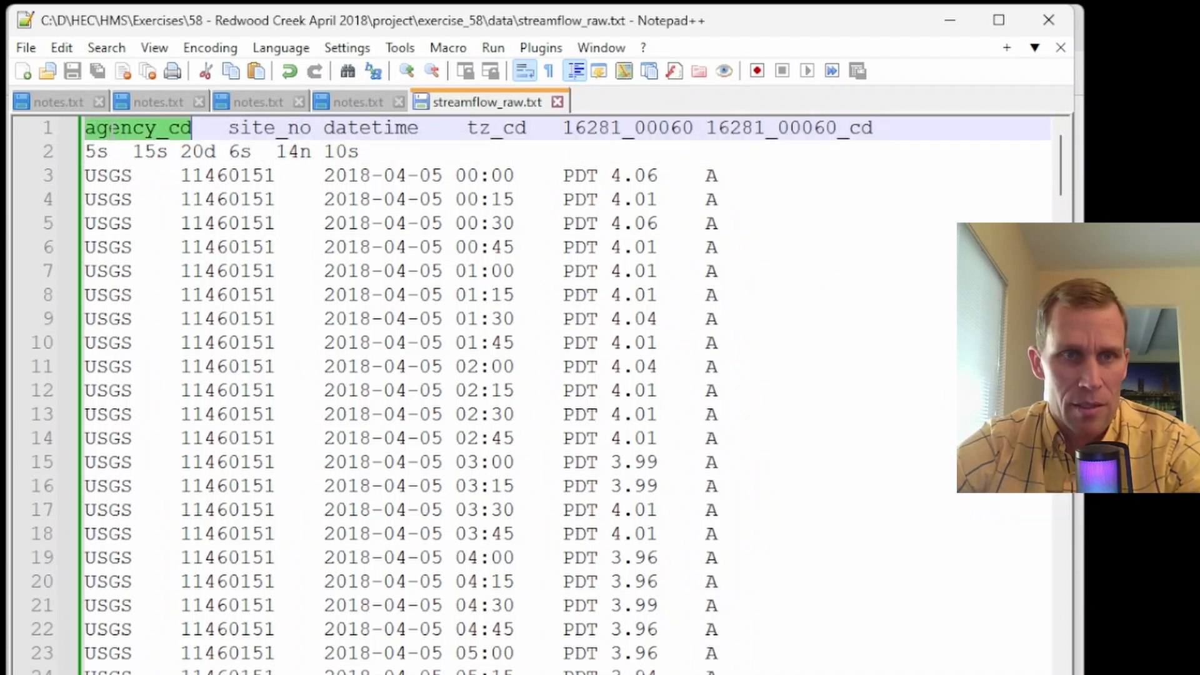
pyautogui.doubleClick(105, 176)
pyautogui.doubleClick(209, 176)
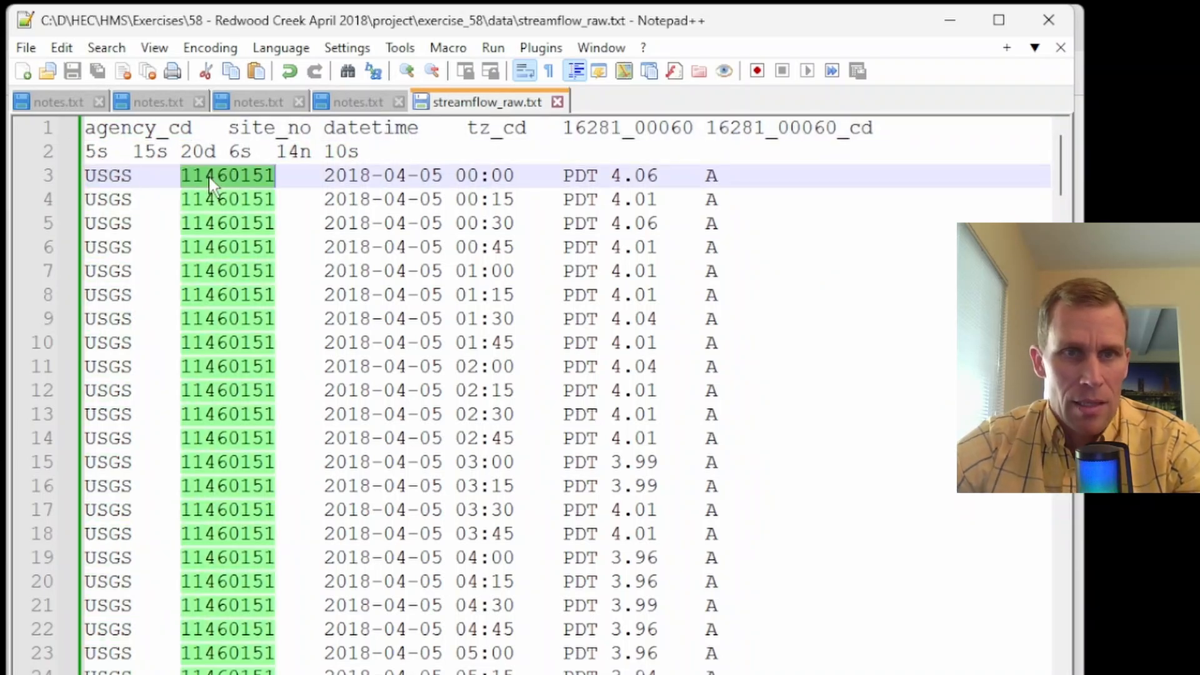
pyautogui.moveTo(611, 175); pyautogui.dragTo(657, 177)
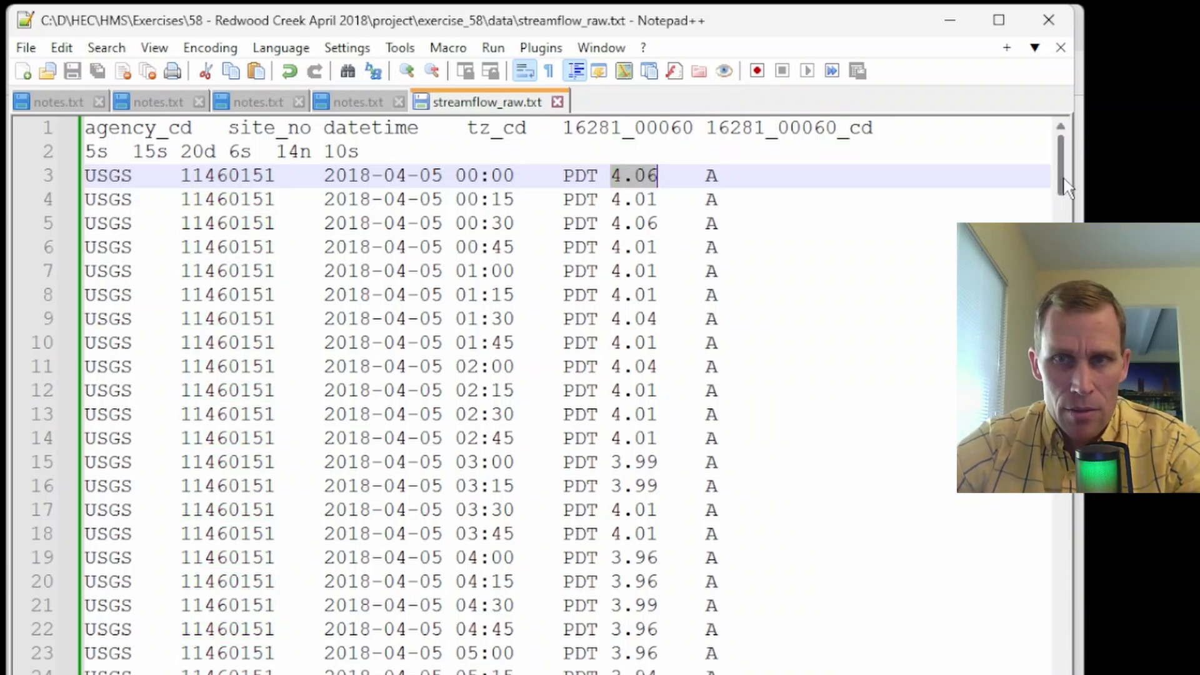
pyautogui.moveTo(1061, 185); pyautogui.dragTo(1061, 409)
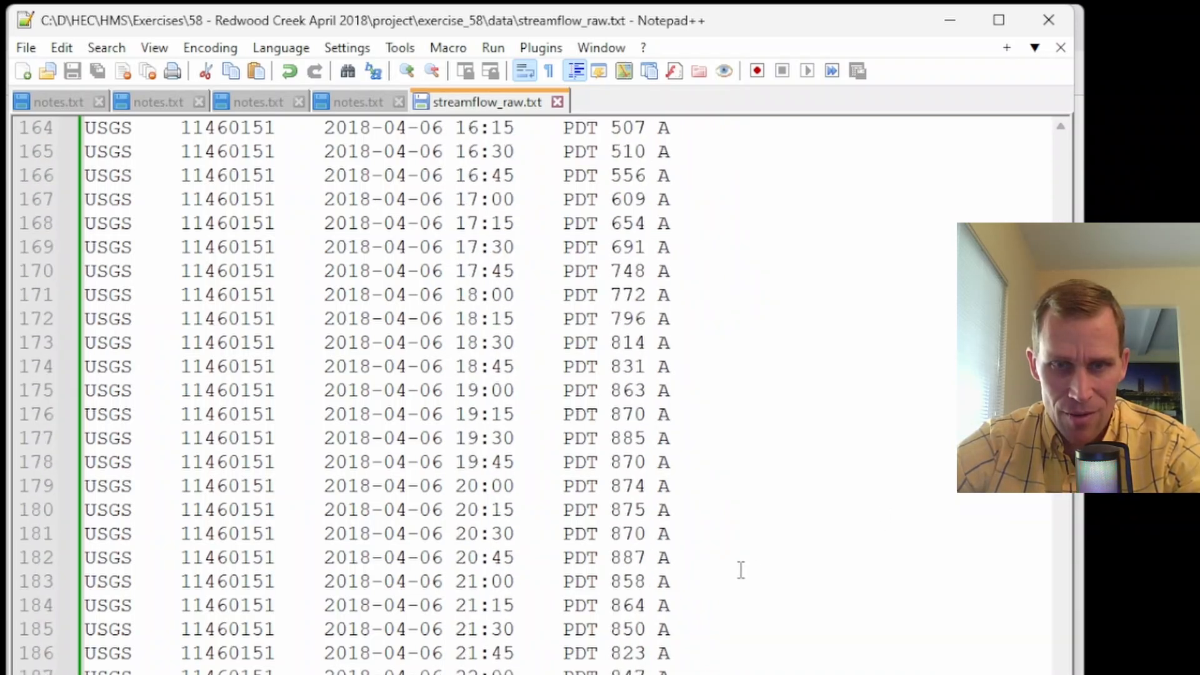
pyautogui.moveTo(623, 510); pyautogui.dragTo(631, 630)
pyautogui.scroll(-12, 786, 587)
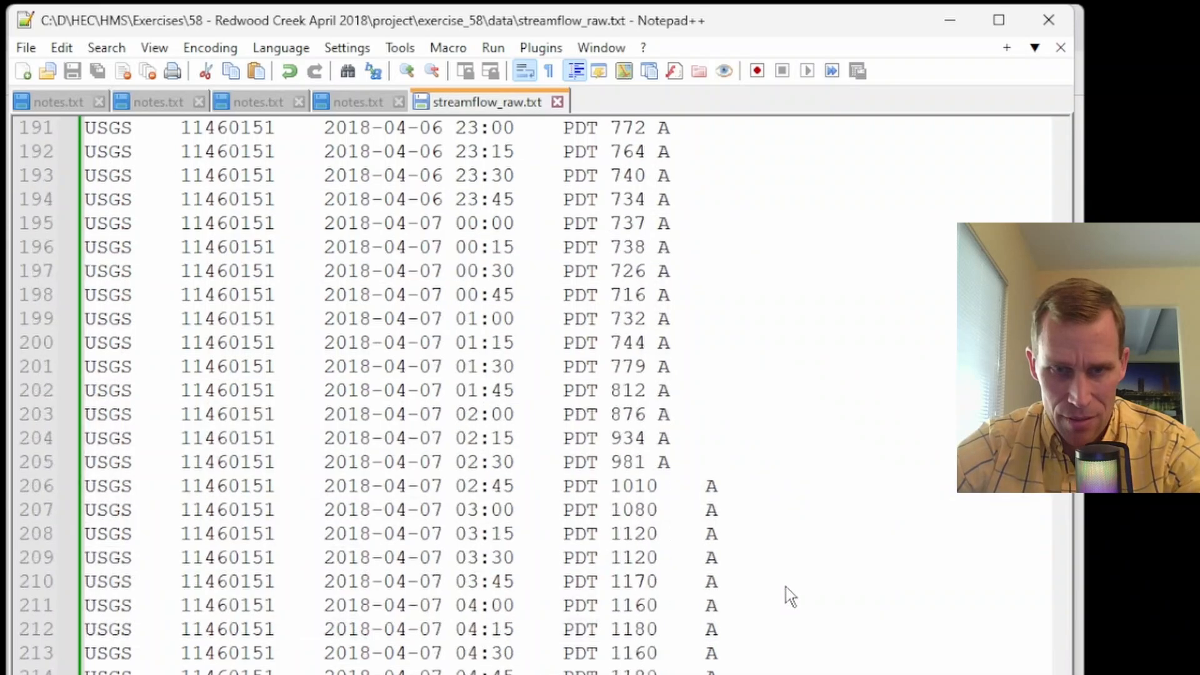
pyautogui.moveTo(634, 367); pyautogui.dragTo(623, 605)
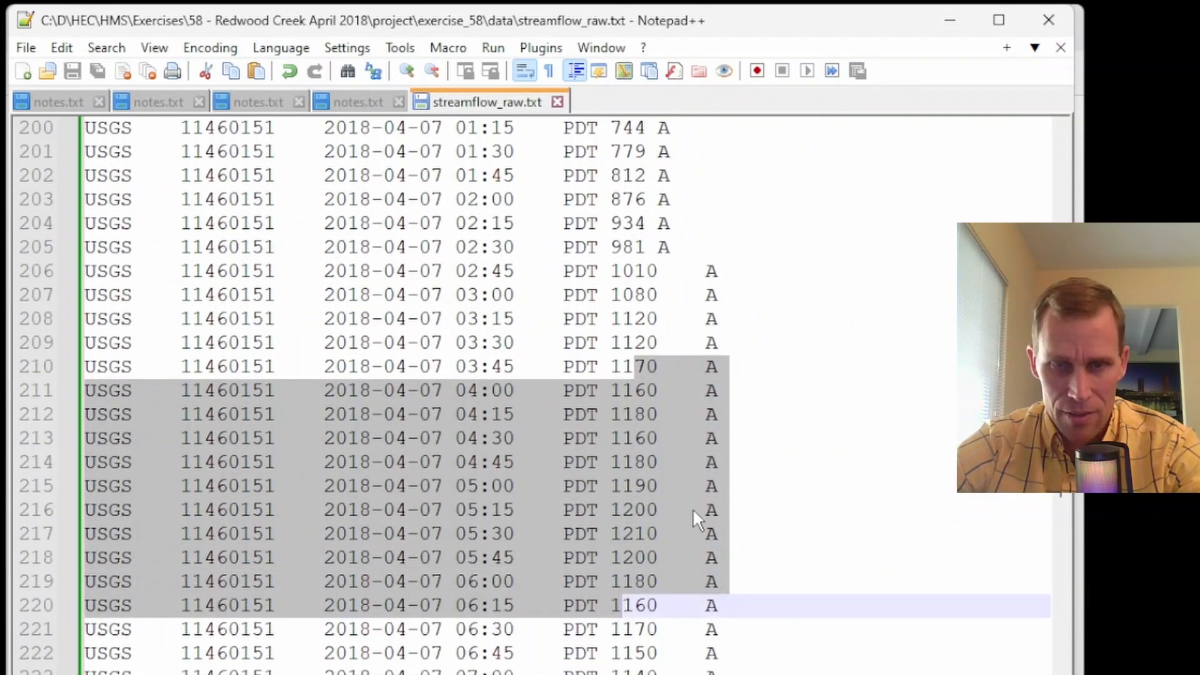
# - Delete the two header lines at the start of streamflow_raw.txt and save the file
pyautogui.hotkey('ctrl', 'Home')
pyautogui.moveTo(396, 154); pyautogui.dragTo(25, 106)
pyautogui.press('Delete')
pyautogui.press('Delete')
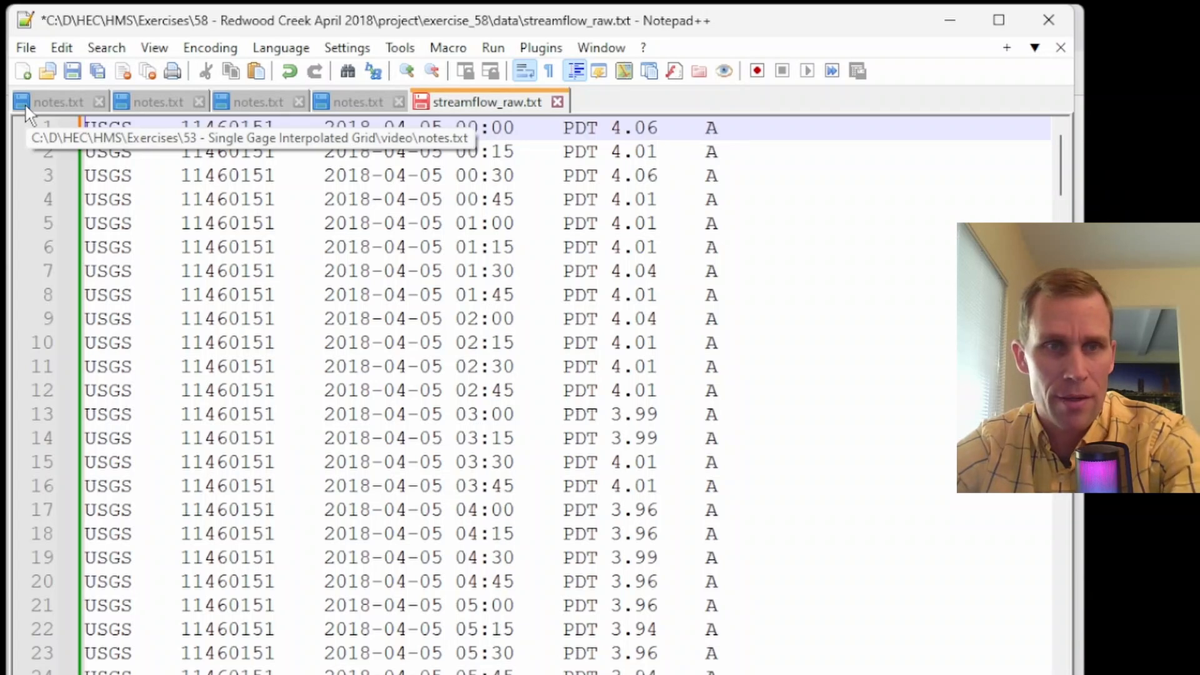
pyautogui.hotkey('ctrl', 's')
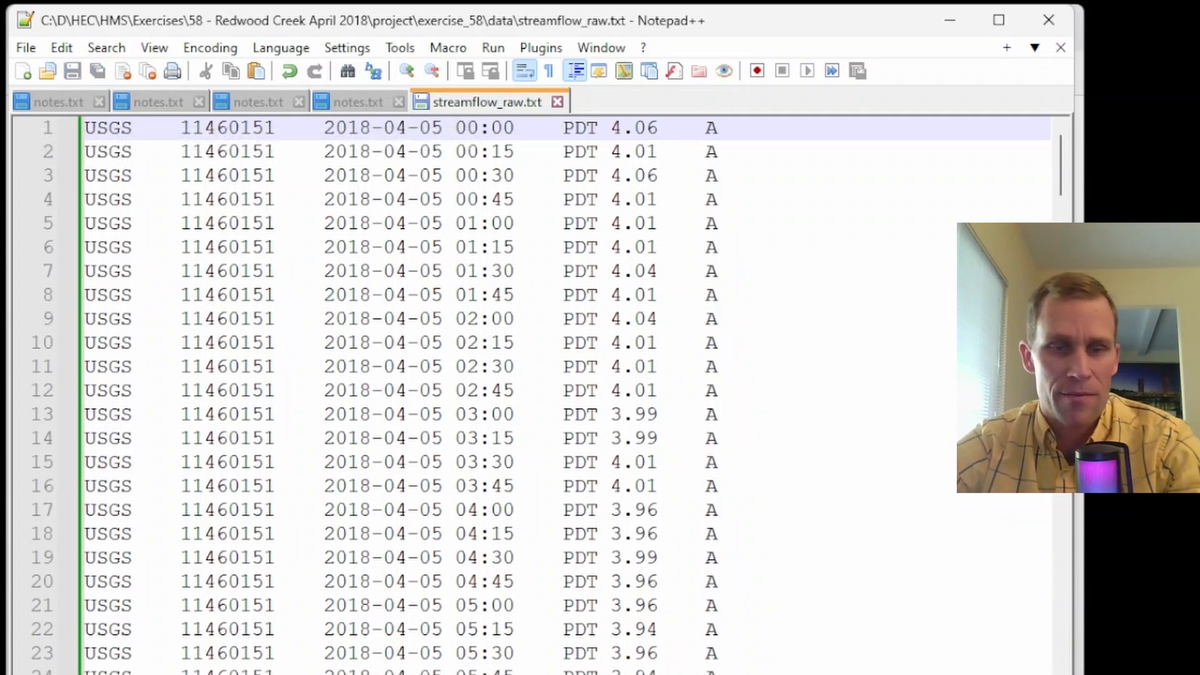
# - Create an Excel workbook with "test" in cell A1 and save it as streamflow_formatted.xlsx
pyautogui.press('super')
pyautogui.click(223, 325)
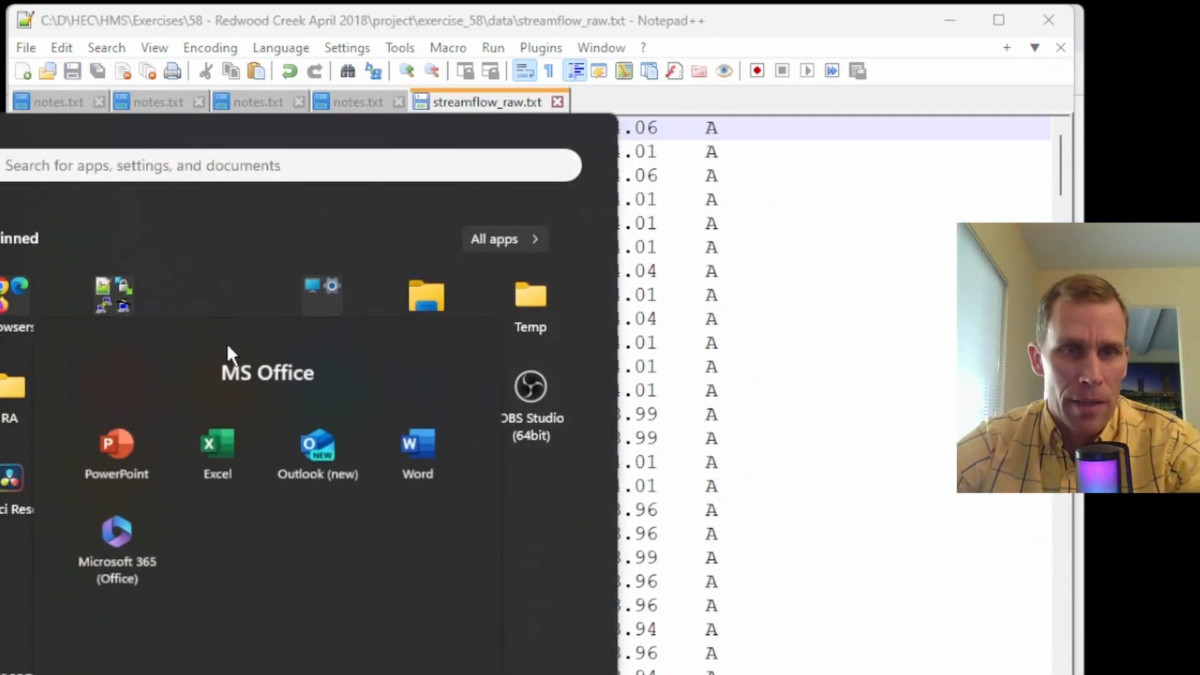
pyautogui.click(238, 455)
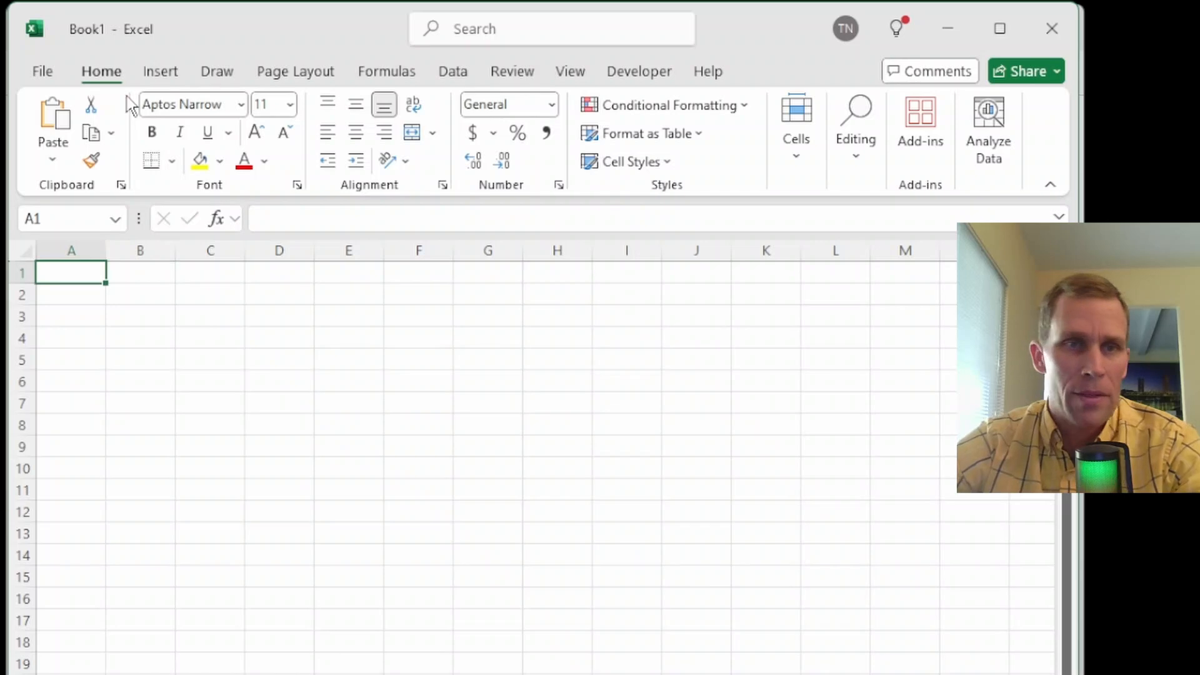
pyautogui.write('test')
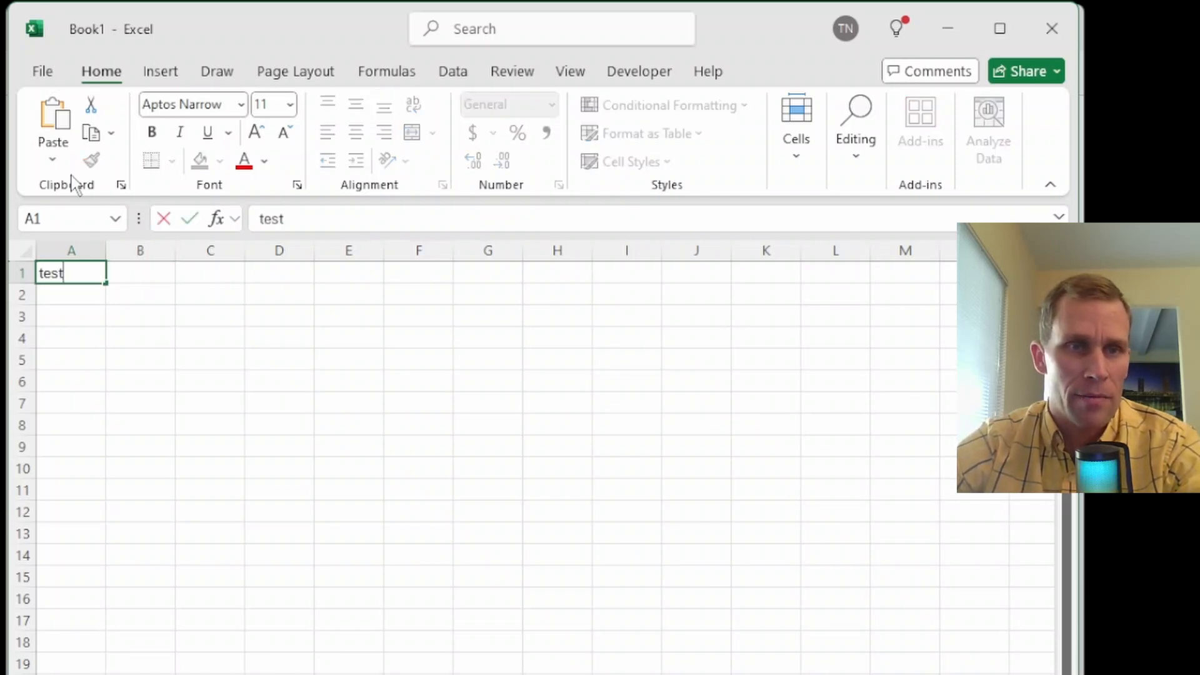
pyautogui.hotkey('ctrl', 's')
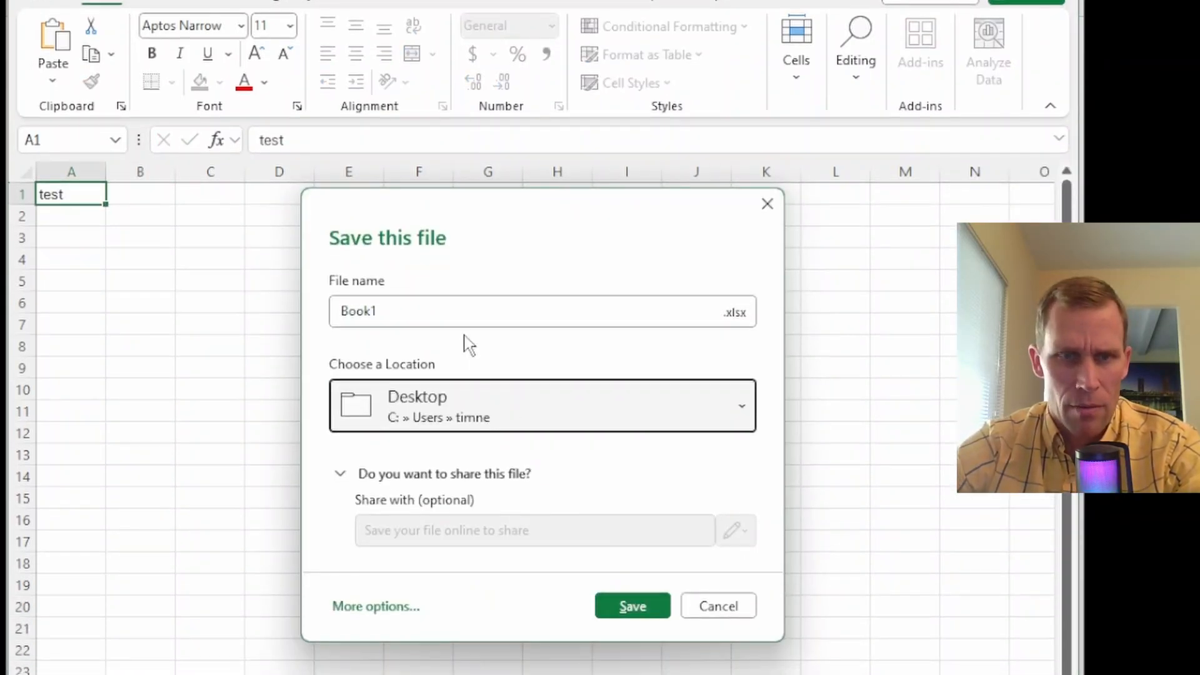
pyautogui.click(469, 391)
pyautogui.write('streamflow_formatted')
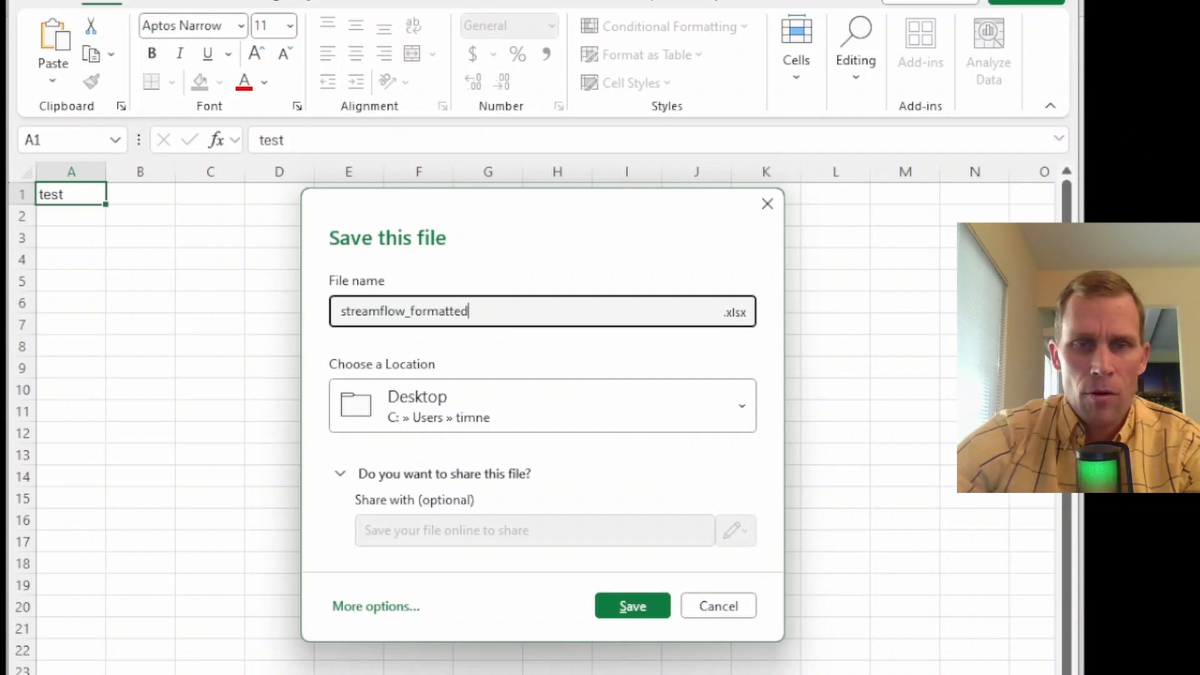
pyautogui.click(627, 599)
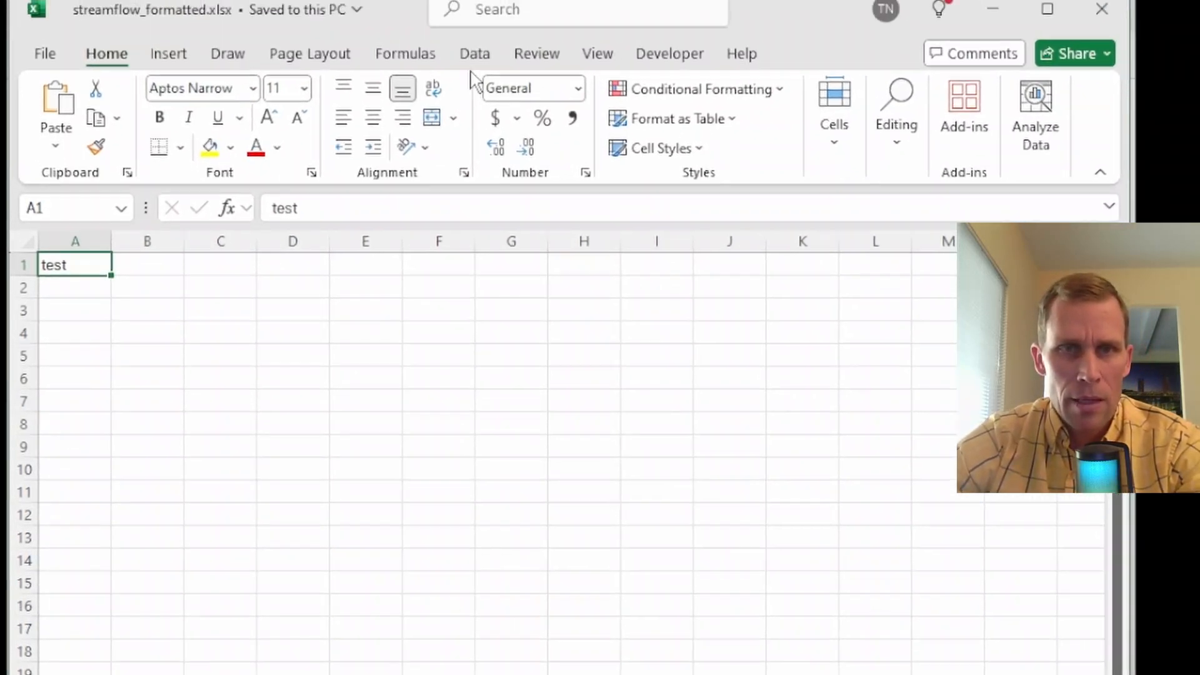
# - Start a text file data import into the workbook and browse to the Redwood Creek April 2018 project folder
pyautogui.click(476, 55)
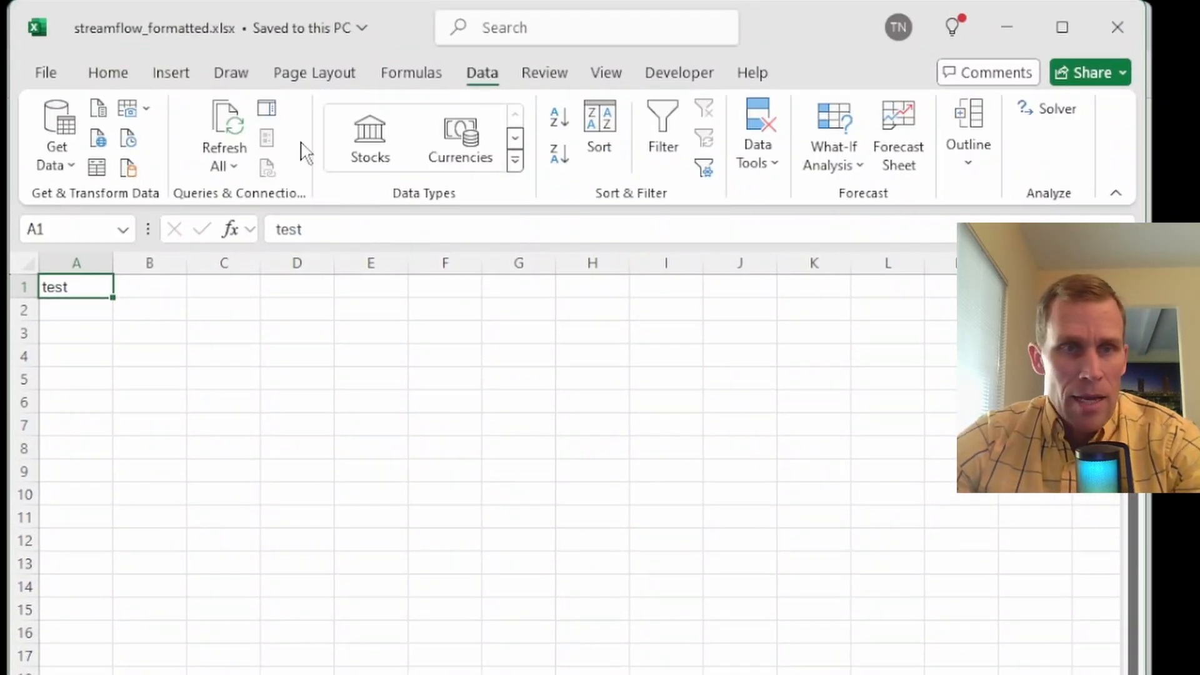
pyautogui.click(71, 166)
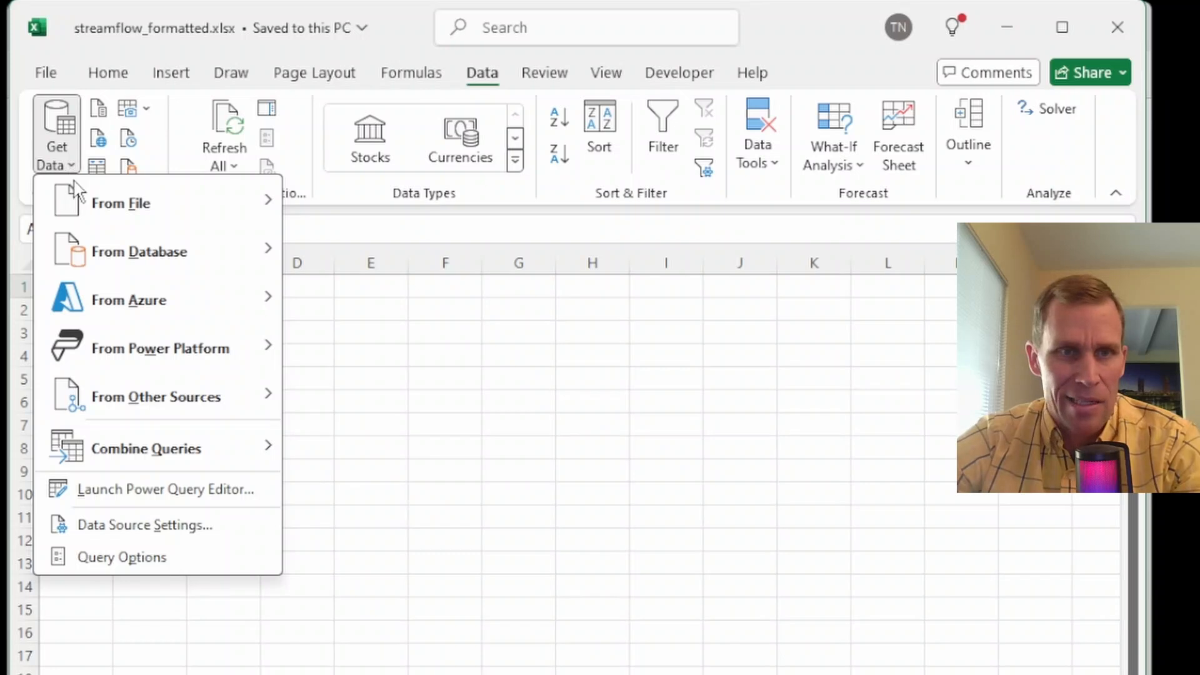
pyautogui.moveTo(125, 207)
pyautogui.click(373, 246)
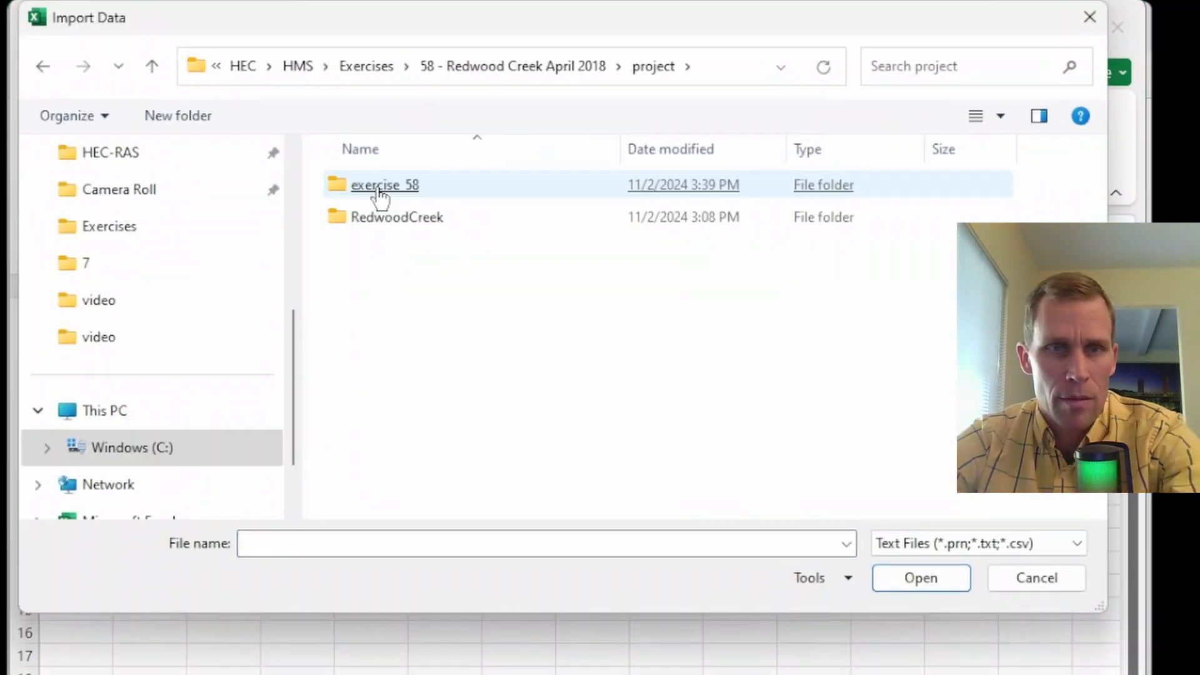
# - Import the streamflow_raw text file from the exercise_58 data folder as a worksheet table and save the workbook
pyautogui.doubleClick(379, 197)
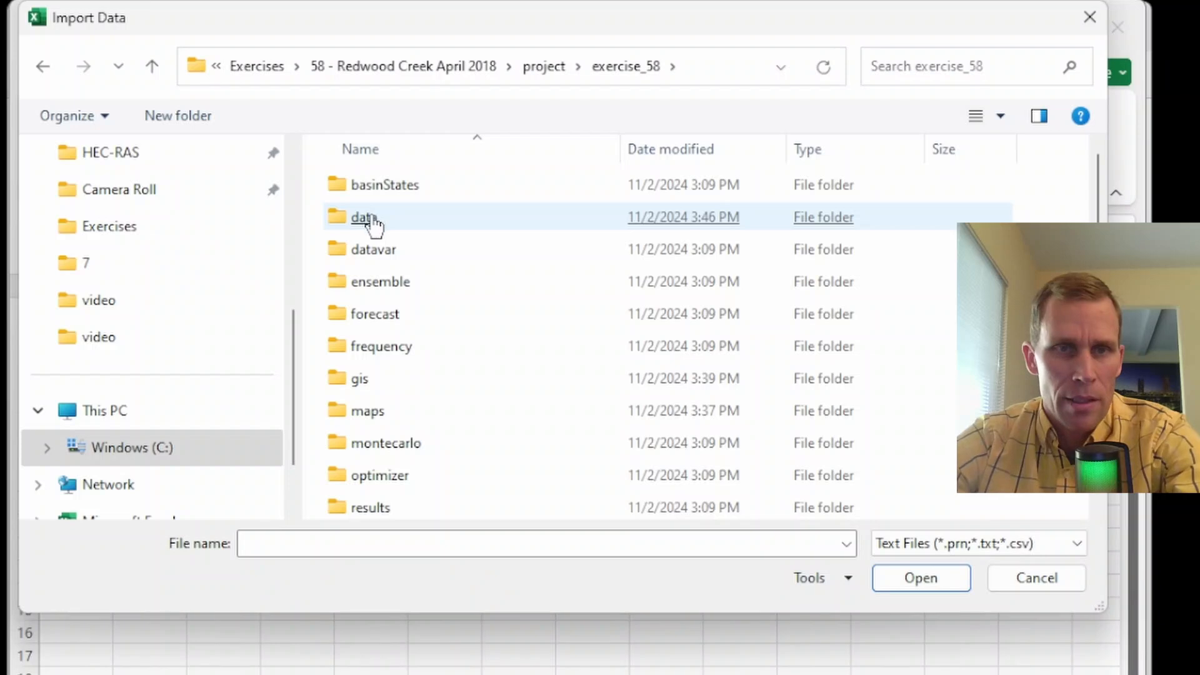
pyautogui.doubleClick(375, 219)
pyautogui.doubleClick(387, 193)
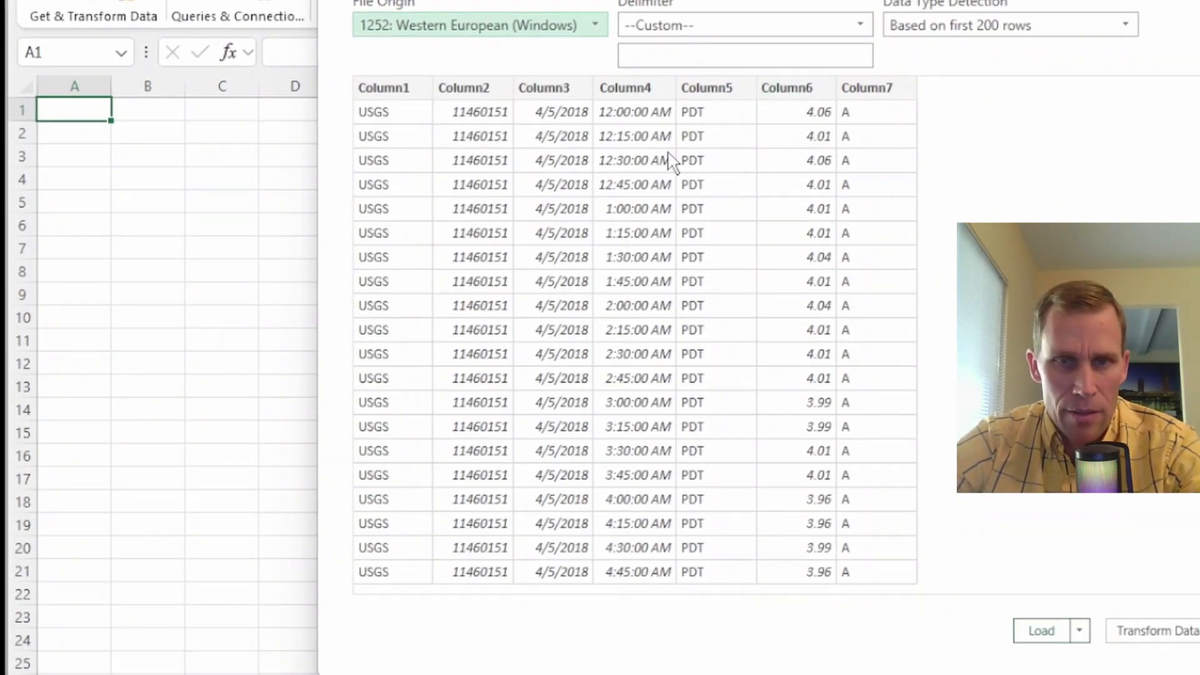
pyautogui.click(1042, 631)
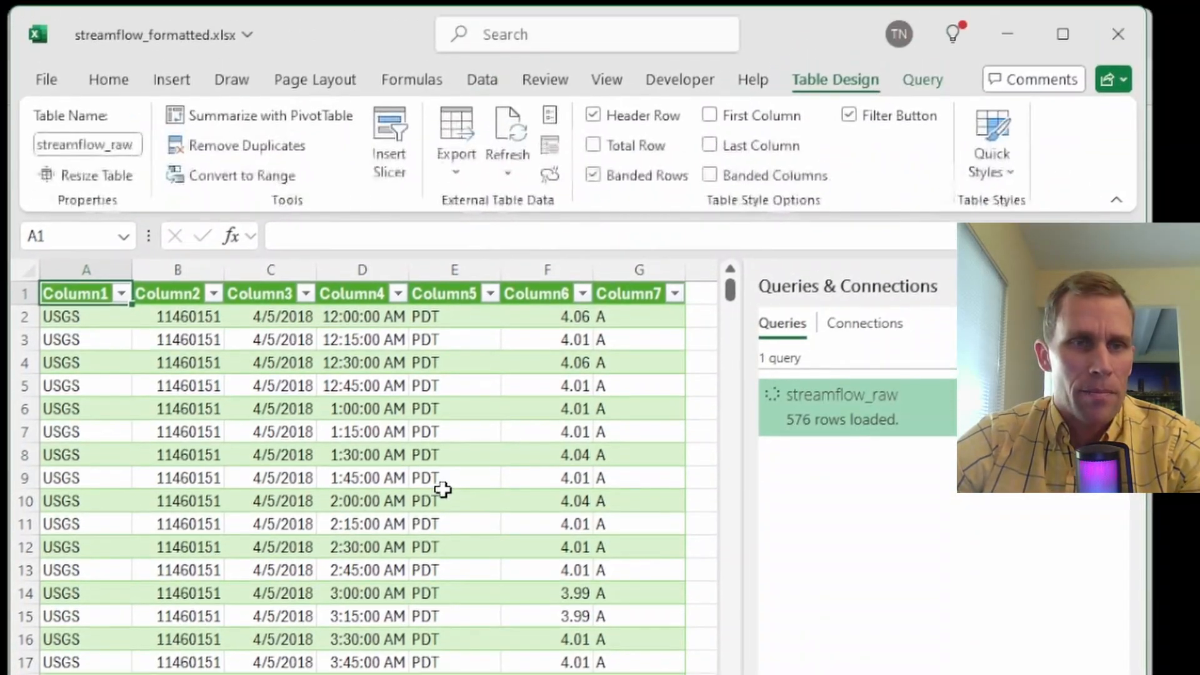
pyautogui.moveTo(547, 317); pyautogui.dragTo(549, 674)
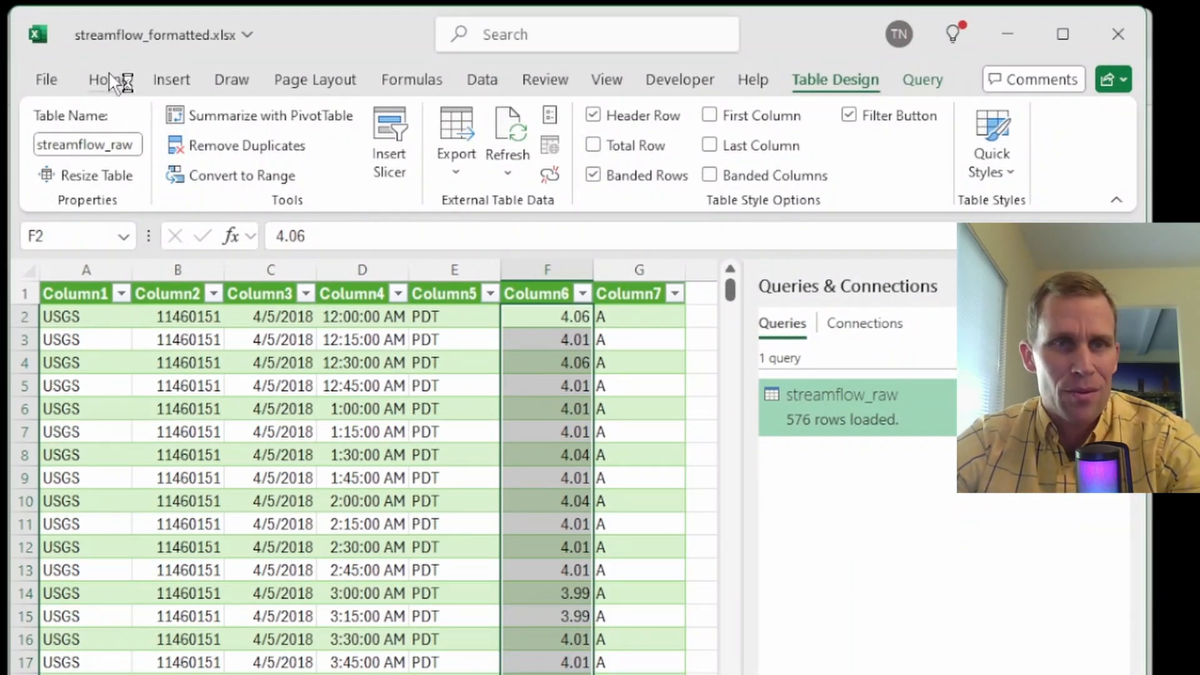
pyautogui.hotkey('ctrl', 's')
# - Launch HEC-DSSVue from the HEC Programs group
pyautogui.press('super')
pyautogui.click(313, 400)
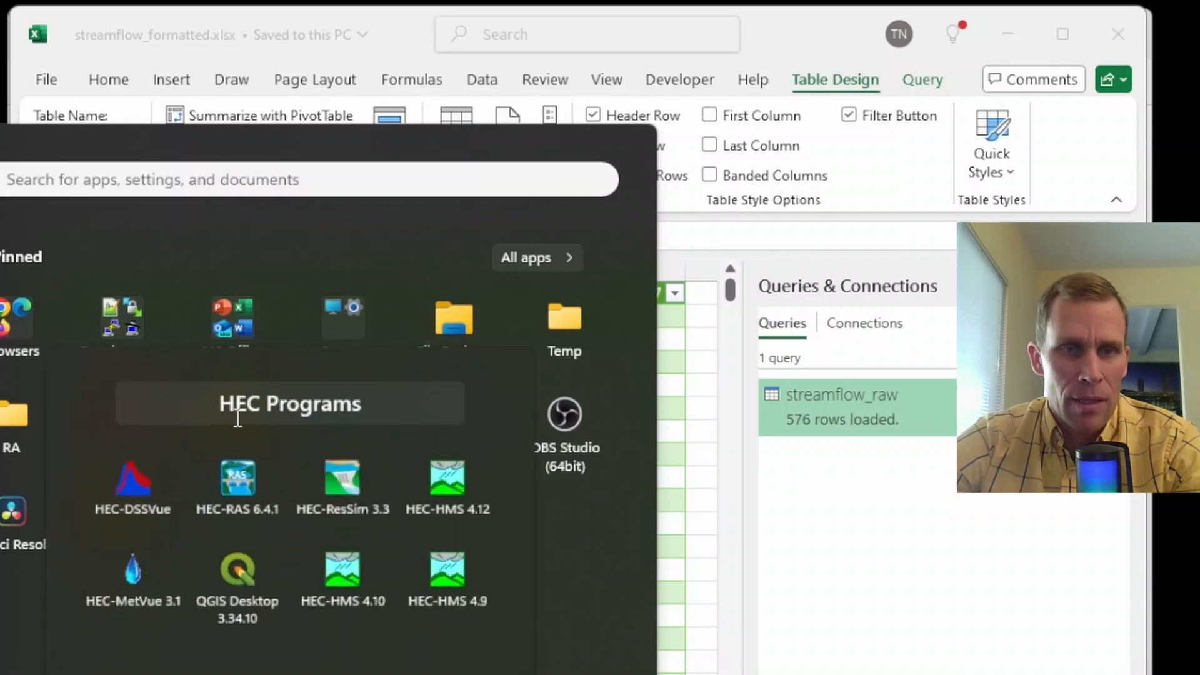
pyautogui.click(116, 500)
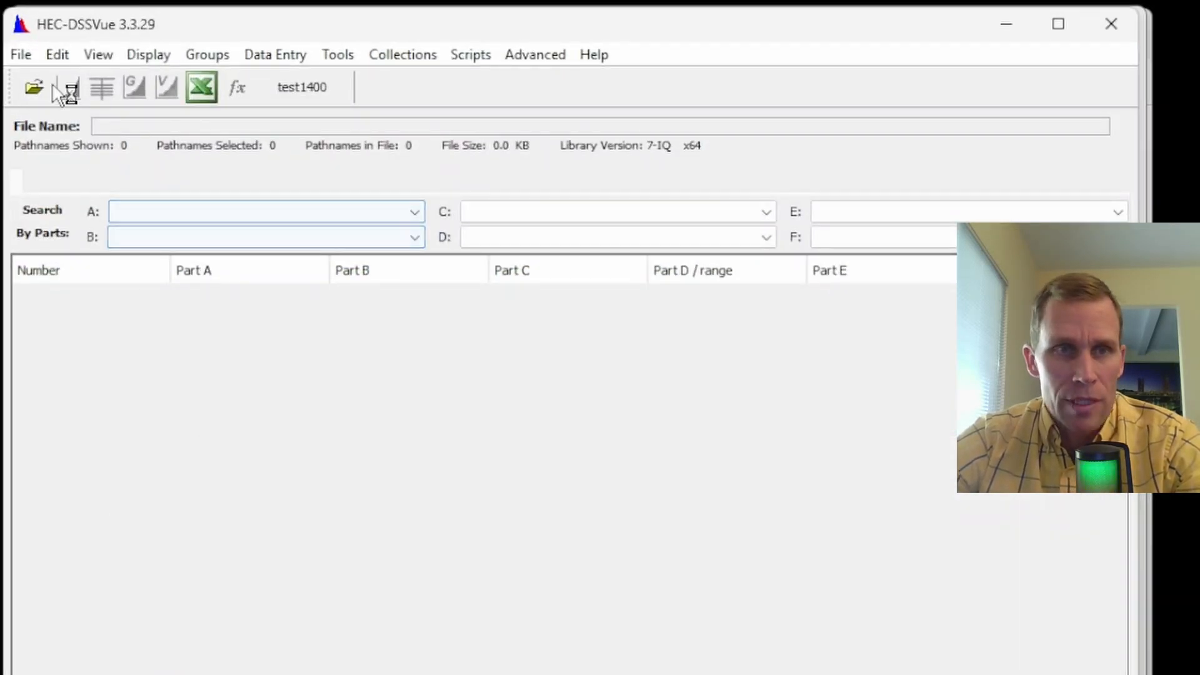
# - Create a new version 6 DSS file named streamflow_observed in the exercise_58 data folder
pyautogui.click(22, 59)
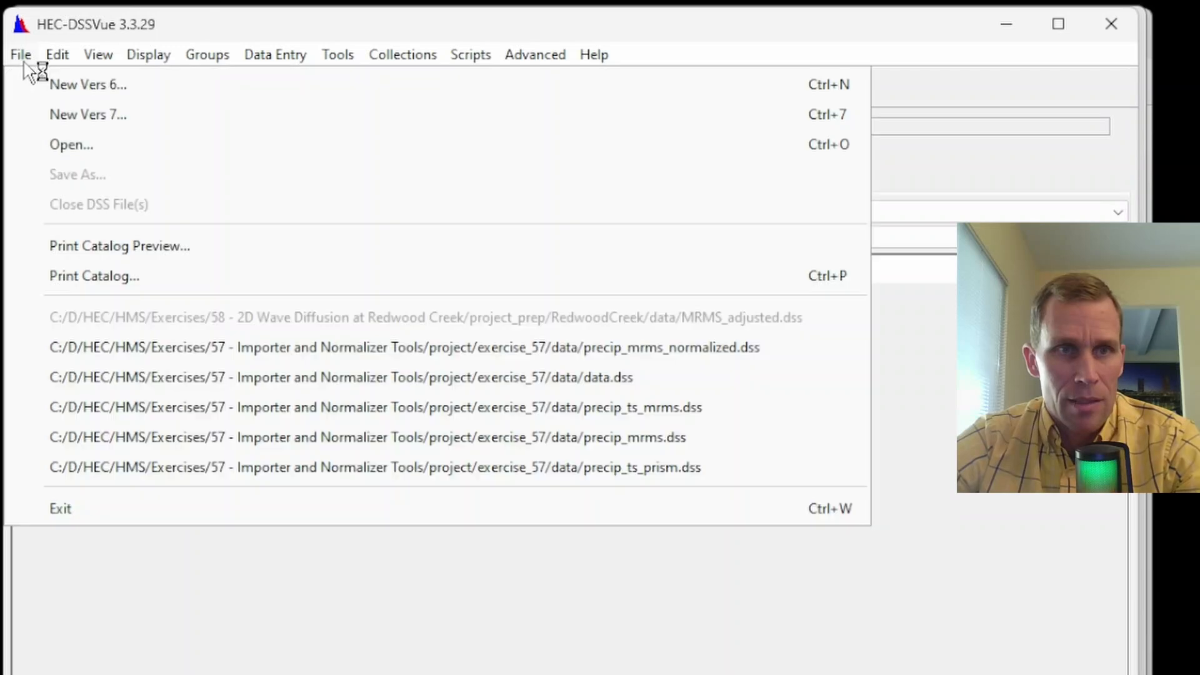
pyautogui.click(56, 83)
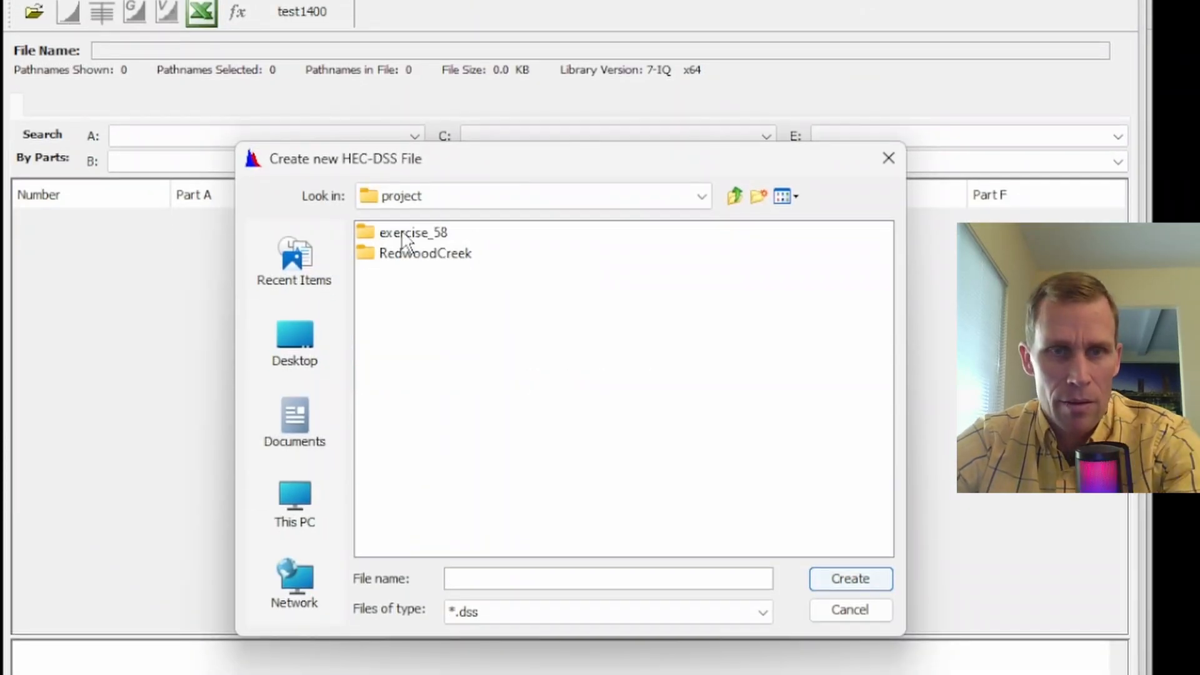
pyautogui.click(404, 234)
pyautogui.doubleClick(403, 234)
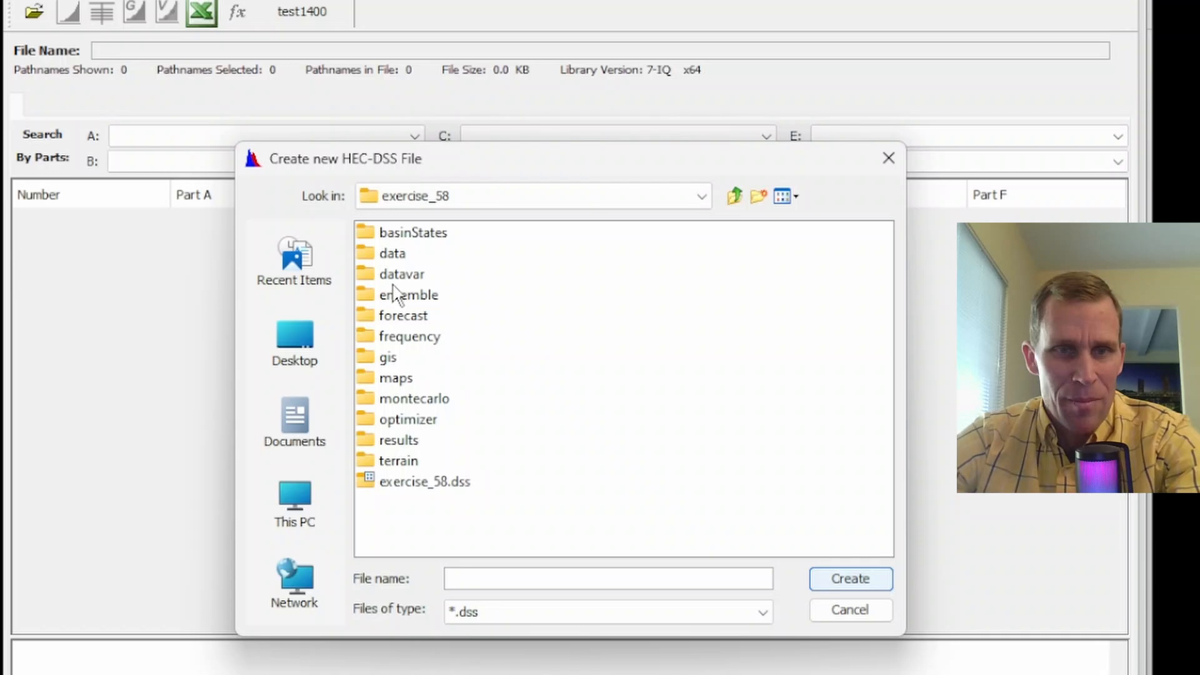
pyautogui.click(393, 259)
pyautogui.doubleClick(394, 258)
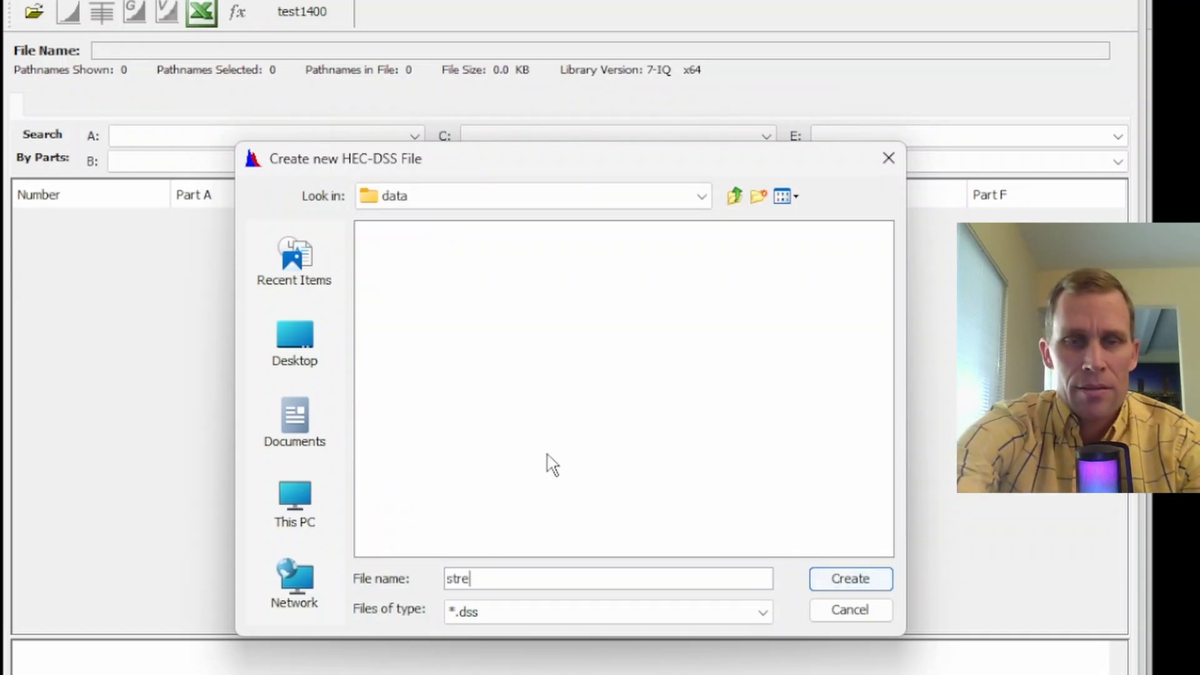
pyautogui.write('streamflow_objse')
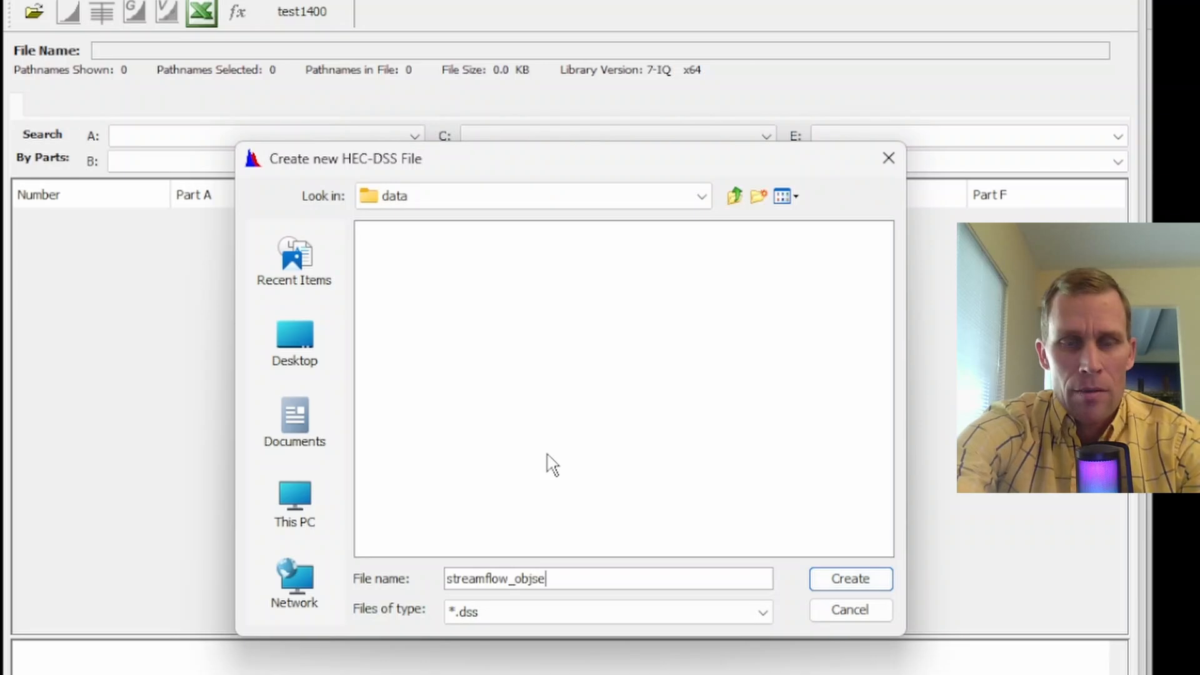
pyautogui.write('rvedd')
pyautogui.click(844, 582)
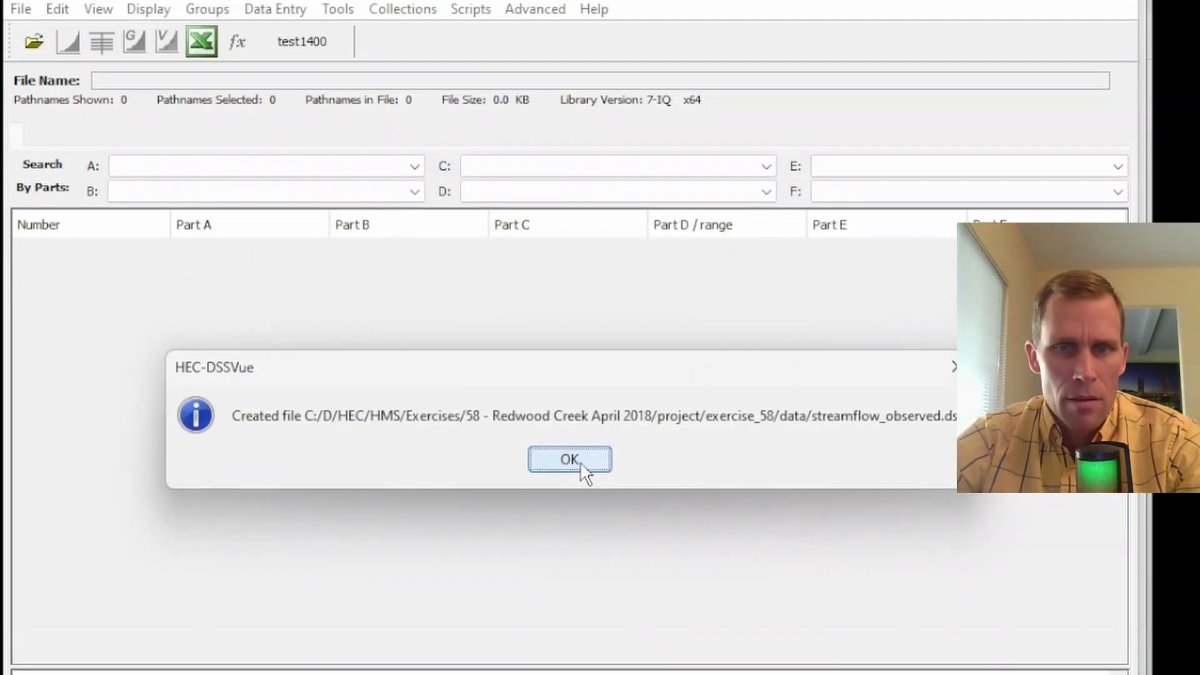
pyautogui.click(570, 429)
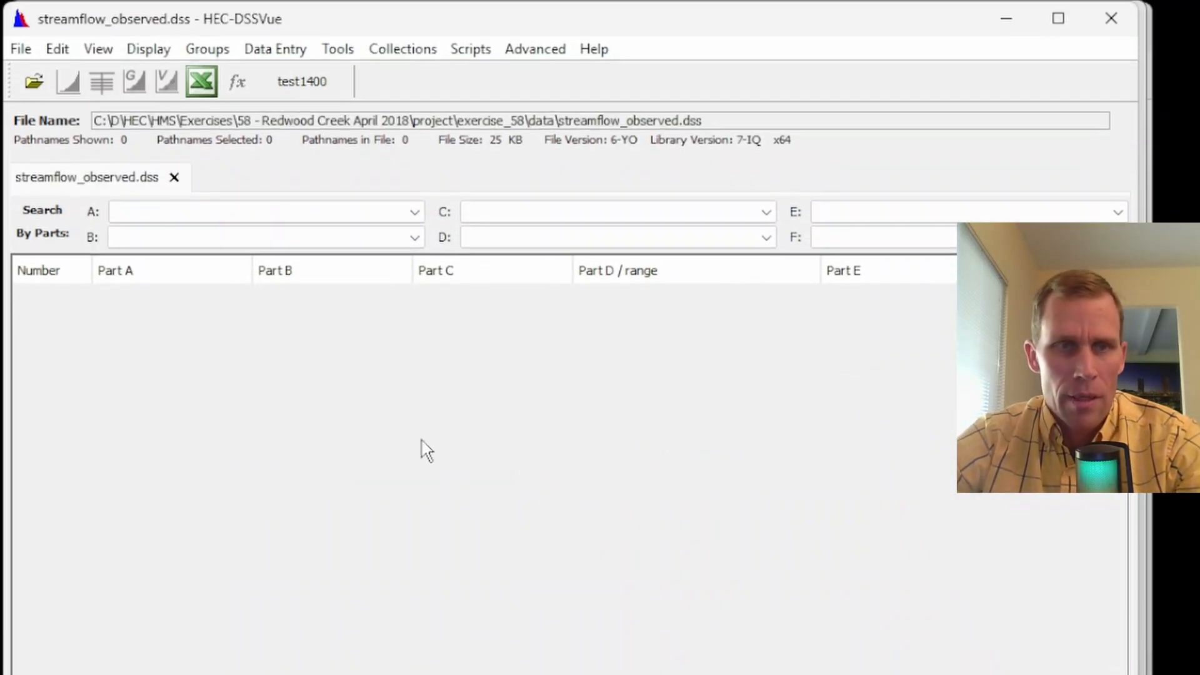
# - Start a manual time series entry with REDWOOD CREEK as part B and FLOW as part C
pyautogui.click(272, 53)
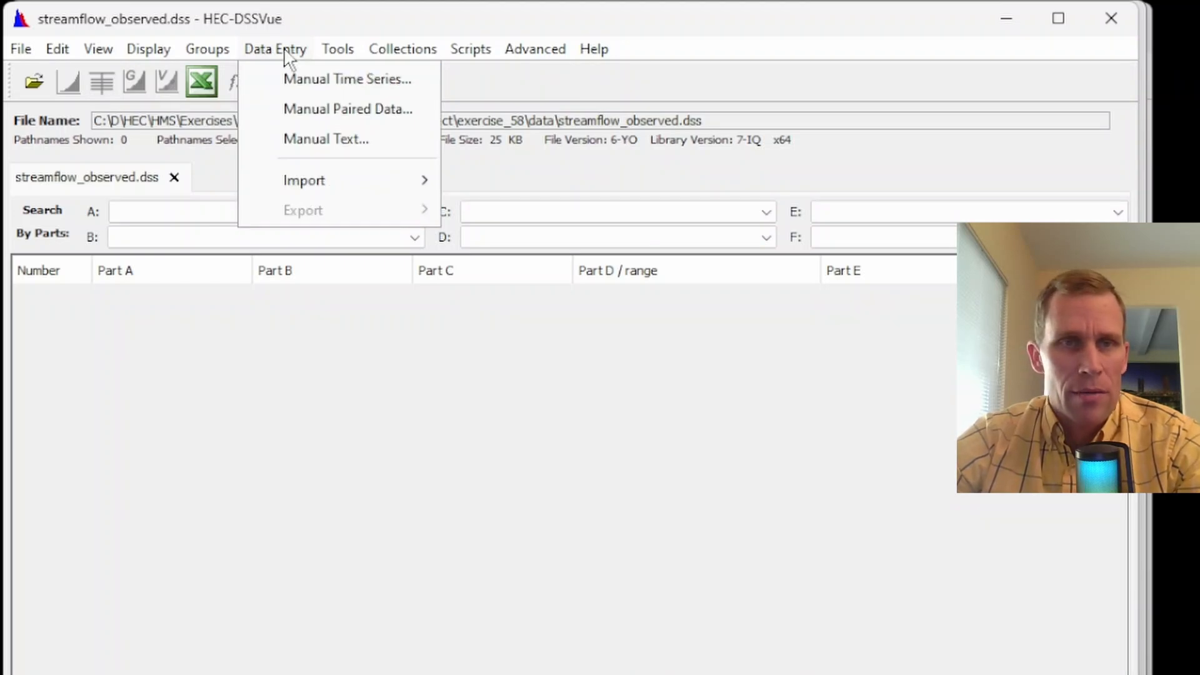
pyautogui.click(309, 81)
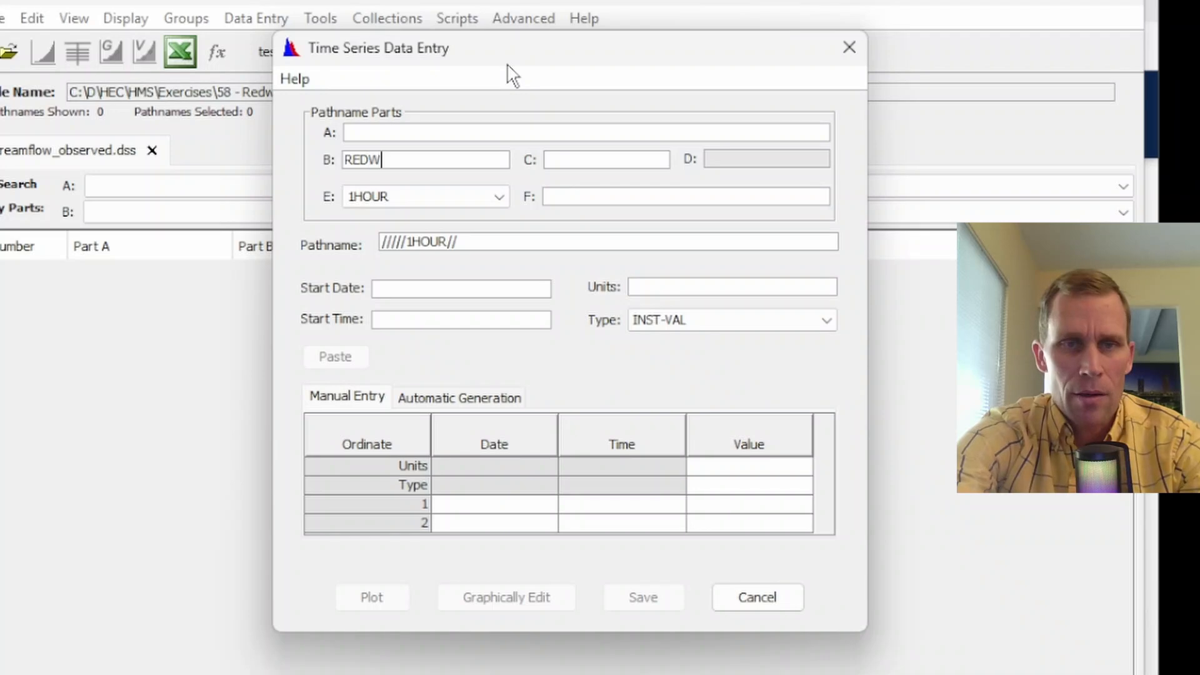
pyautogui.press('Tab')
pyautogui.write('FLO')
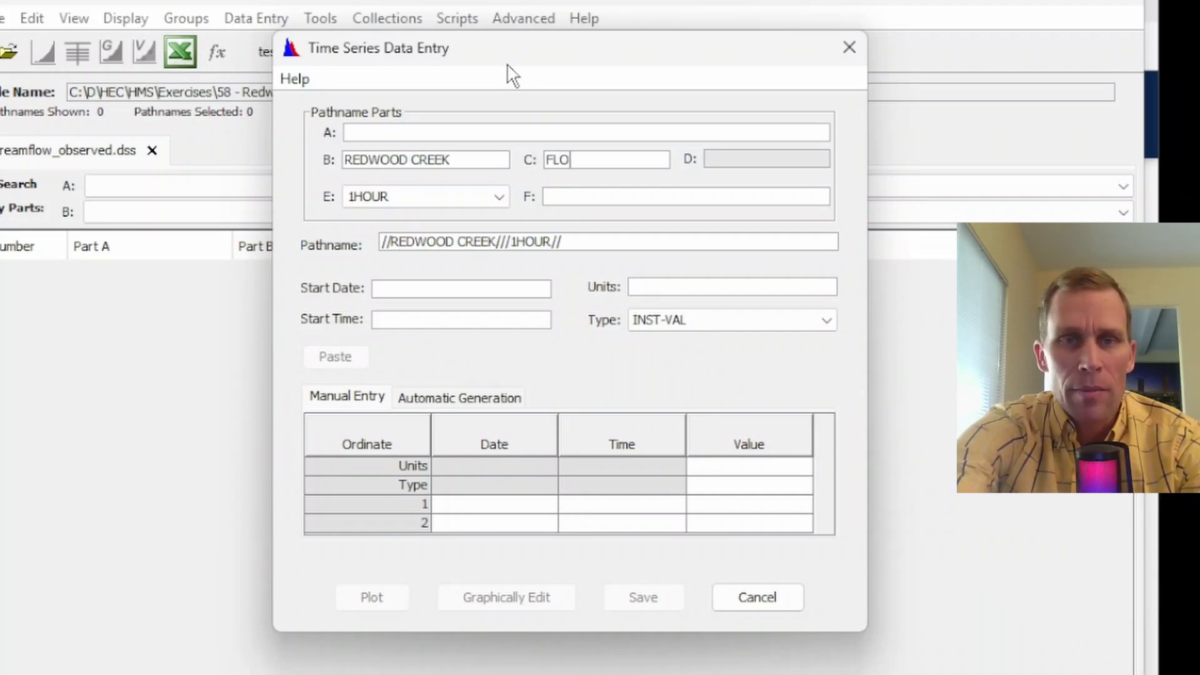
pyautogui.press('Tab')
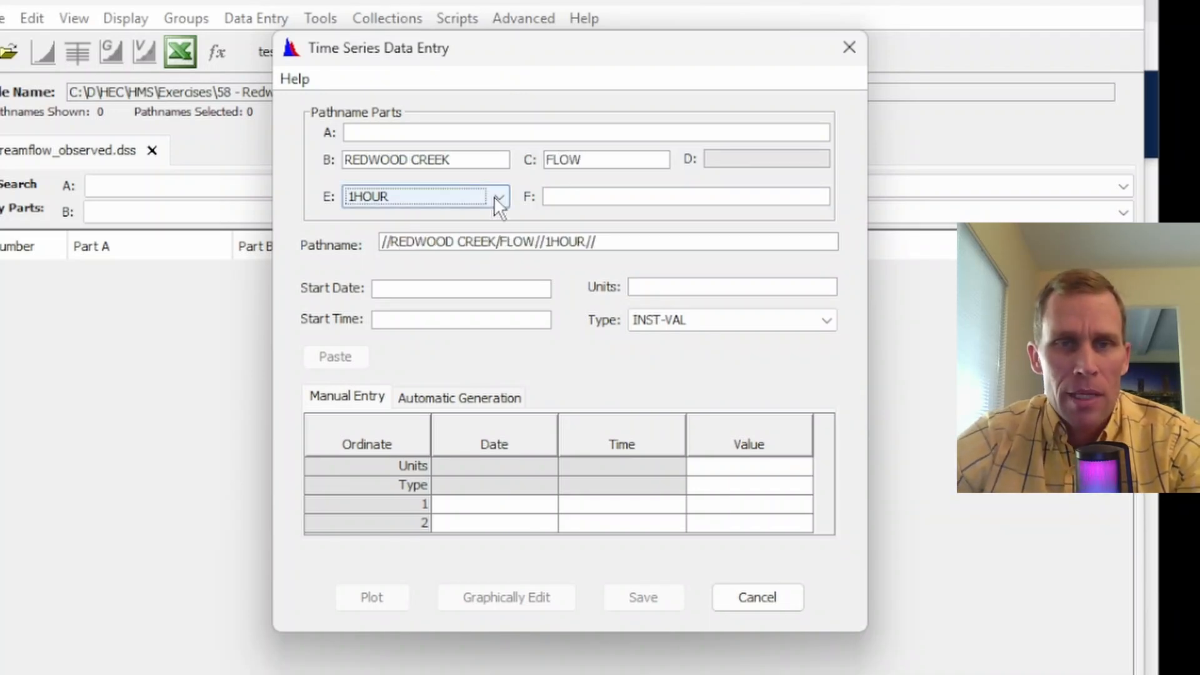
# - Set the time series pathname's part E to 15MIN and part F to OBSERVED
pyautogui.click(520, 198)
pyautogui.scroll(2, 429, 289)
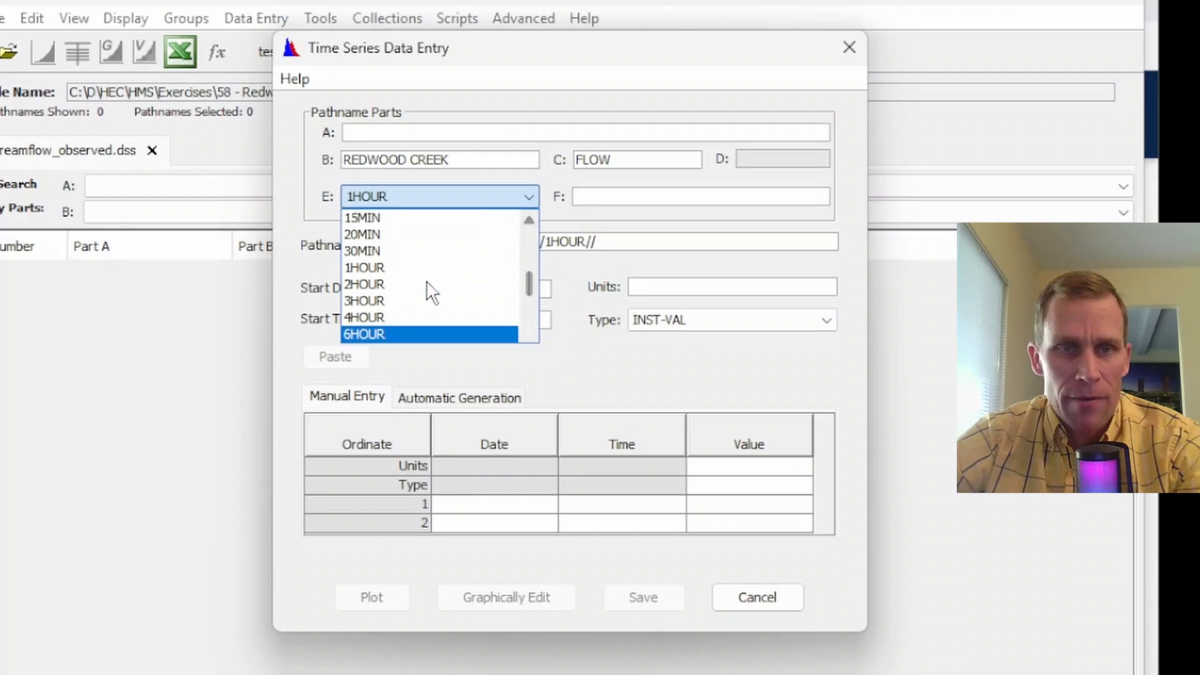
pyautogui.click(385, 262)
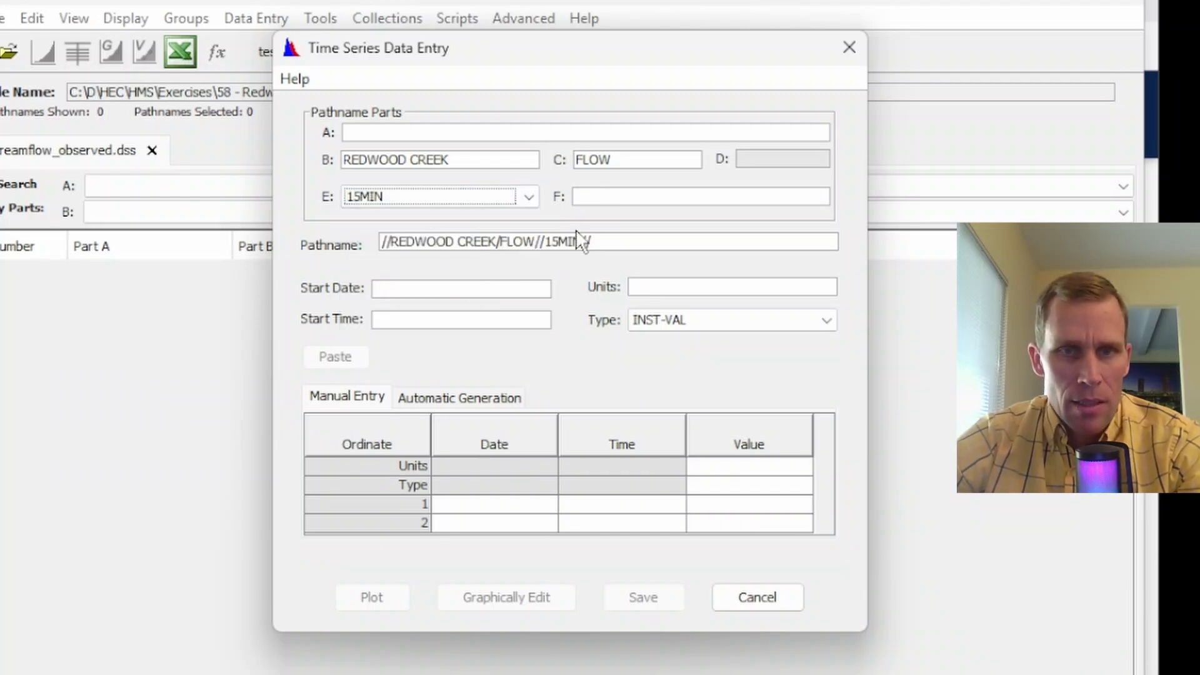
pyautogui.click(613, 197)
pyautogui.write('OB')
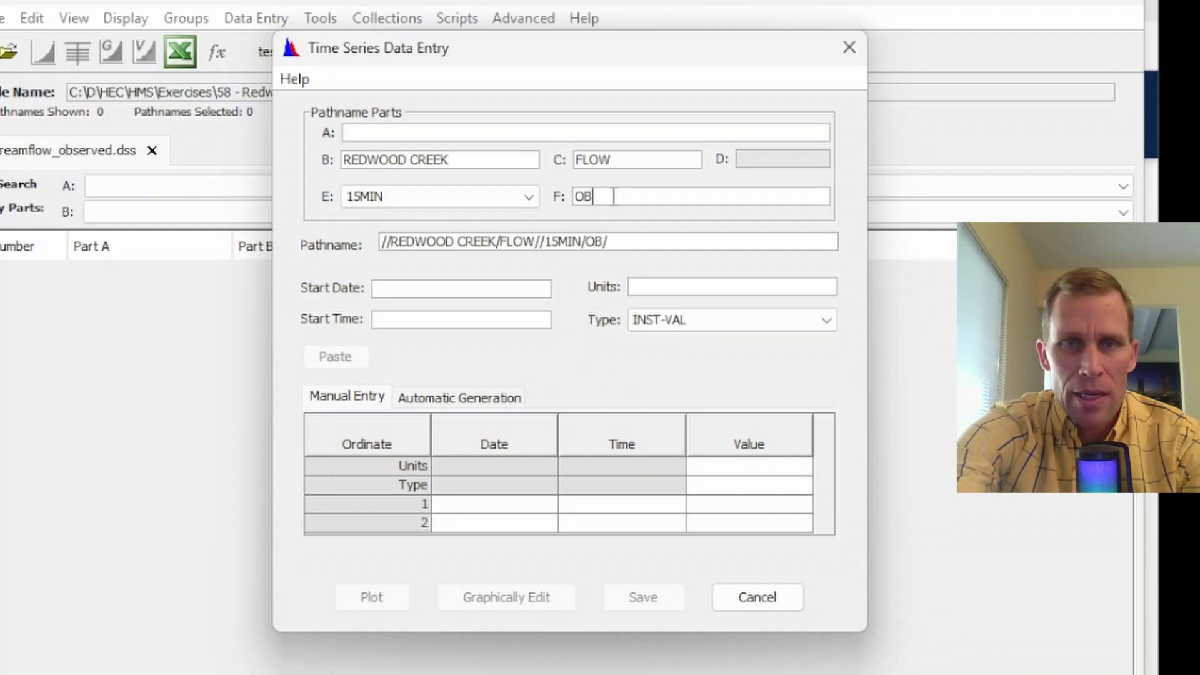
pyautogui.write('SERVED')
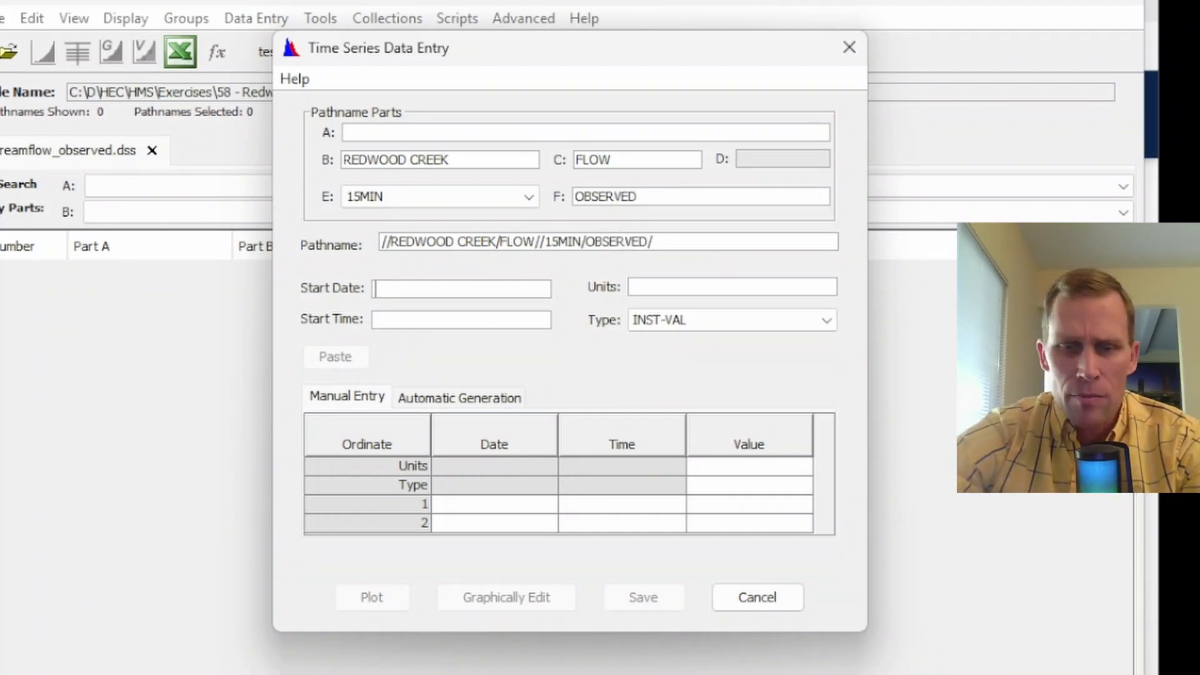
# - Check the first record's date and time in the Excel table, and enter start date 05APR2018 and start time 00:00 in HEC-DSSVue
pyautogui.hotkey('alt', 'Tab')
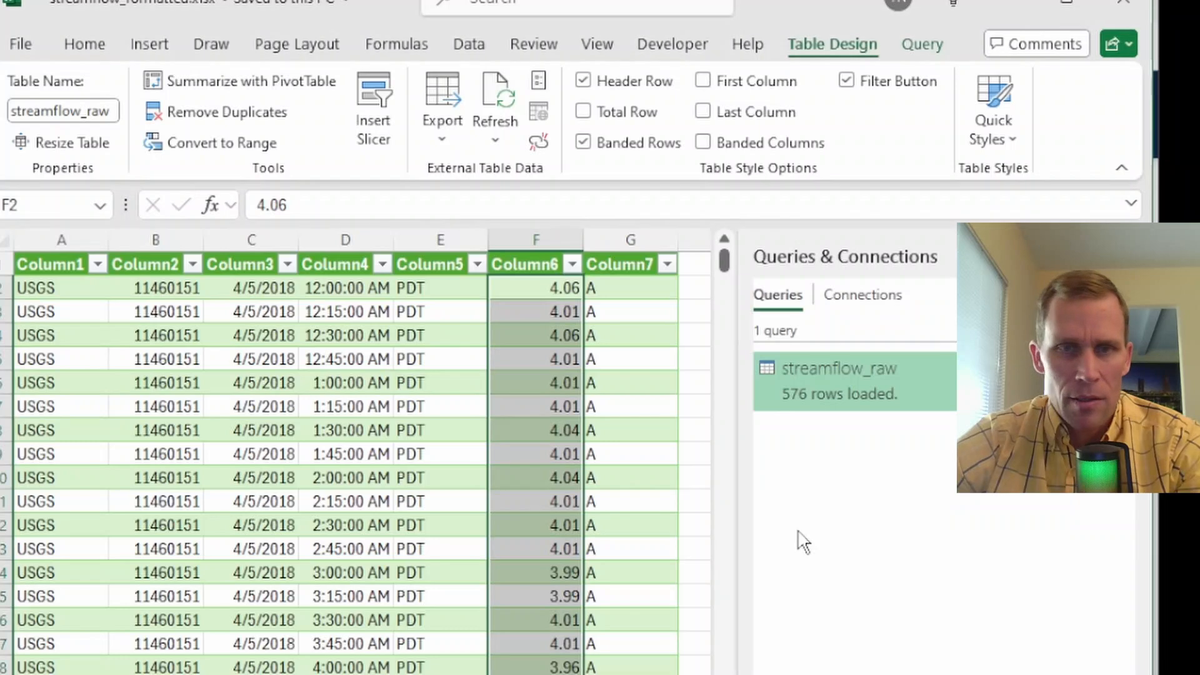
pyautogui.moveTo(242, 289); pyautogui.dragTo(350, 288)
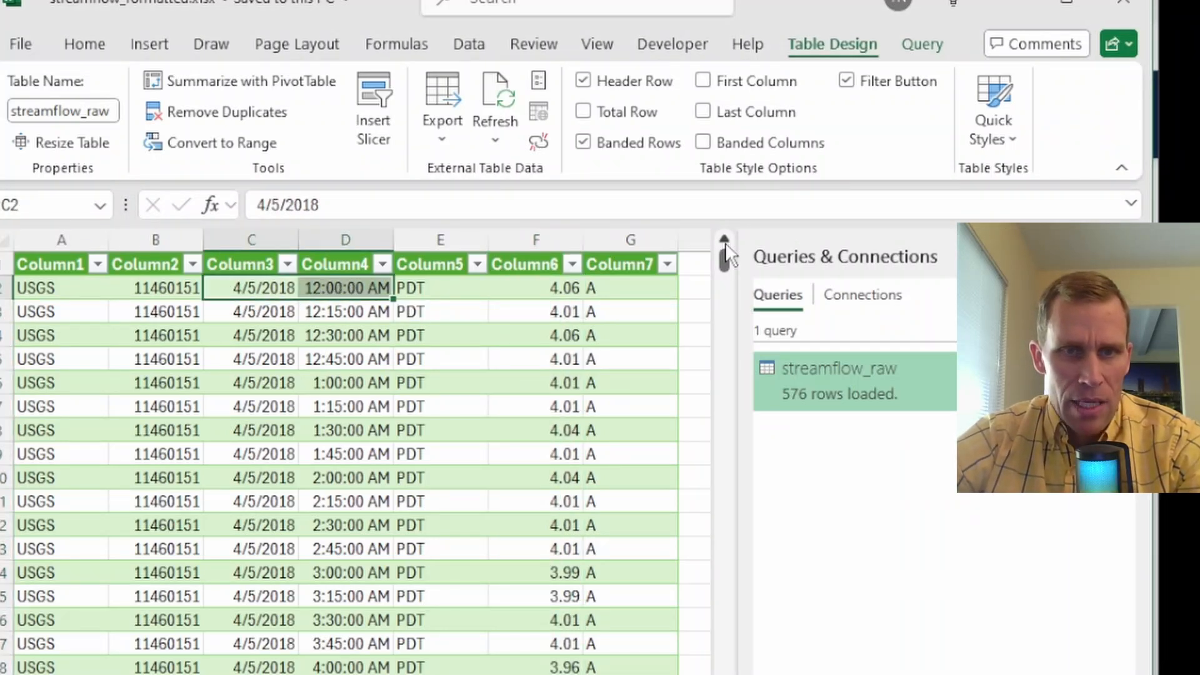
pyautogui.hotkey('alt', 'Tab')
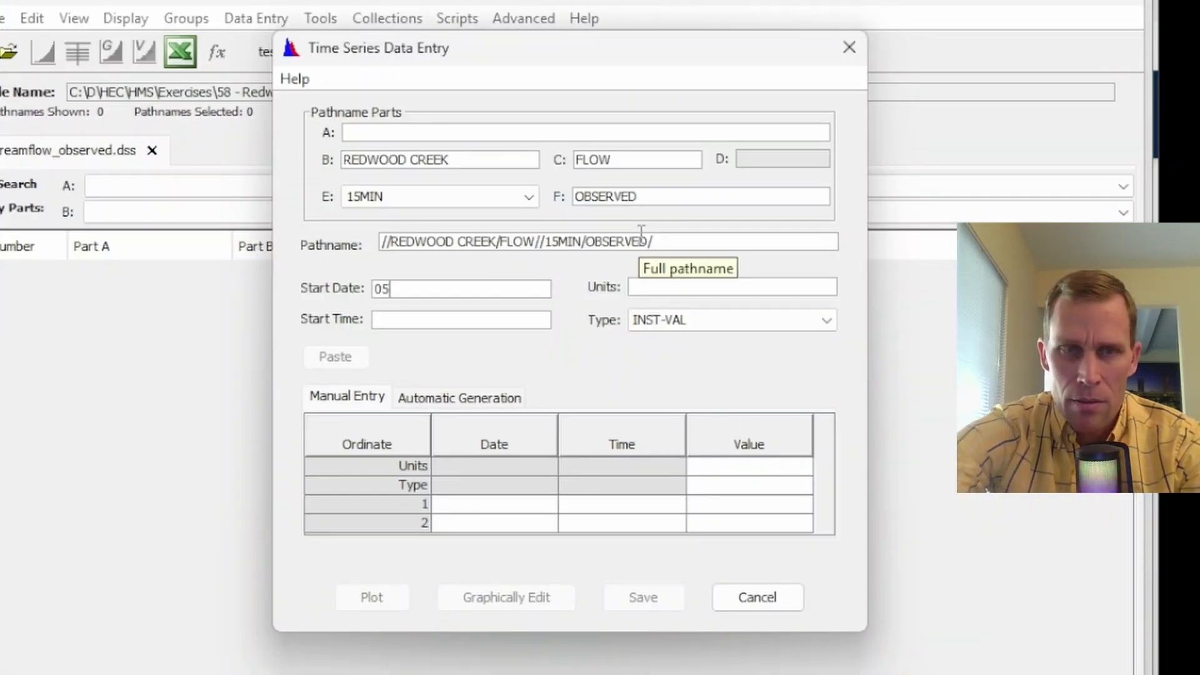
pyautogui.write('2018')
pyautogui.press('Tab')
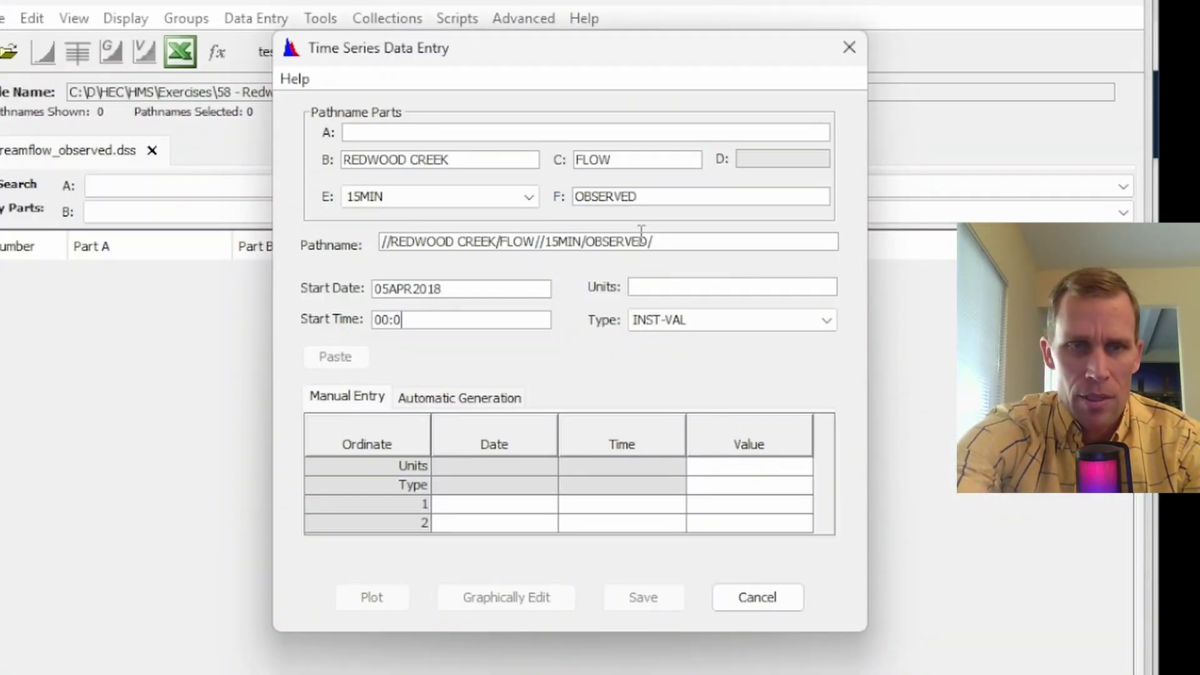
# - Set the time series units to CFS and the data type to PER-AVER
pyautogui.click(665, 292)
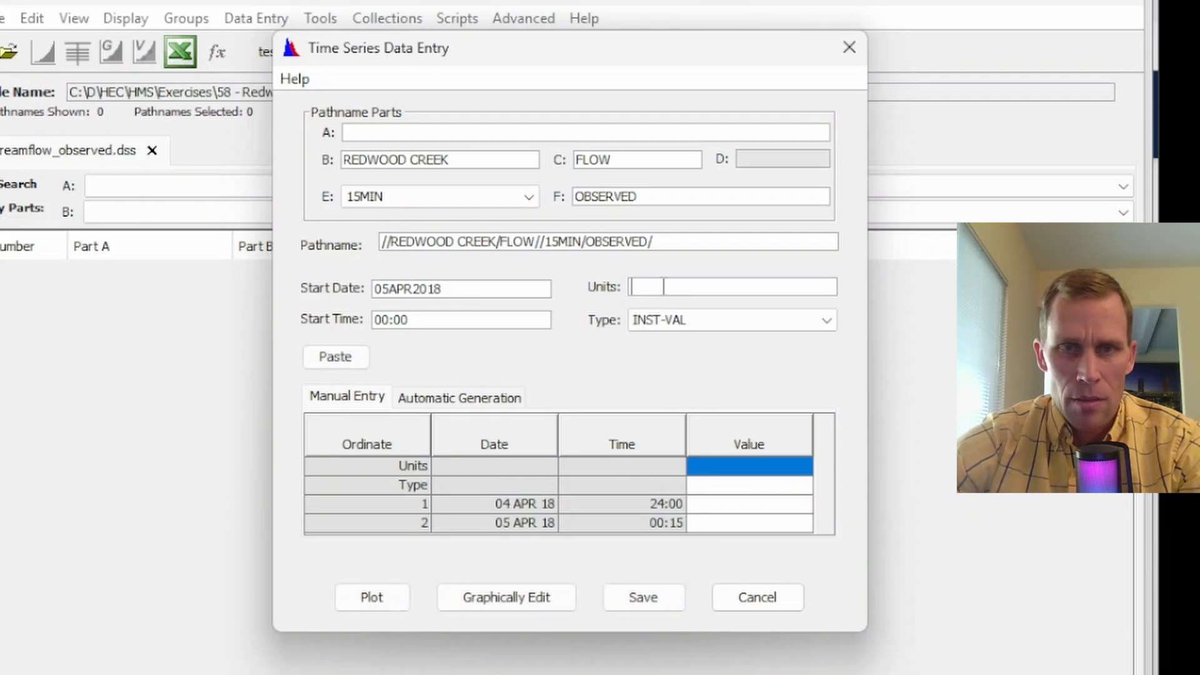
pyautogui.write('CFS')
pyautogui.click(684, 322)
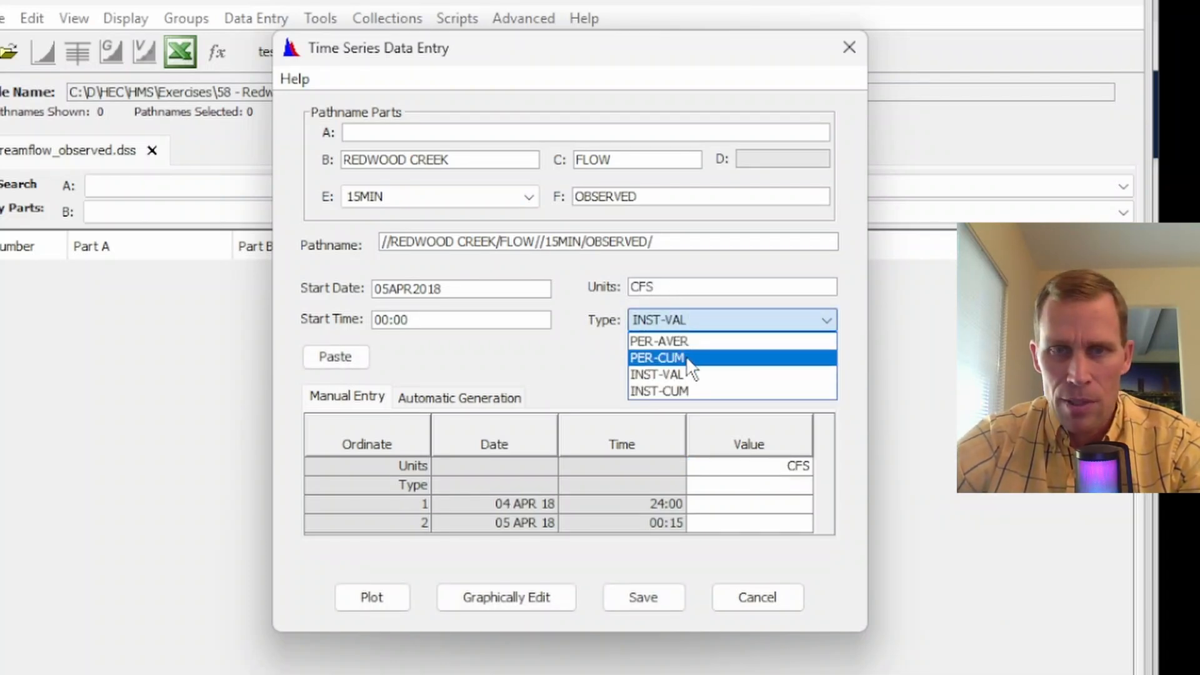
pyautogui.click(686, 342)
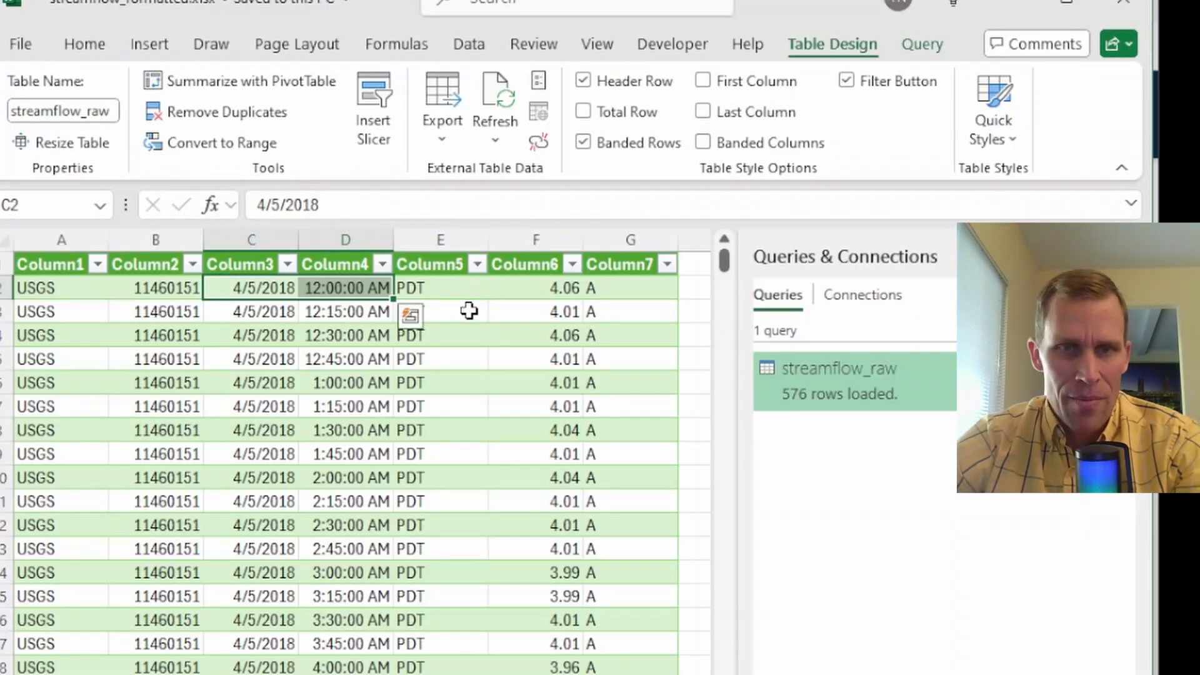
# - Copy all the flow values in Column6 of the streamflow table in Excel
pyautogui.click(523, 287)
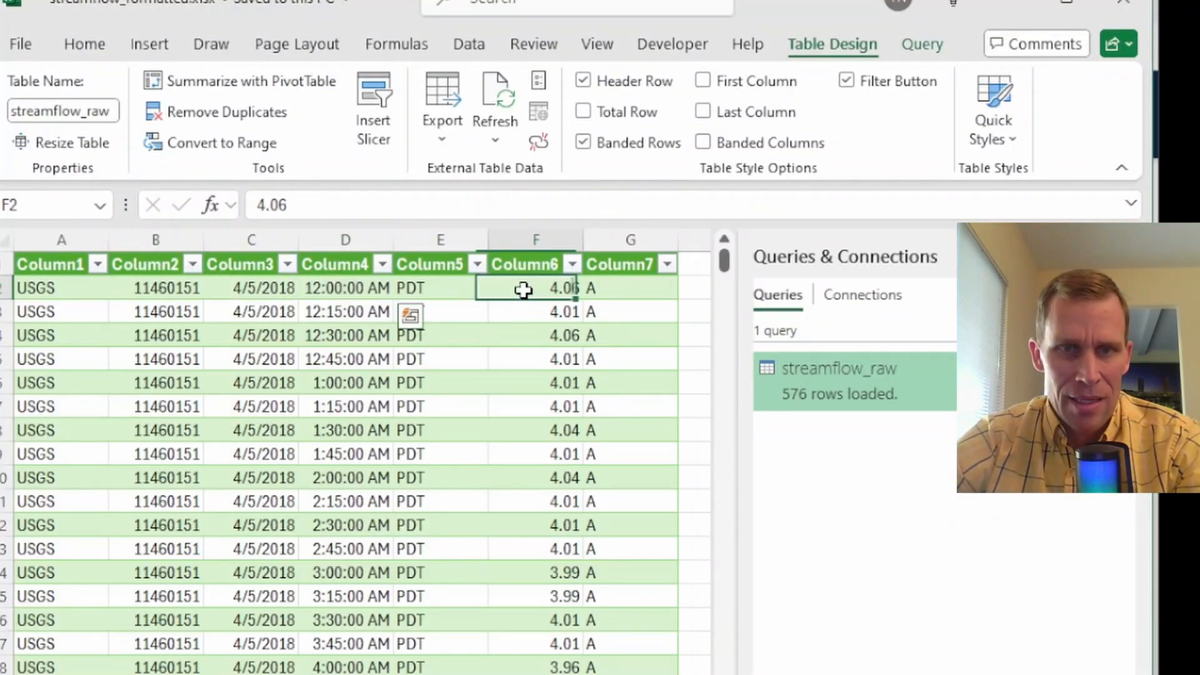
pyautogui.hotkey('ctrl', 'shift', 'Down')
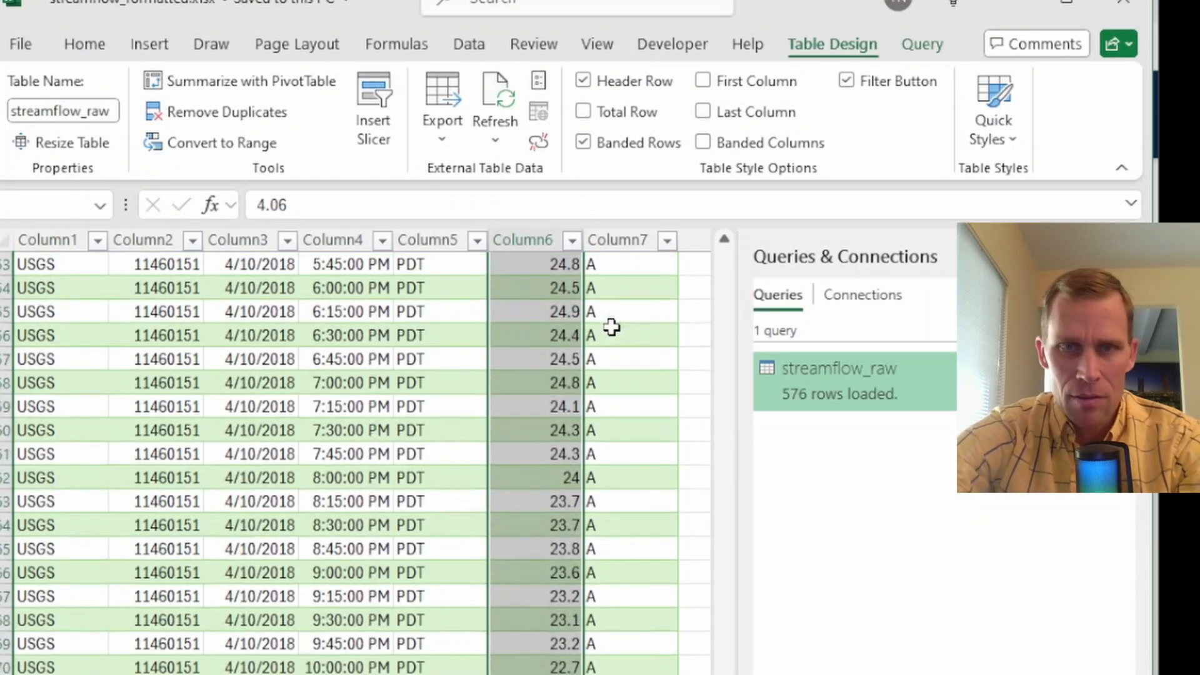
pyautogui.hotkey('ctrl', 'c')
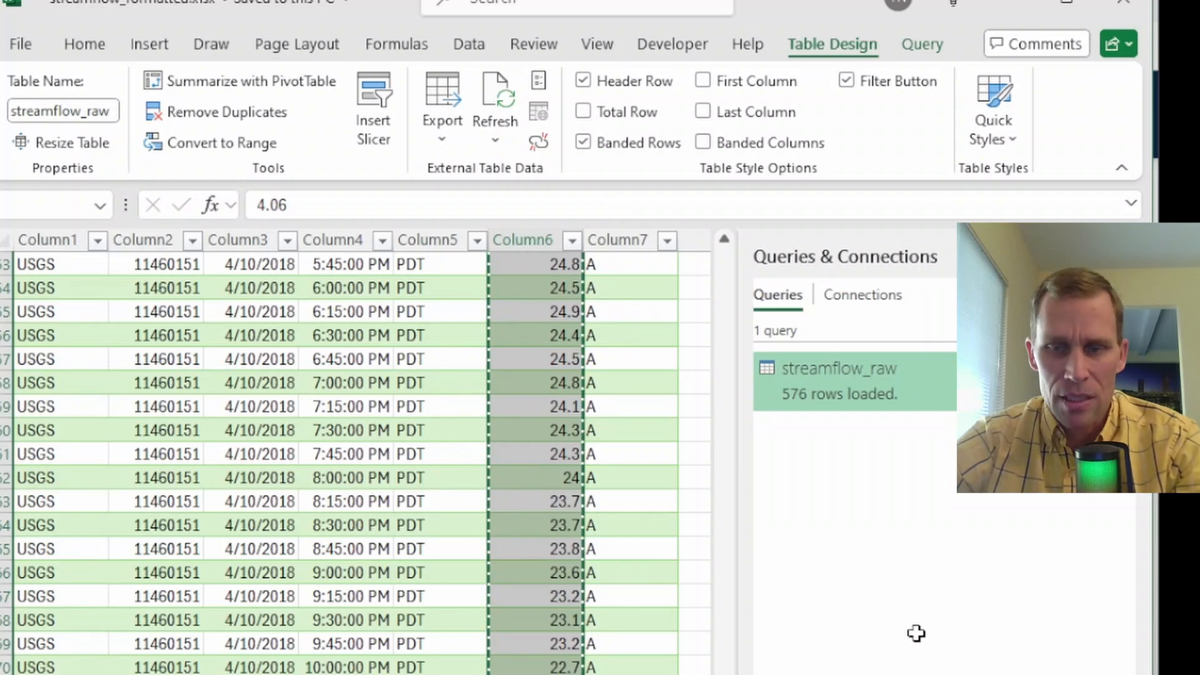
# - Paste the copied flows into HEC-DSSVue's Value column from ordinate 1, check the last ordinates, and save the record
pyautogui.hotkey('alt', 'Tab')
pyautogui.click(734, 504)
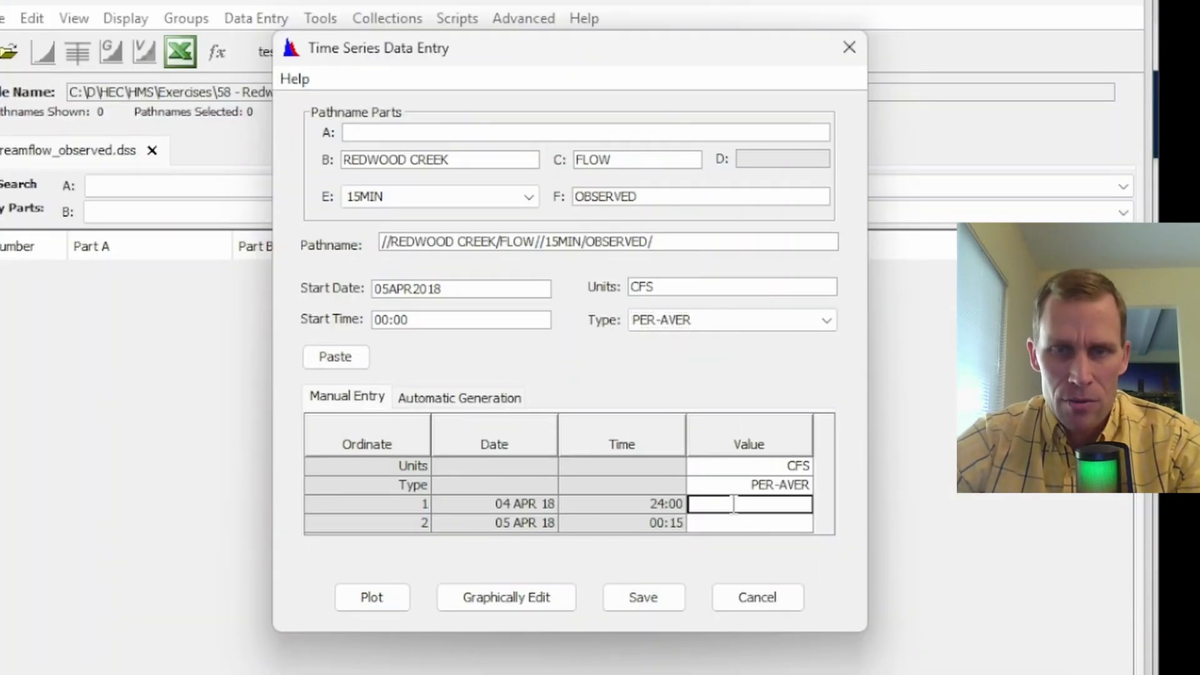
pyautogui.hotkey('ctrl', 'v')
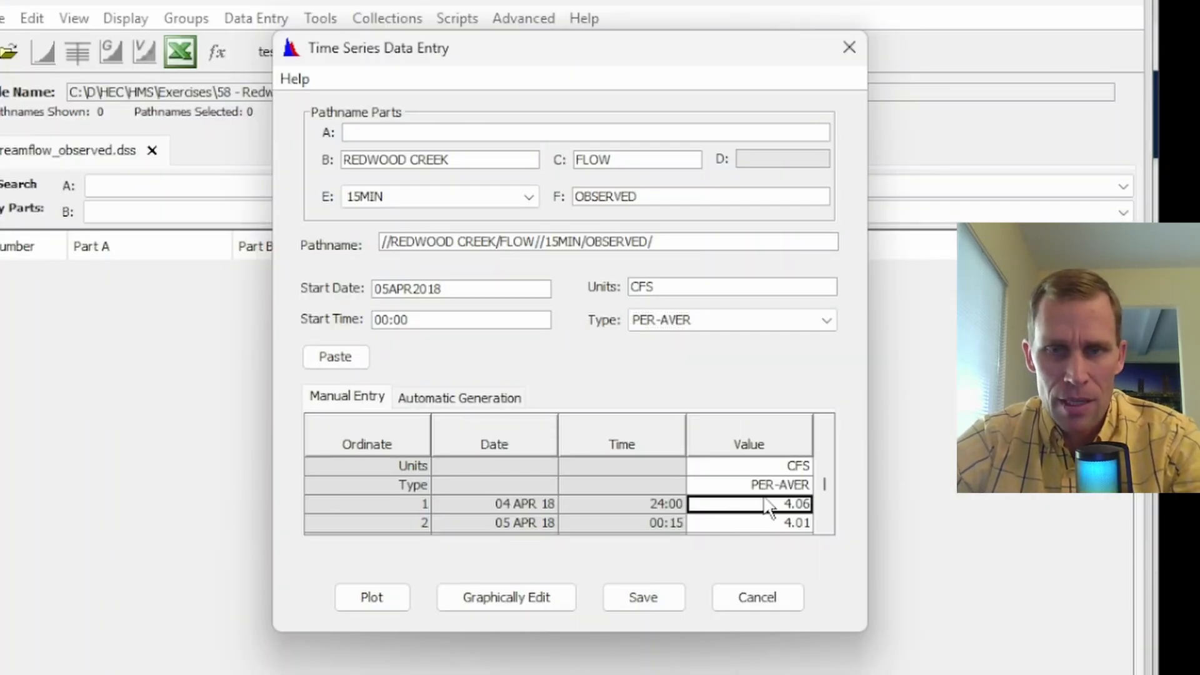
pyautogui.moveTo(827, 483); pyautogui.dragTo(831, 511)
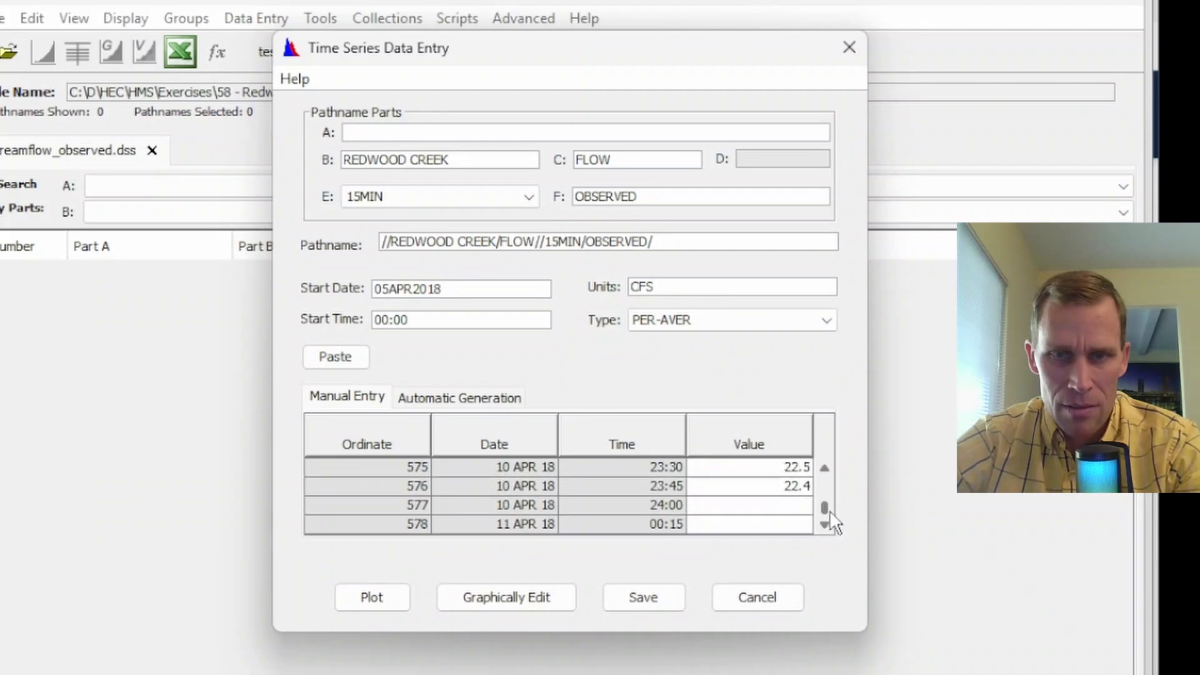
pyautogui.click(667, 595)
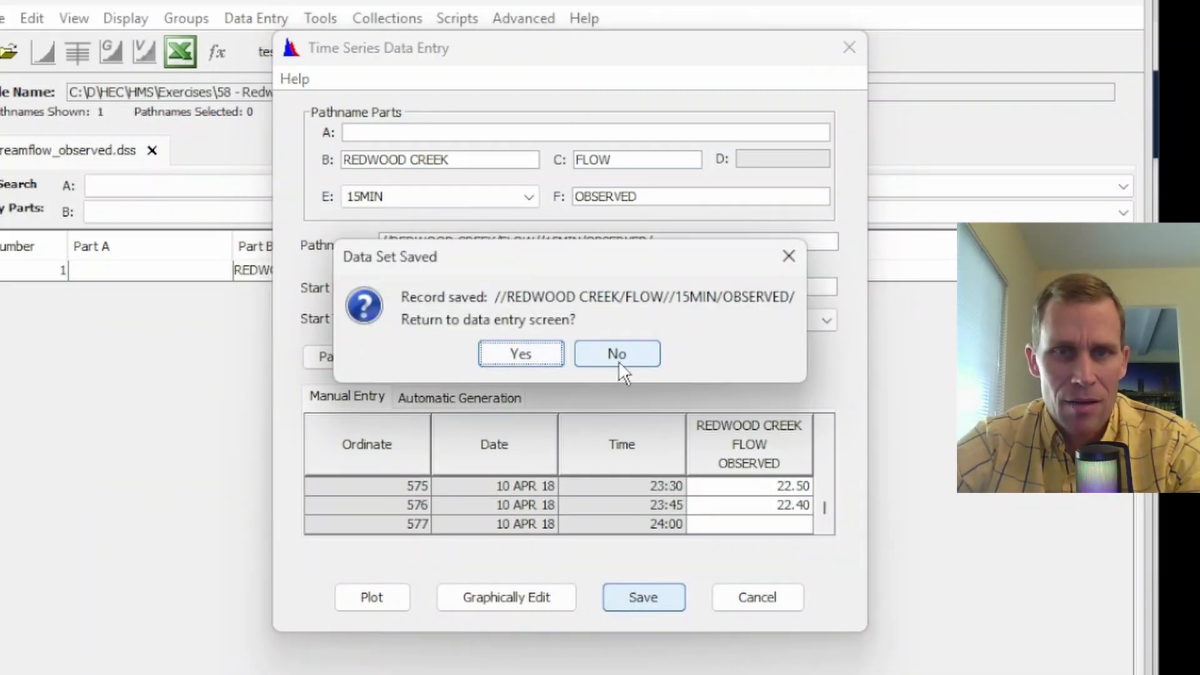
# - Exit time series data entry and try to plot the saved REDWOOD CREEK flow record
pyautogui.click(616, 354)
pyautogui.click(275, 272)
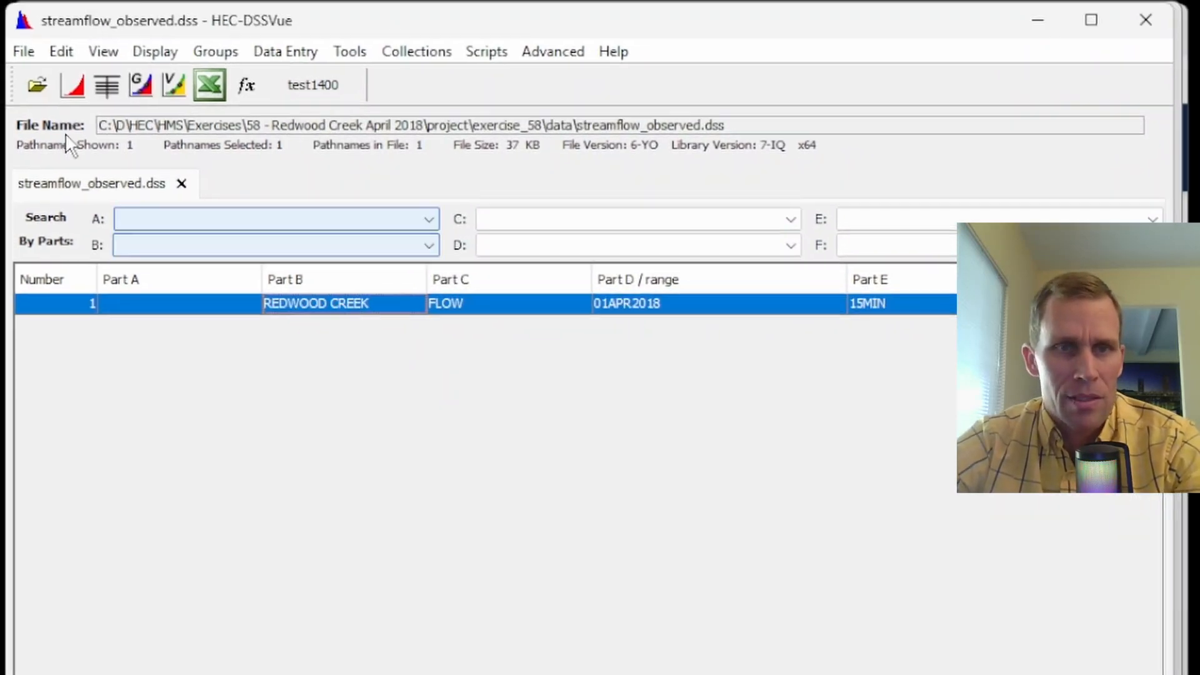
pyautogui.click(73, 87)
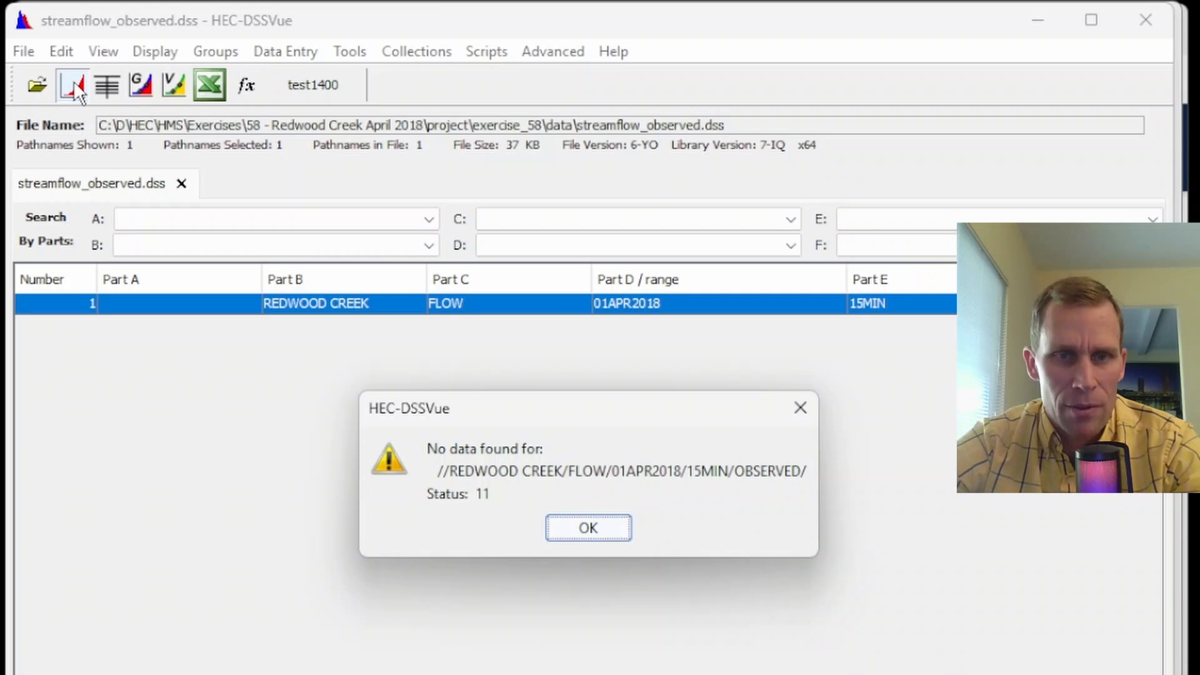
pyautogui.press('Return')
# - Duplicate the REDWOOD CREEK flow record with its F part set to OBSERVED1
pyautogui.rightClick(588, 302)
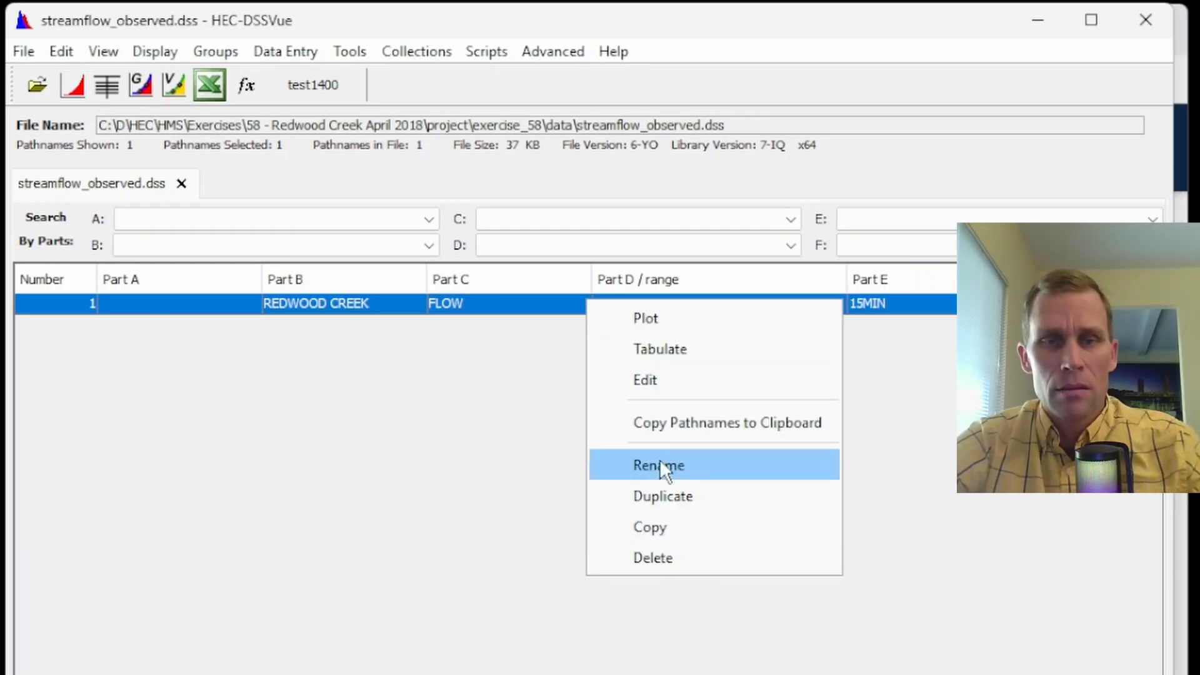
pyautogui.click(678, 494)
pyautogui.write('1')
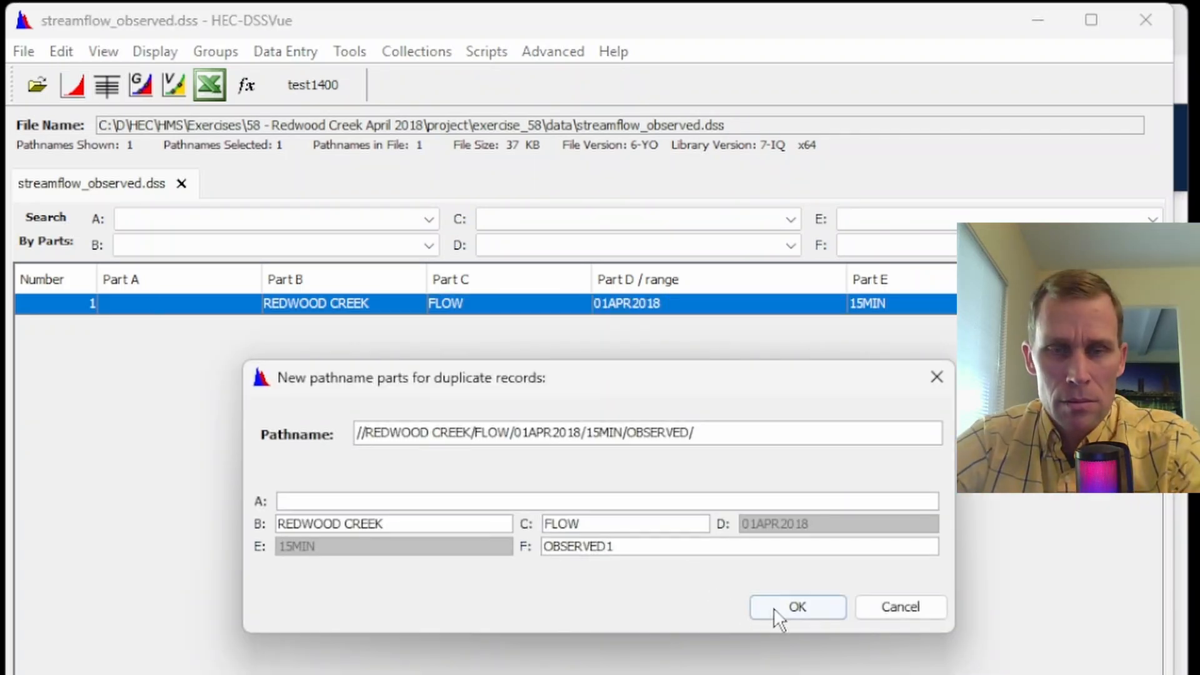
pyautogui.click(796, 607)
pyautogui.click(845, 529)
# - Plot the OBSERVED flow record for Redwood Creek, examine the hydrograph and close the plot
pyautogui.click(361, 305)
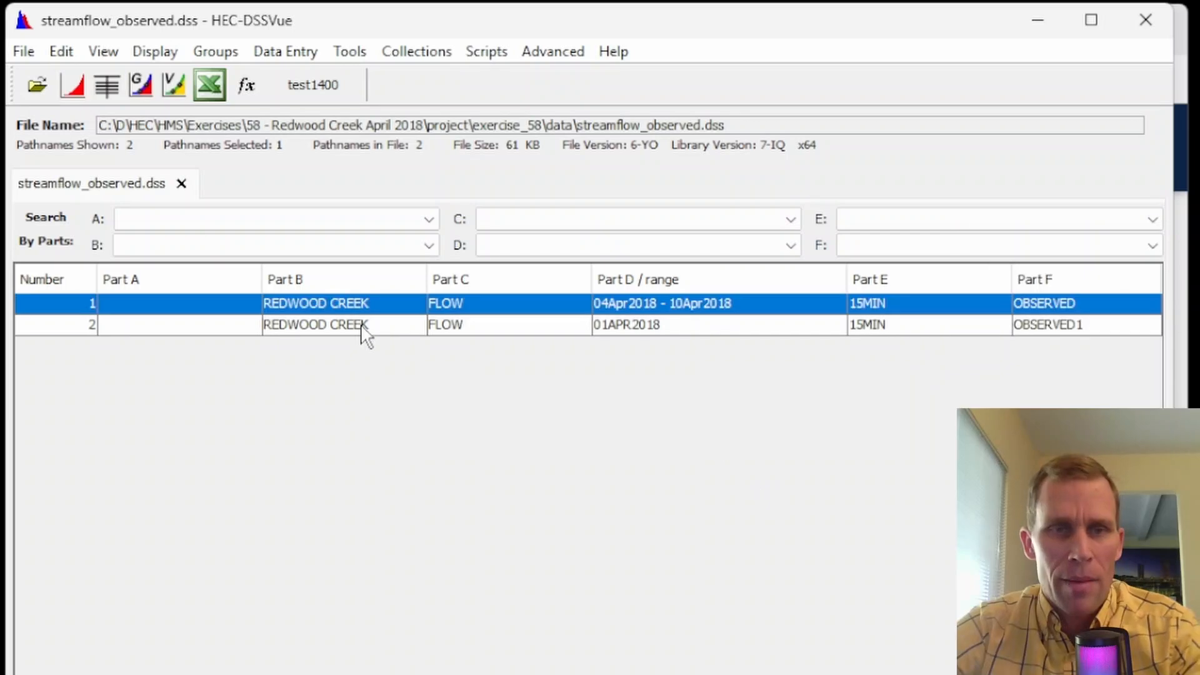
pyautogui.click(363, 324)
pyautogui.click(365, 308)
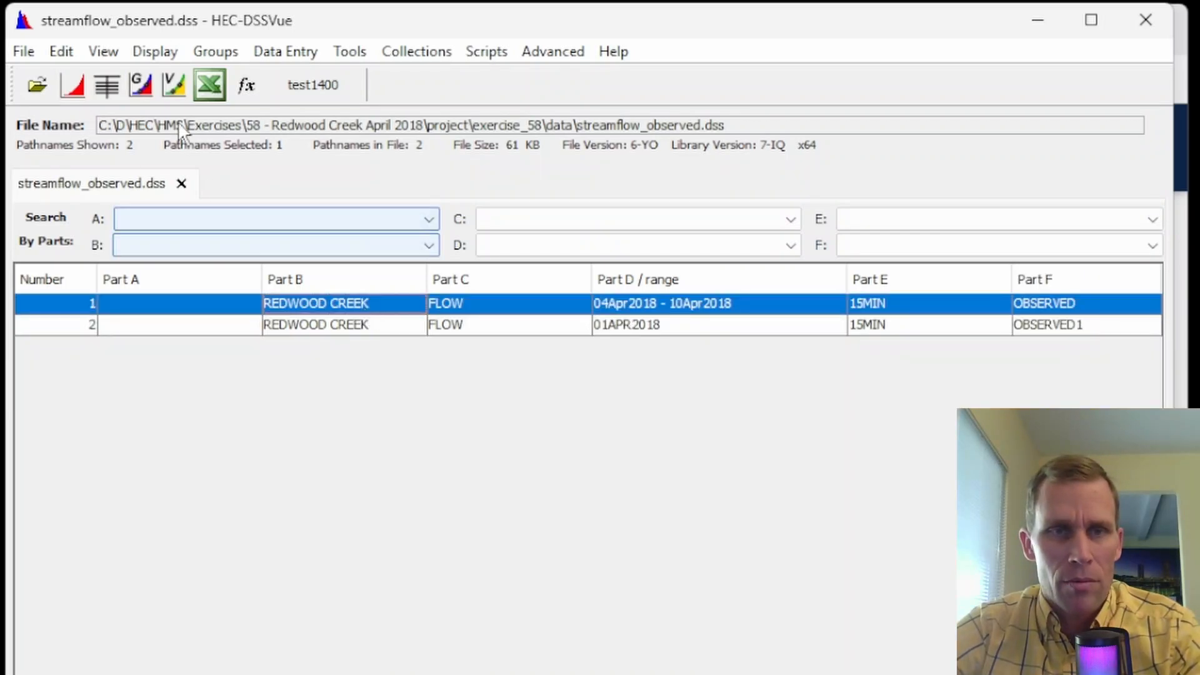
pyautogui.click(73, 86)
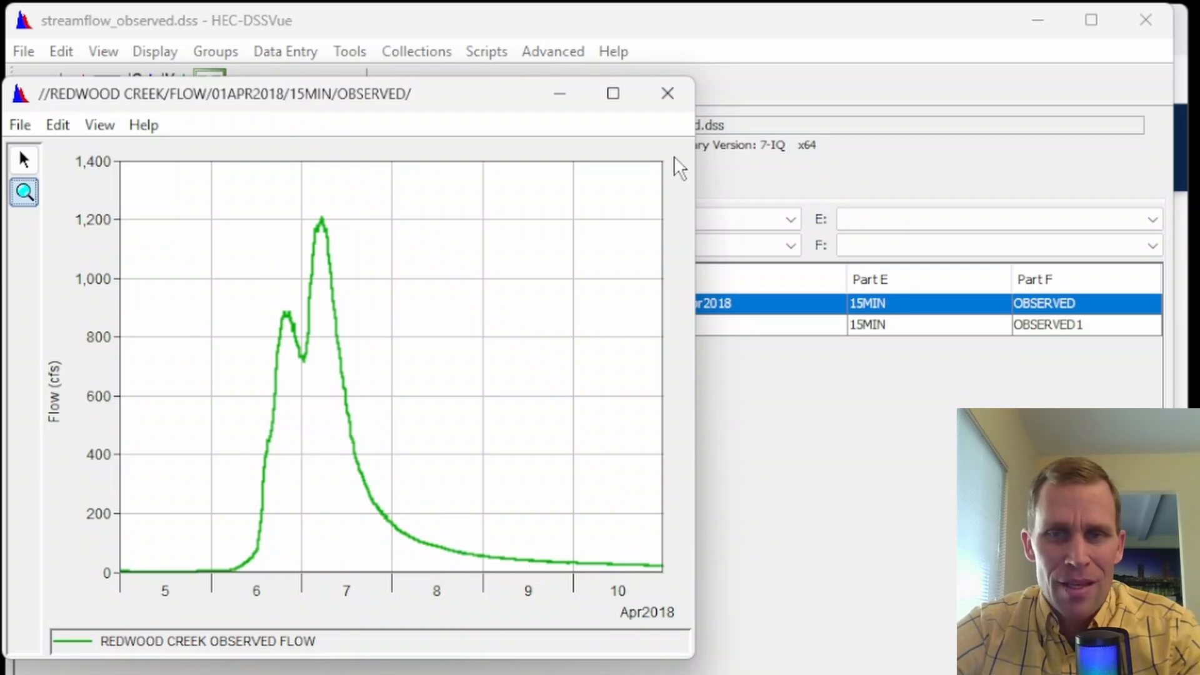
pyautogui.click(668, 93)
# - Tabulate the OBSERVED 15-minute flow record, check its final ordinates and close the table
pyautogui.click(1063, 299)
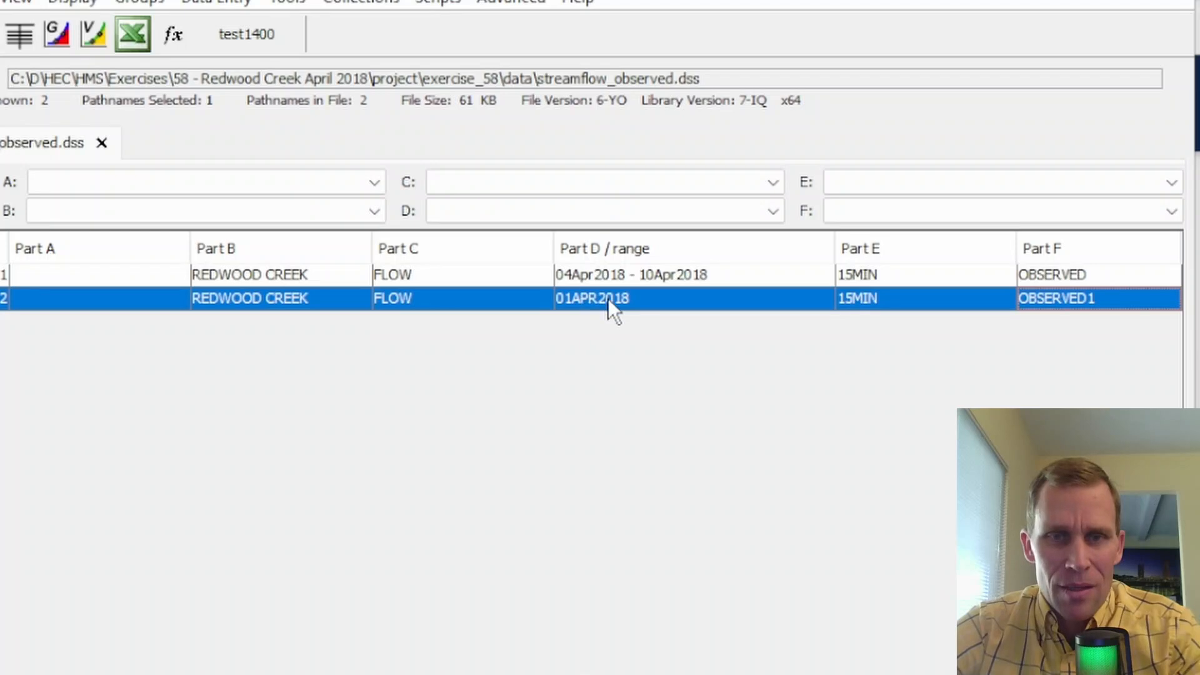
pyautogui.click(238, 277)
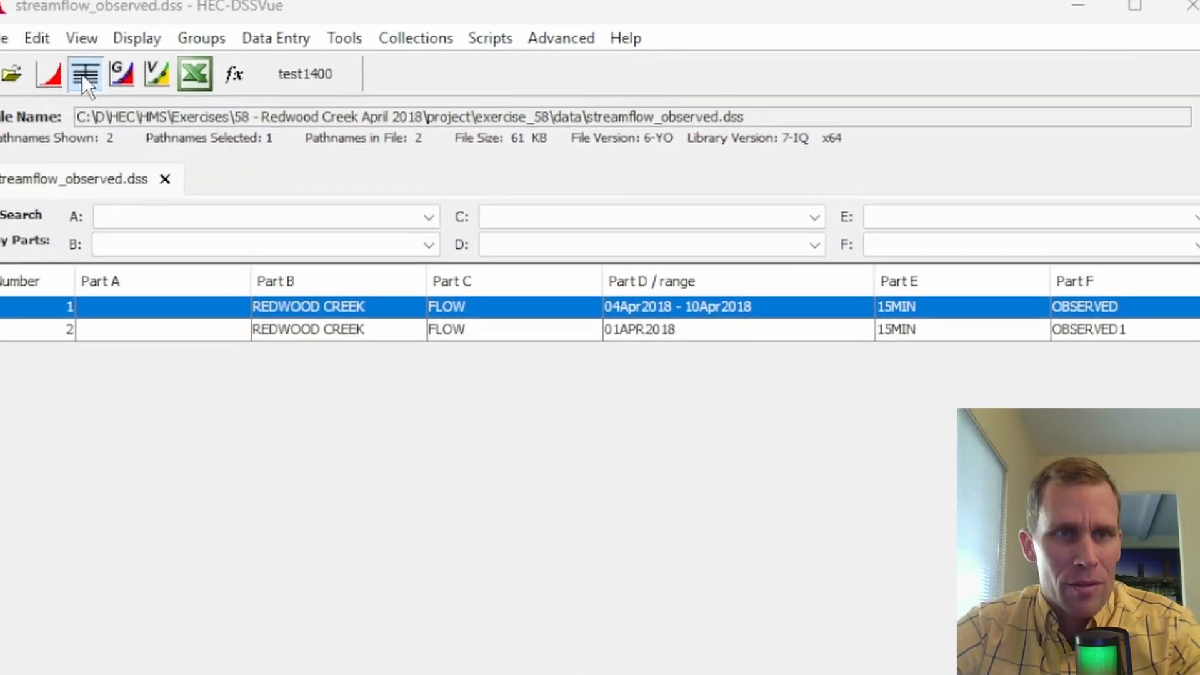
pyautogui.click(19, 35)
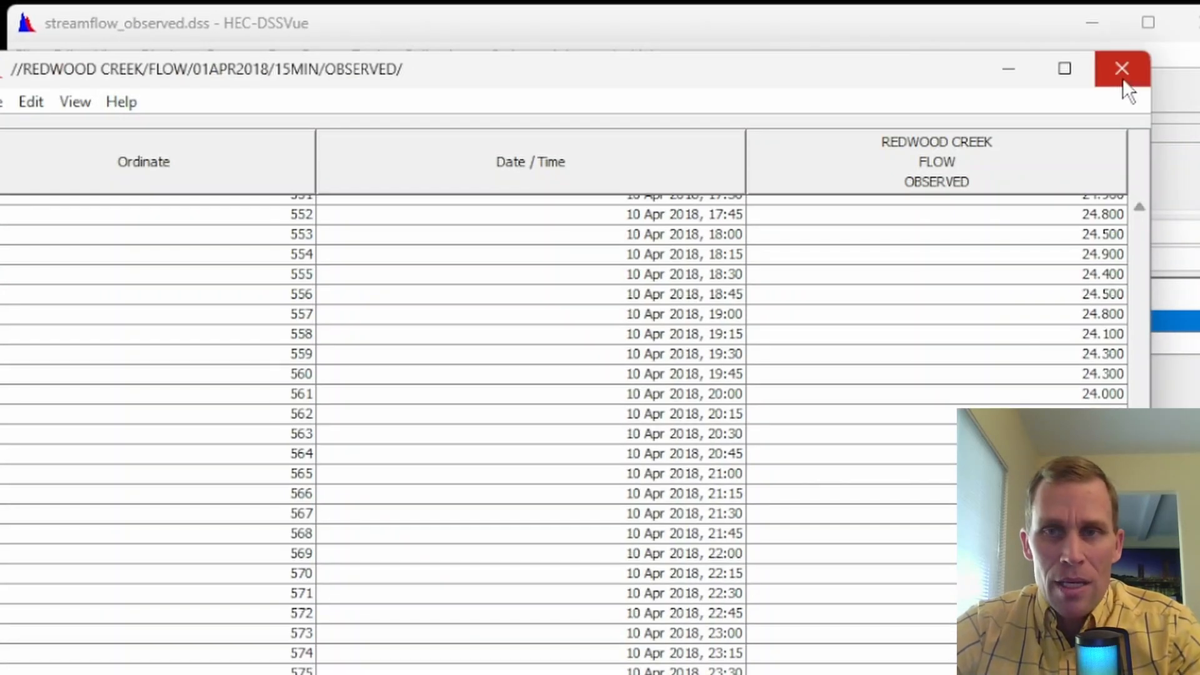
pyautogui.click(1121, 70)
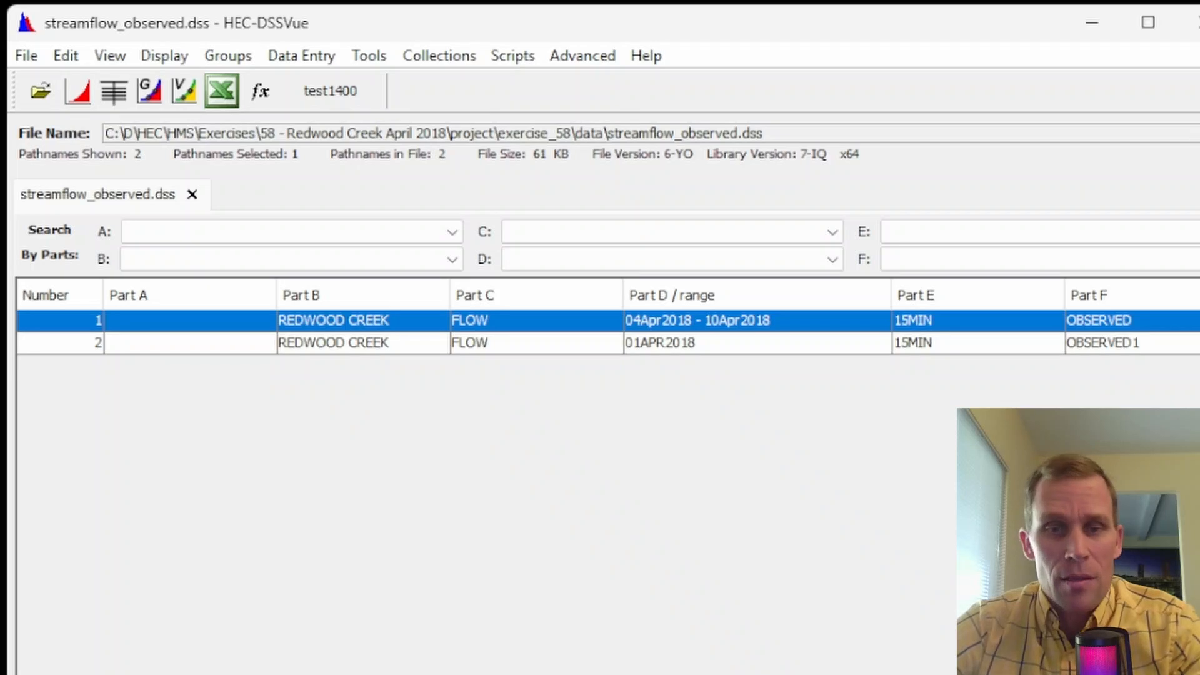
# - Switch to HEC-HMS and create a discharge gage named Gage 1 in the time-series data
pyautogui.hotkey('alt', 'Tab')
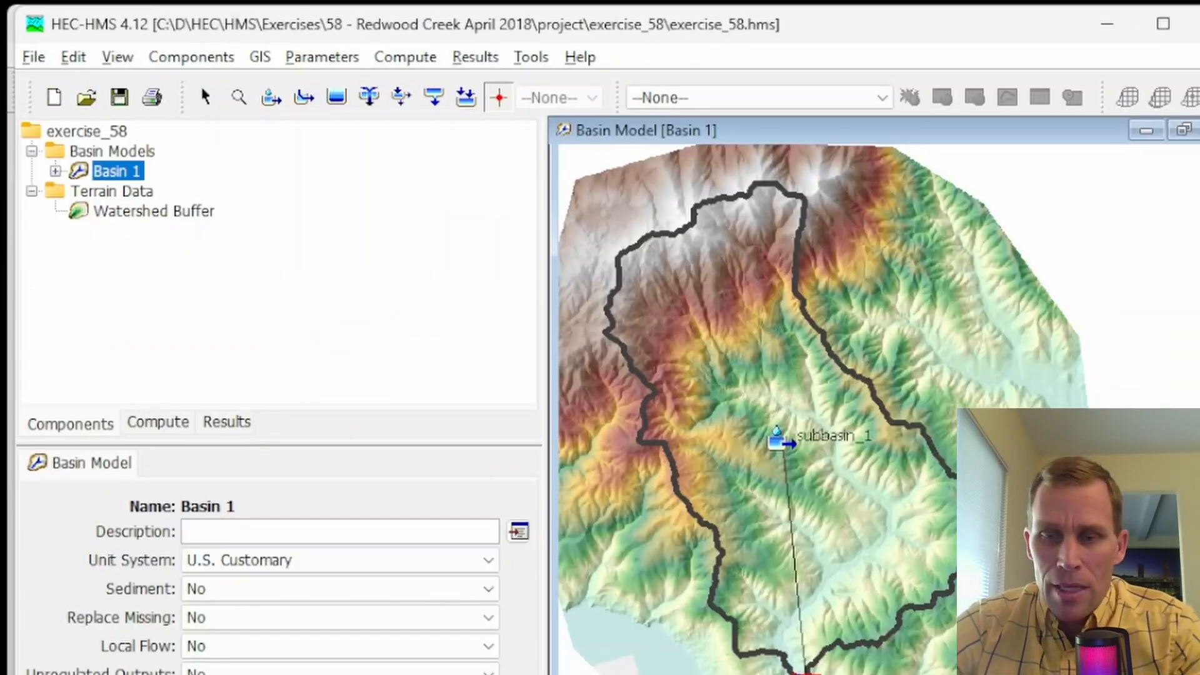
pyautogui.click(182, 58)
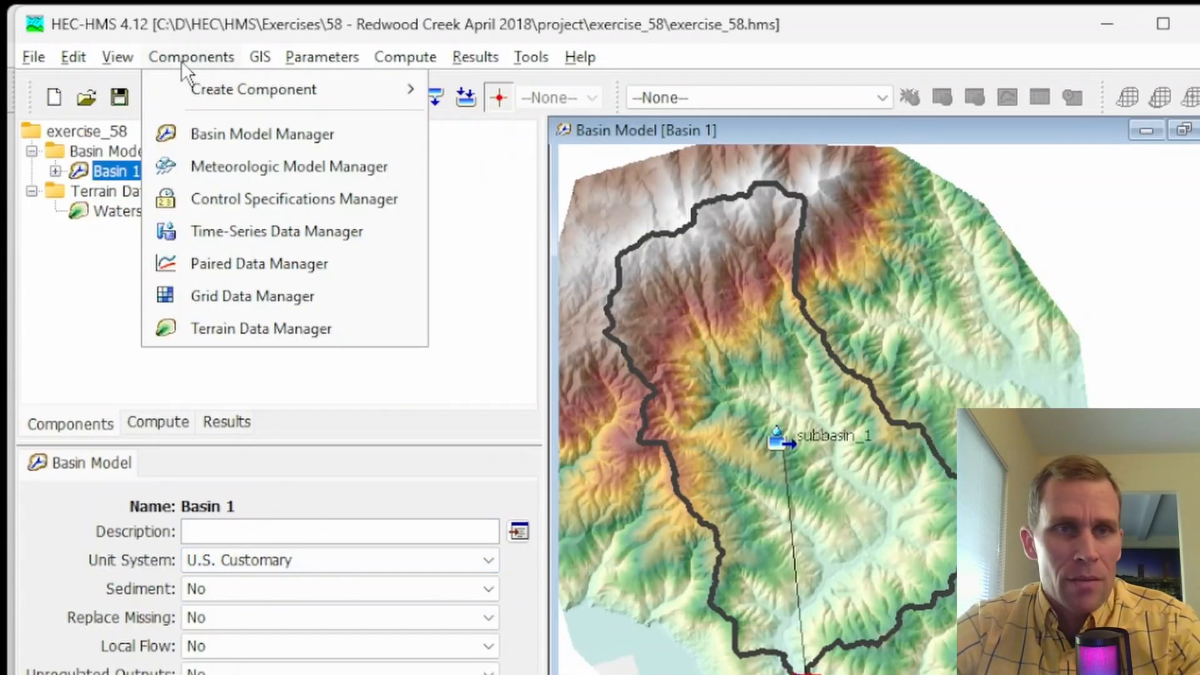
pyautogui.click(245, 227)
pyautogui.click(388, 263)
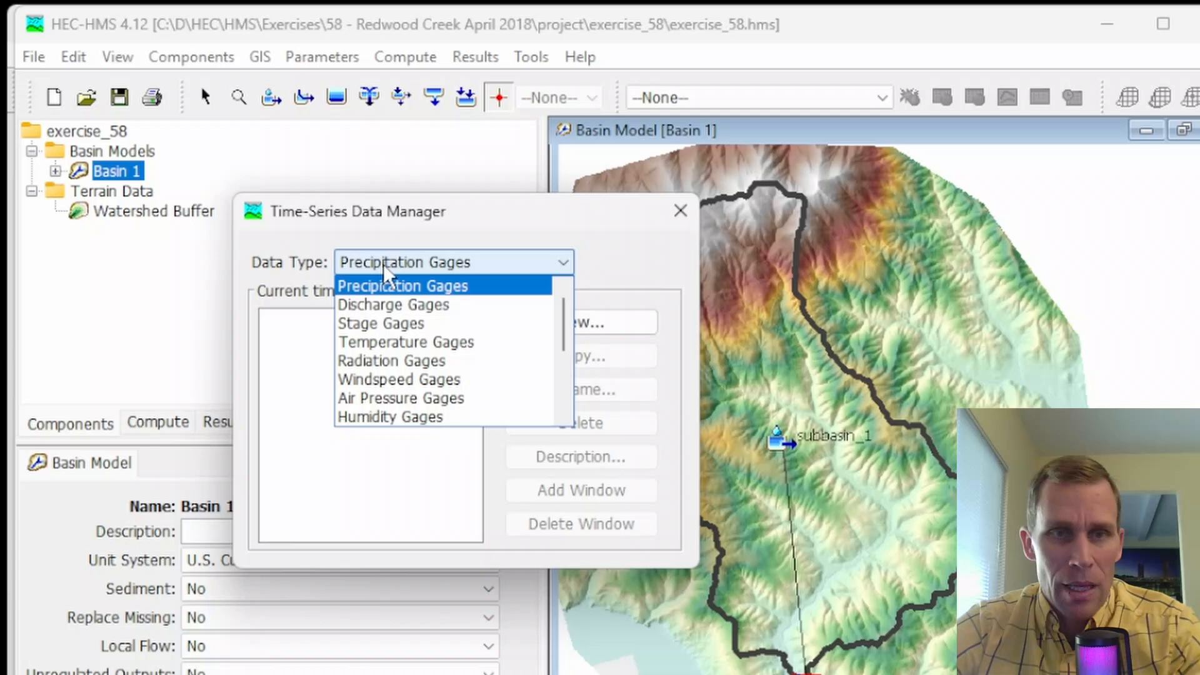
pyautogui.click(413, 306)
pyautogui.click(566, 325)
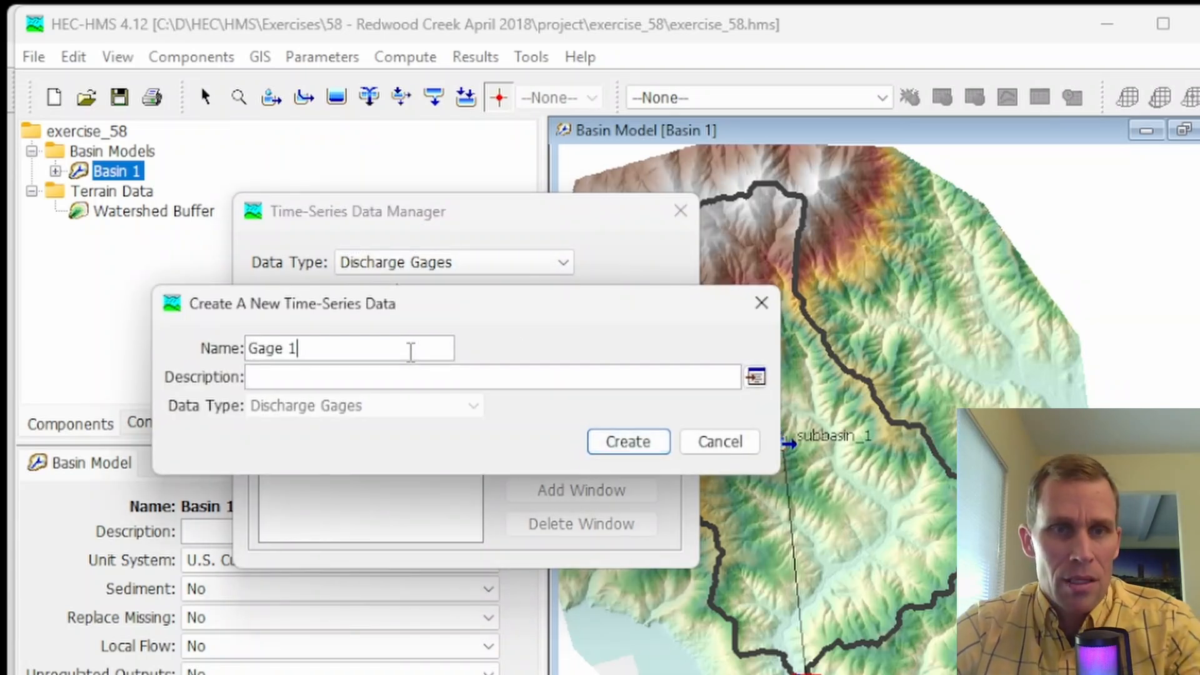
pyautogui.click(605, 445)
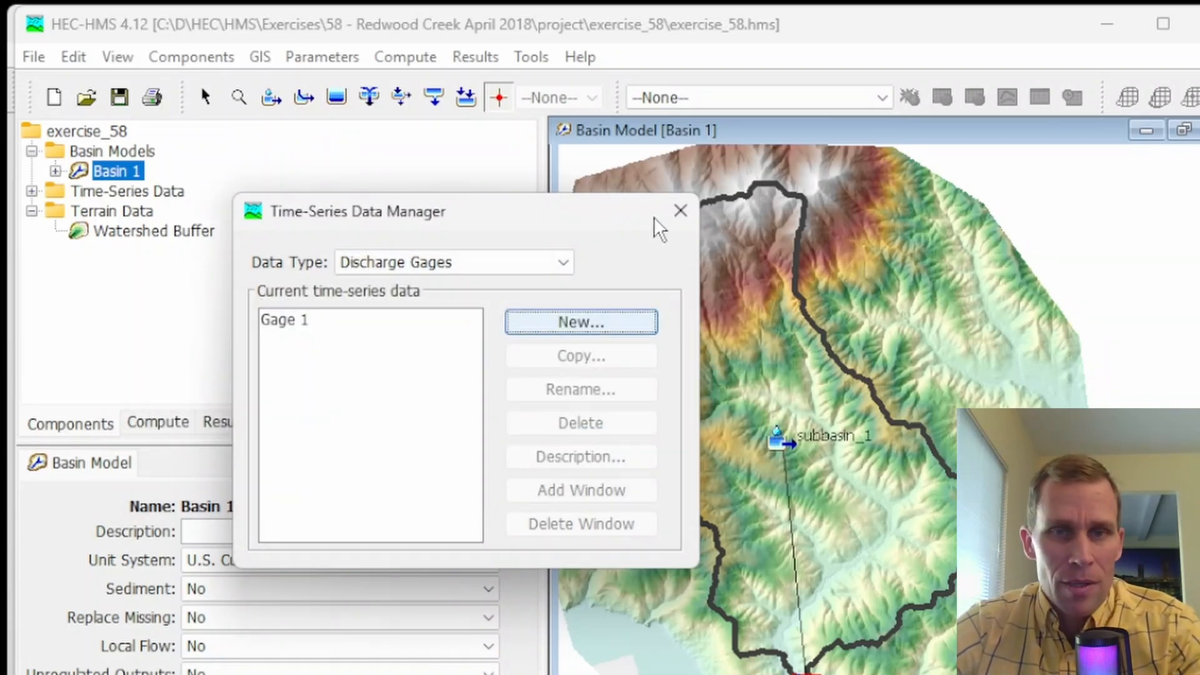
pyautogui.click(680, 210)
# - Open Gage 1 under the discharge gages and set its data source to Single Record HEC-DSS
pyautogui.click(31, 191)
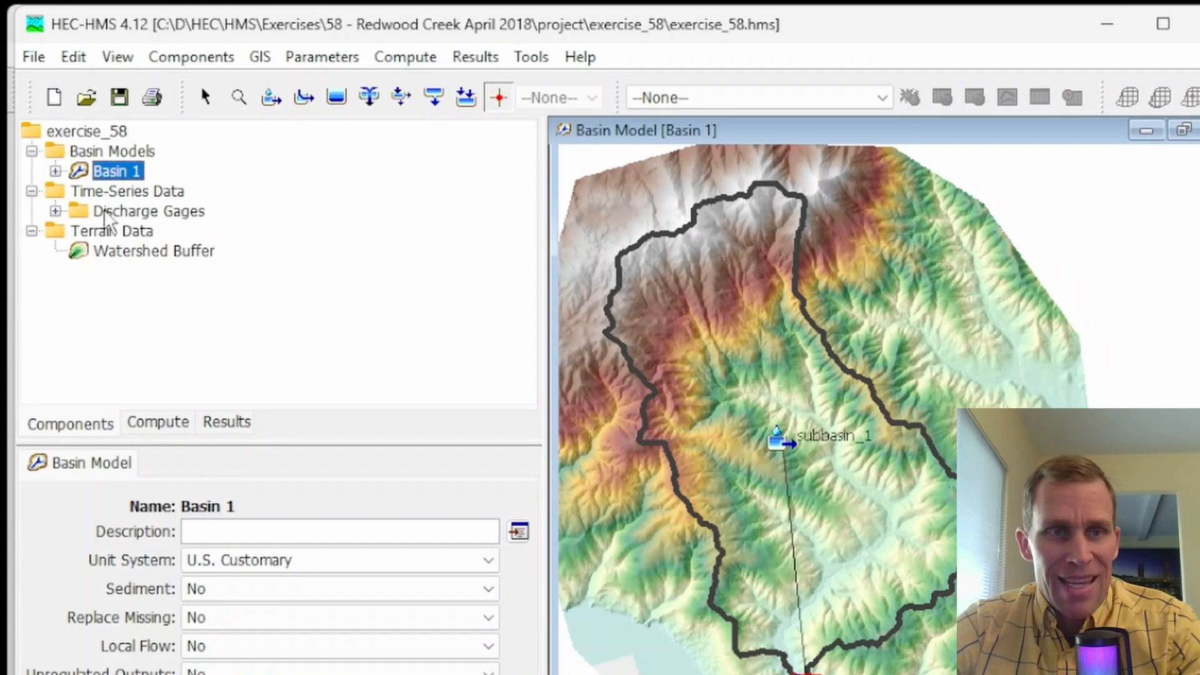
pyautogui.click(128, 217)
pyautogui.click(56, 210)
pyautogui.click(142, 232)
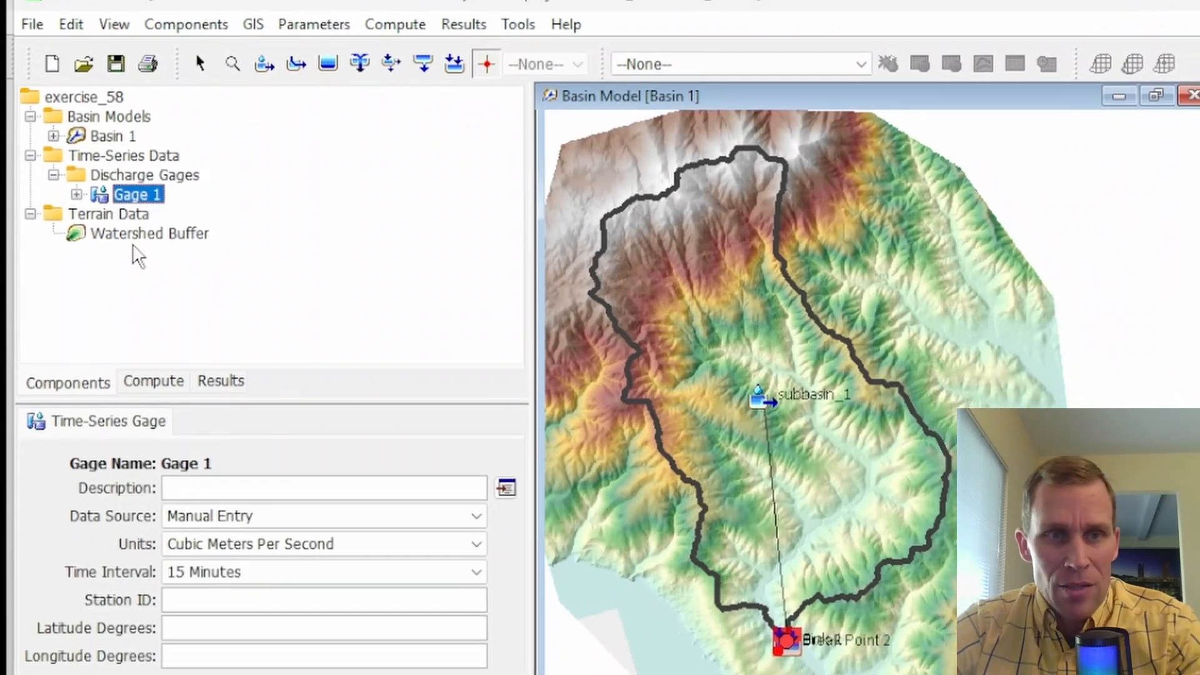
pyautogui.click(405, 516)
pyautogui.click(395, 552)
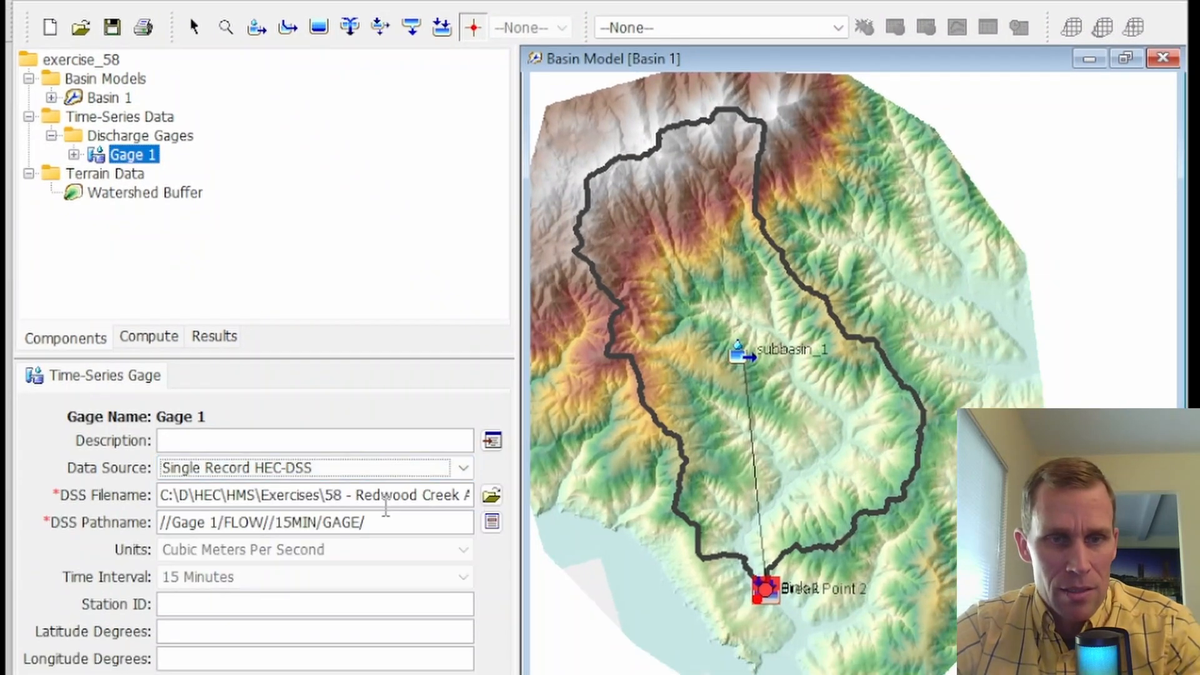
# - Set Gage 1's DSS file to streamflow_observed.dss in the exercise_58 project's data folder
pyautogui.click(491, 496)
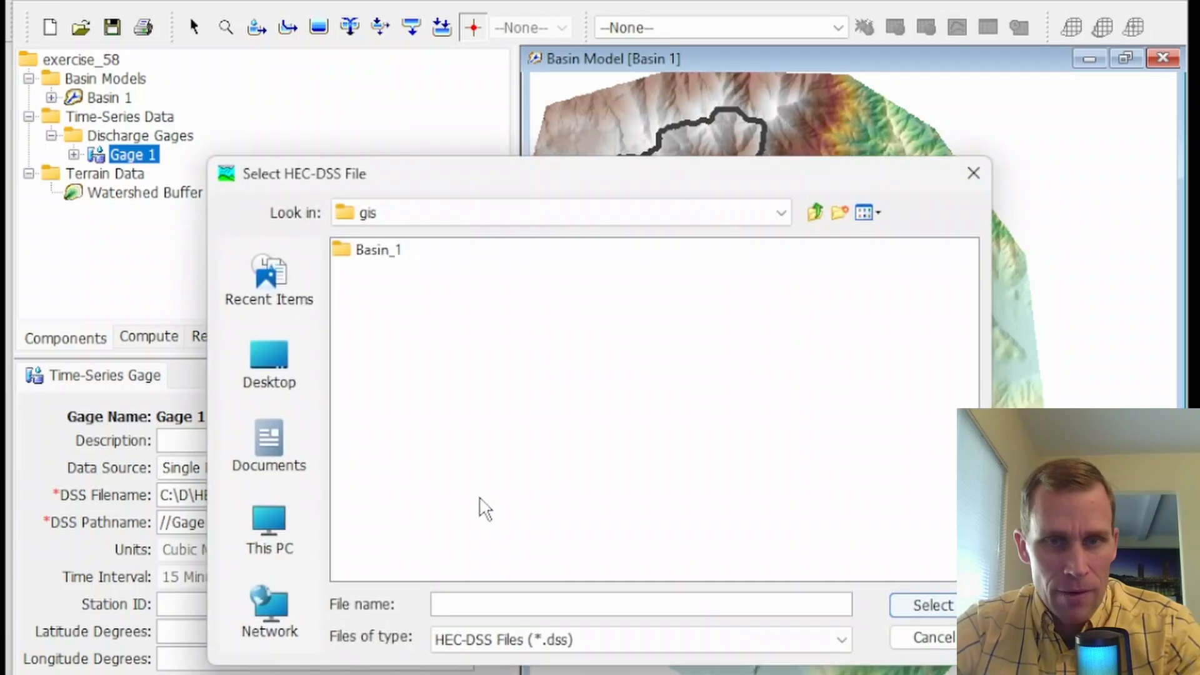
pyautogui.click(816, 214)
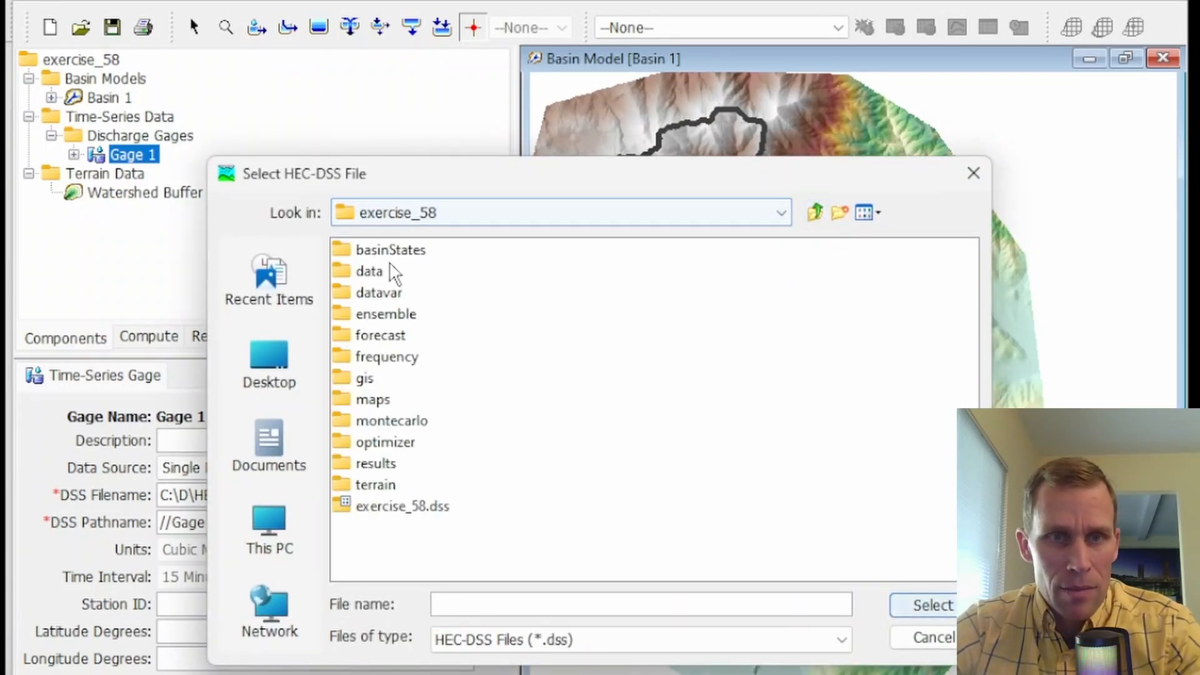
pyautogui.doubleClick(381, 271)
pyautogui.click(916, 610)
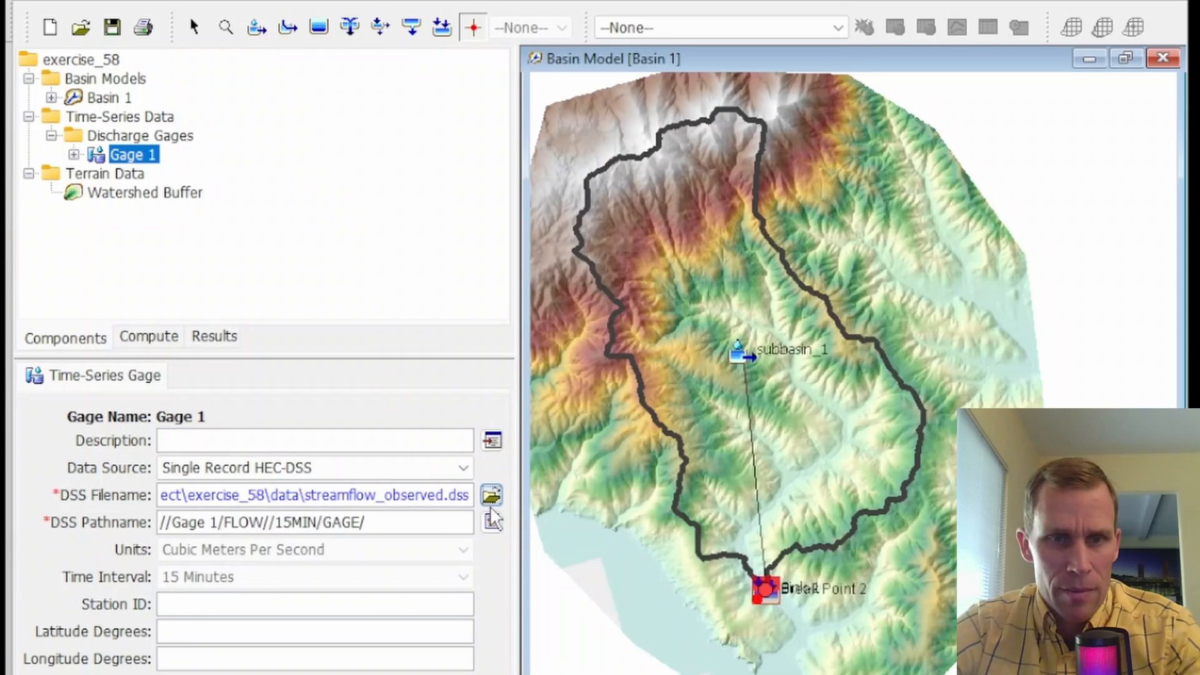
# - Set Gage 1's DSS pathname to the REDWOOD CREEK FLOW 15MIN record for 04Apr2018 - 10Apr2018 and save the project
pyautogui.click(493, 521)
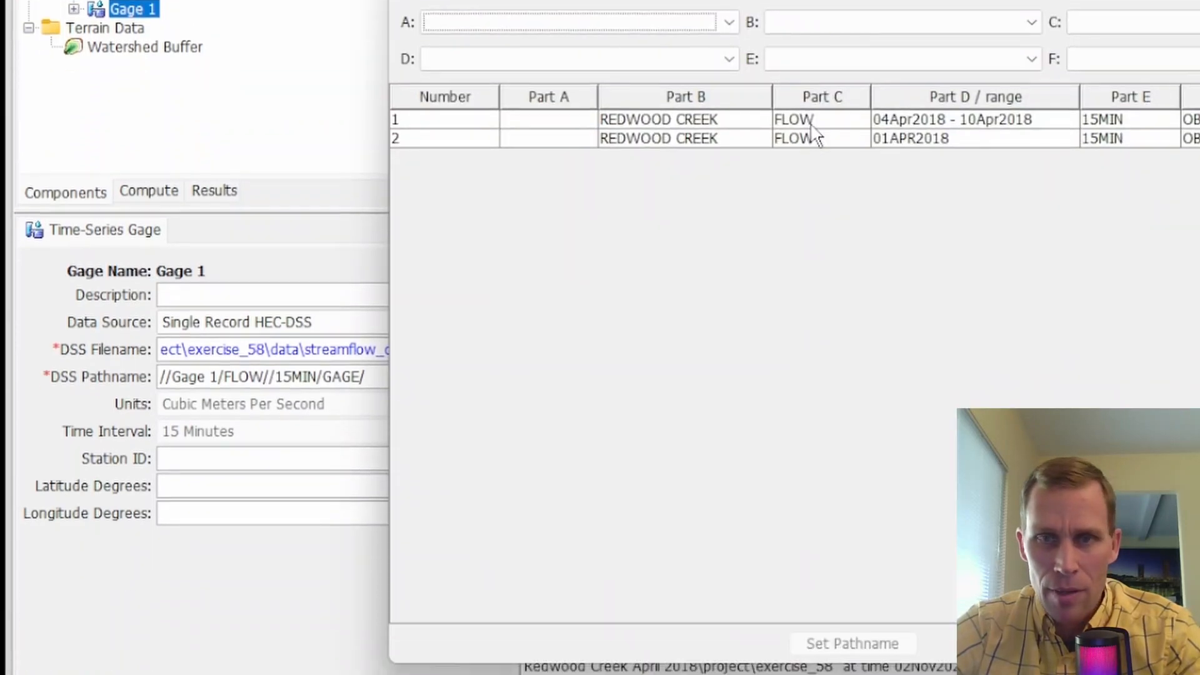
pyautogui.click(813, 124)
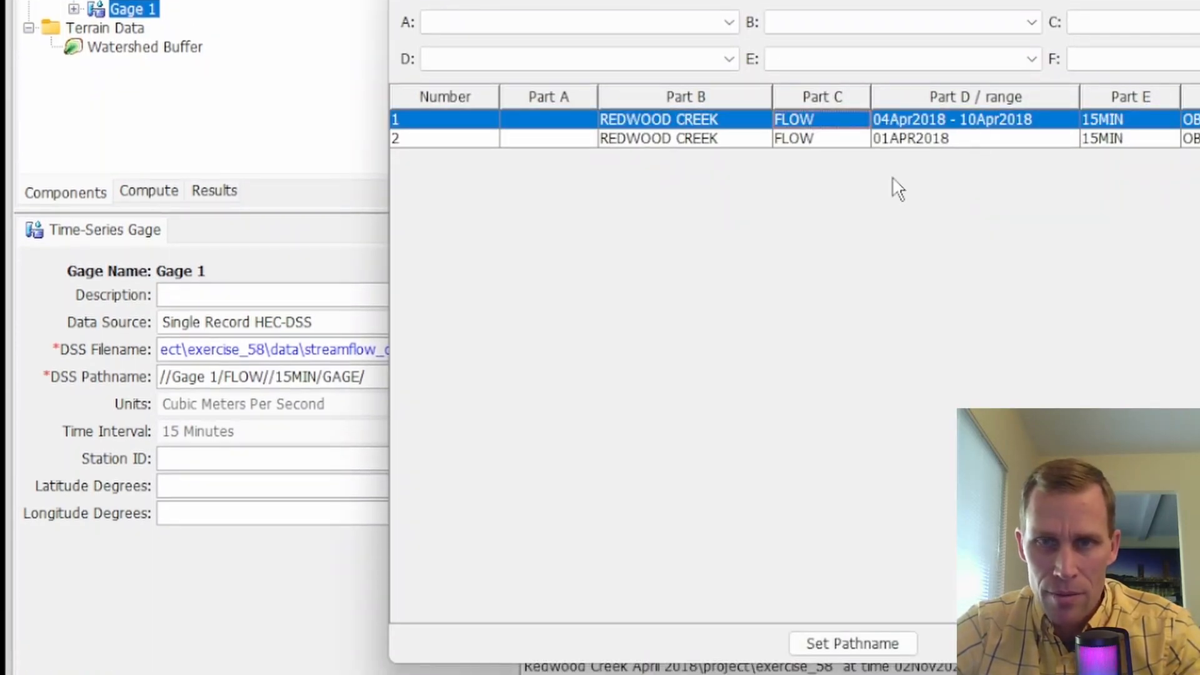
pyautogui.click(848, 643)
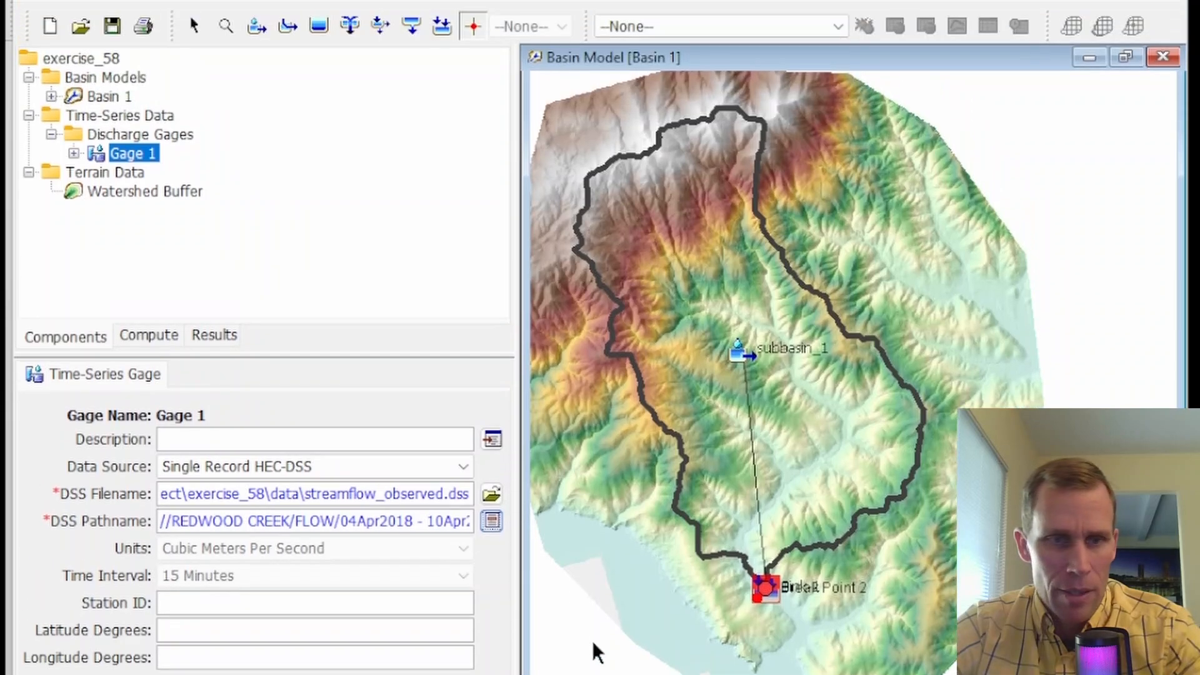
pyautogui.click(113, 26)
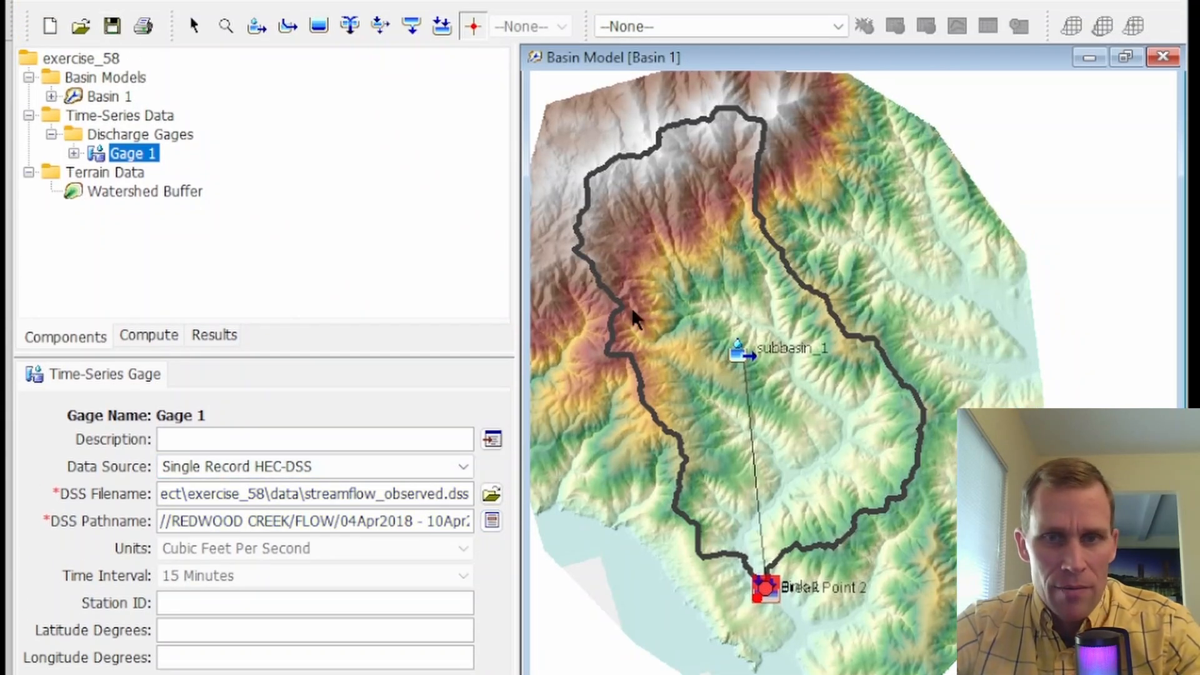
# - Assign Gage 1 as the observed flow of subbasin_1
pyautogui.click(675, 319)
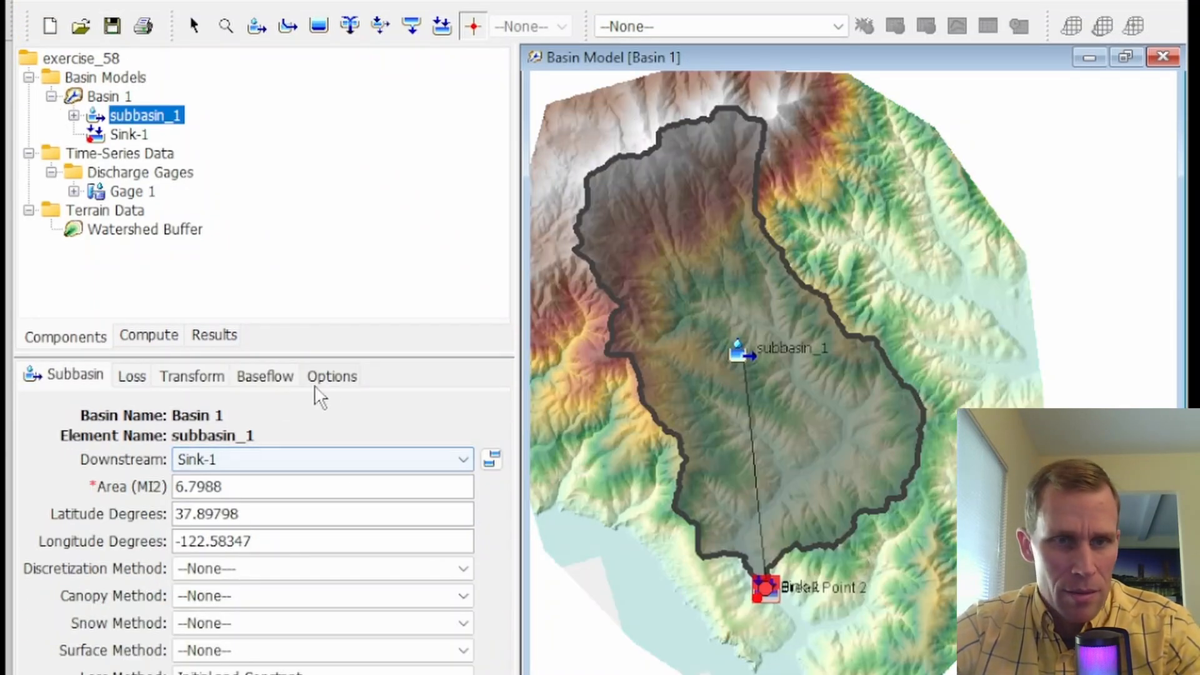
pyautogui.click(331, 376)
pyautogui.click(164, 462)
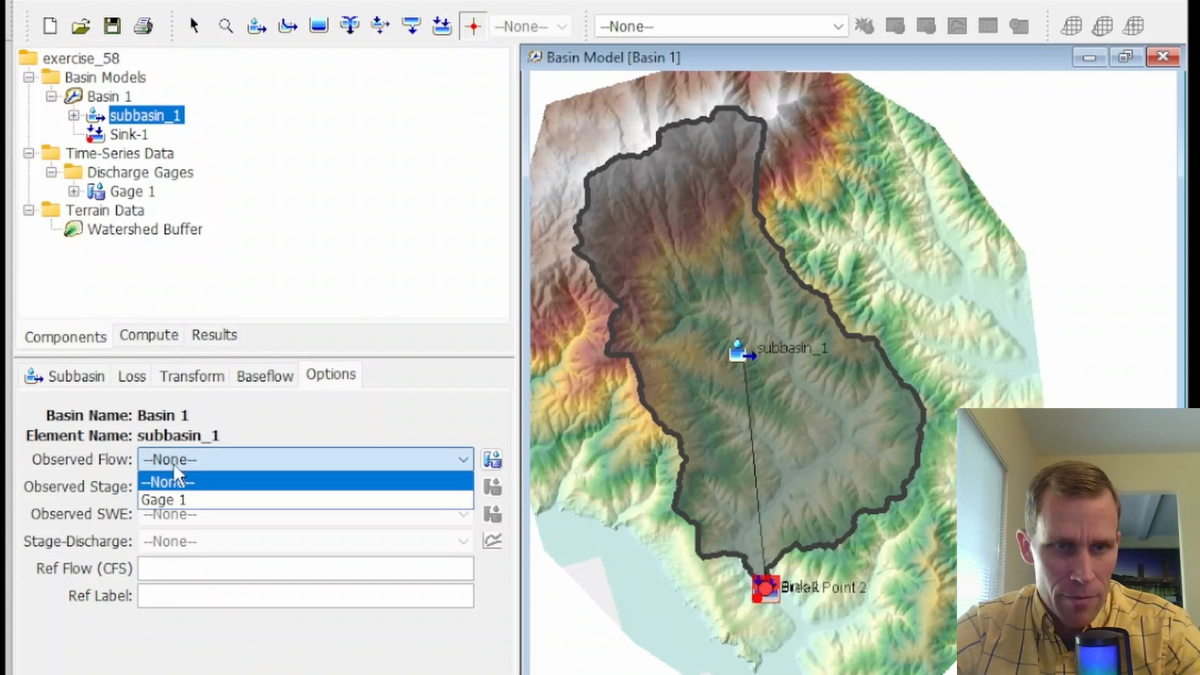
pyautogui.click(182, 501)
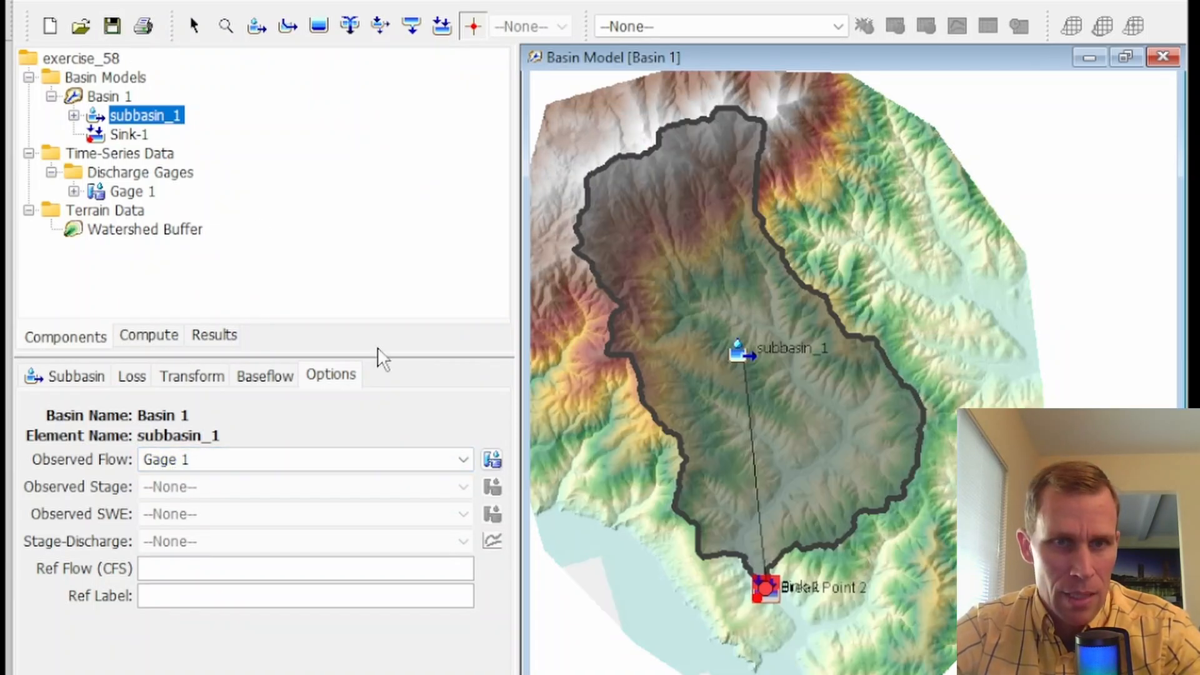
# - Assign Gage 1 as the observed flow of Sink-1 and save the project
pyautogui.click(765, 589)
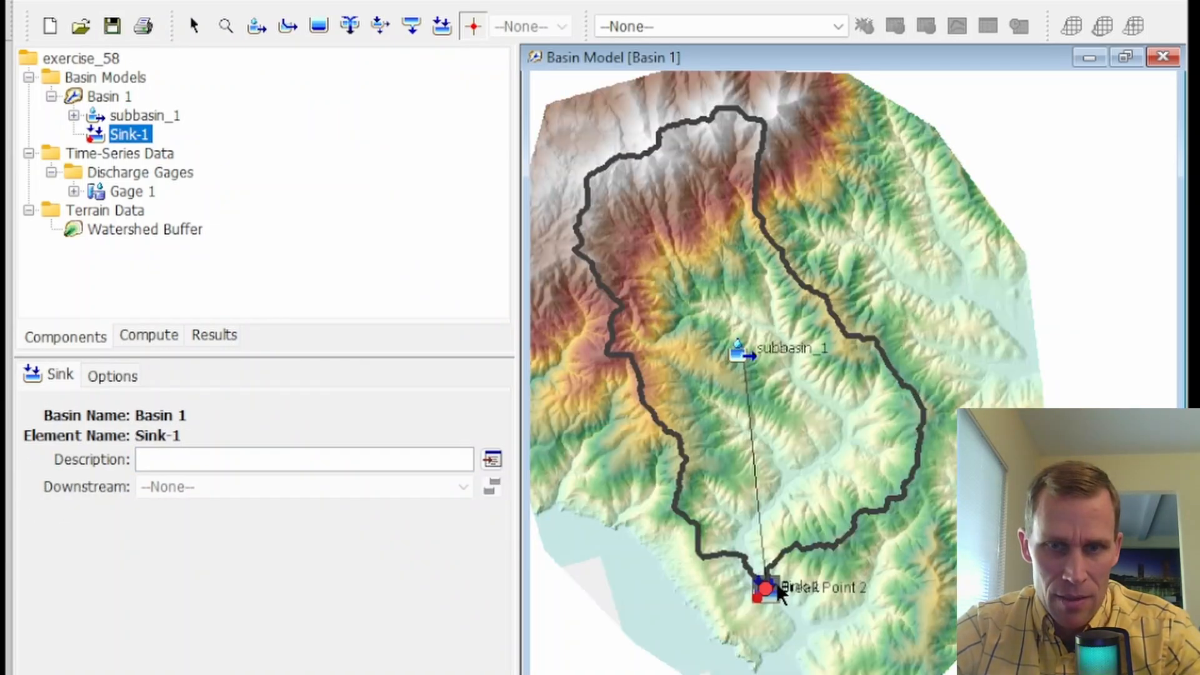
pyautogui.click(113, 377)
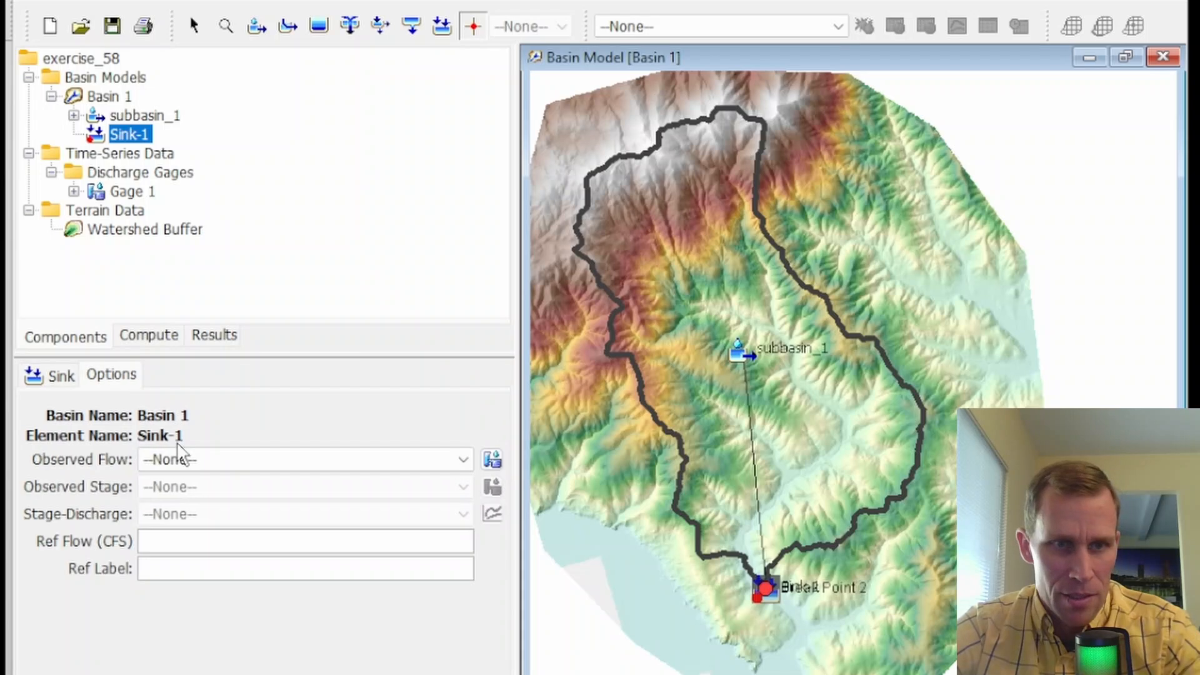
pyautogui.click(193, 460)
pyautogui.click(207, 502)
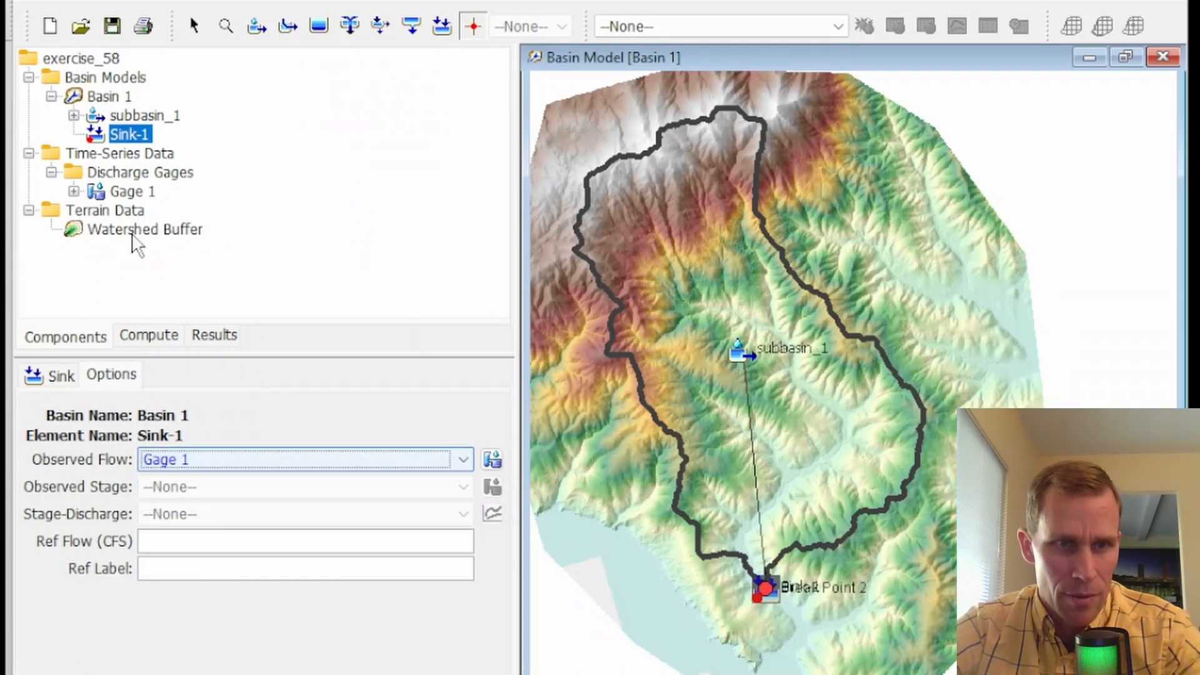
pyautogui.click(112, 26)
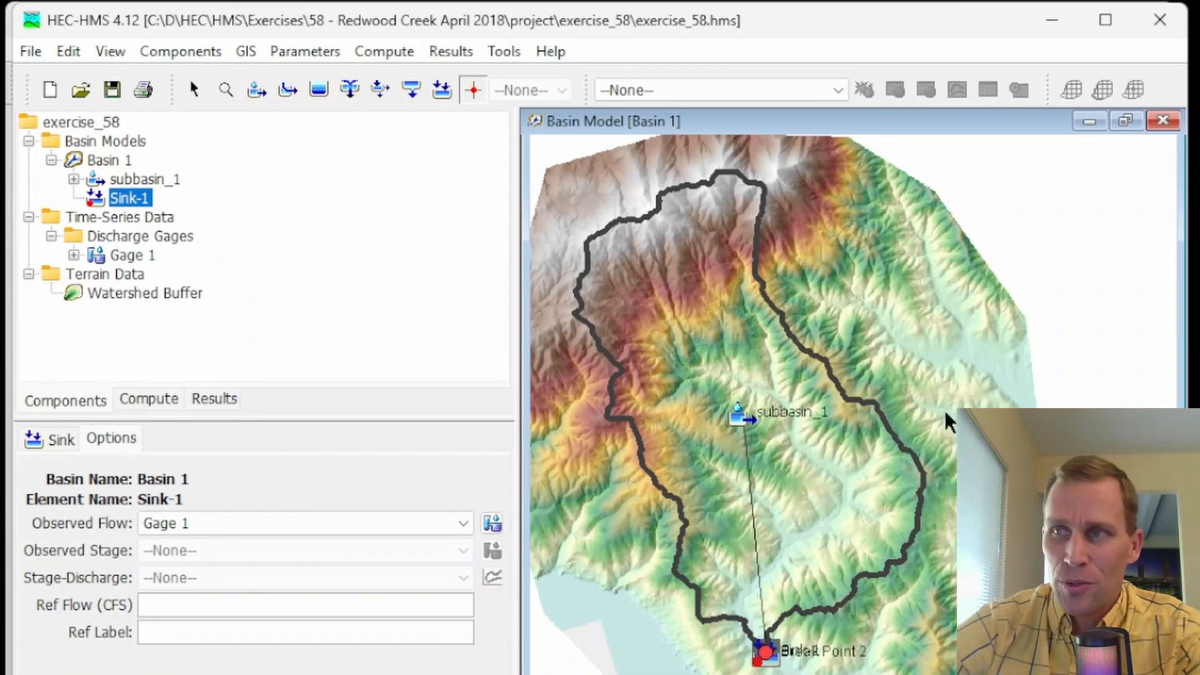
# - Create new control specifications named Control 1
pyautogui.click(159, 50)
pyautogui.click(204, 191)
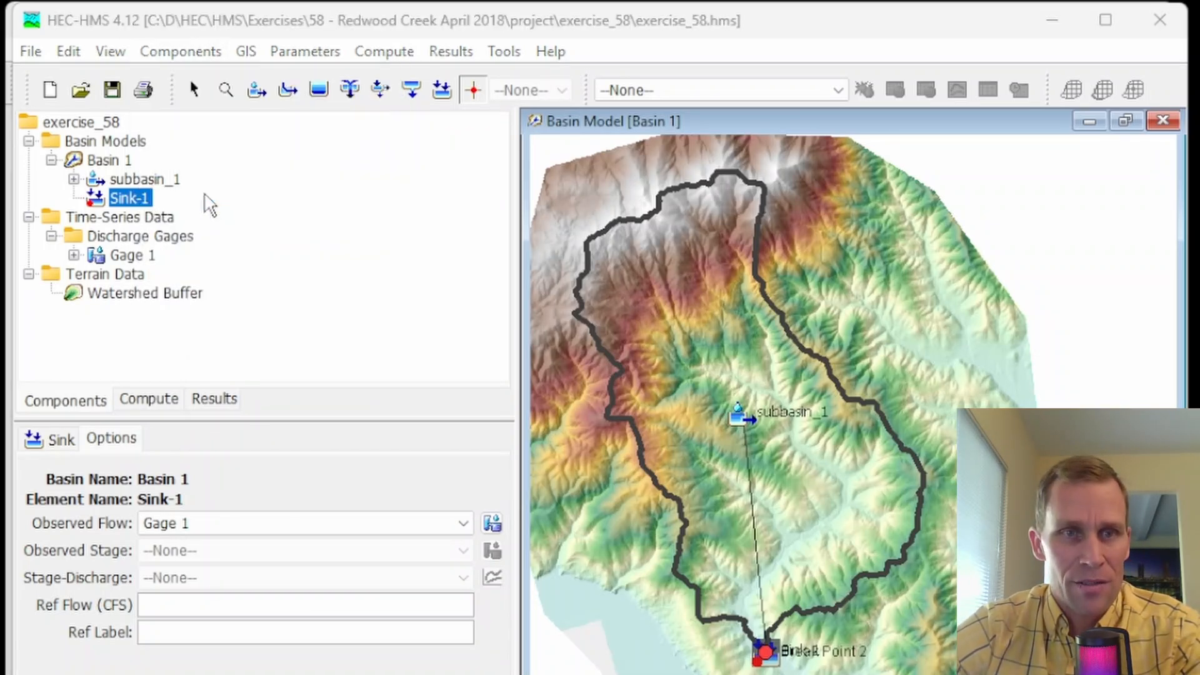
pyautogui.click(554, 267)
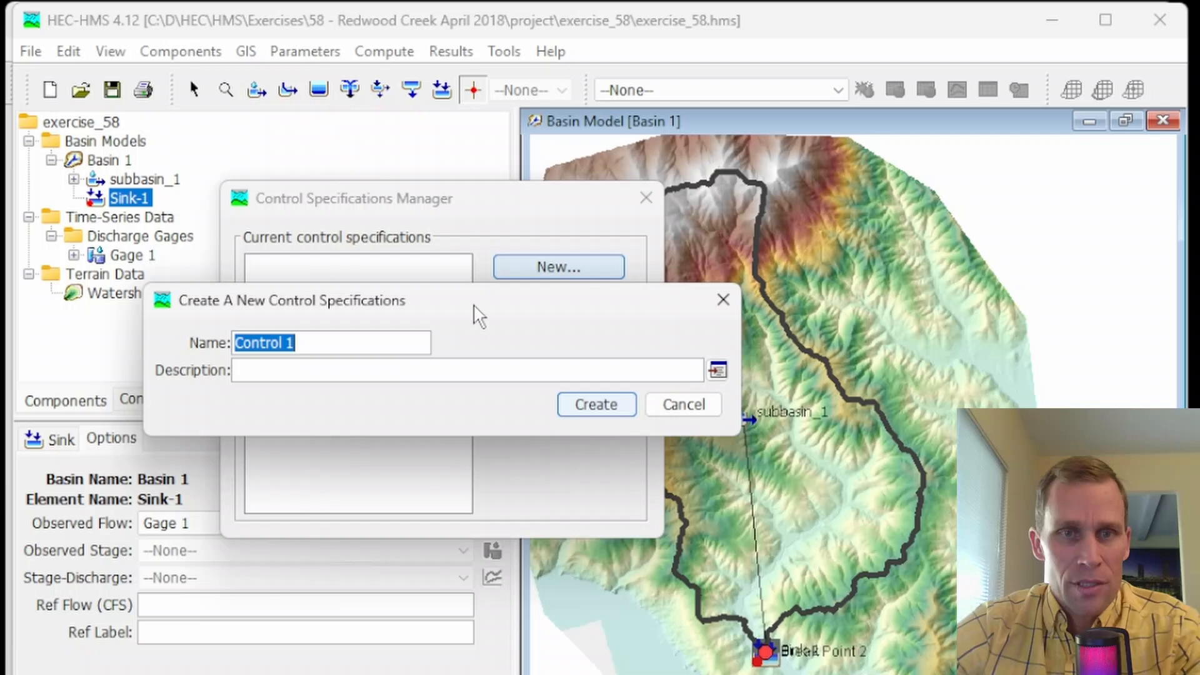
pyautogui.click(597, 405)
pyautogui.click(646, 198)
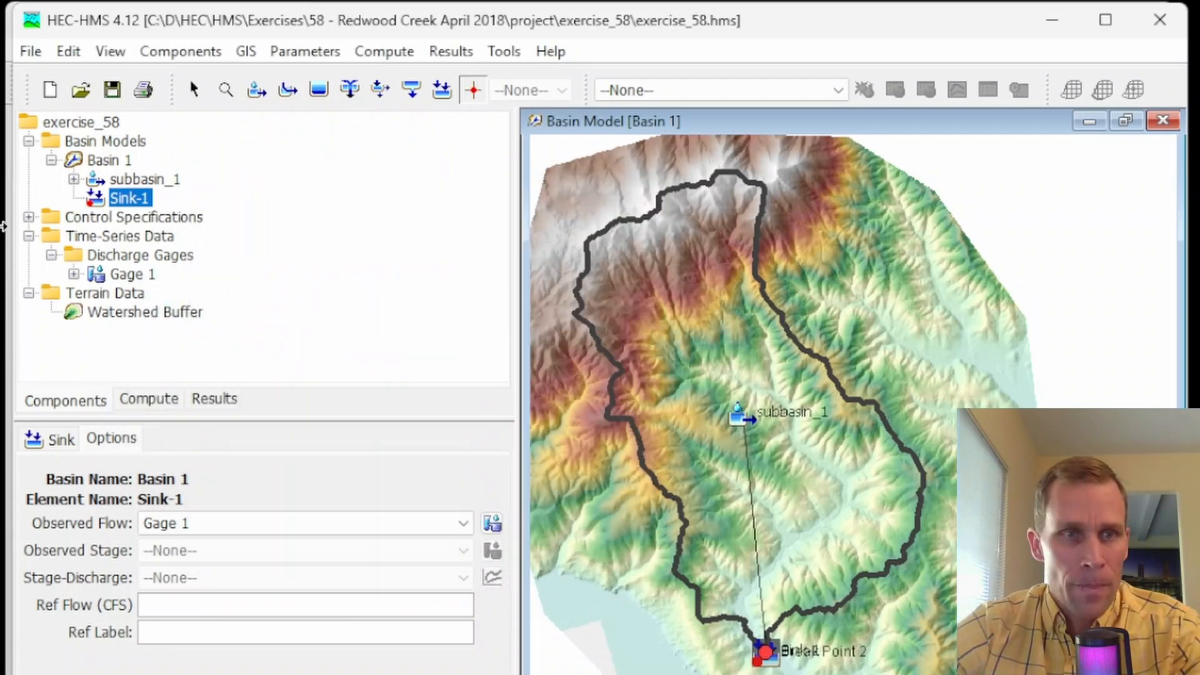
# - Set Control 1's time window from 05Apr2018 12:00 to 09Apr2018 12:00 and save the project
pyautogui.click(29, 216)
pyautogui.click(116, 236)
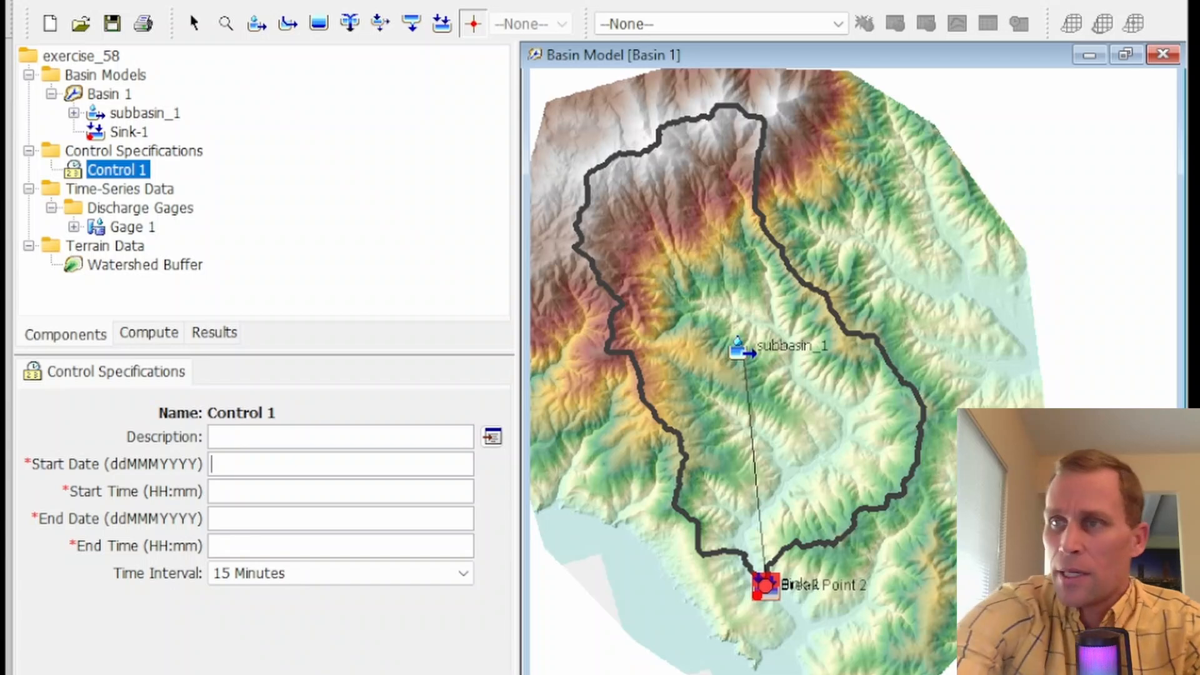
pyautogui.write('05APR2018')
pyautogui.press('Tab')
pyautogui.write('12:00')
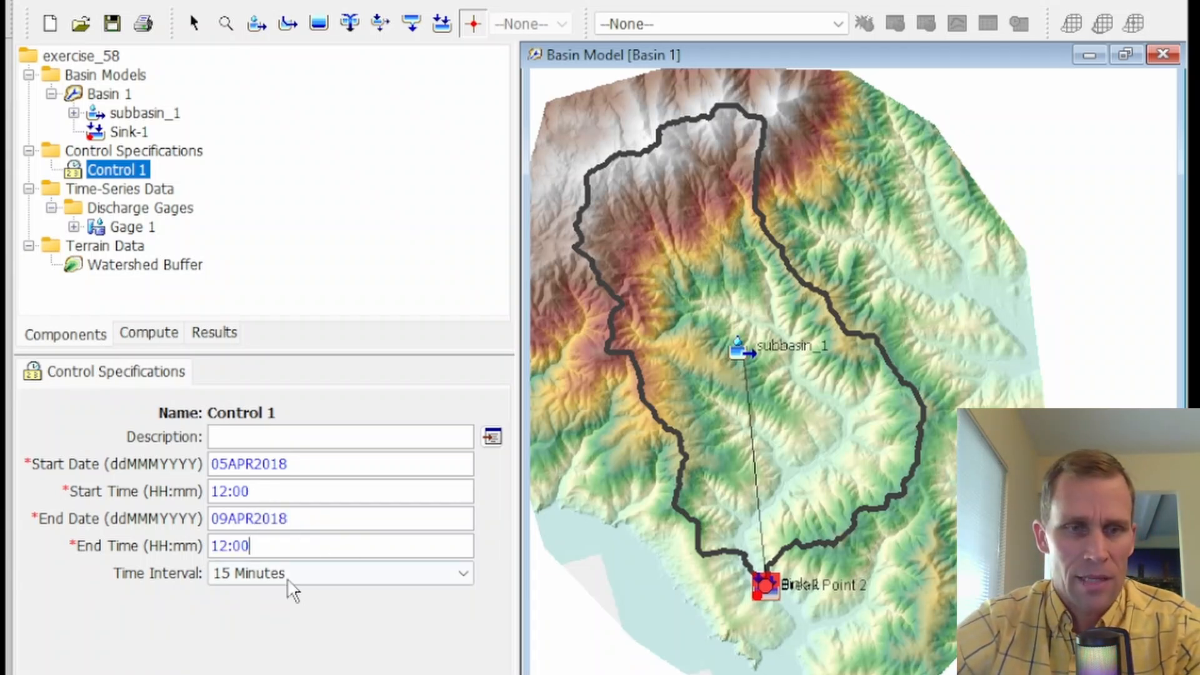
pyautogui.click(115, 27)
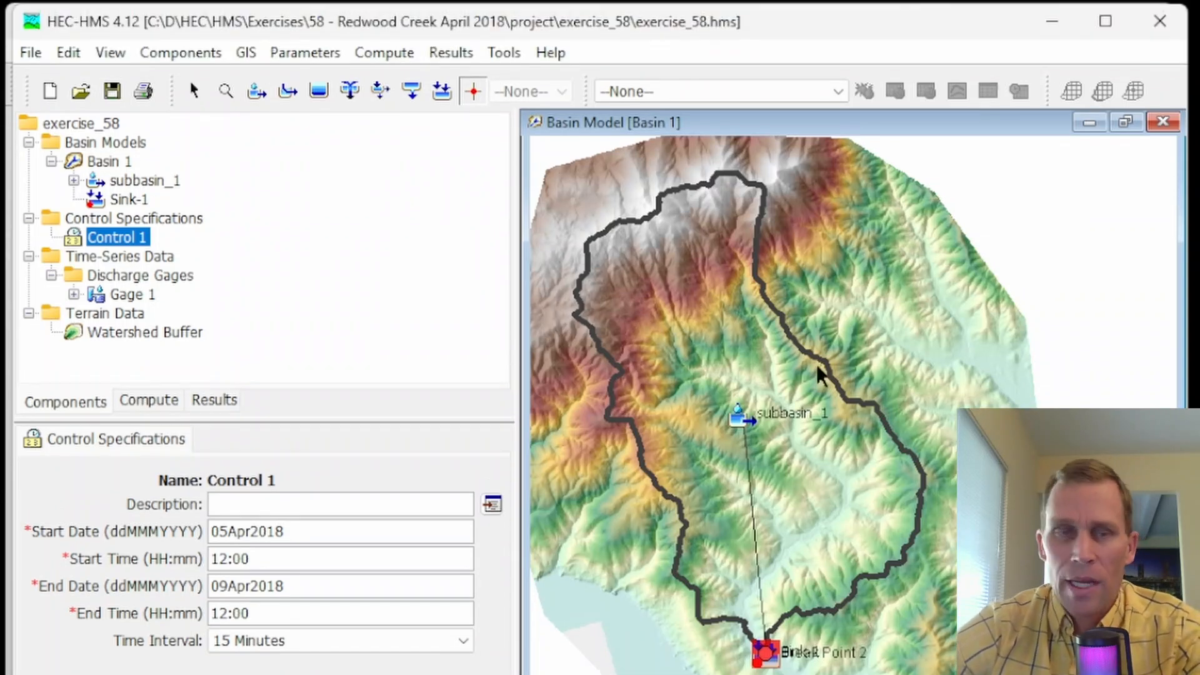
# - Create a new meteorologic model named Met 1
pyautogui.click(180, 52)
pyautogui.click(195, 155)
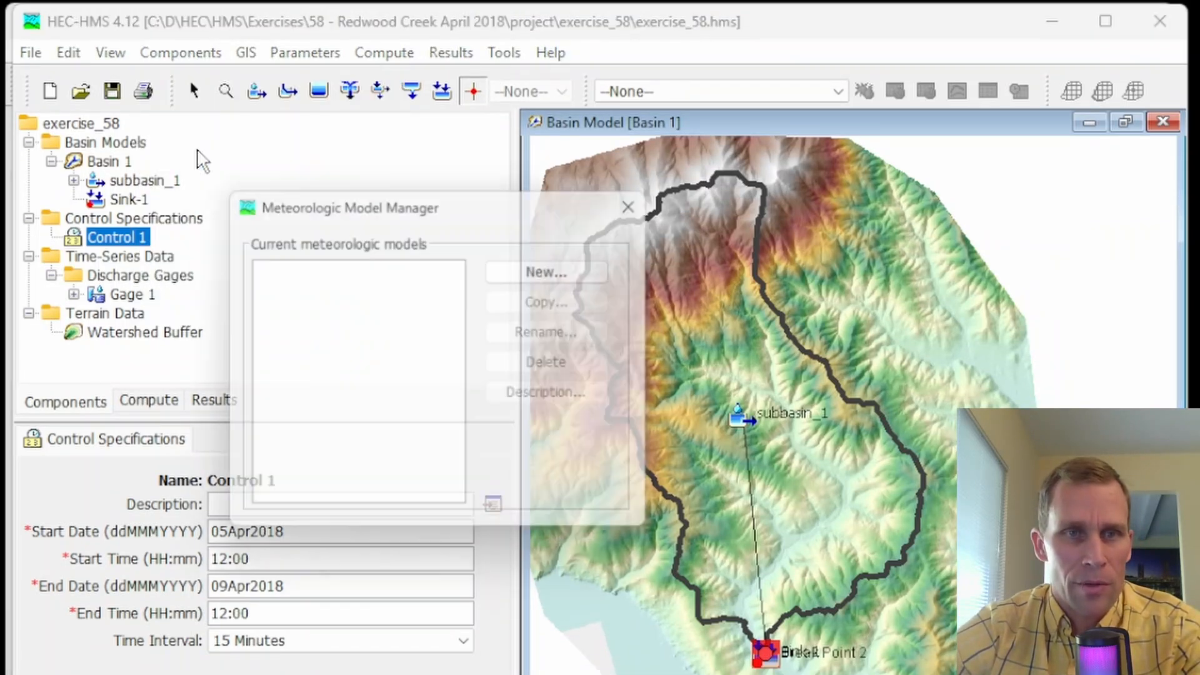
pyautogui.click(550, 270)
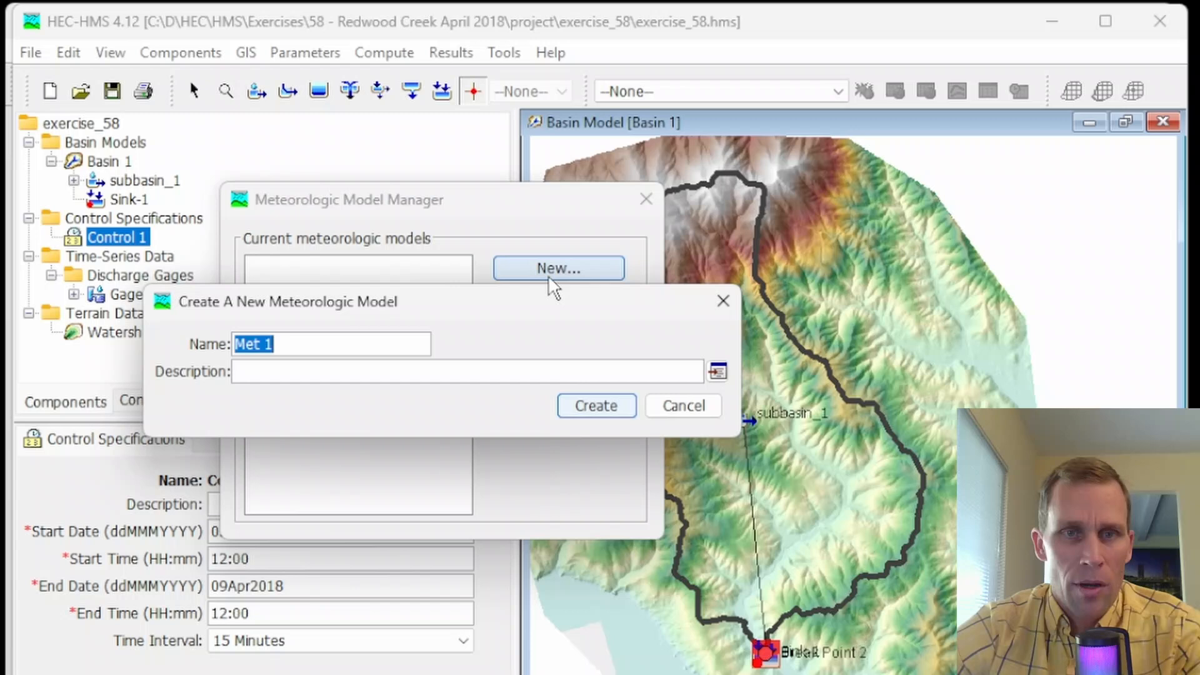
pyautogui.click(572, 408)
pyautogui.click(647, 198)
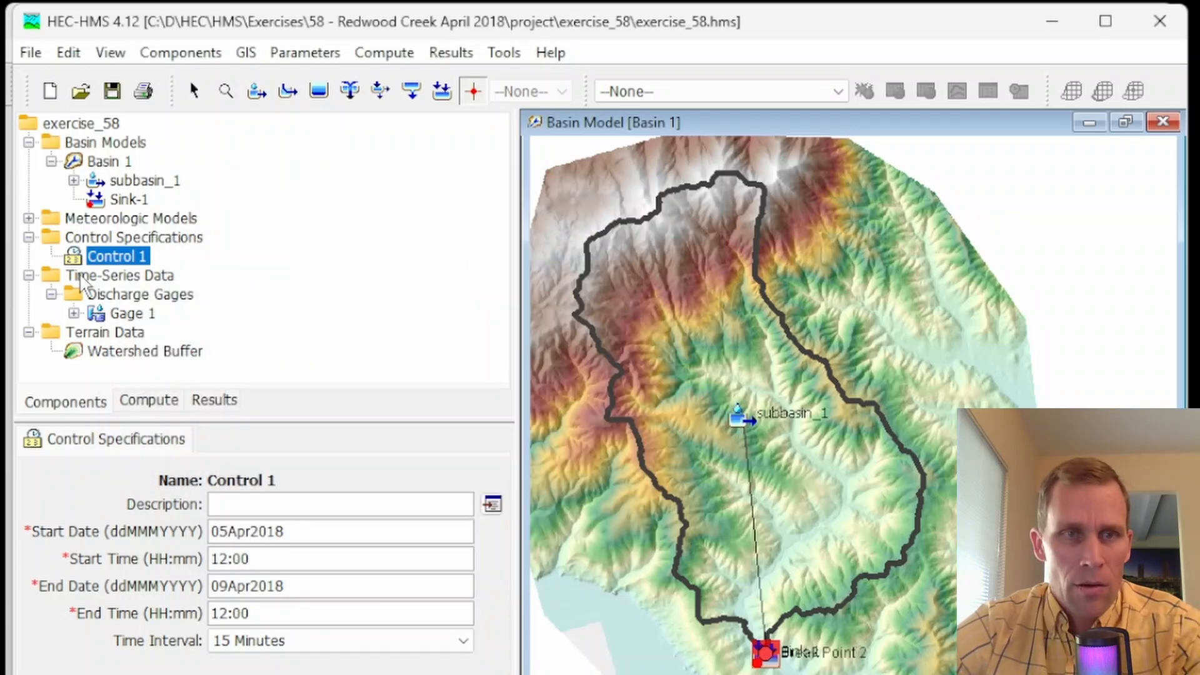
# - Set Met 1's precipitation method to Gridded Precipitation and its missing-data replacement to Set To Default
pyautogui.click(29, 218)
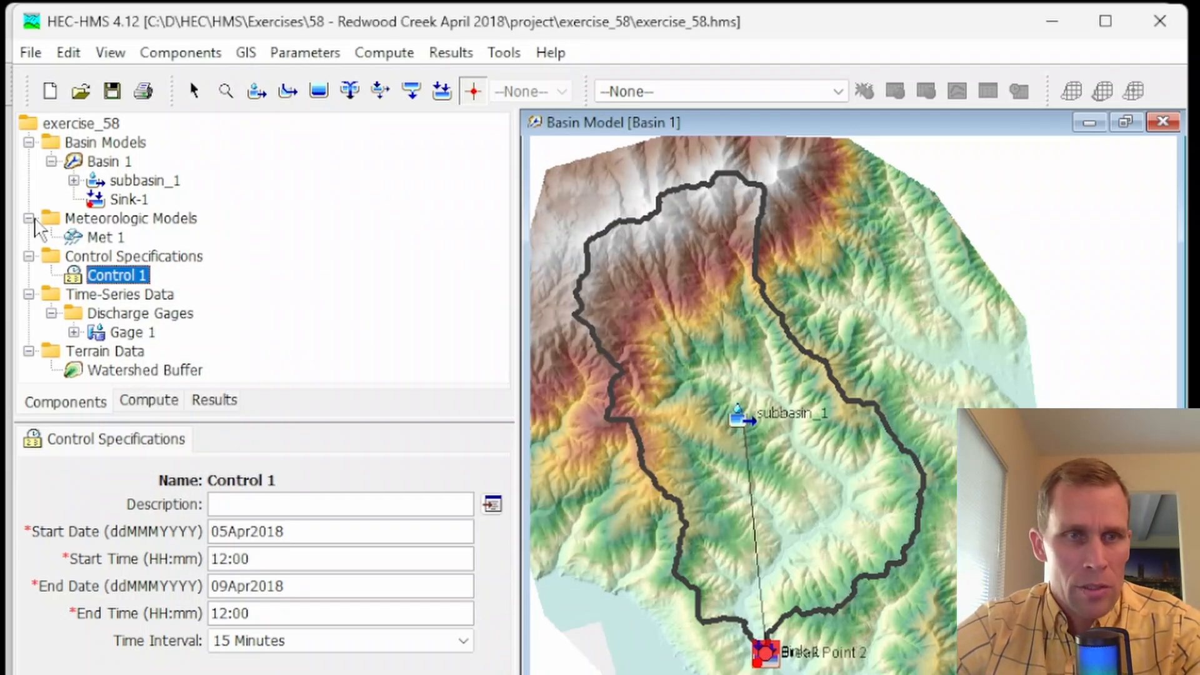
pyautogui.click(101, 238)
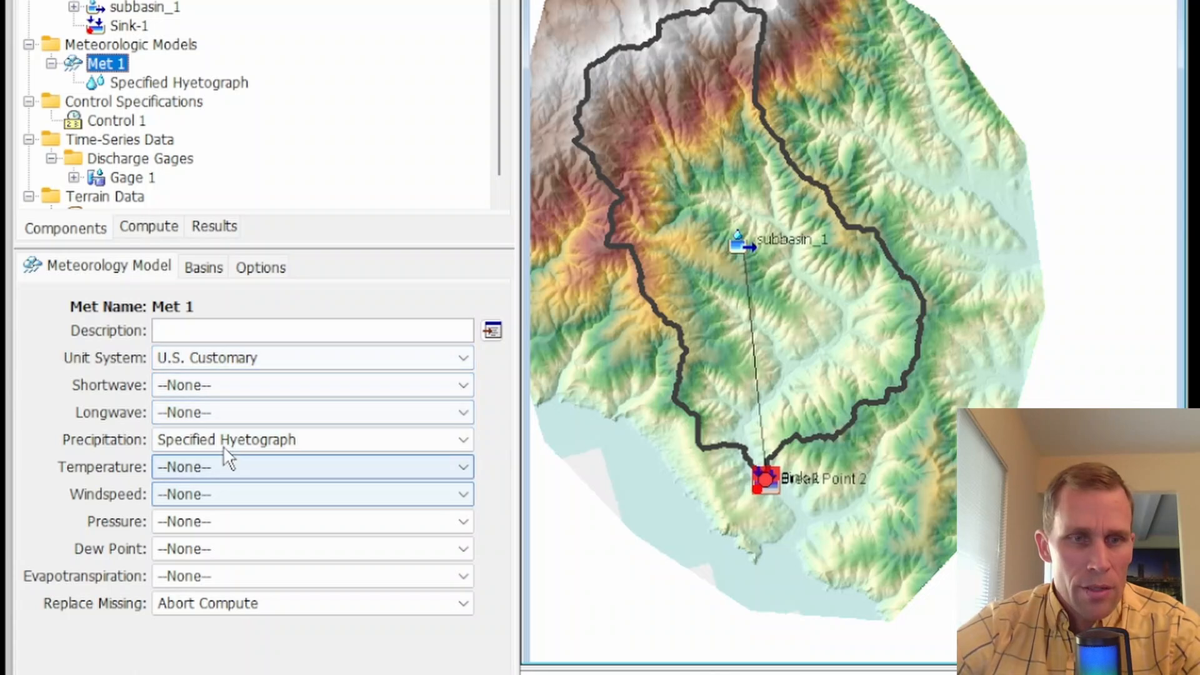
pyautogui.click(224, 445)
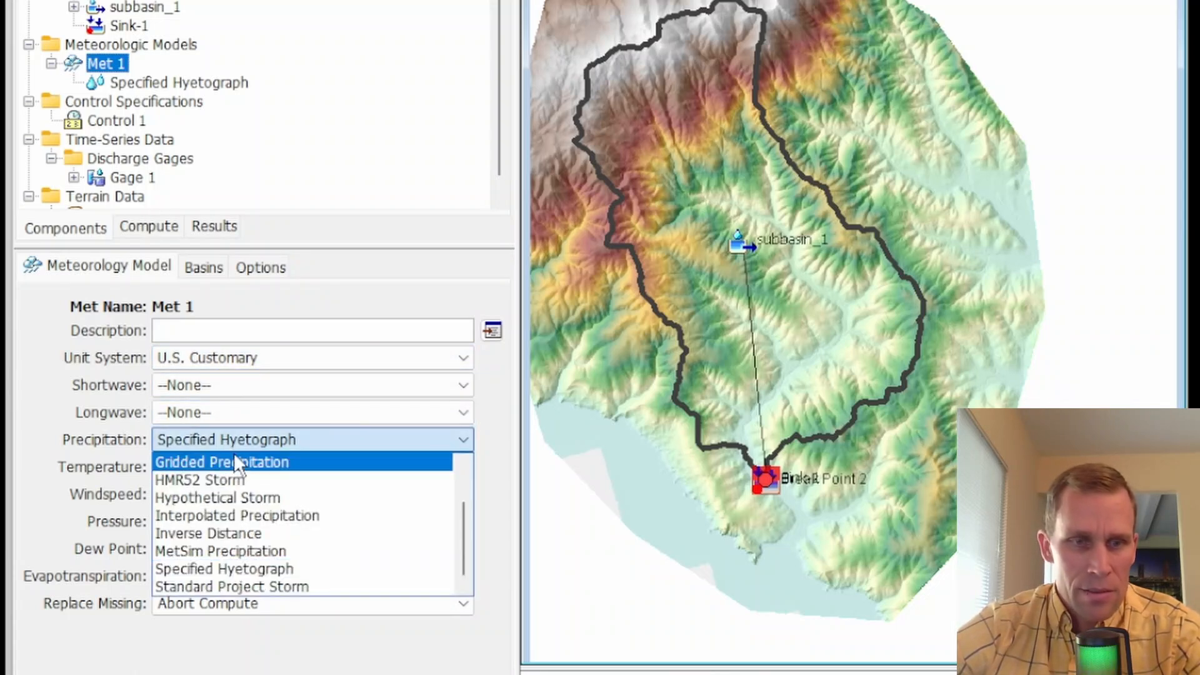
pyautogui.click(238, 463)
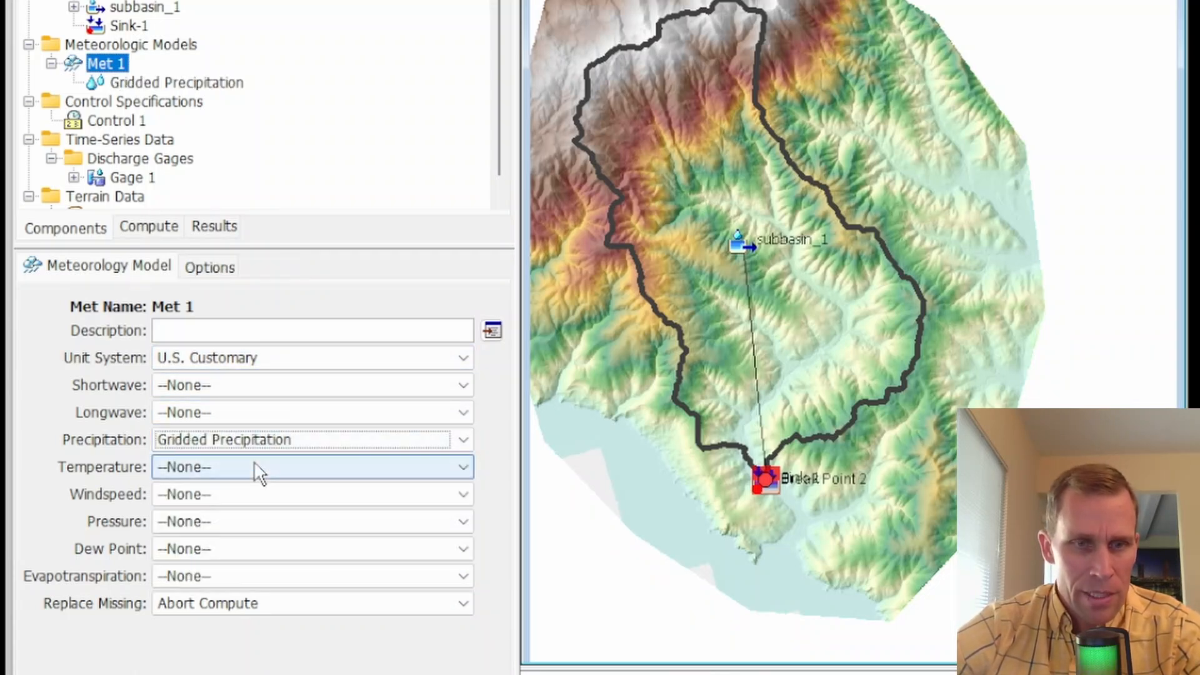
pyautogui.click(188, 609)
pyautogui.click(200, 643)
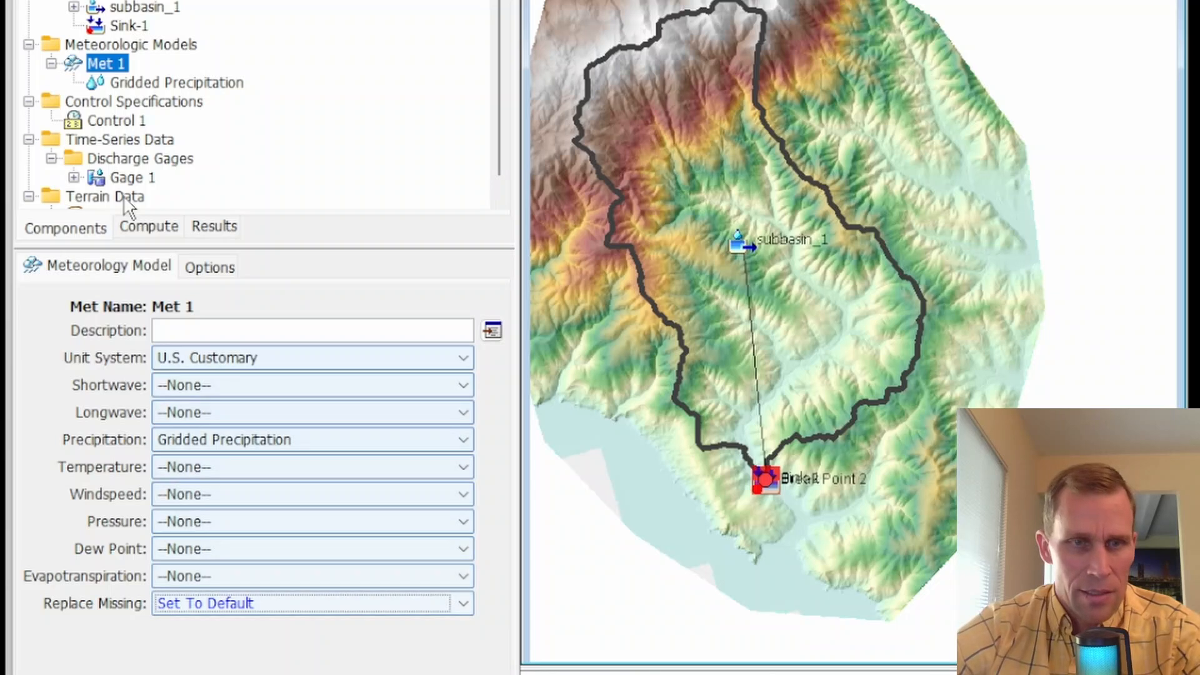
# - Check which precipitation grids are available for Met 1's Gridded Precipitation
pyautogui.click(153, 84)
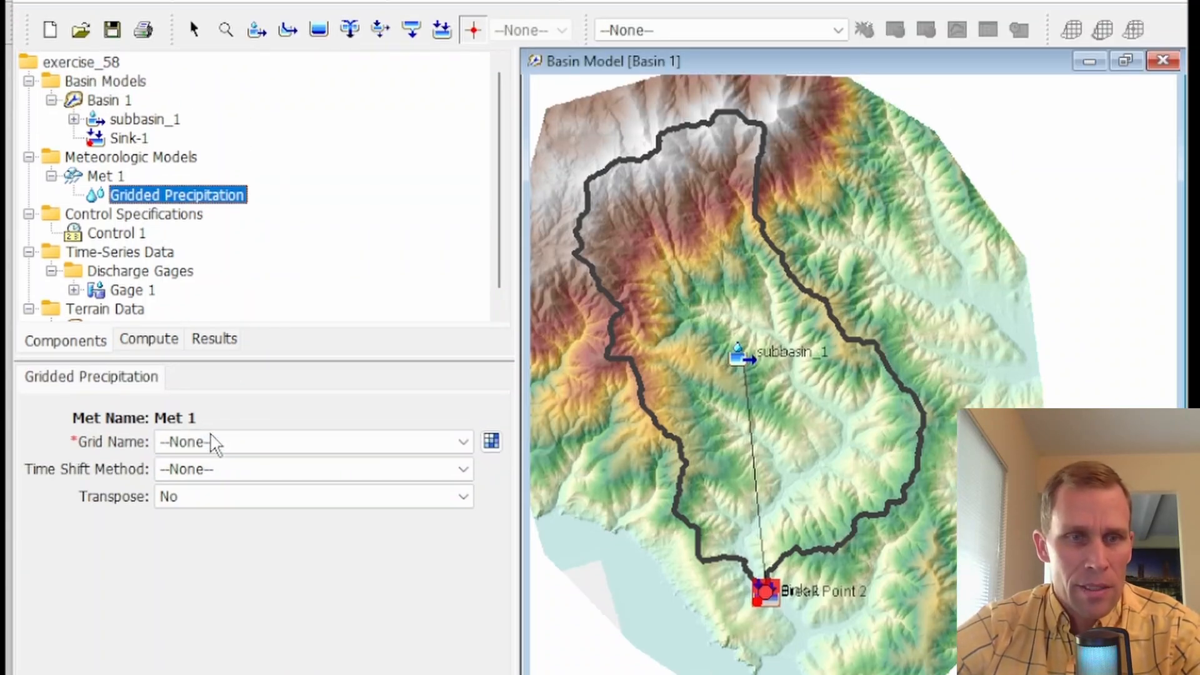
pyautogui.click(213, 443)
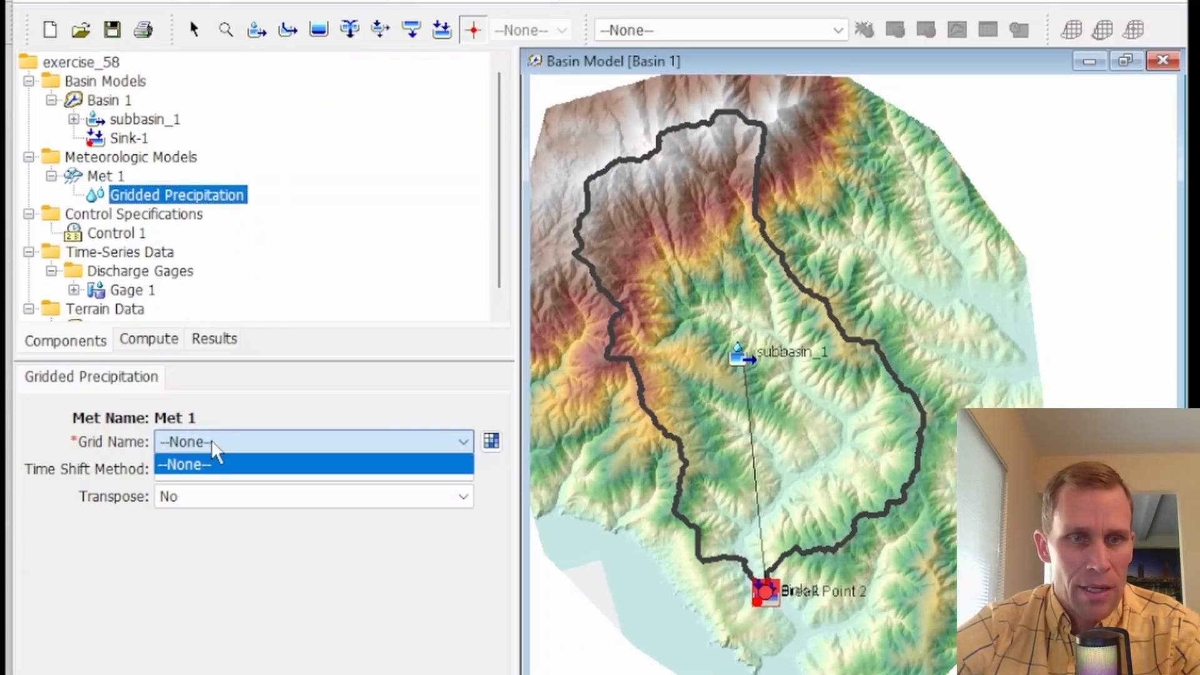
pyautogui.click(245, 399)
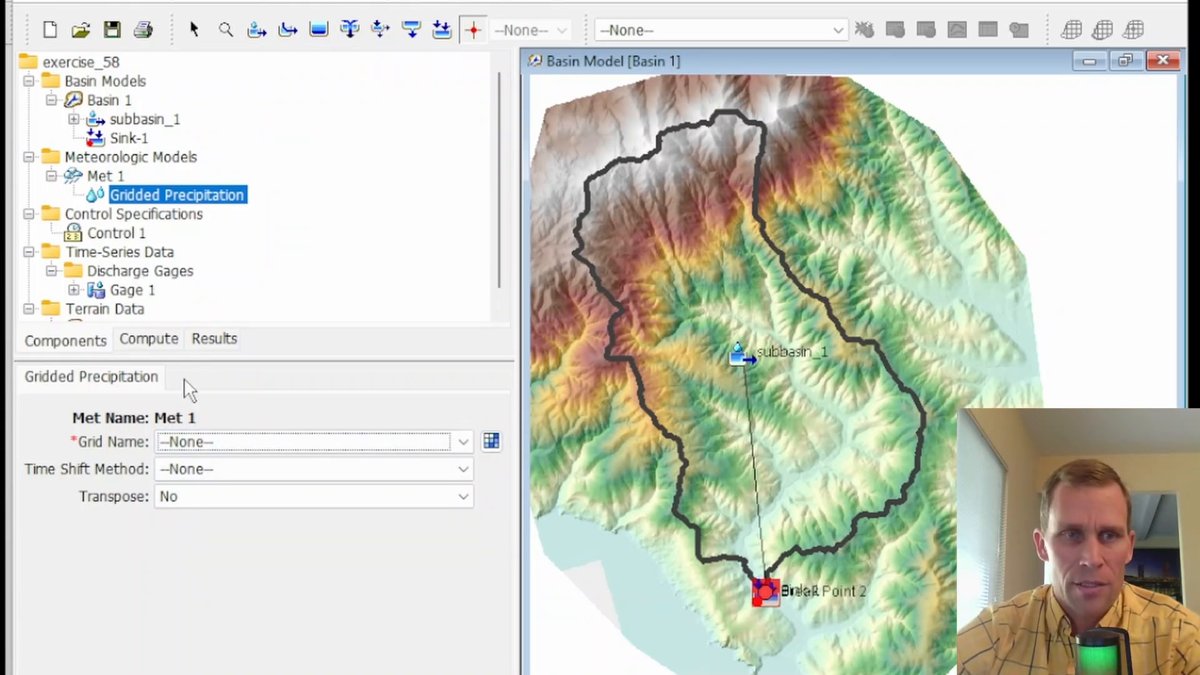
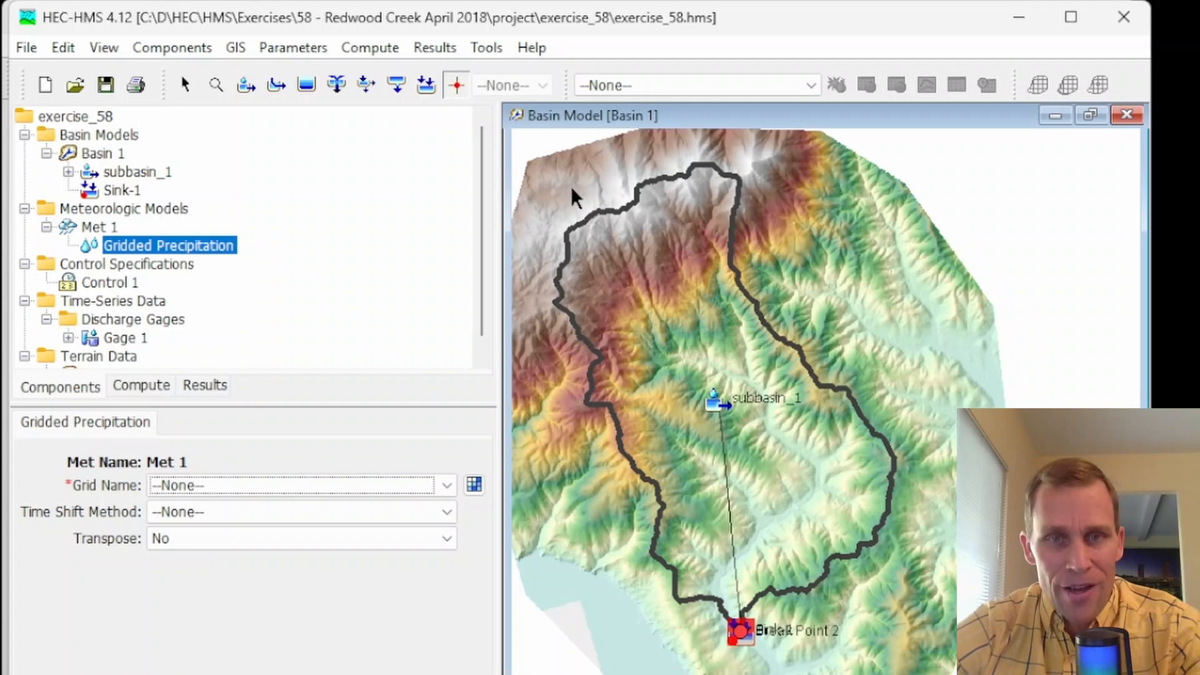
# - Export the basin model's Subbasins layer as a shapefile named watershed in the exercise_58 project's gis folder
pyautogui.click(236, 49)
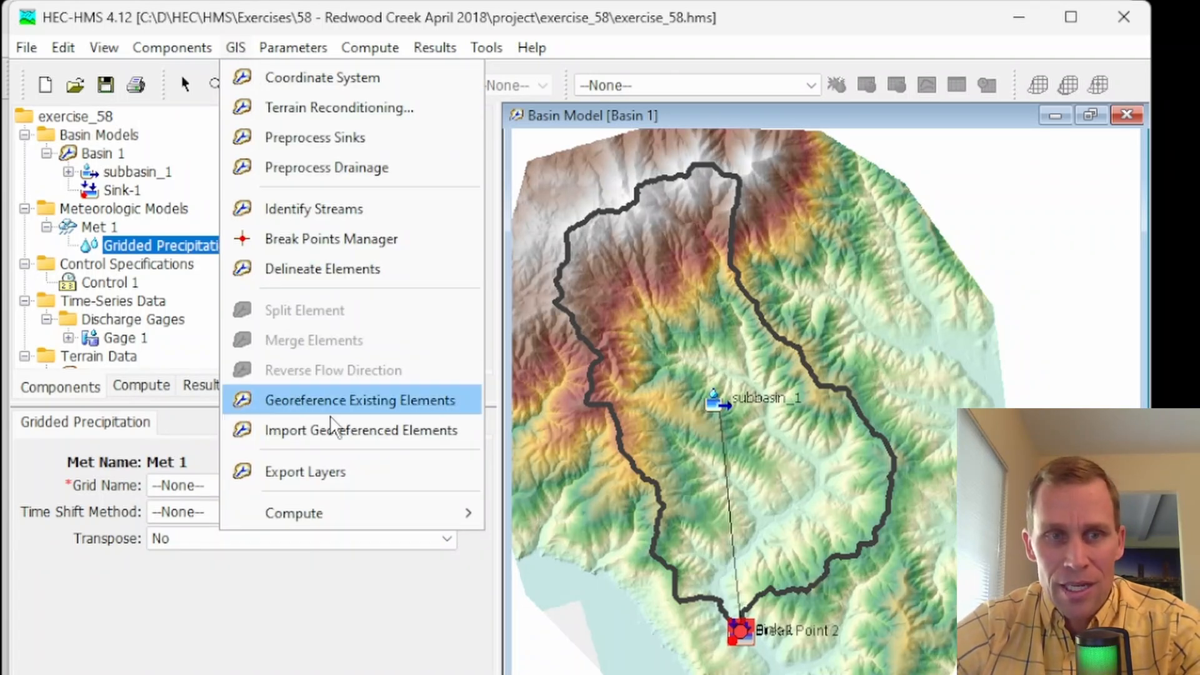
pyautogui.click(343, 472)
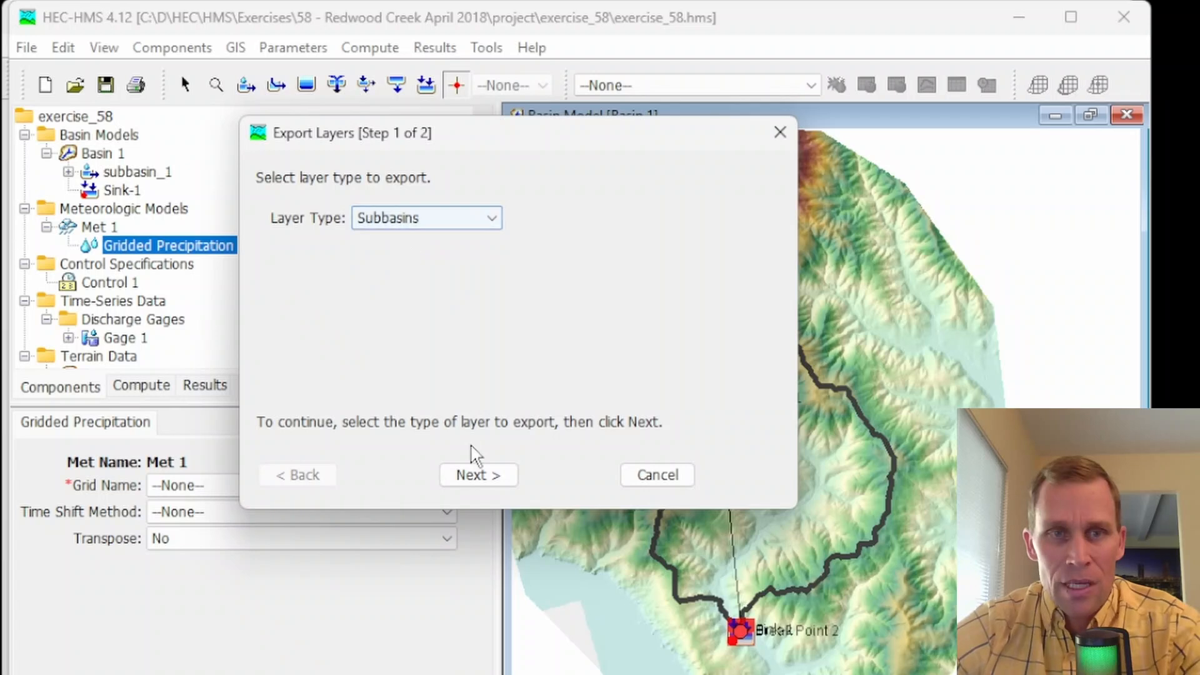
pyautogui.click(474, 474)
pyautogui.click(738, 214)
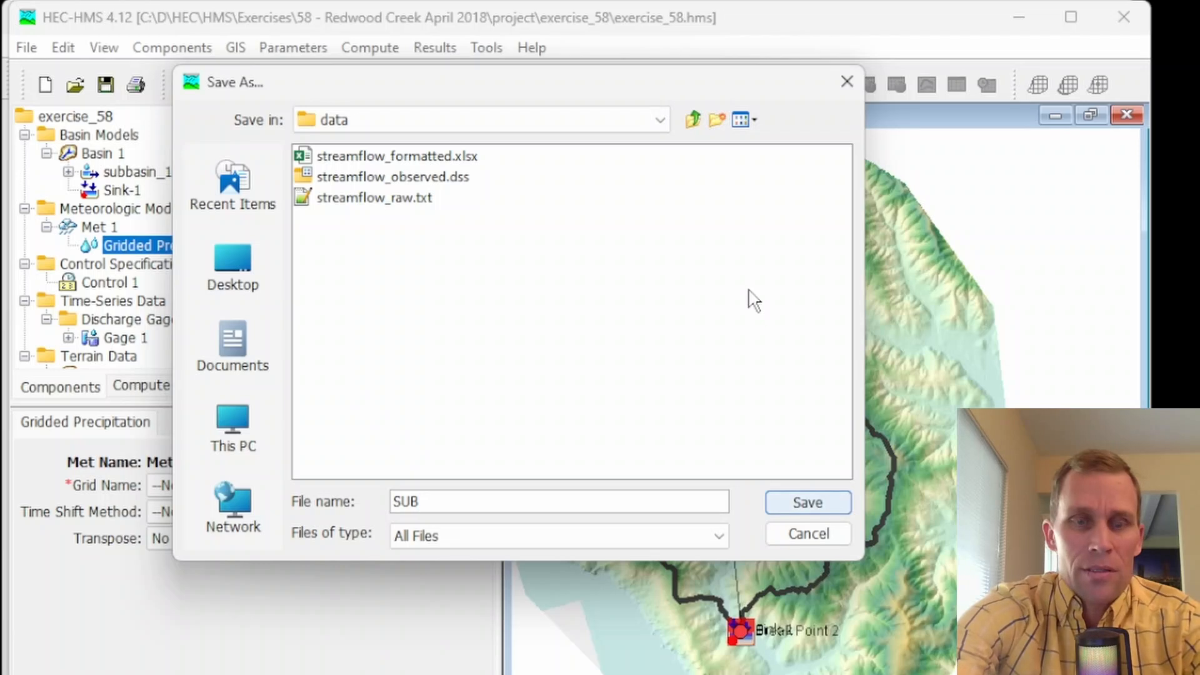
pyautogui.write('SUBBASIN')
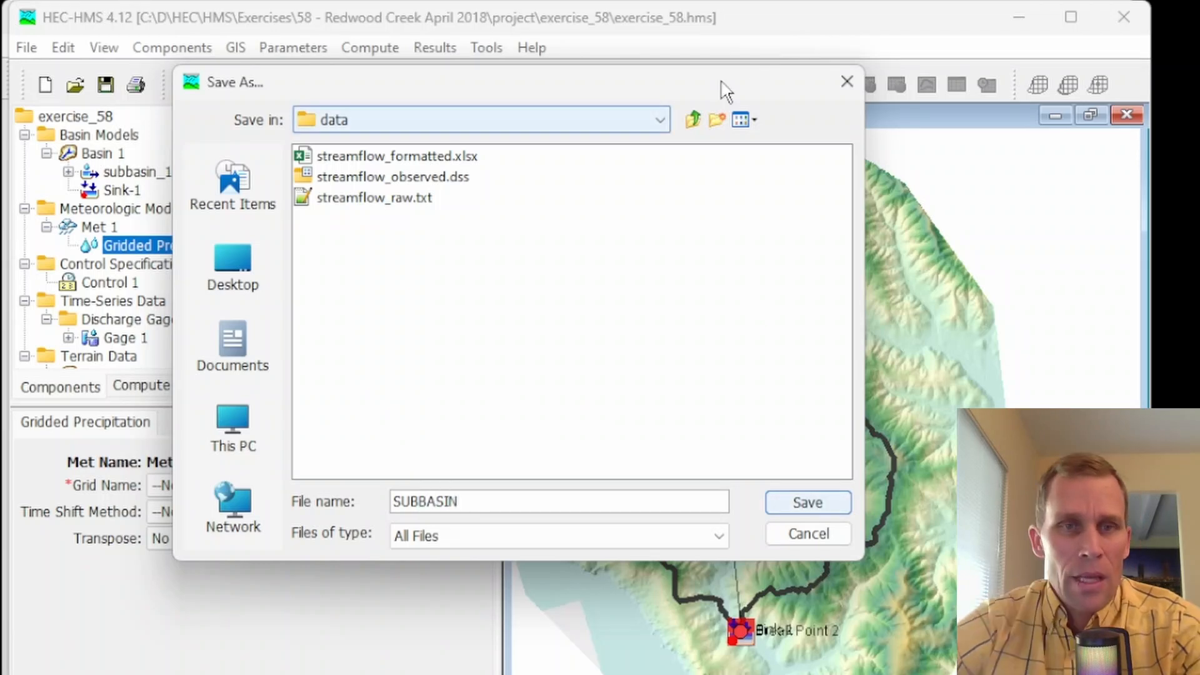
pyautogui.click(693, 120)
pyautogui.doubleClick(342, 282)
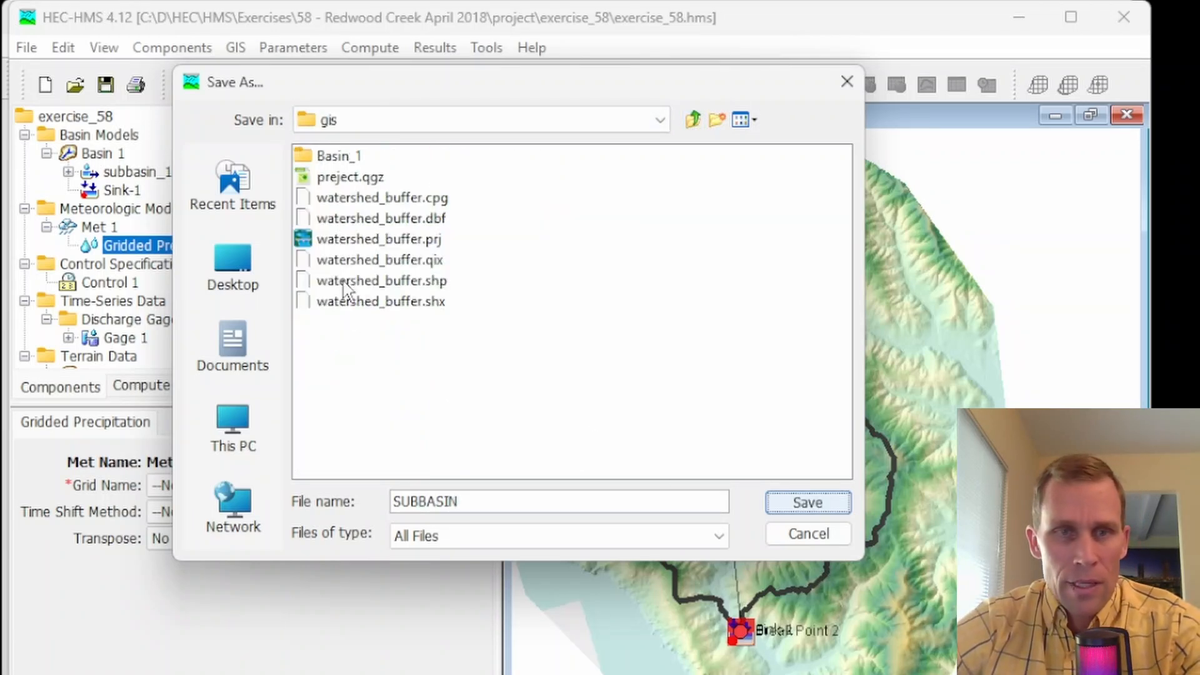
pyautogui.moveTo(466, 501); pyautogui.dragTo(394, 502)
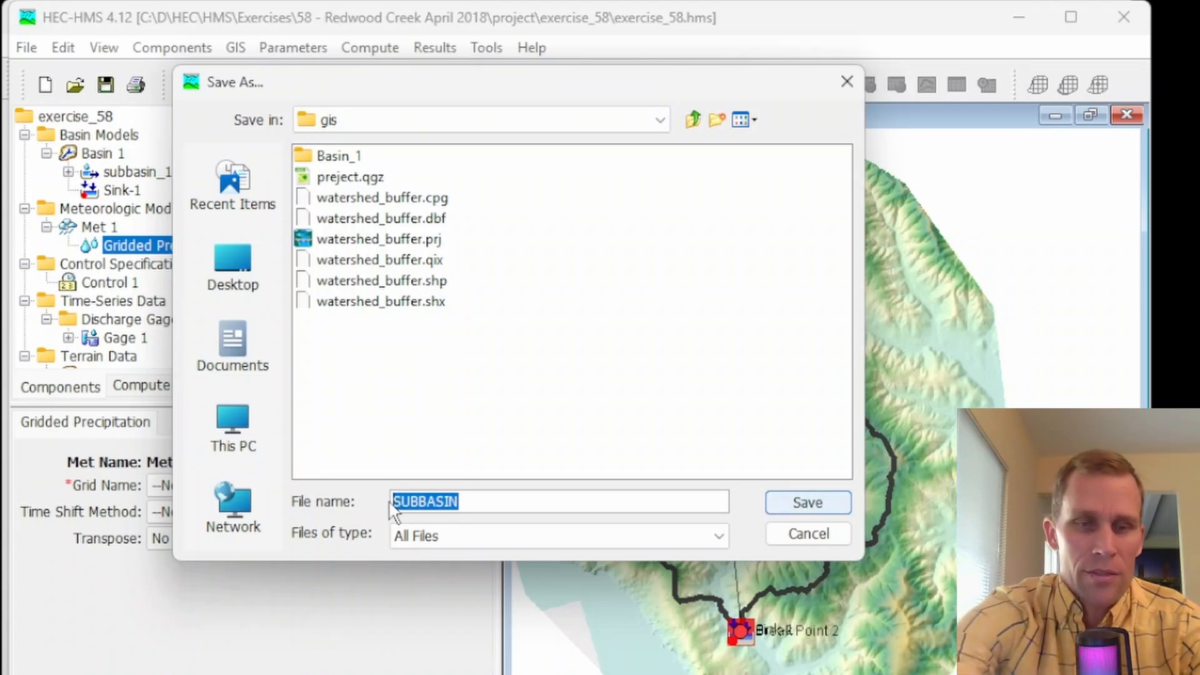
pyautogui.write('watershed')
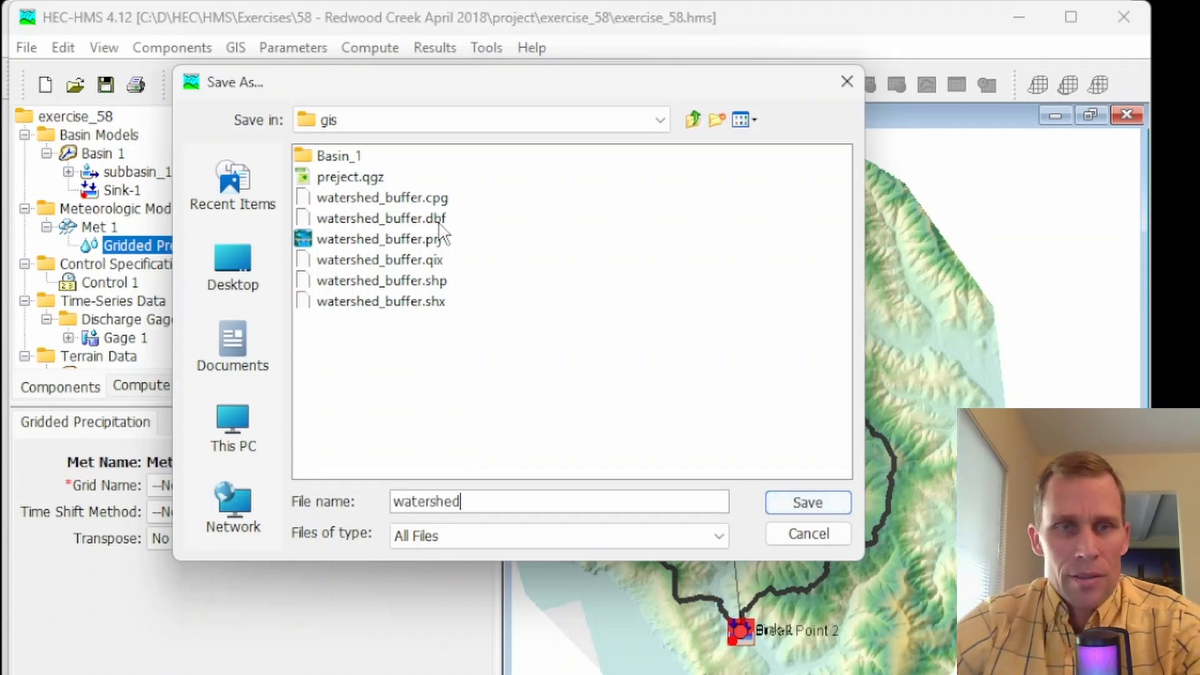
pyautogui.click(805, 503)
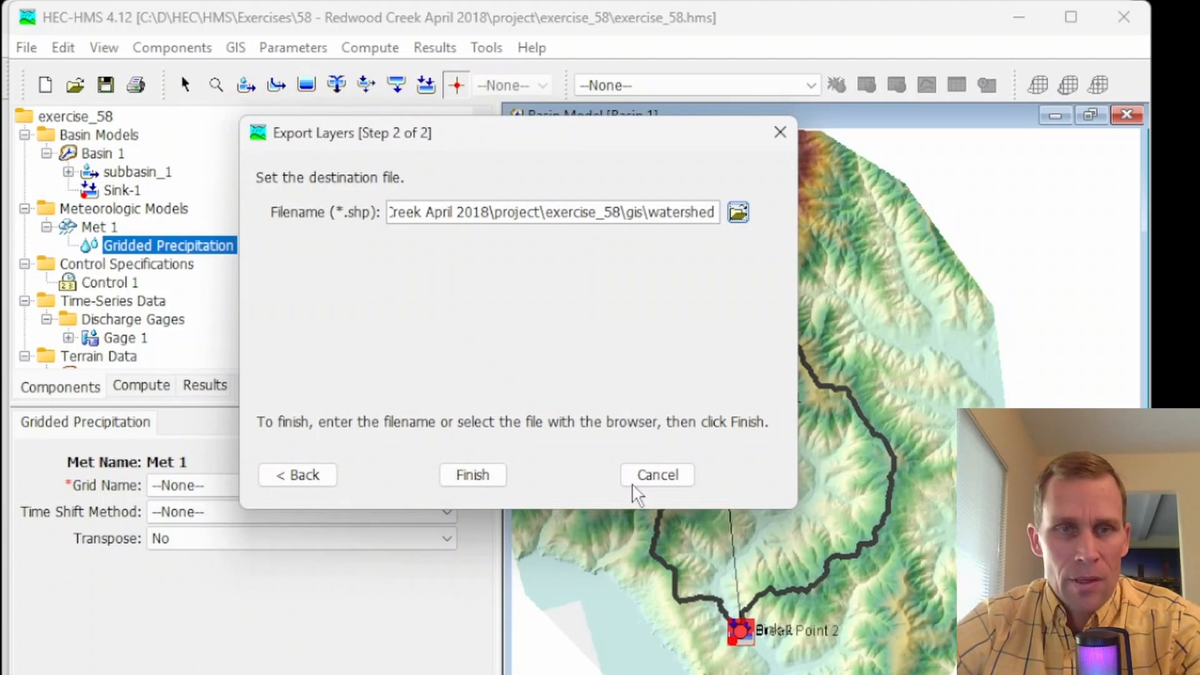
pyautogui.click(473, 476)
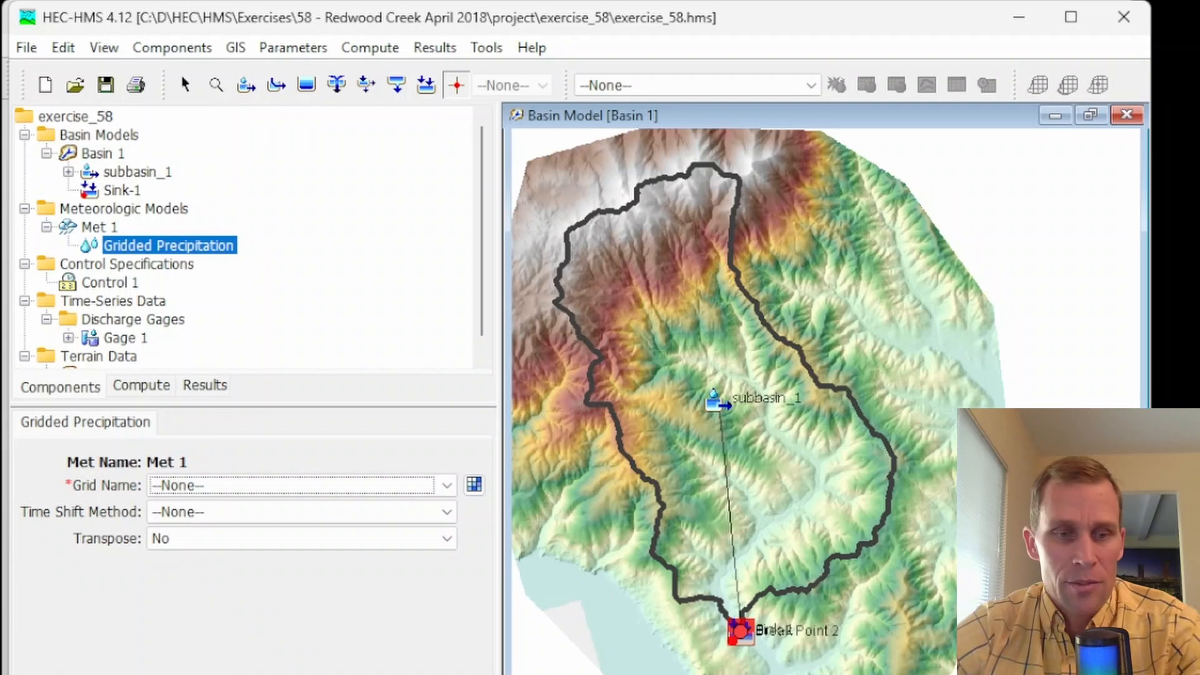
# - Switch to File Explorer and copy MRMS_adjusted.dss from the RedwoodCreek project's data folder into the exercise_58 project's data folder
pyautogui.hotkey('alt', 'Tab')
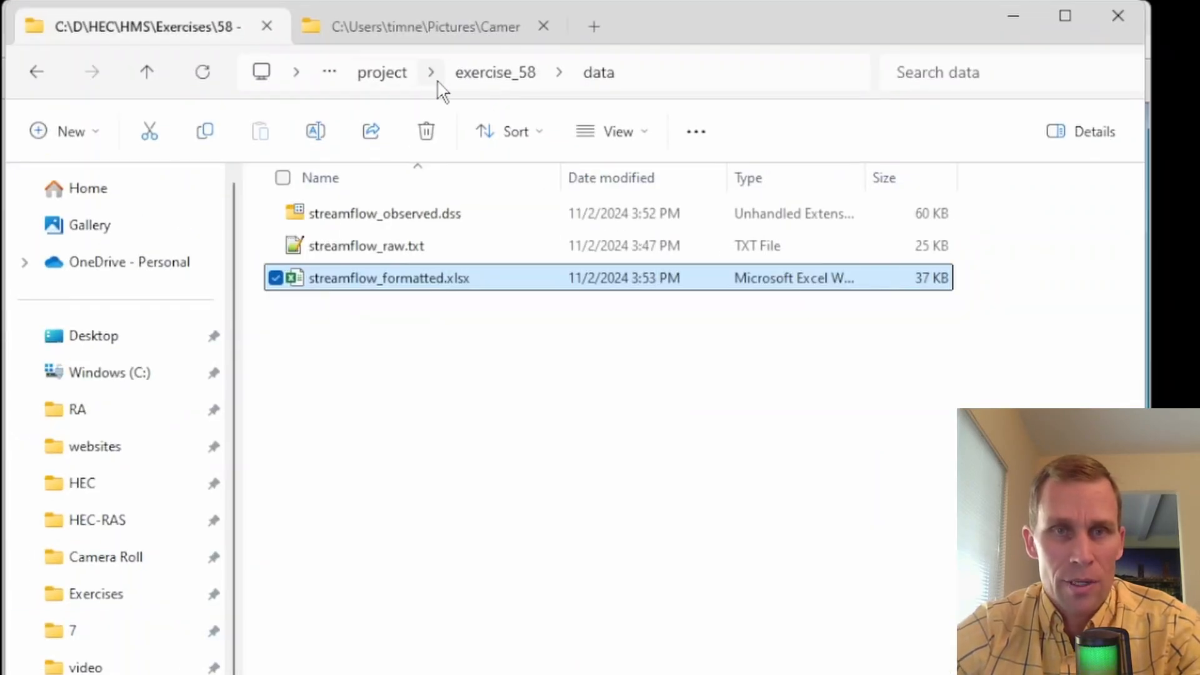
pyautogui.click(401, 75)
pyautogui.doubleClick(362, 245)
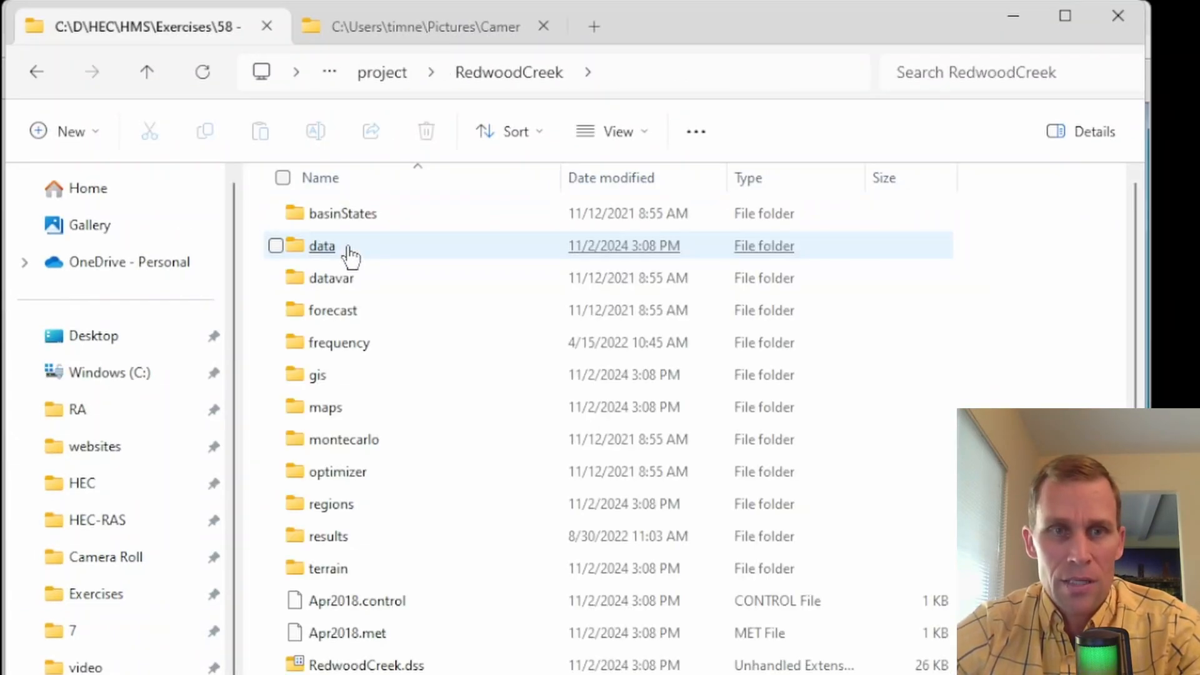
pyautogui.doubleClick(323, 247)
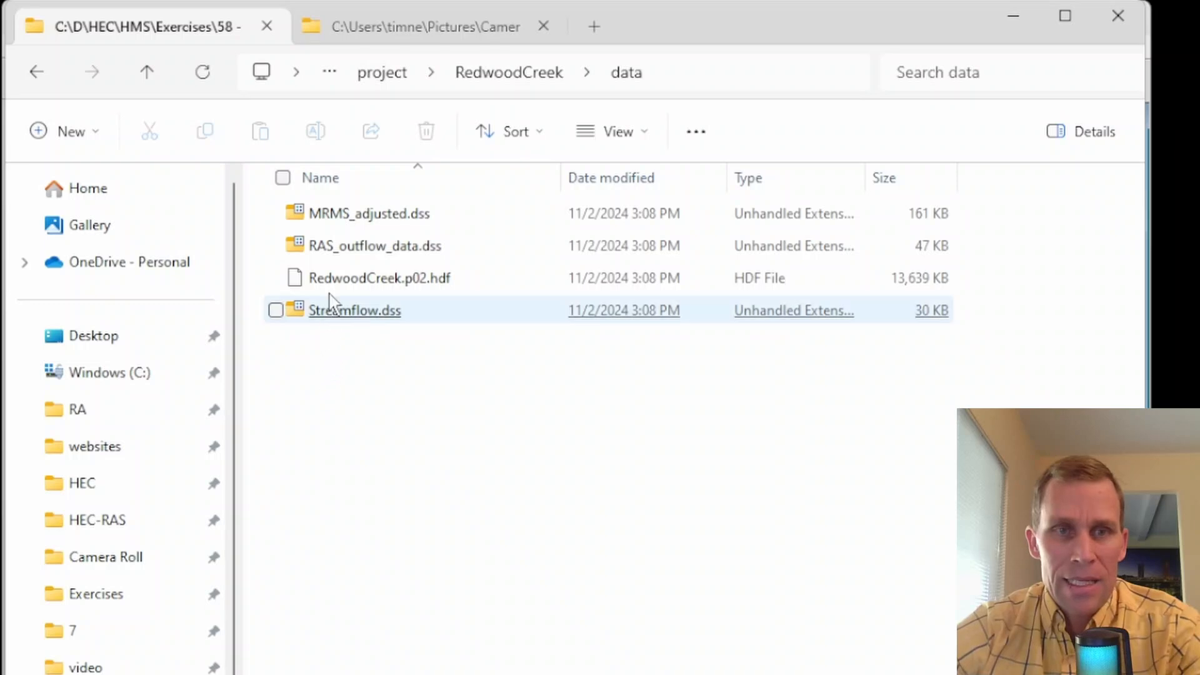
pyautogui.rightClick(381, 216)
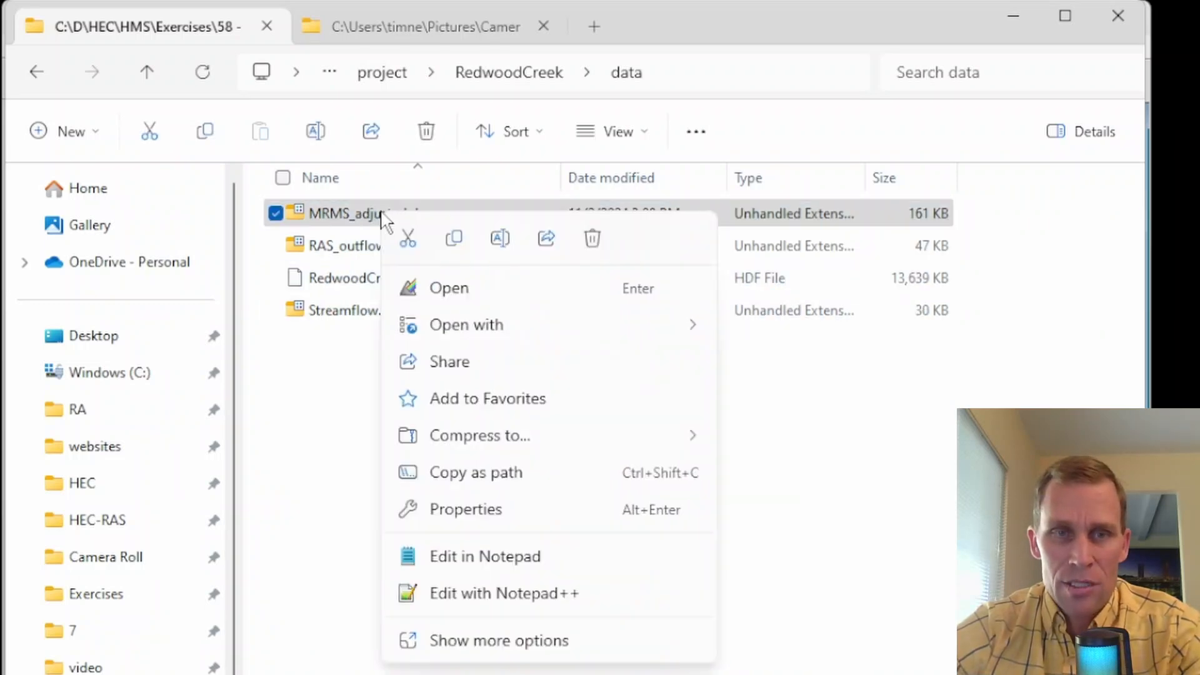
pyautogui.click(454, 240)
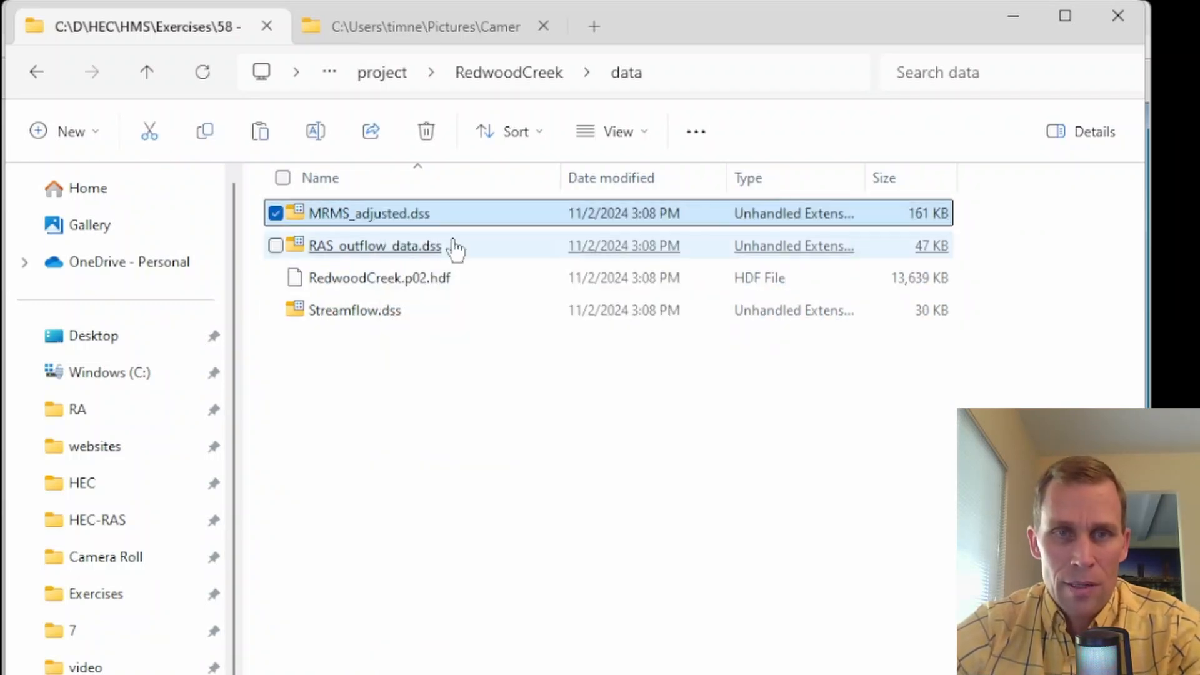
pyautogui.click(382, 78)
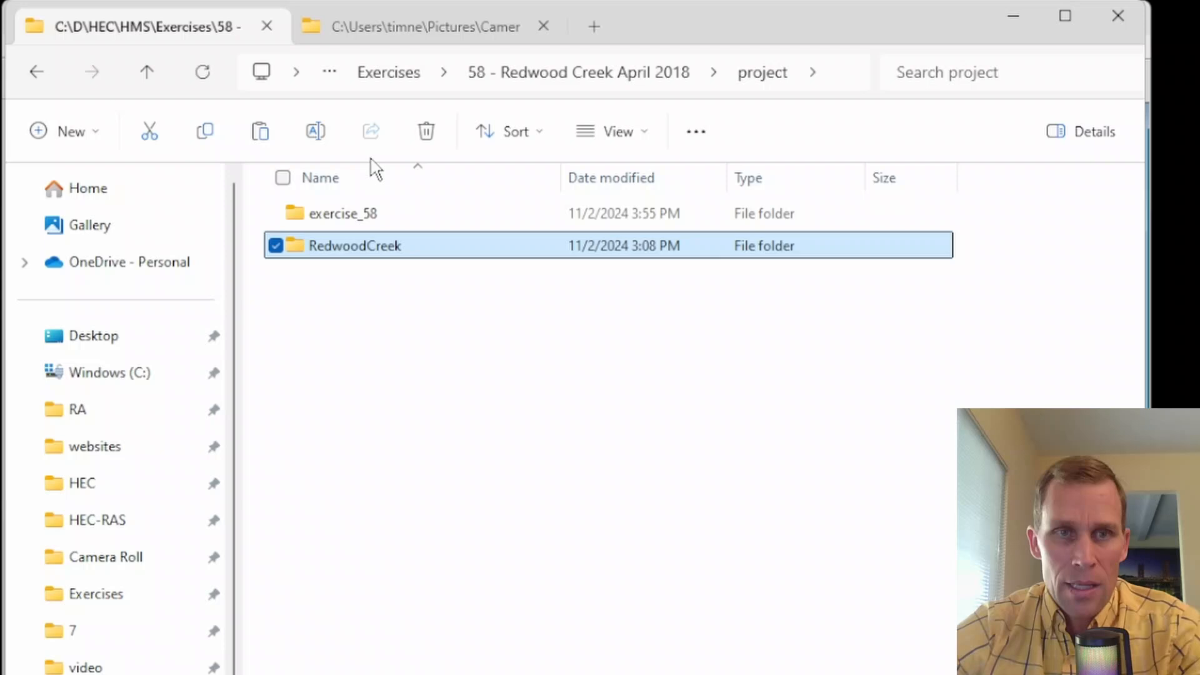
pyautogui.doubleClick(348, 217)
pyautogui.doubleClick(325, 247)
pyautogui.rightClick(367, 365)
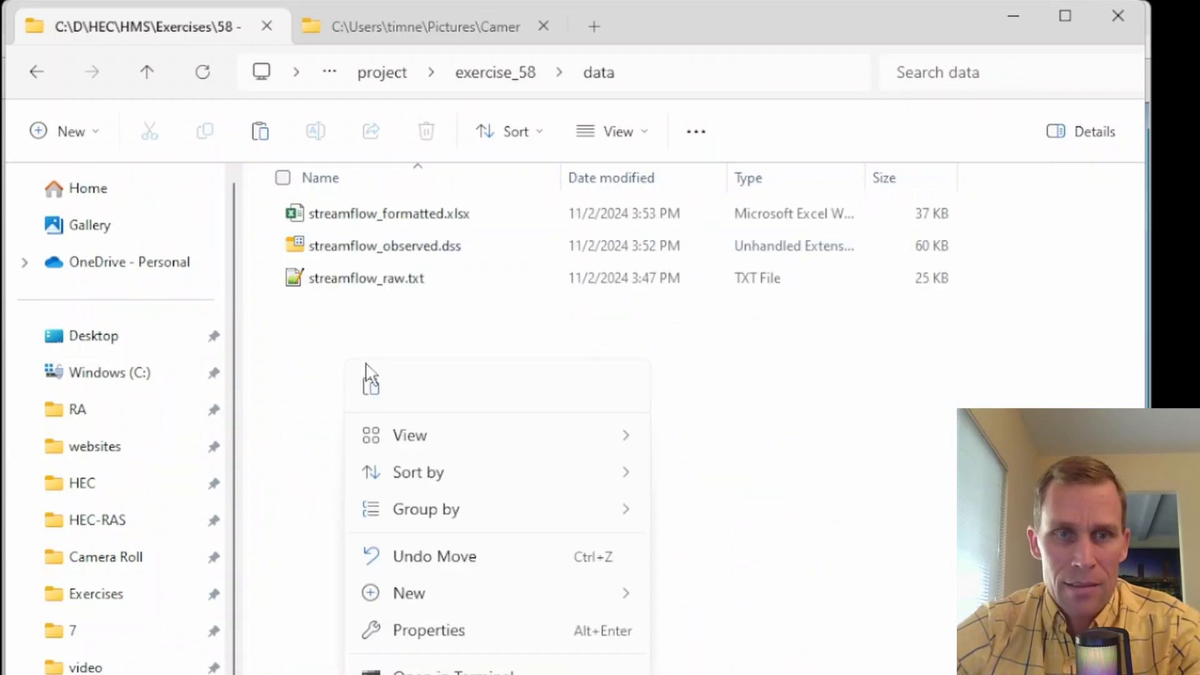
pyautogui.click(371, 387)
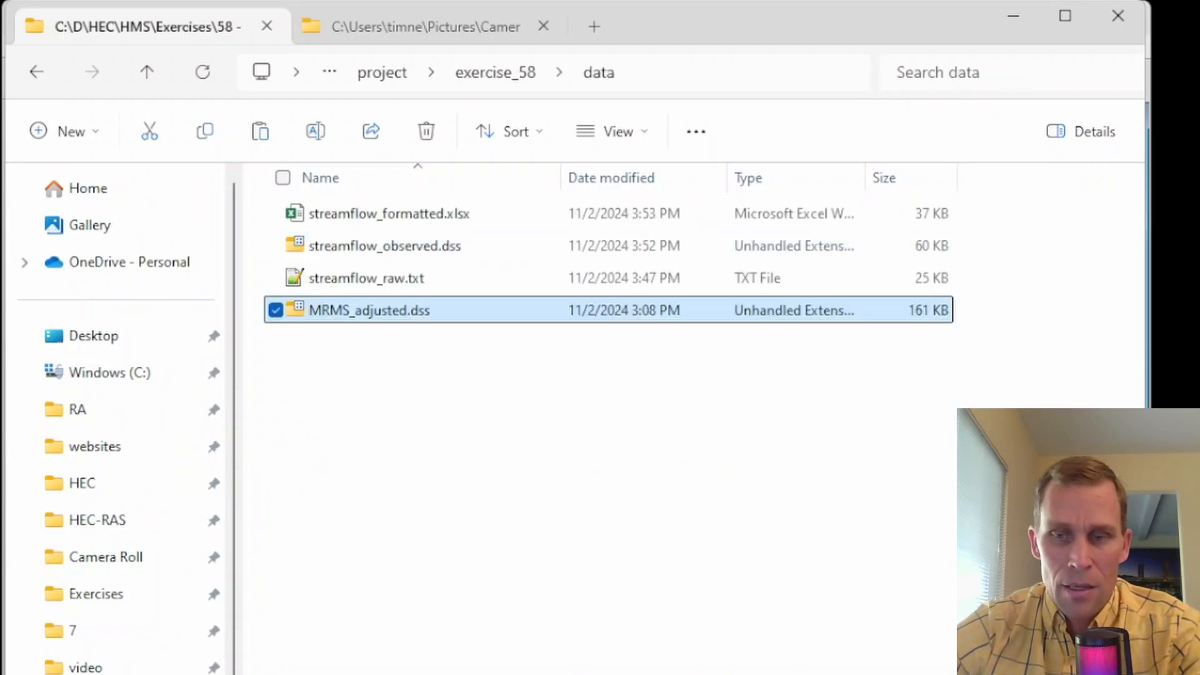
# - Switch to HEC-DSSVue and open MRMS_adjusted.dss from the exercise_58 project's data folder
pyautogui.hotkey('alt', 'Tab')
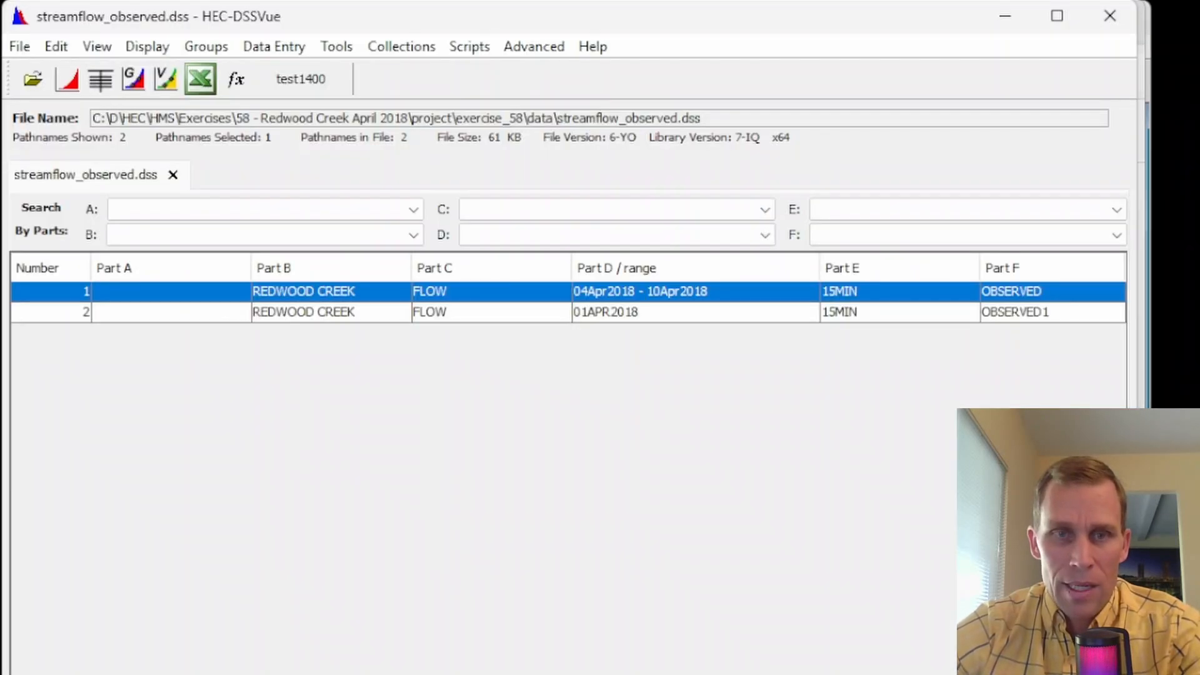
pyautogui.click(32, 80)
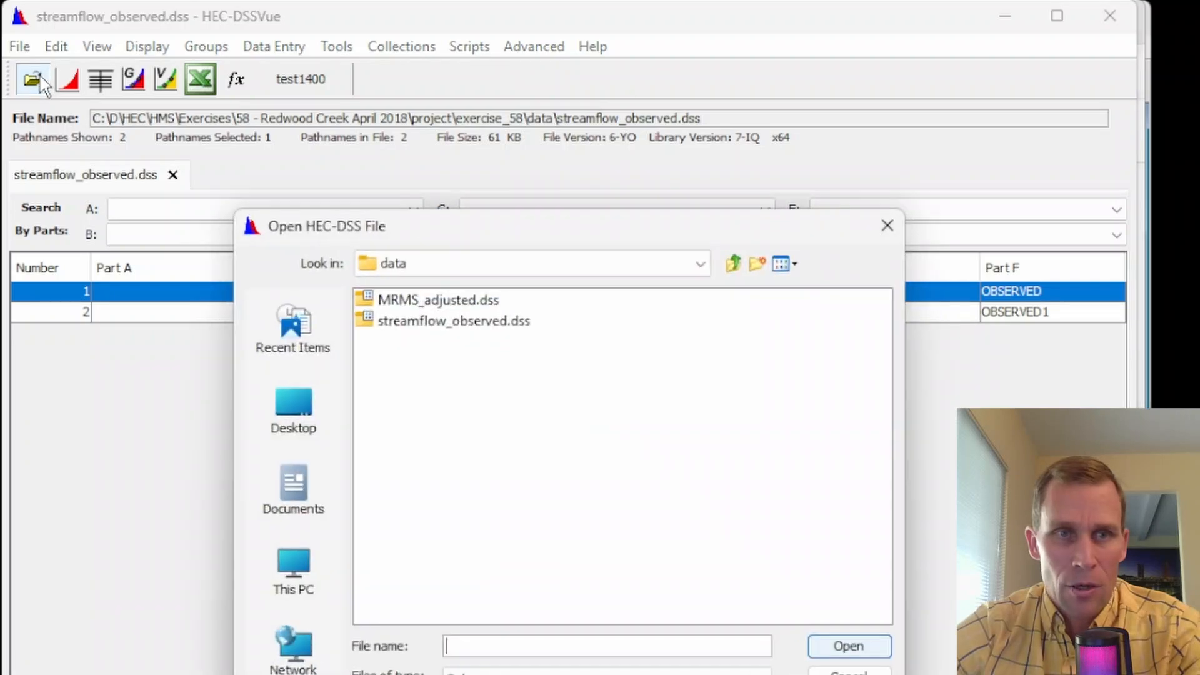
pyautogui.click(734, 263)
pyautogui.doubleClick(382, 321)
pyautogui.click(412, 299)
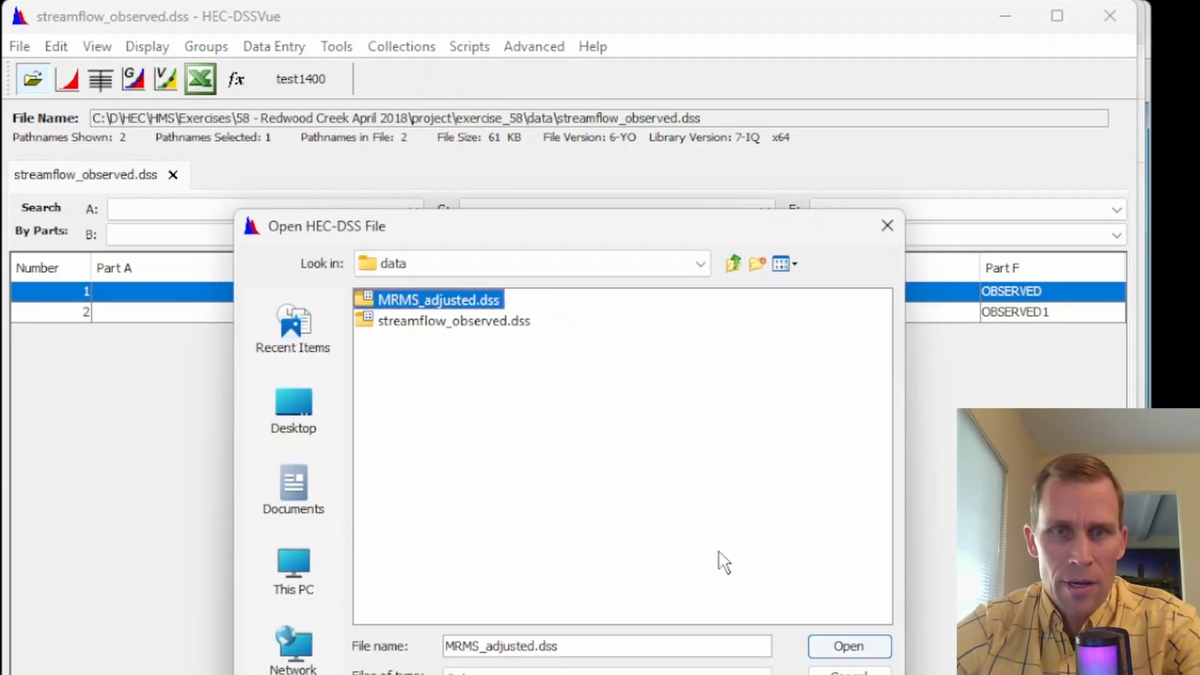
pyautogui.click(849, 646)
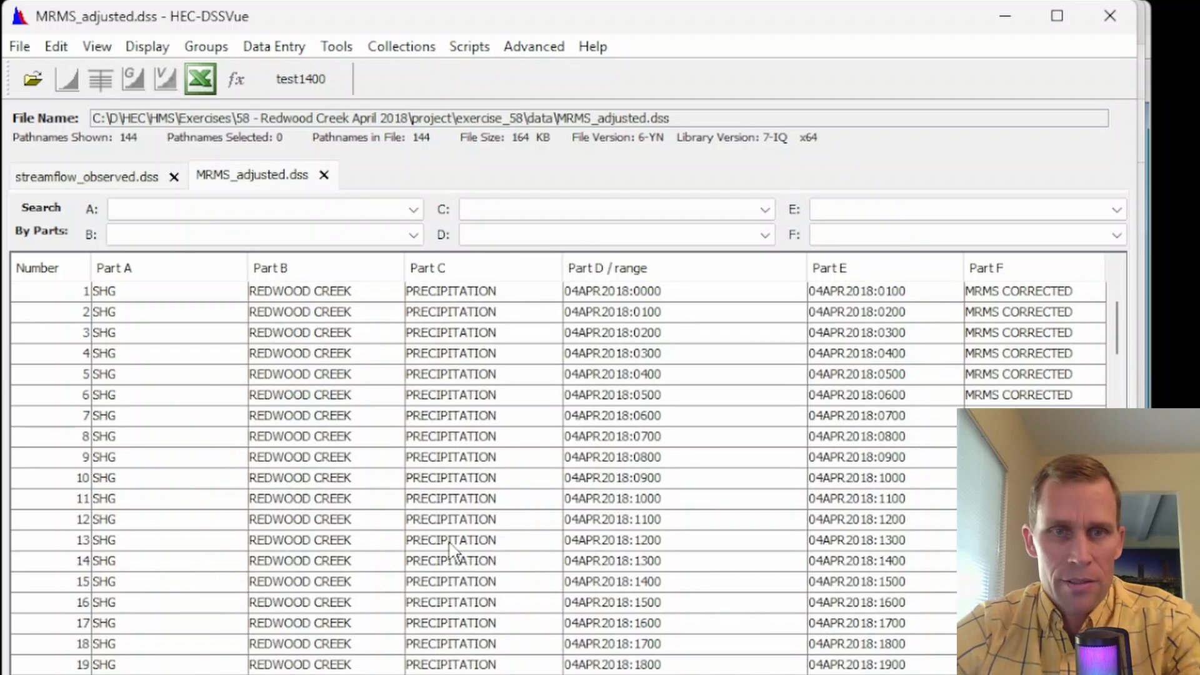
# - Plot all records of MRMS_adjusted.dss and check the grid information of the first precipitation grid
pyautogui.click(462, 443)
pyautogui.hotkey('ctrl', 'a')
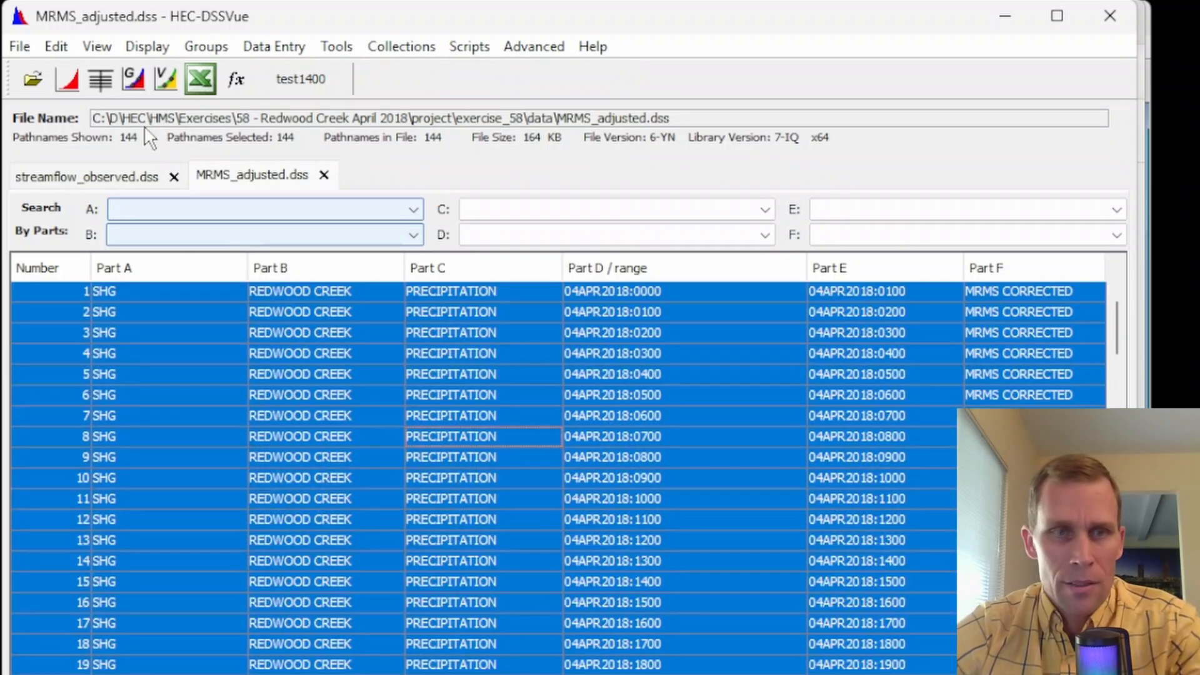
pyautogui.click(67, 78)
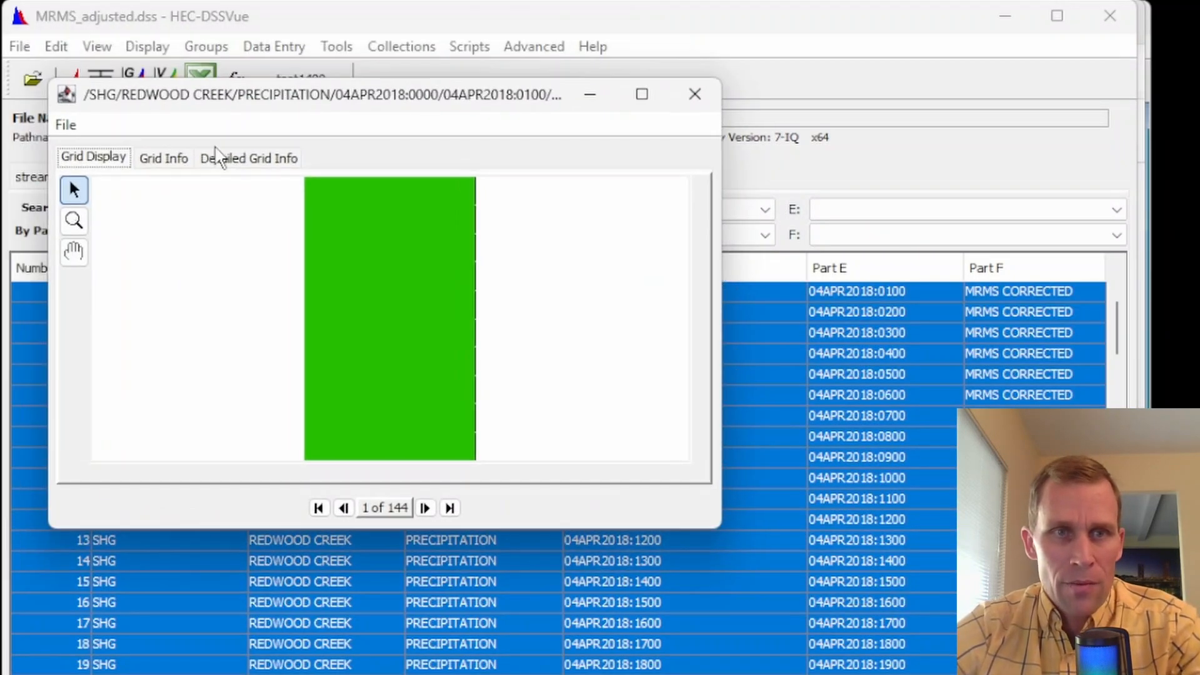
pyautogui.click(170, 159)
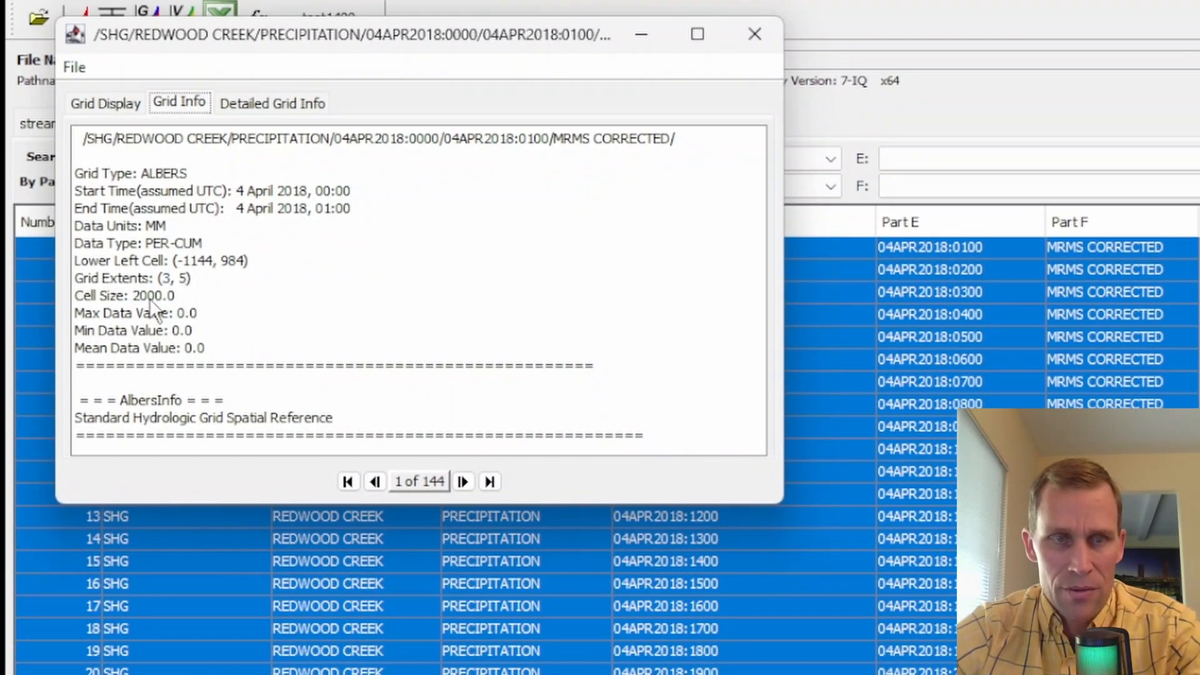
pyautogui.click(754, 36)
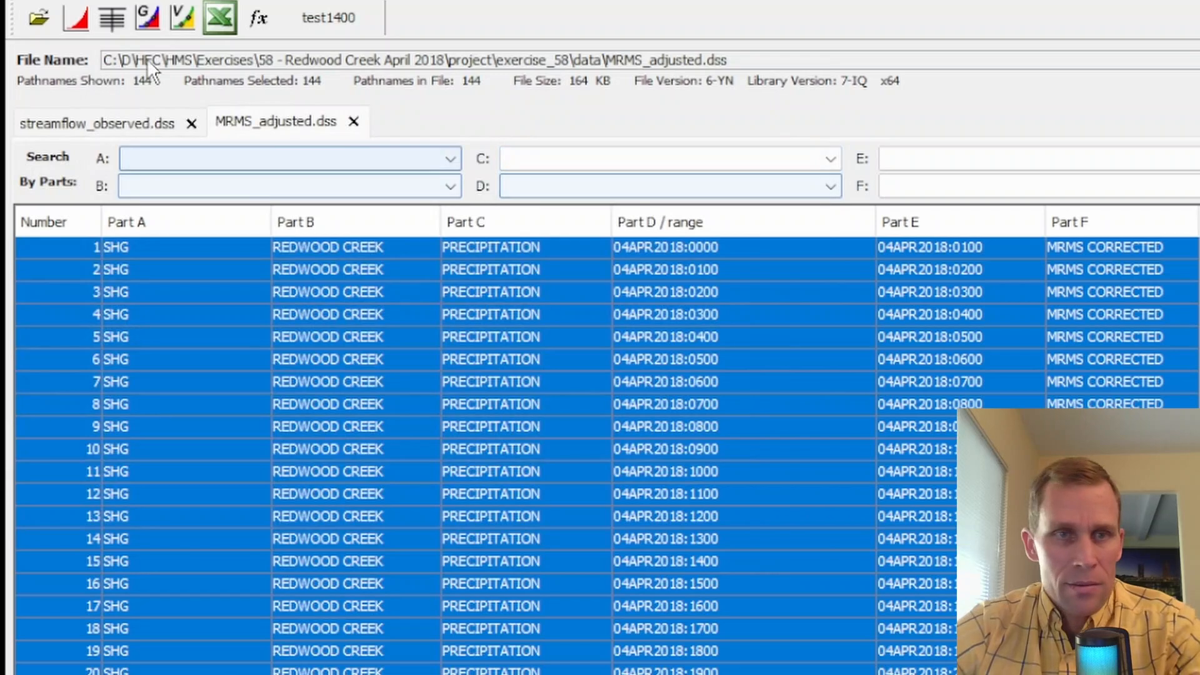
# - Plot all MRMS records again in an enlarged window and step through the hourly precipitation grids into the 06APR2018 storm
pyautogui.click(81, 19)
pyautogui.click(380, 439)
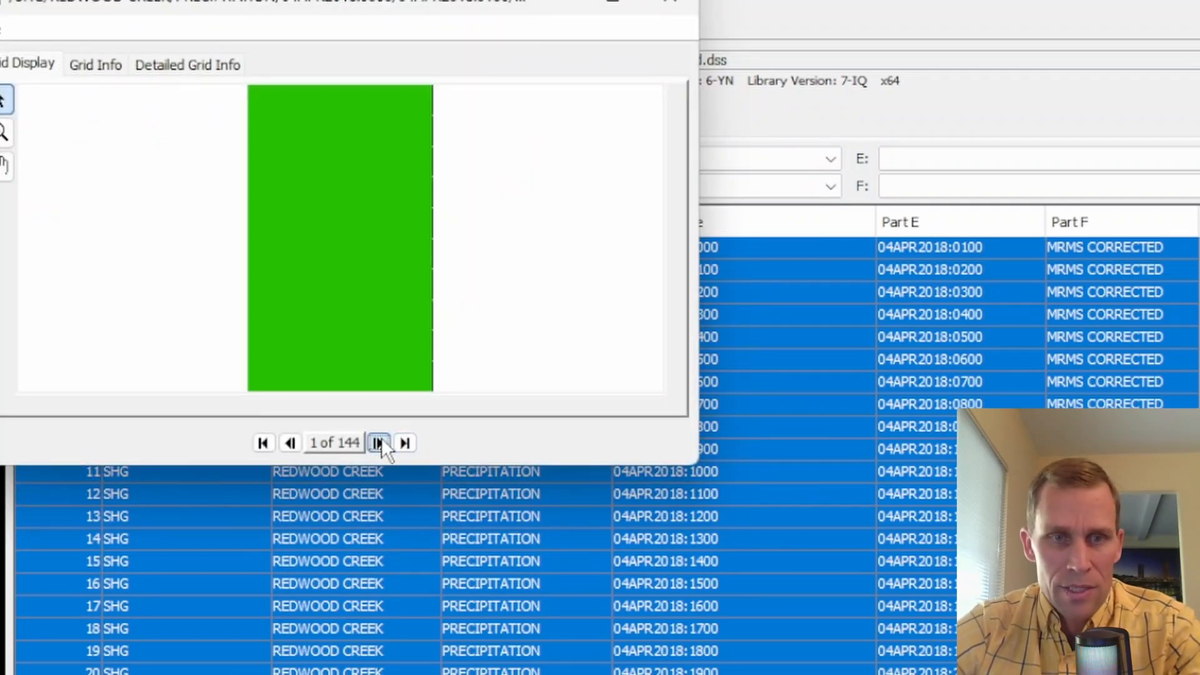
pyautogui.moveTo(694, 463); pyautogui.dragTo(761, 669)
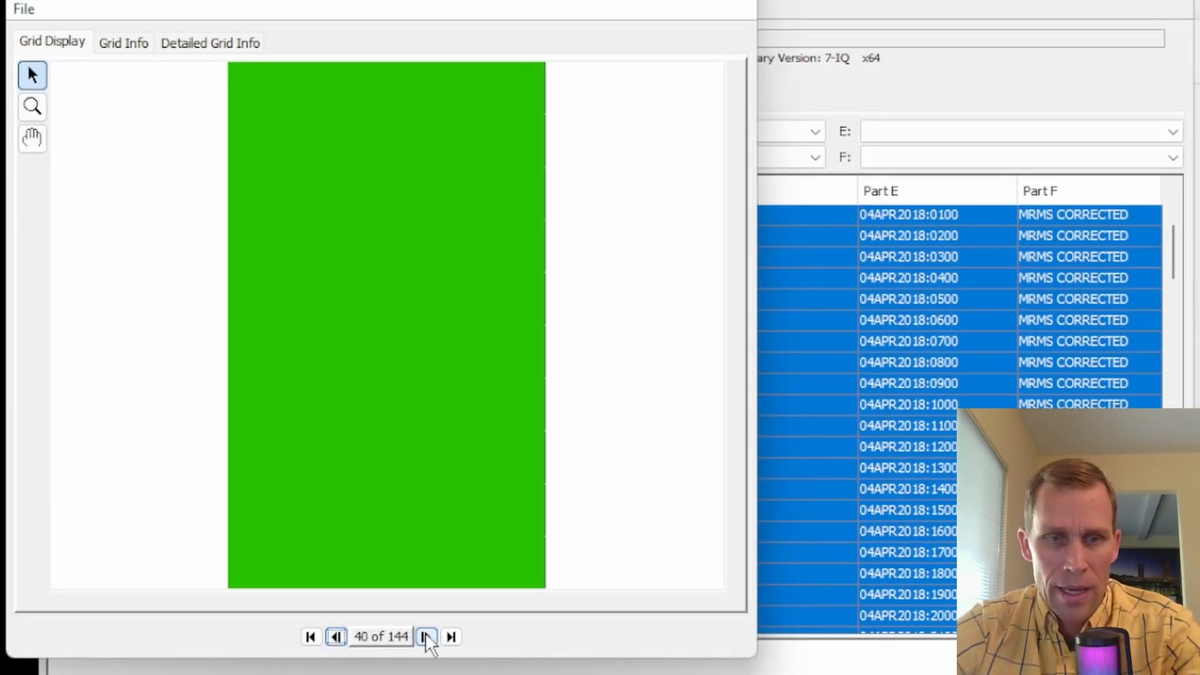
pyautogui.click(425, 634)
pyautogui.click(425, 634)
pyautogui.click(425, 635)
pyautogui.click(426, 636)
pyautogui.click(425, 636)
pyautogui.click(426, 635)
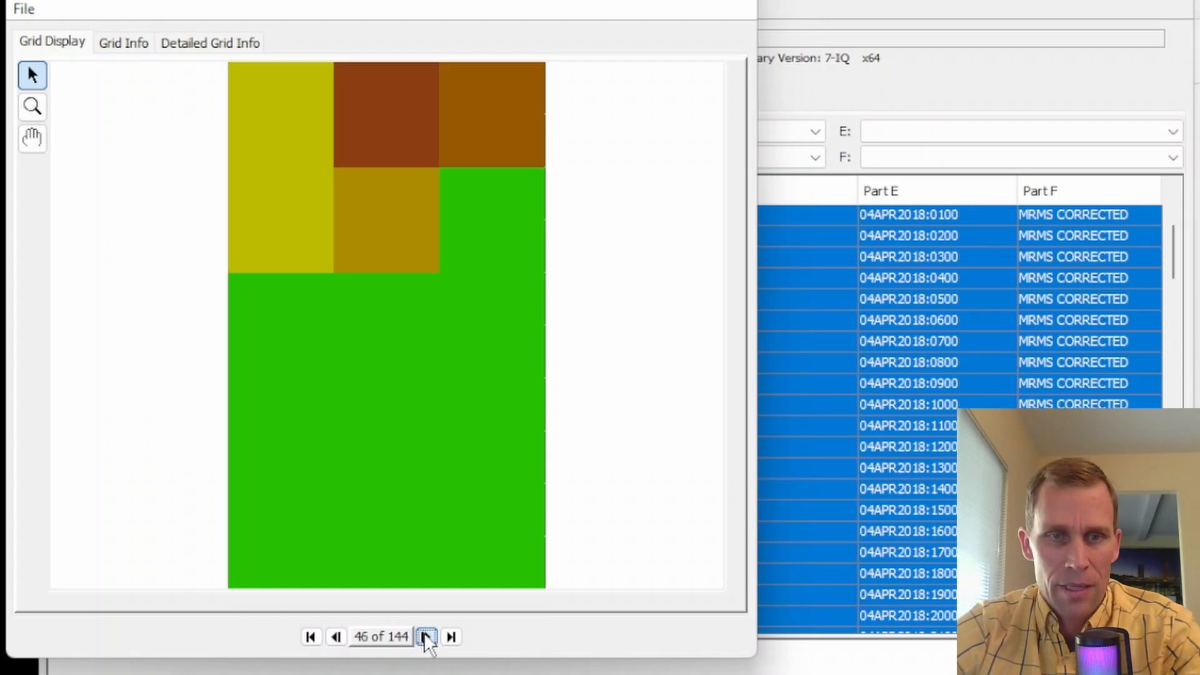
pyautogui.click(425, 636)
pyautogui.click(425, 635)
pyautogui.click(425, 636)
pyautogui.click(425, 636)
pyautogui.click(425, 636)
pyautogui.click(425, 636)
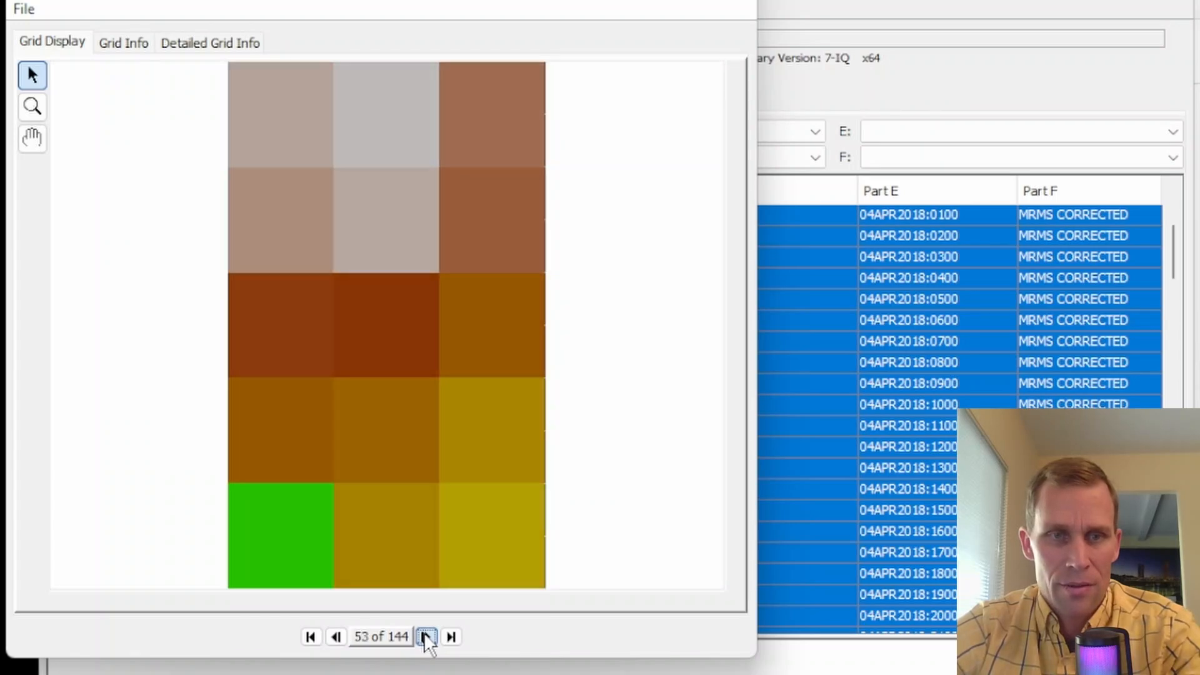
pyautogui.click(425, 636)
pyautogui.click(426, 636)
pyautogui.click(425, 636)
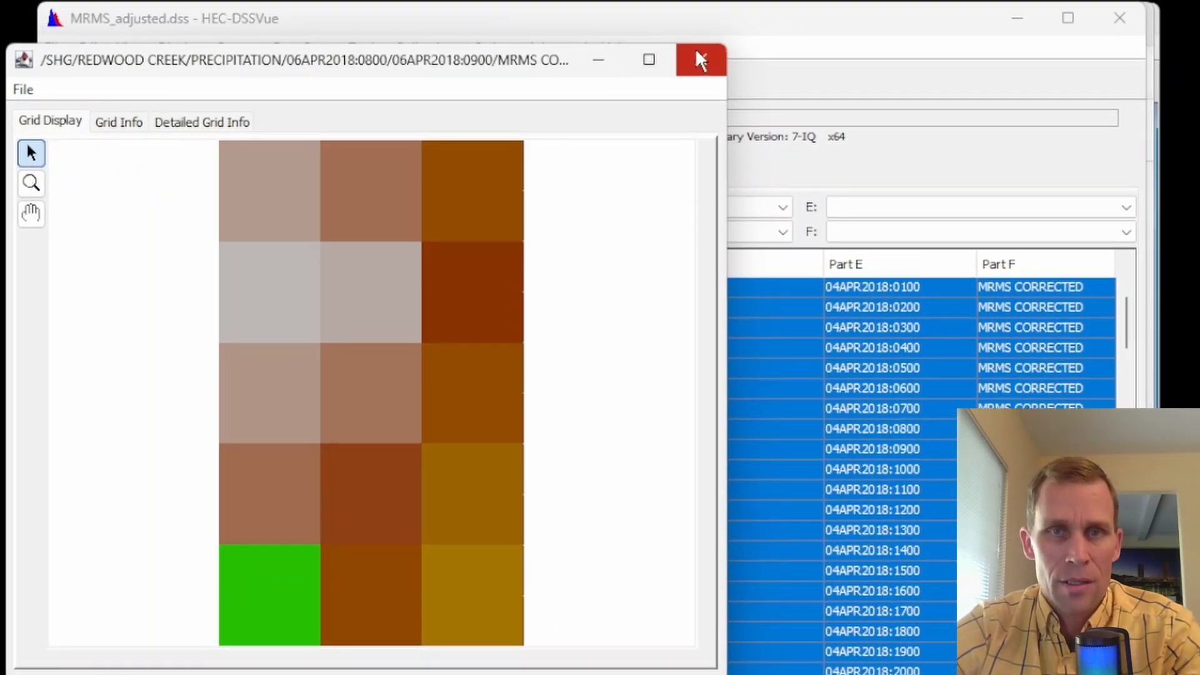
pyautogui.click(702, 57)
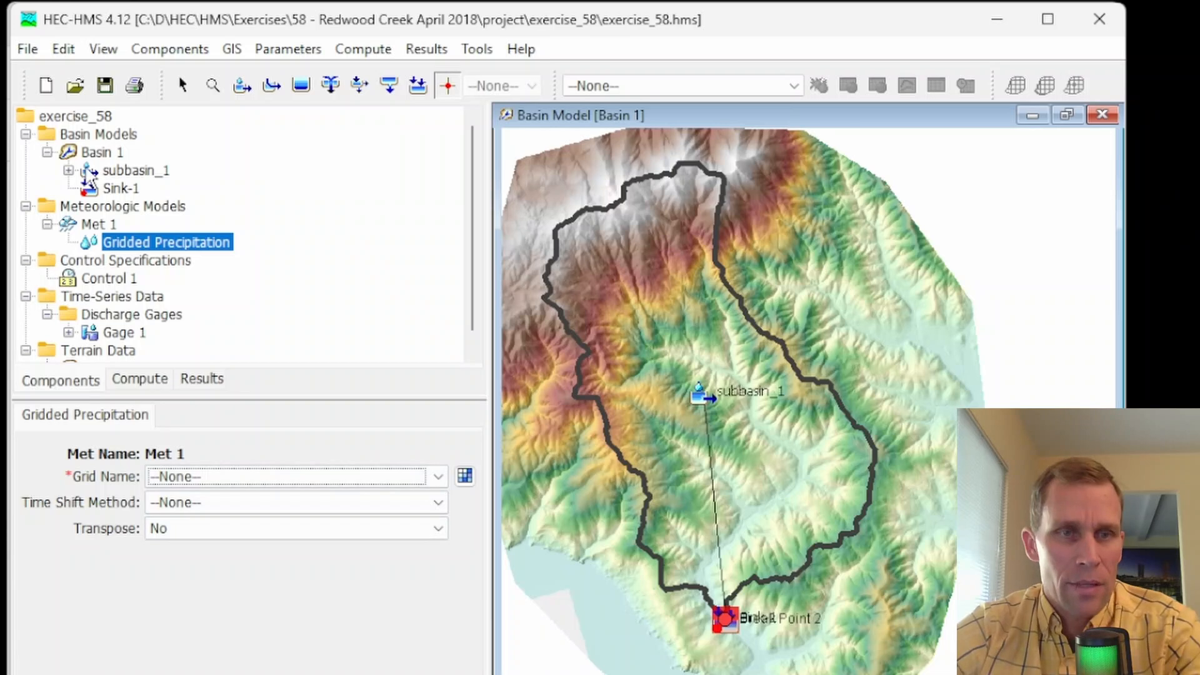
# - Switch to HEC-HMS and create a precipitation gridset named Grid 1 in the Grid Data Manager
pyautogui.click(155, 53)
pyautogui.click(222, 265)
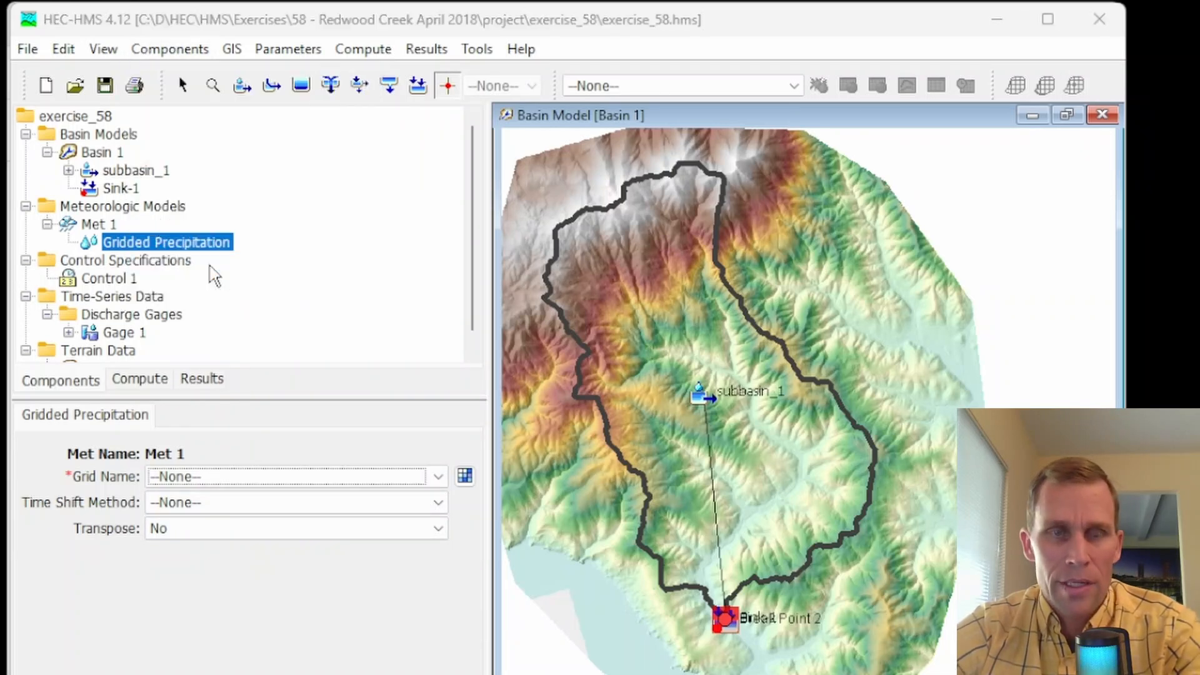
pyautogui.click(391, 237)
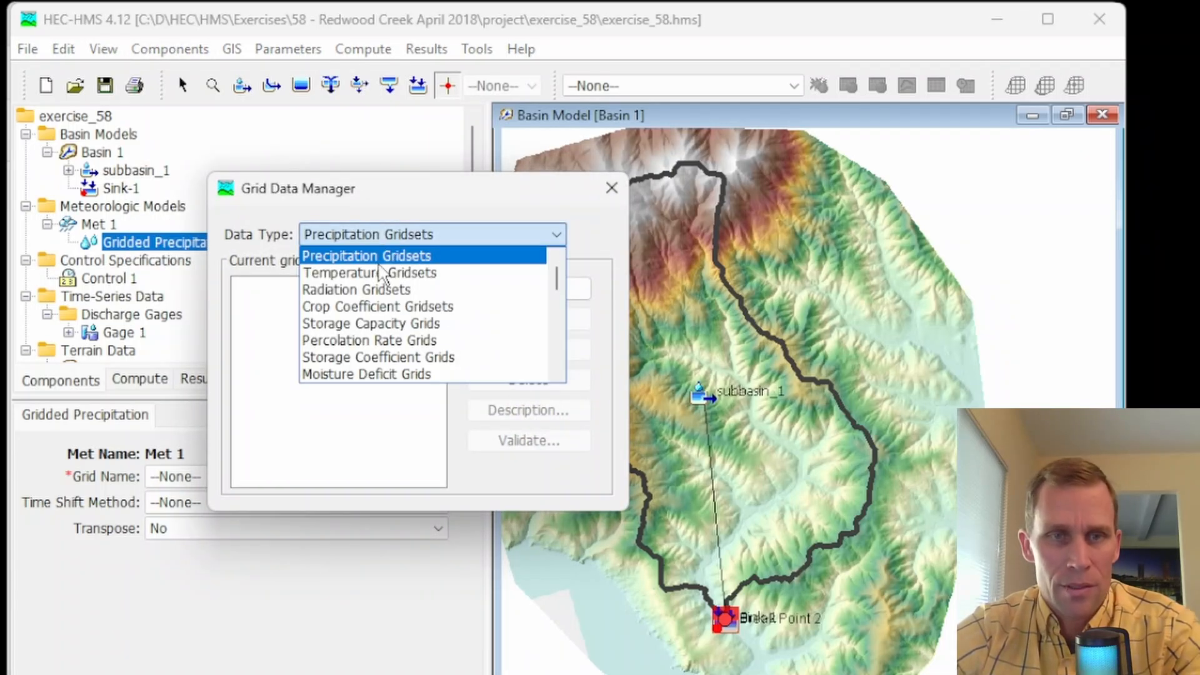
pyautogui.click(378, 263)
pyautogui.click(512, 288)
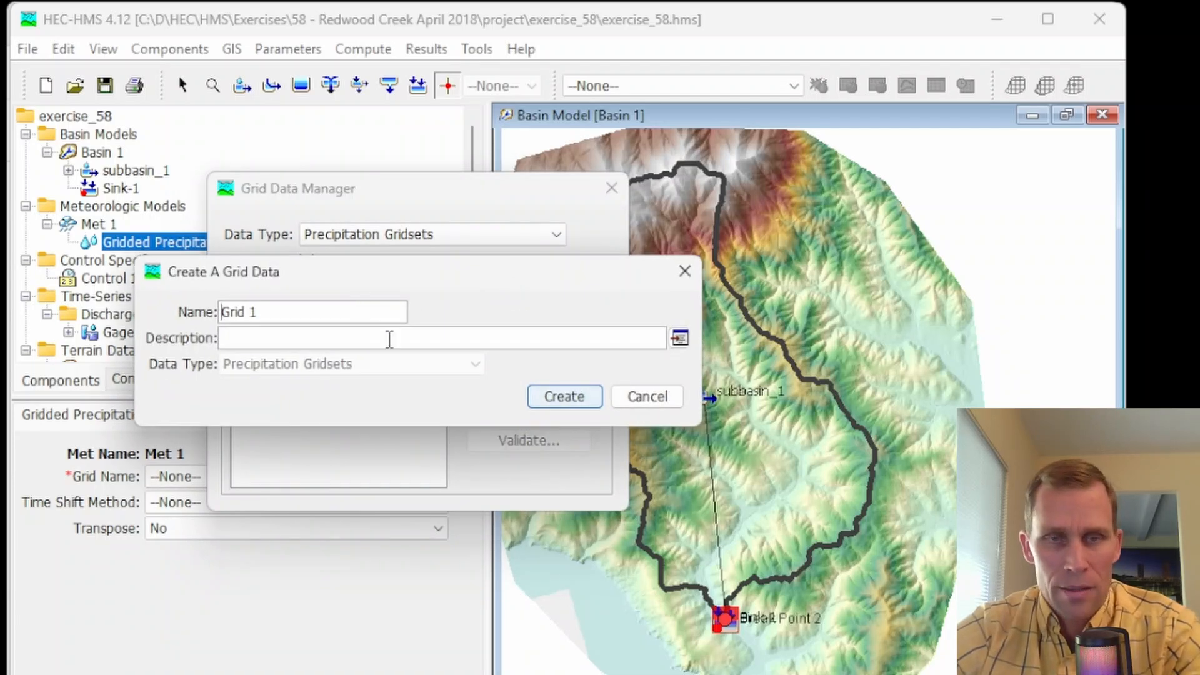
pyautogui.click(564, 396)
pyautogui.click(611, 188)
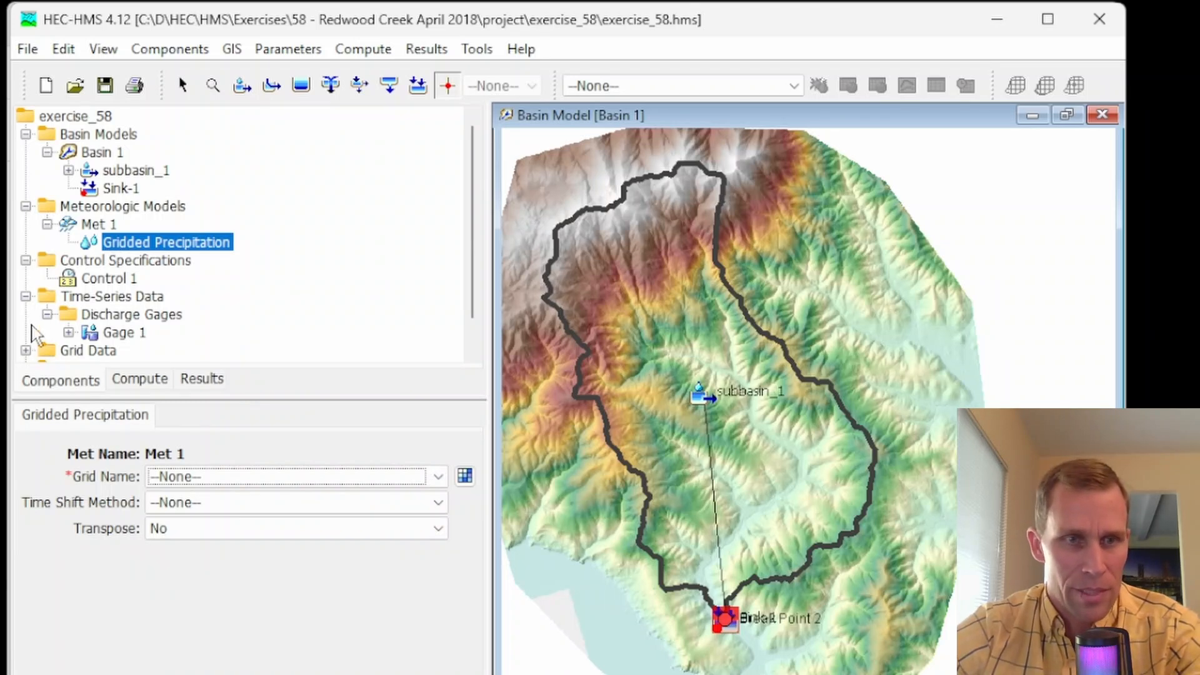
# - Set Grid 1's data source to Multiple Record HEC-DSS, using MRMS_adjusted.dss from the project's data folder
pyautogui.click(26, 351)
pyautogui.click(110, 335)
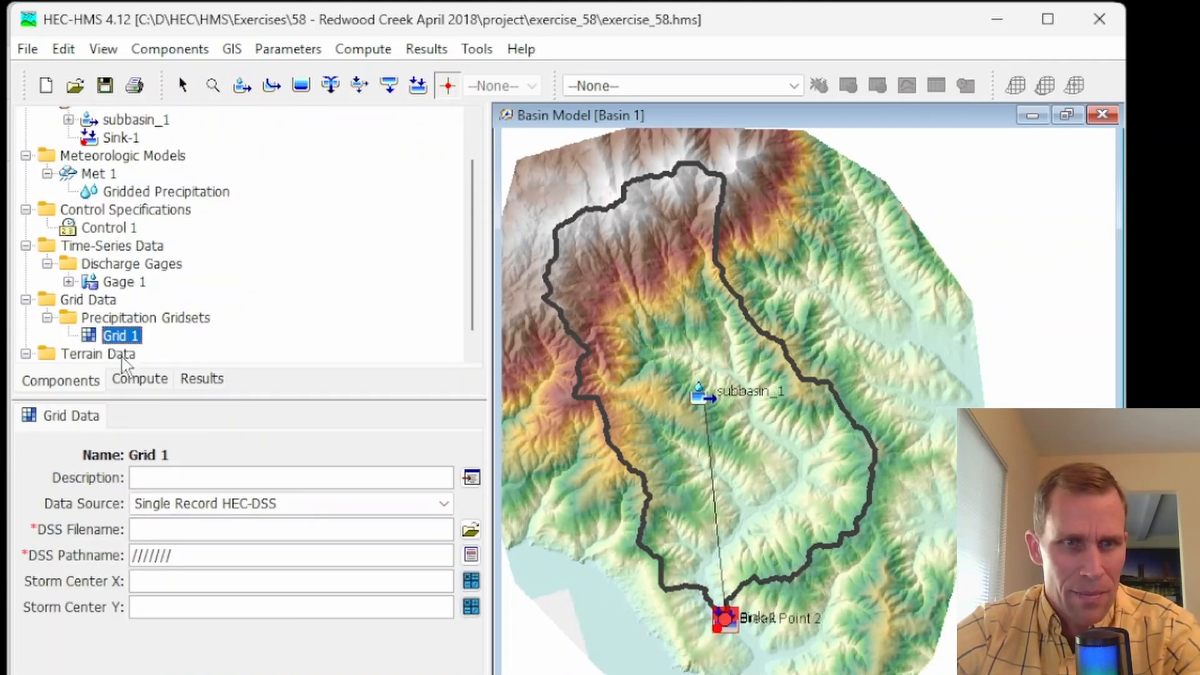
pyautogui.click(439, 505)
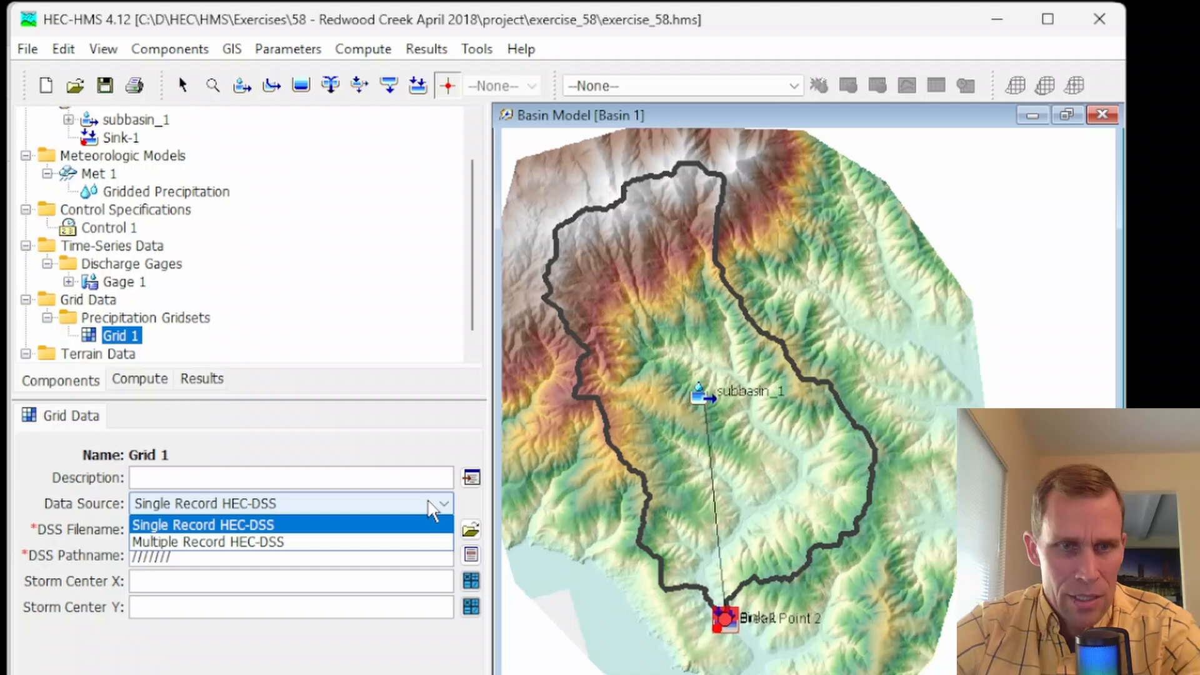
pyautogui.click(291, 542)
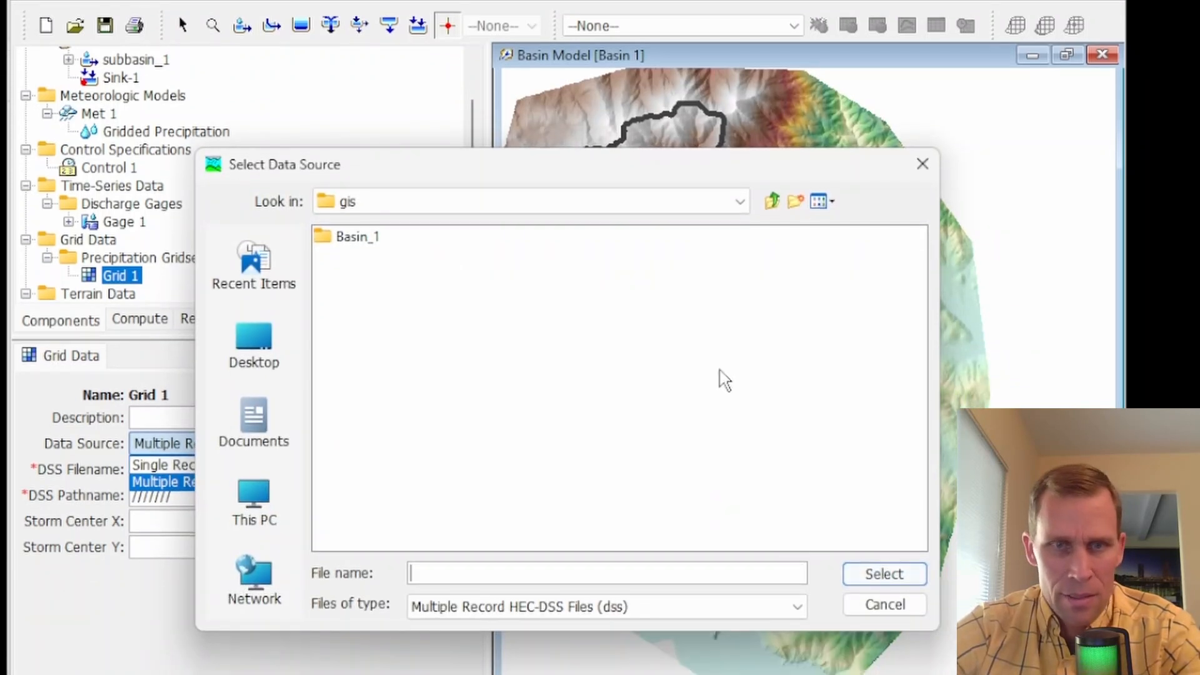
pyautogui.click(772, 201)
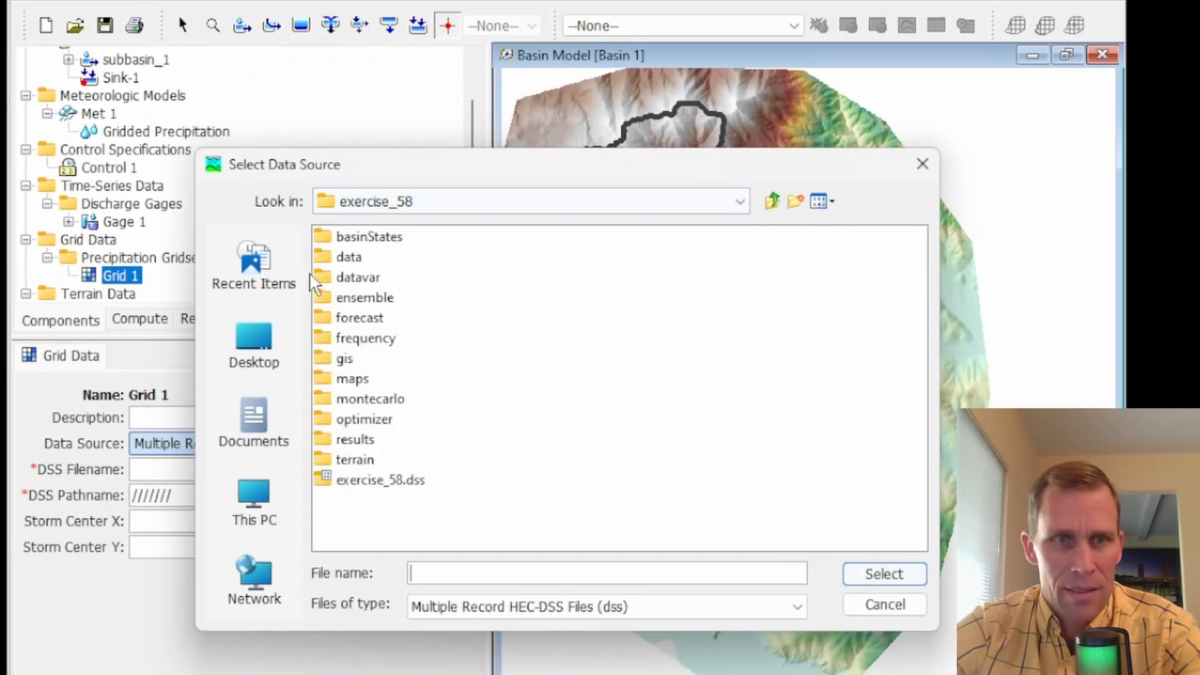
pyautogui.click(349, 257)
pyautogui.doubleClick(349, 257)
pyautogui.click(369, 236)
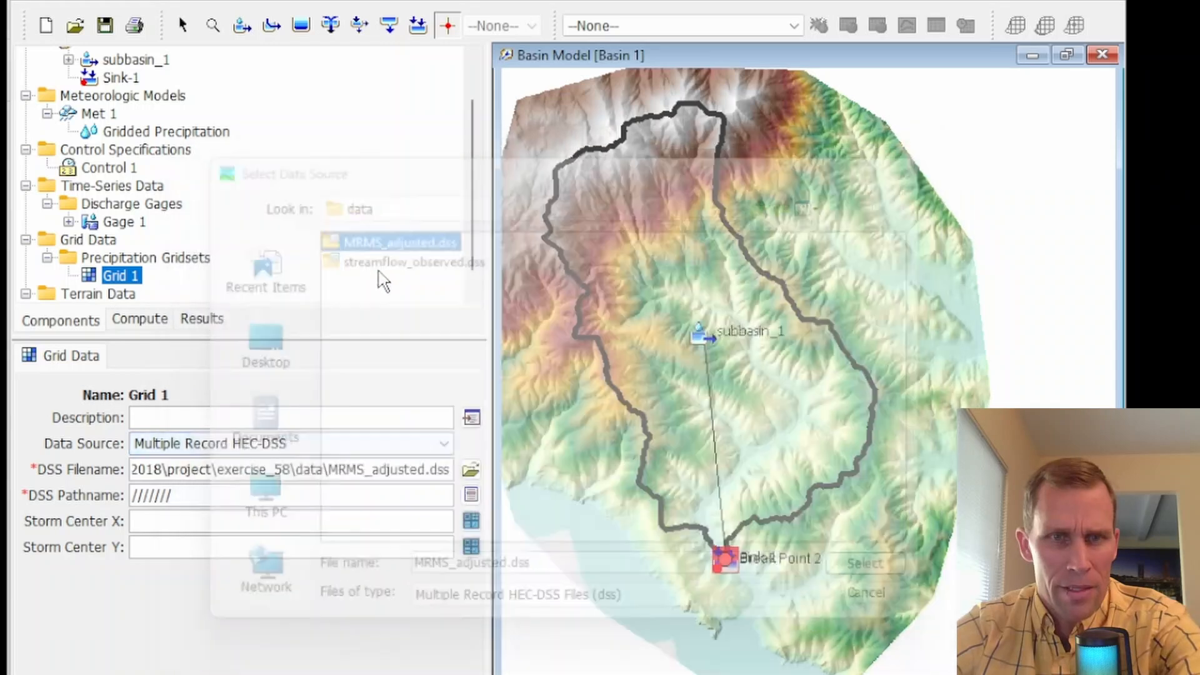
# - Set Grid 1's DSS pathname to the SHG Redwood Creek precipitation record from 04APR2018:0000 to 04APR2018:0100, MRMS CORRECTED
pyautogui.click(472, 495)
pyautogui.click(693, 248)
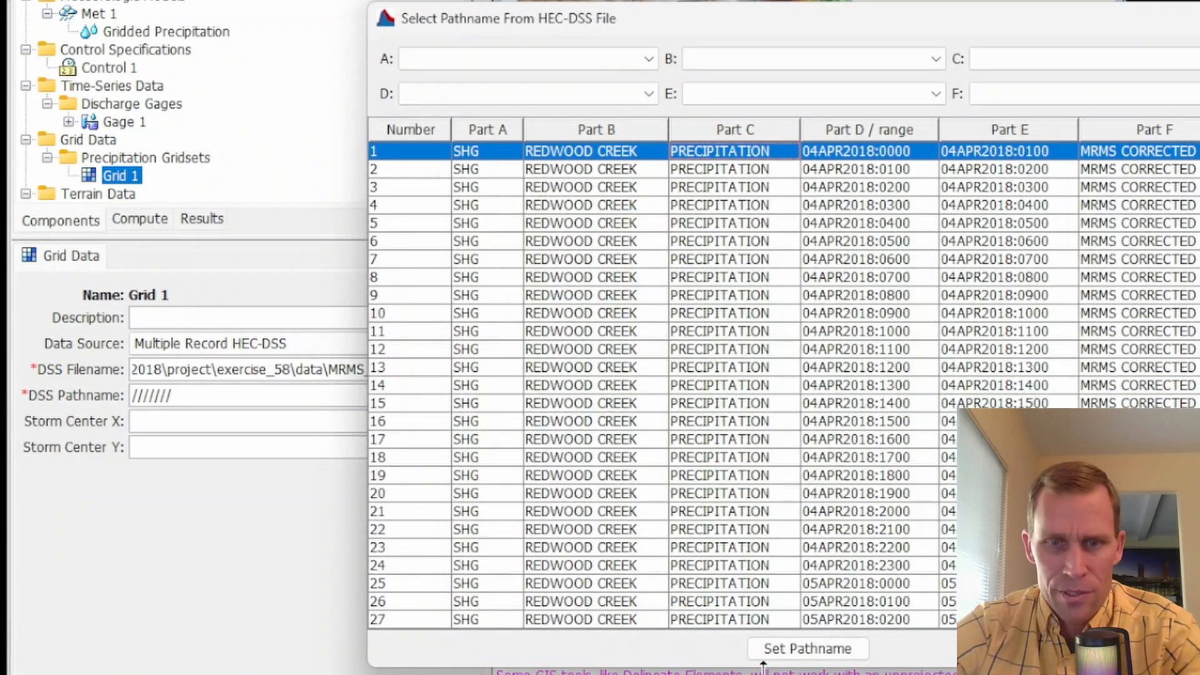
pyautogui.click(795, 647)
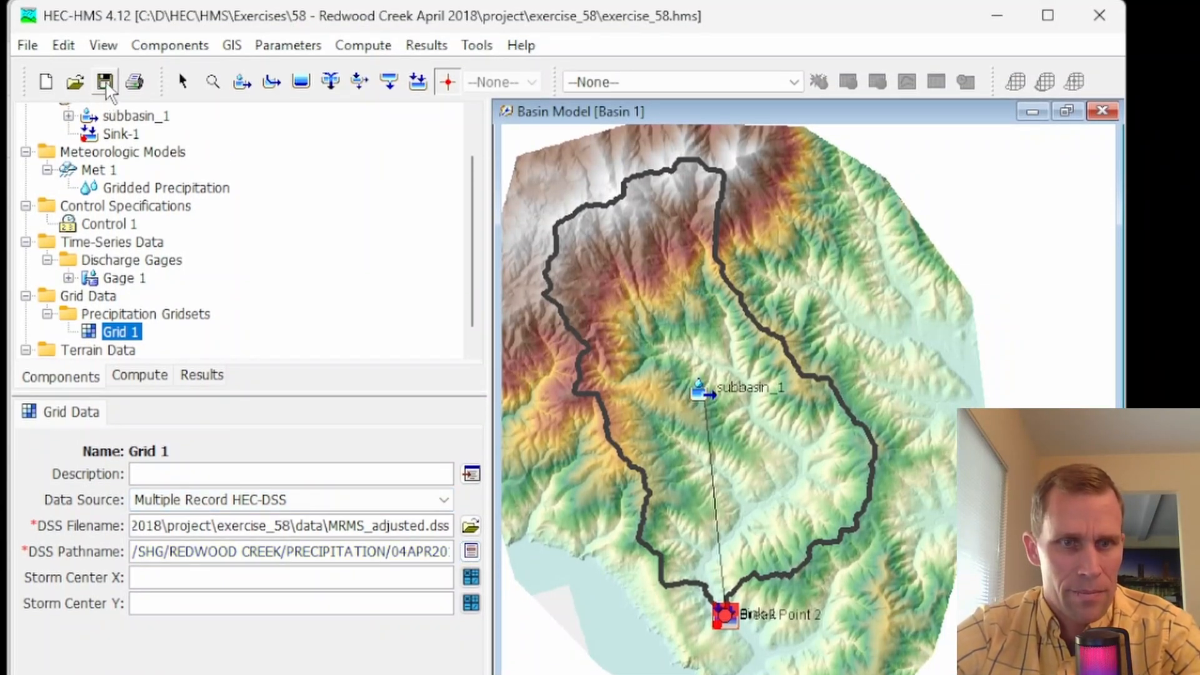
# - Assign Grid 1 as the grid for Met 1's Gridded Precipitation and save the project
pyautogui.click(149, 191)
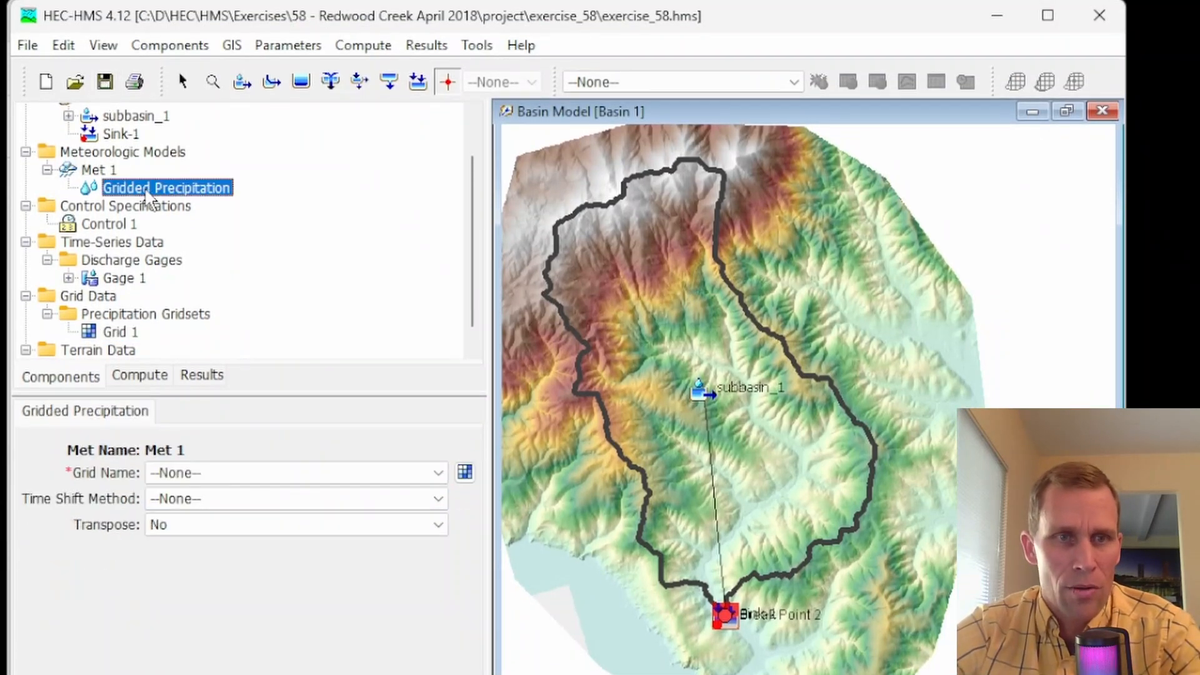
pyautogui.click(201, 472)
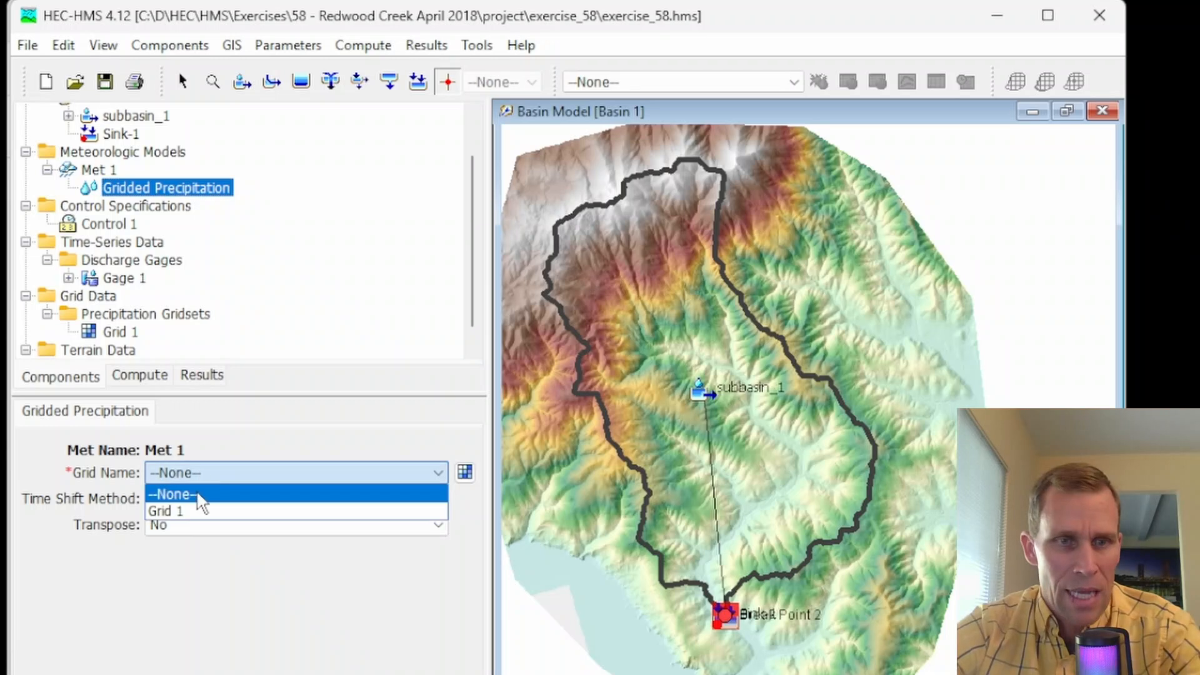
pyautogui.click(189, 507)
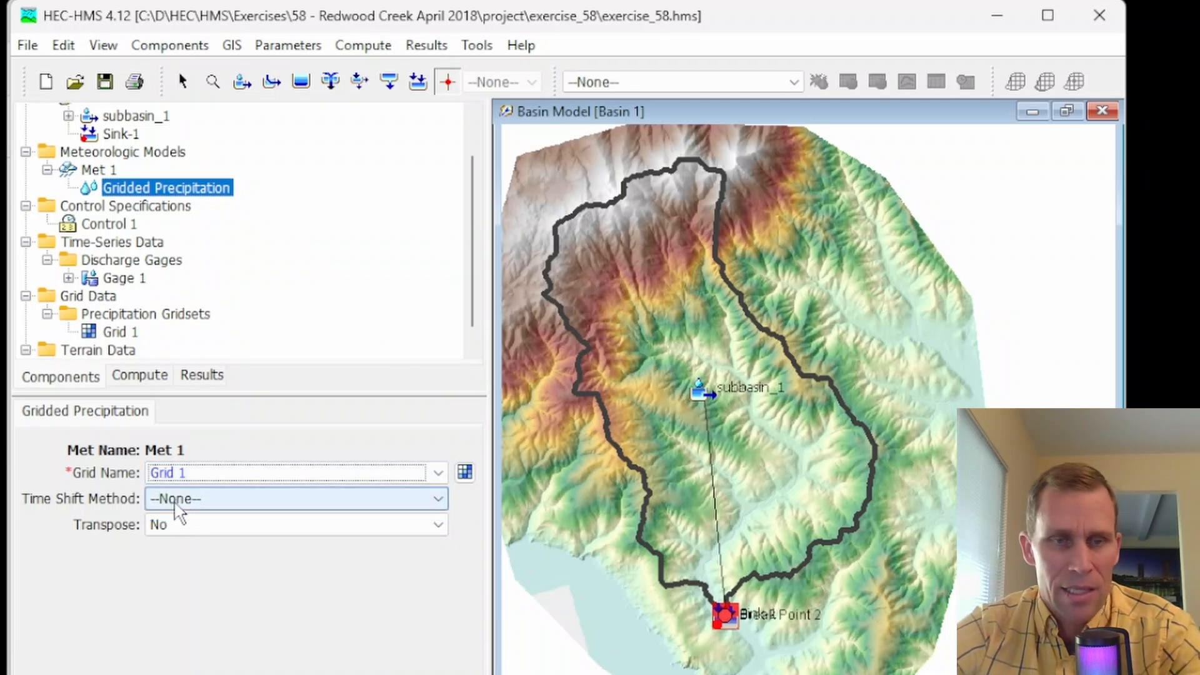
pyautogui.click(104, 82)
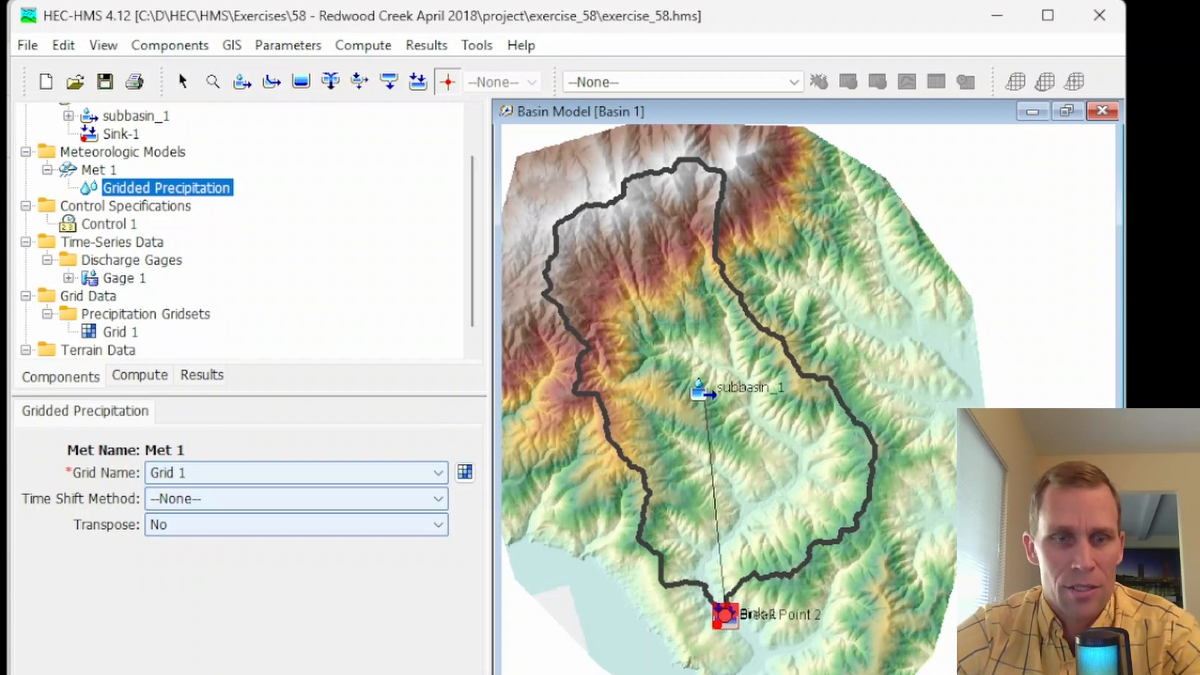
# - Switch to the HEC-HMS tutorial page and review the Deficit and Constant, 2D Diffusion Wave and Linear Reservoir parameter tables
pyautogui.hotkey('alt', 'Tab')
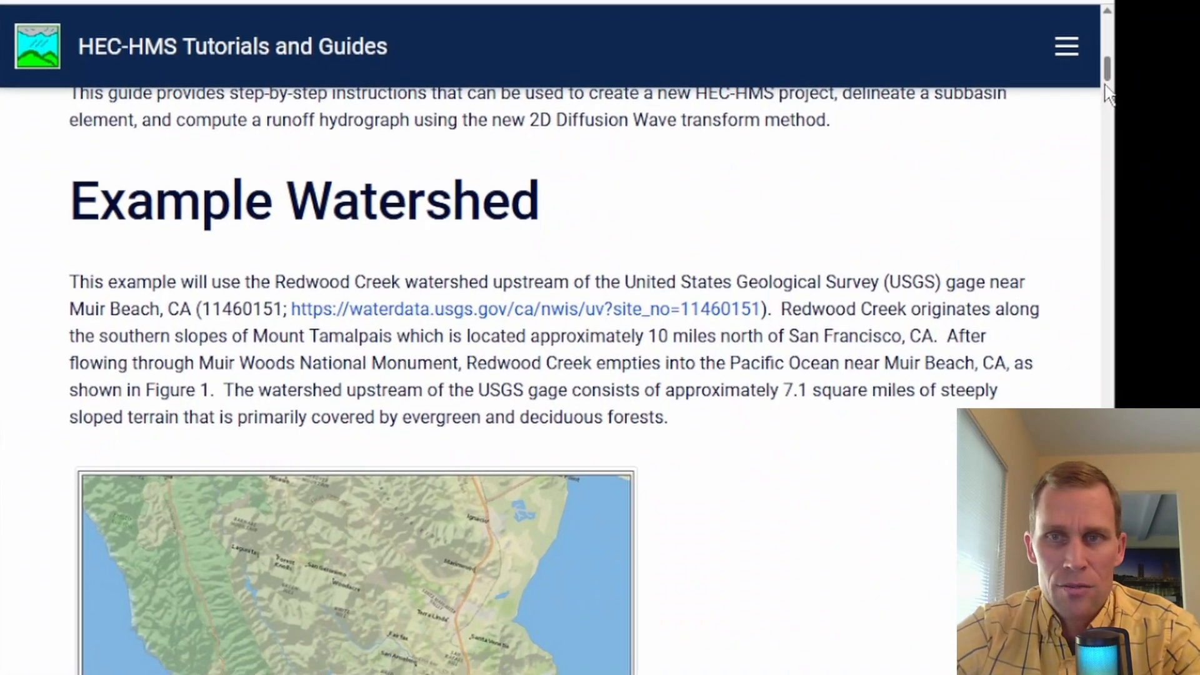
pyautogui.moveTo(1106, 84); pyautogui.dragTo(1085, 332)
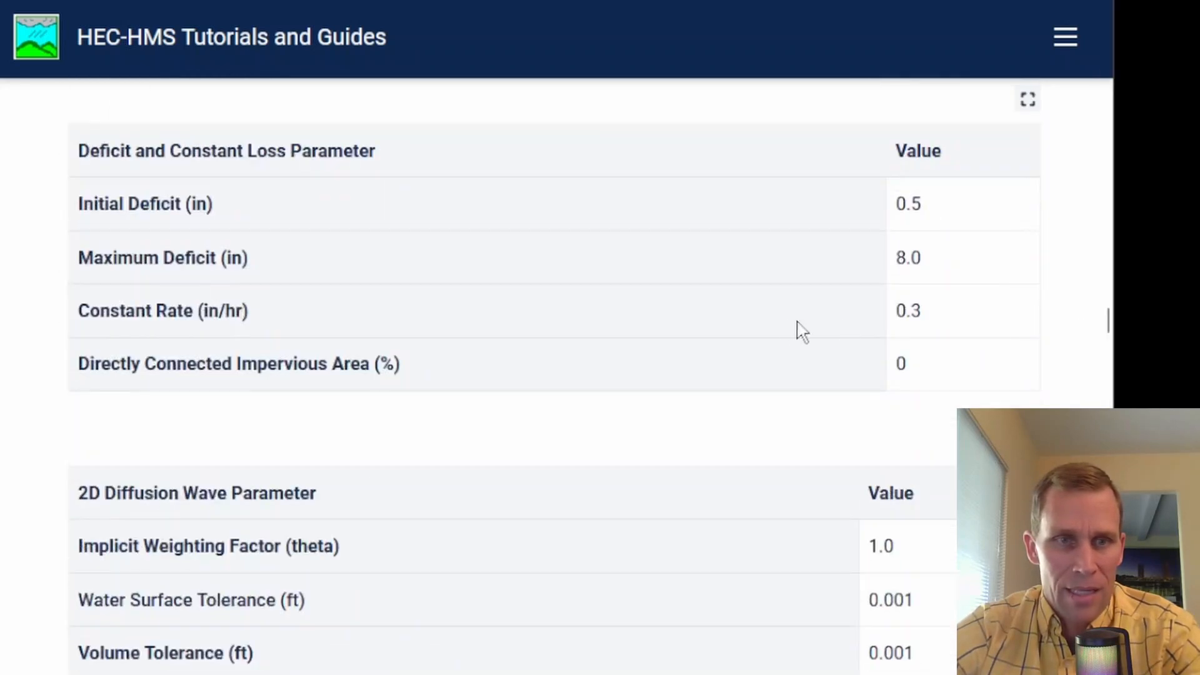
pyautogui.scroll(3, 794, 333)
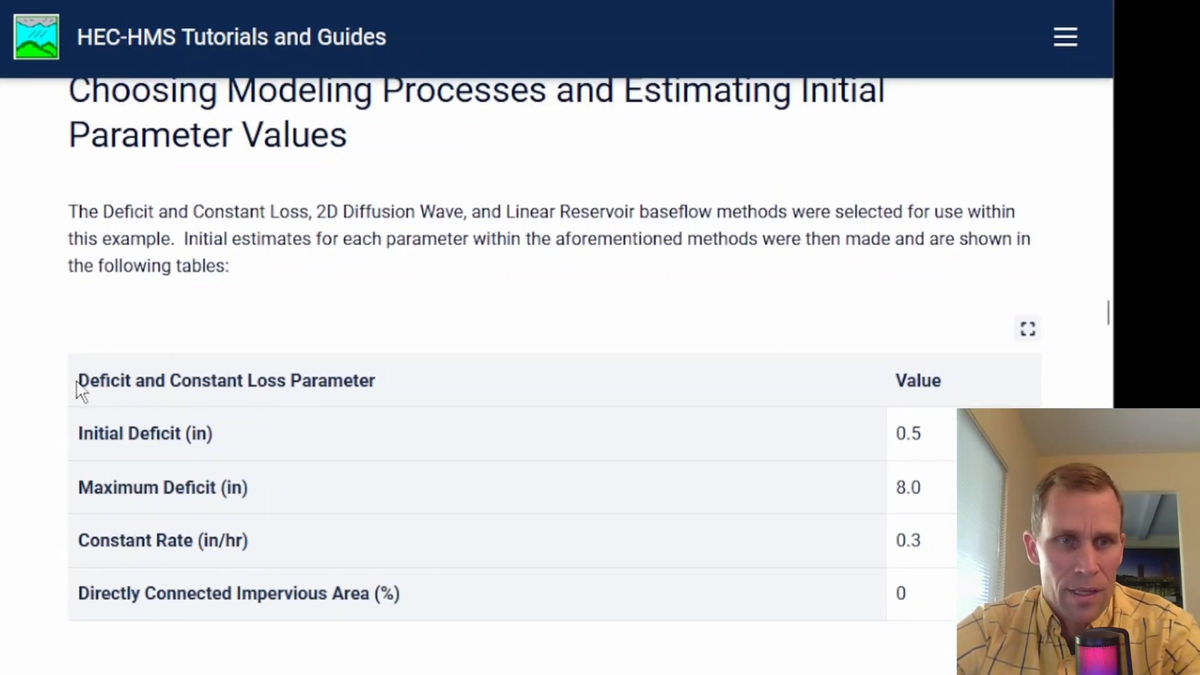
pyautogui.moveTo(78, 382); pyautogui.dragTo(229, 389)
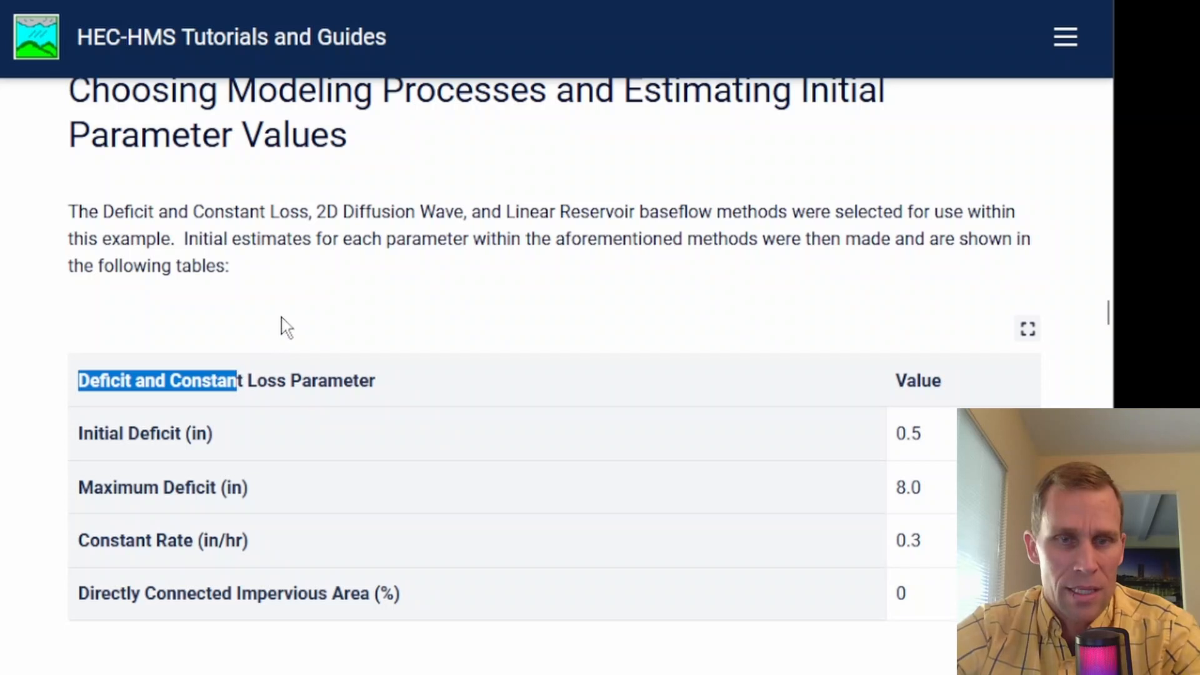
pyautogui.scroll(-8, 281, 324)
pyautogui.moveTo(79, 150); pyautogui.dragTo(207, 155)
pyautogui.moveTo(79, 650); pyautogui.dragTo(242, 647)
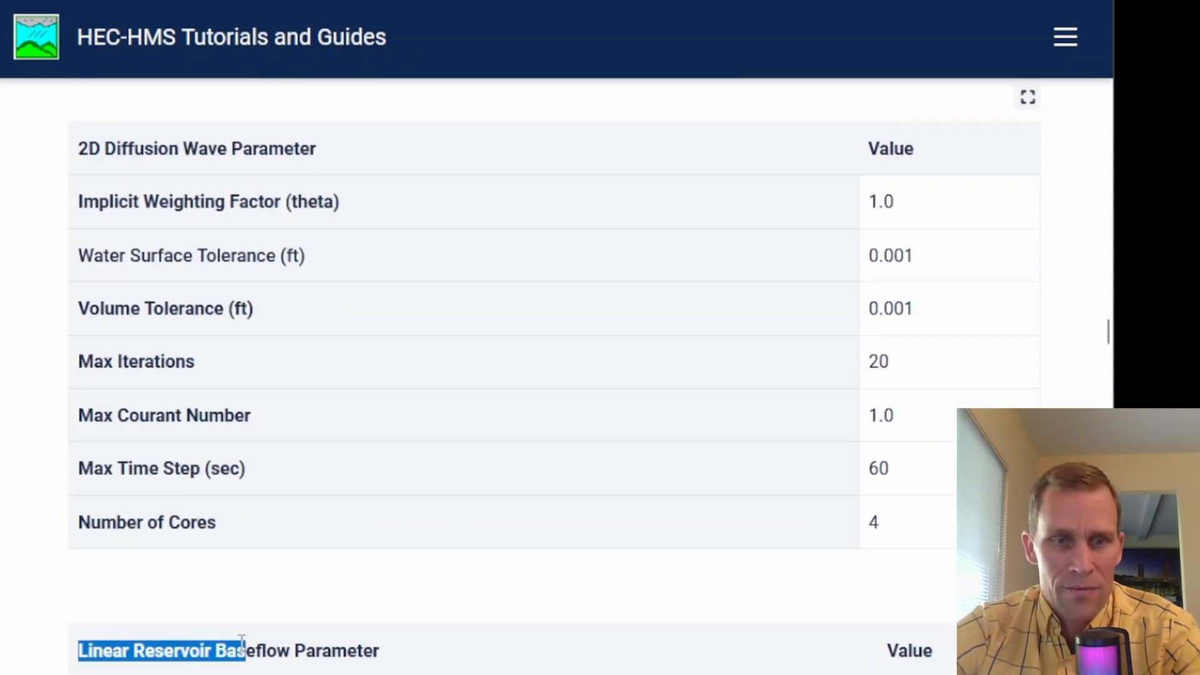
pyautogui.moveTo(88, 149); pyautogui.dragTo(210, 146)
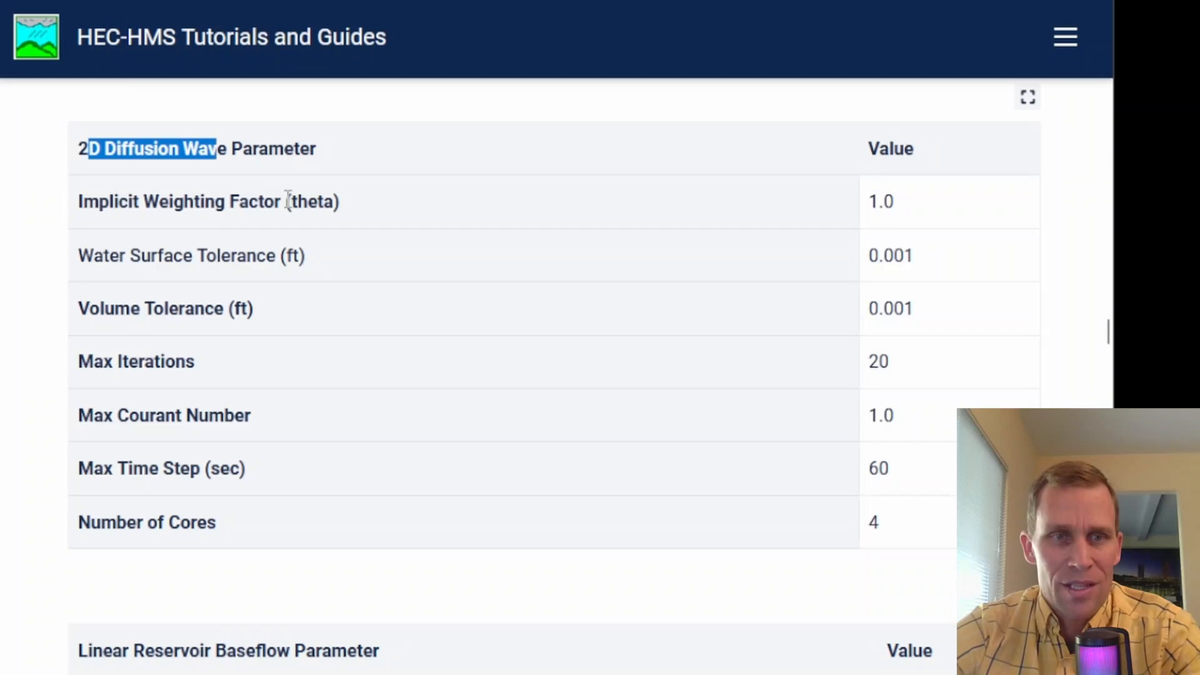
# - Review the Deficit and Constant loss table, switch back to HEC-HMS and set subbasin_1's loss method to Deficit and Constant
pyautogui.scroll(7, 288, 203)
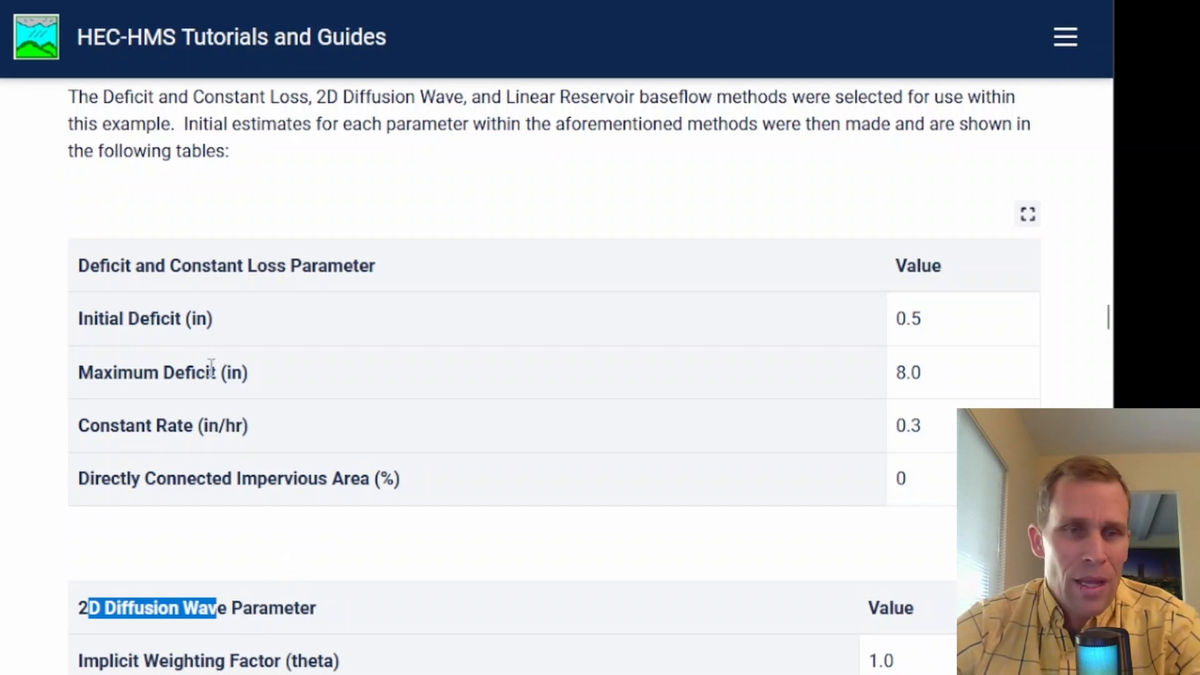
pyautogui.moveTo(99, 263); pyautogui.dragTo(263, 292)
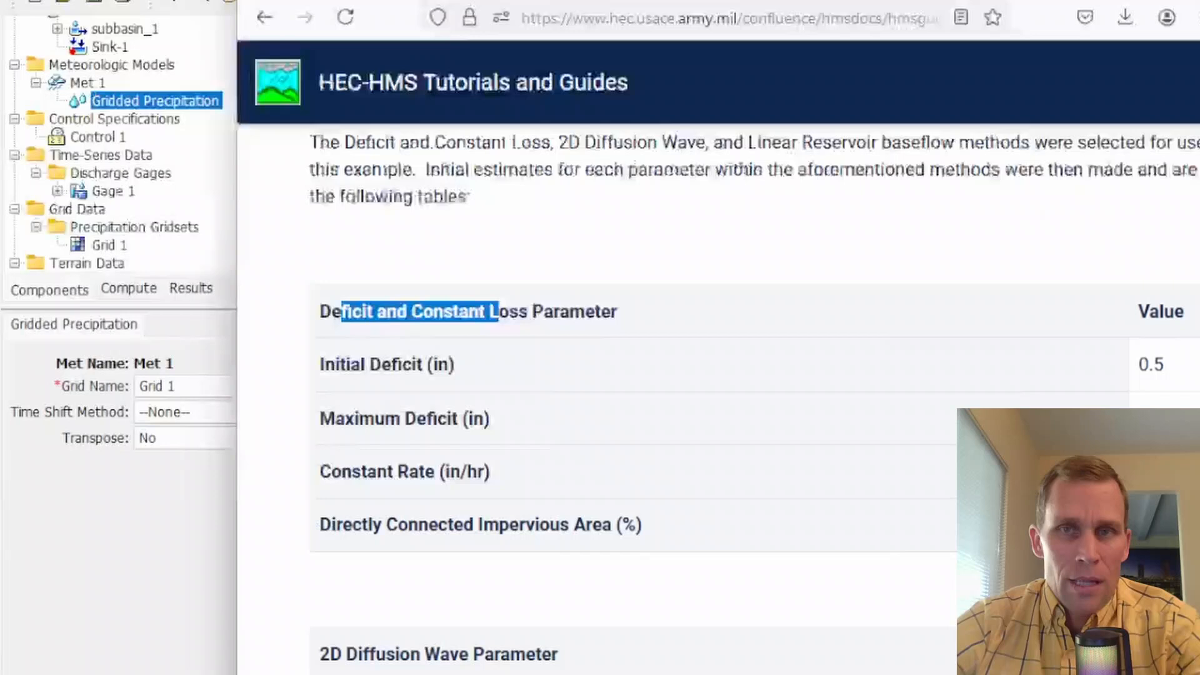
pyautogui.click(200, 168)
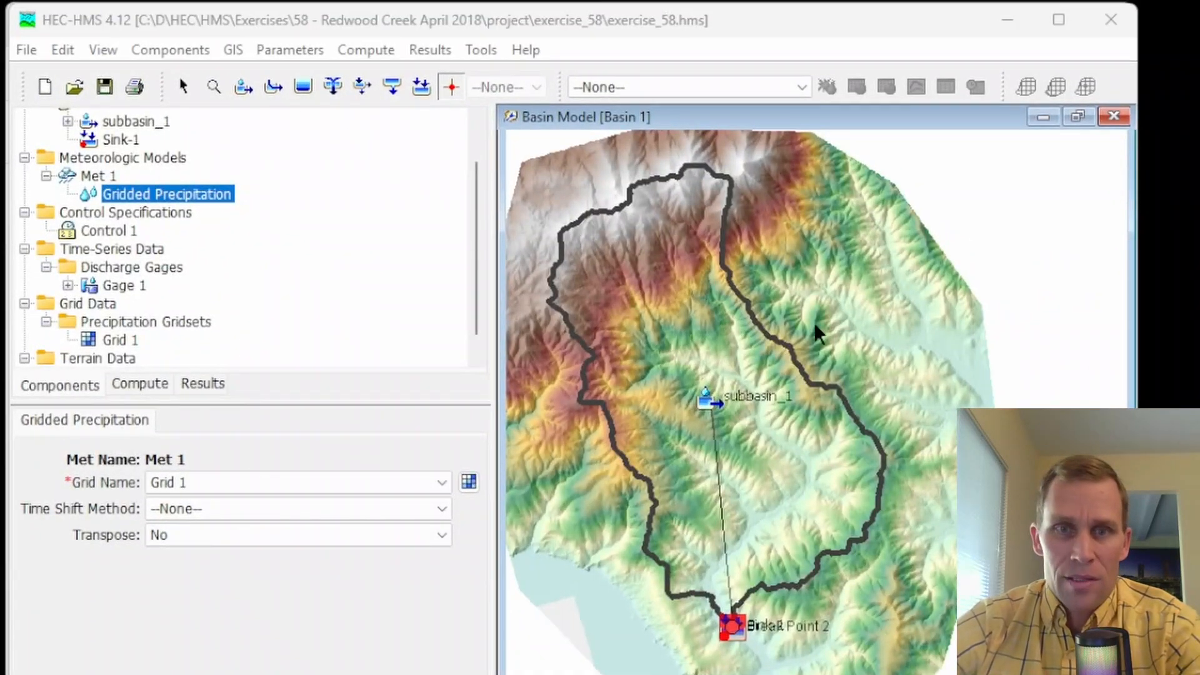
pyautogui.click(666, 338)
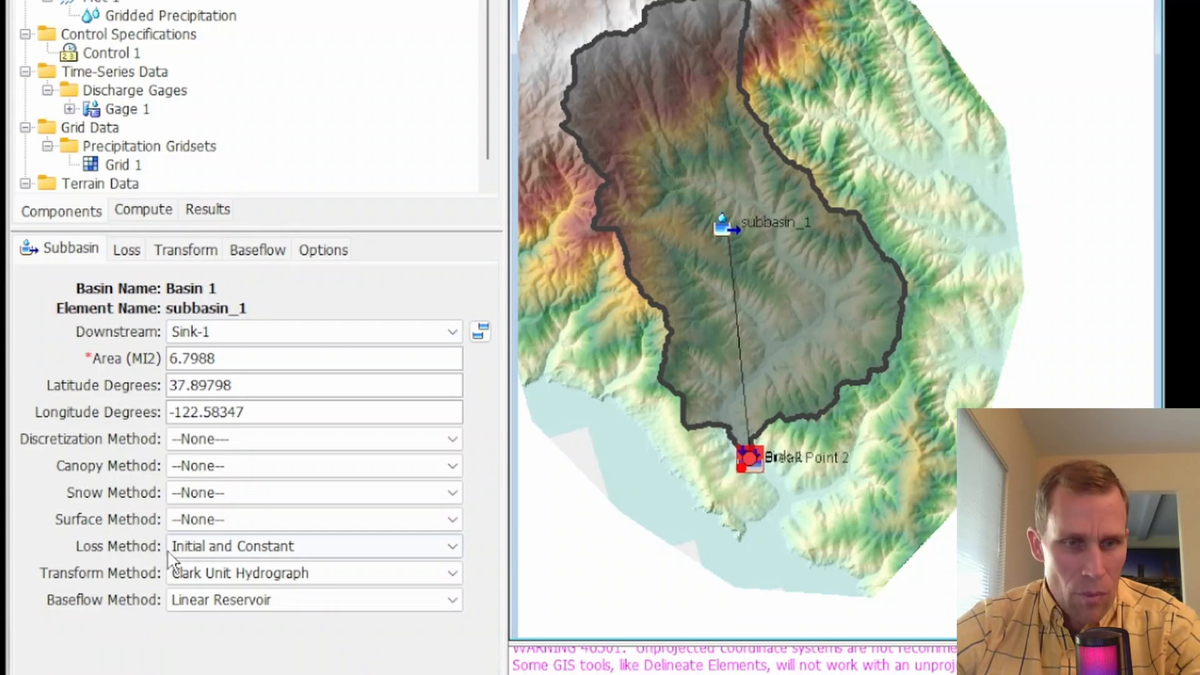
pyautogui.click(170, 549)
pyautogui.scroll(2, 250, 613)
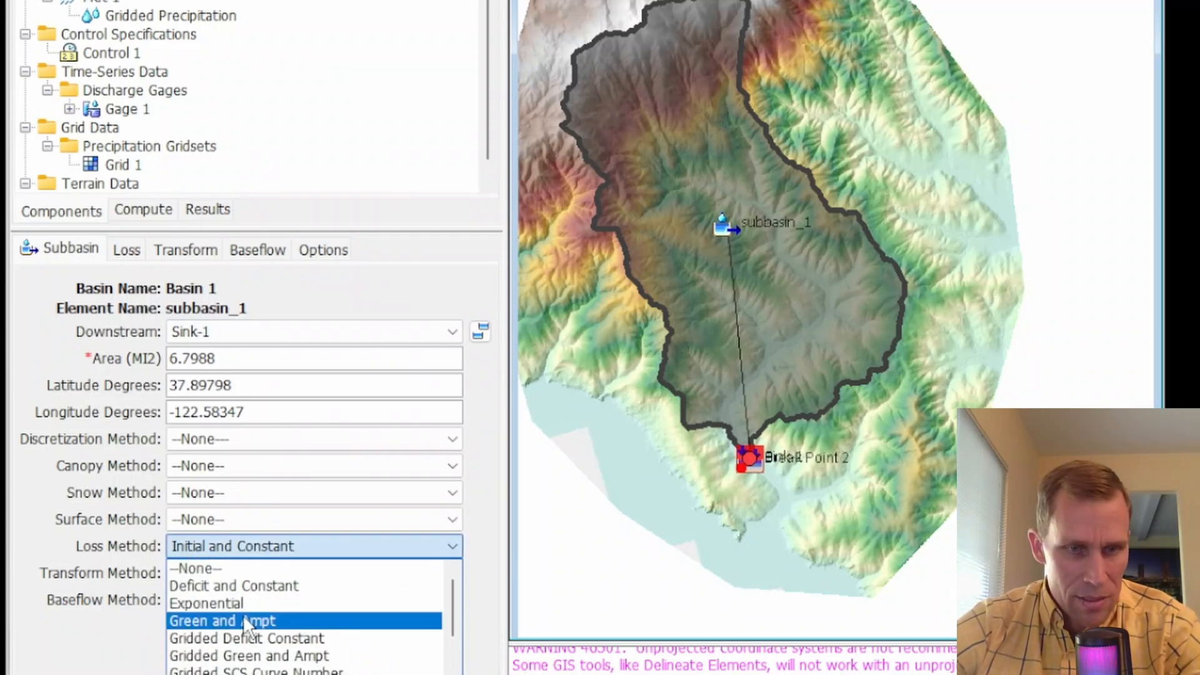
pyautogui.click(225, 585)
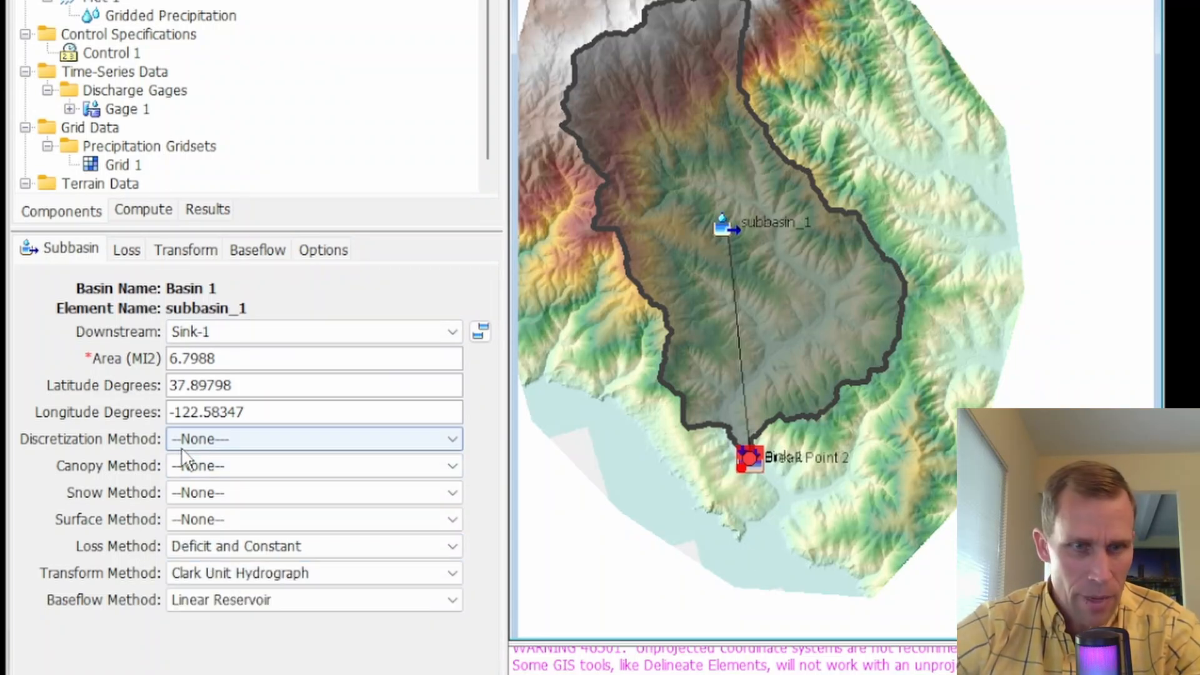
# - Set subbasin_1's discretization method to Structured and transform method to ModClark, keeping Linear Reservoir as the baseflow method
pyautogui.click(199, 439)
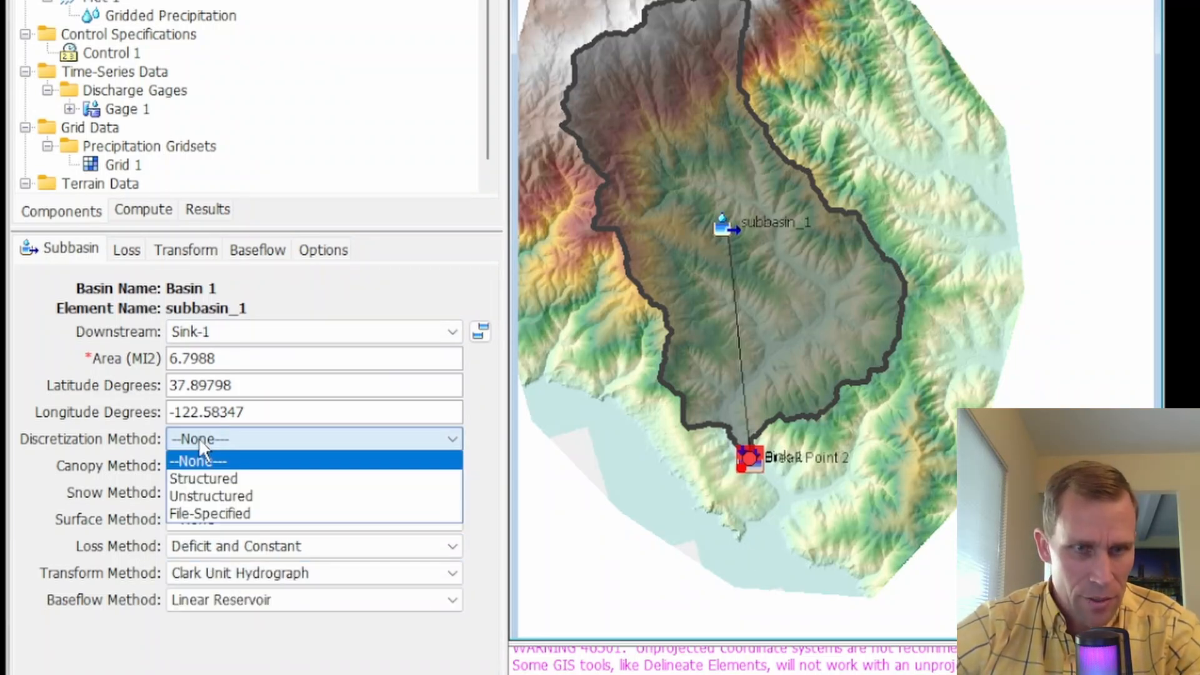
pyautogui.click(205, 478)
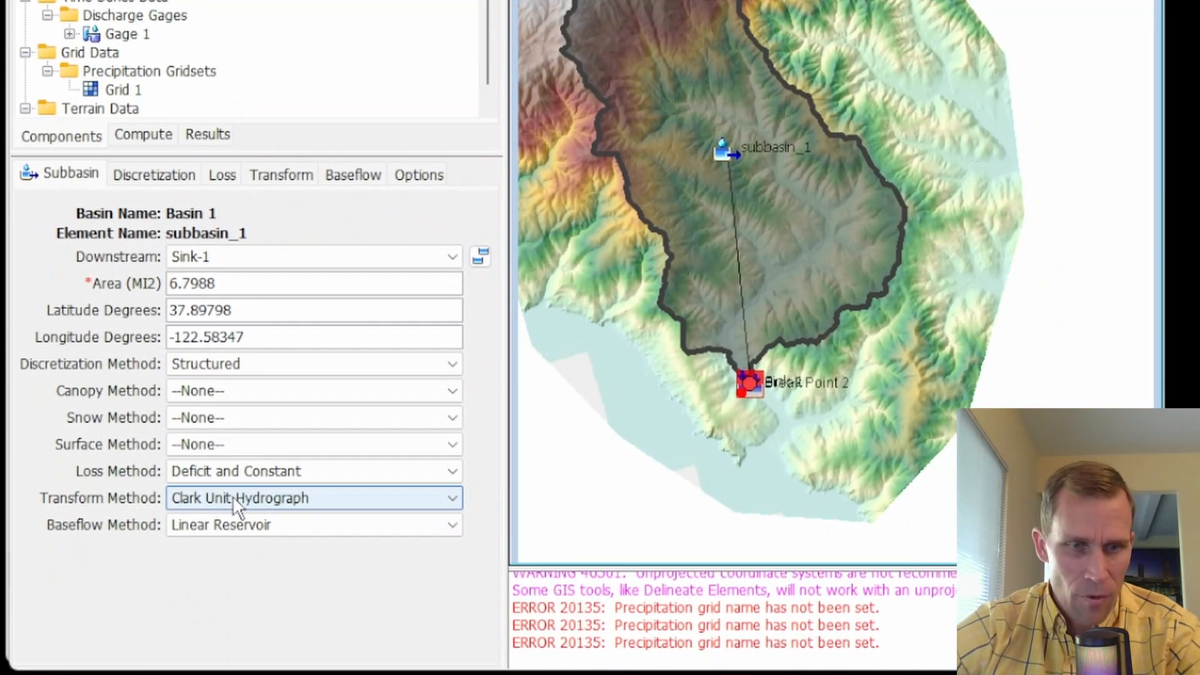
pyautogui.click(232, 497)
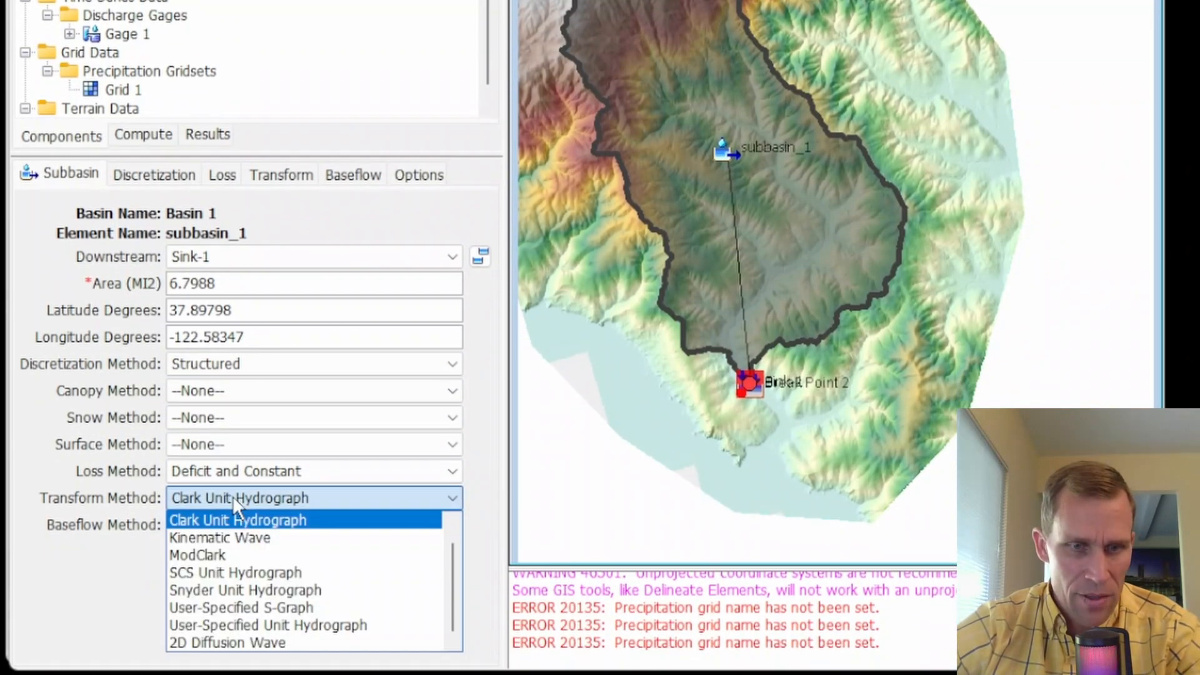
pyautogui.click(218, 550)
pyautogui.click(225, 532)
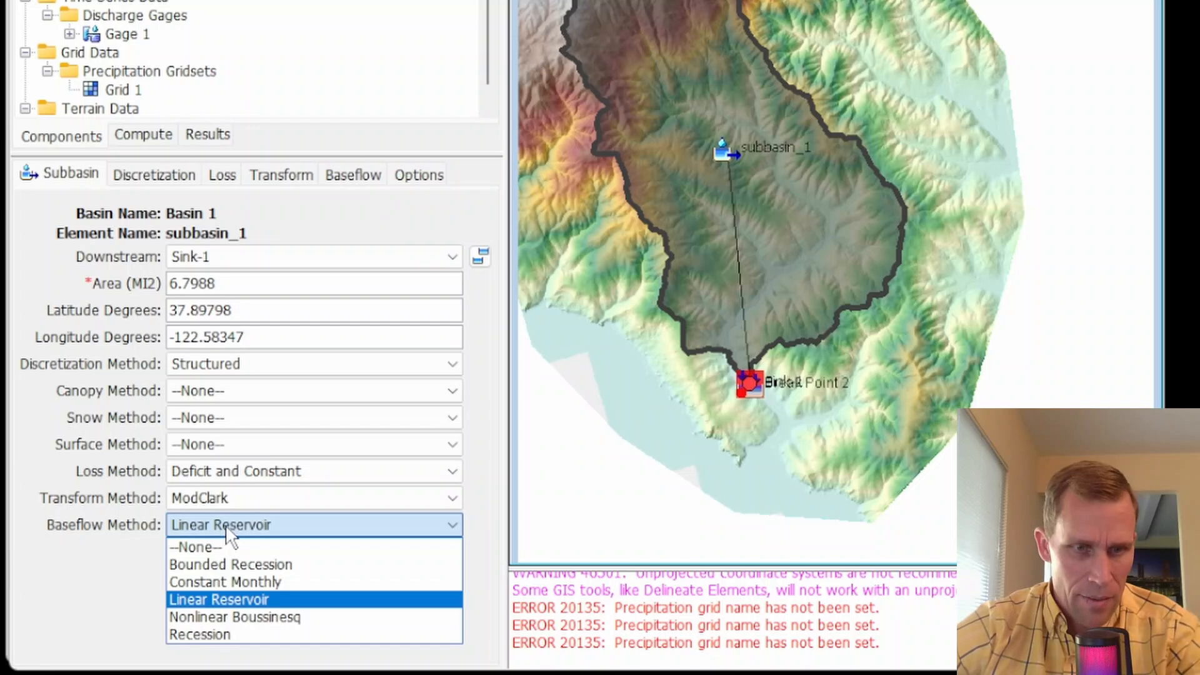
pyautogui.click(226, 526)
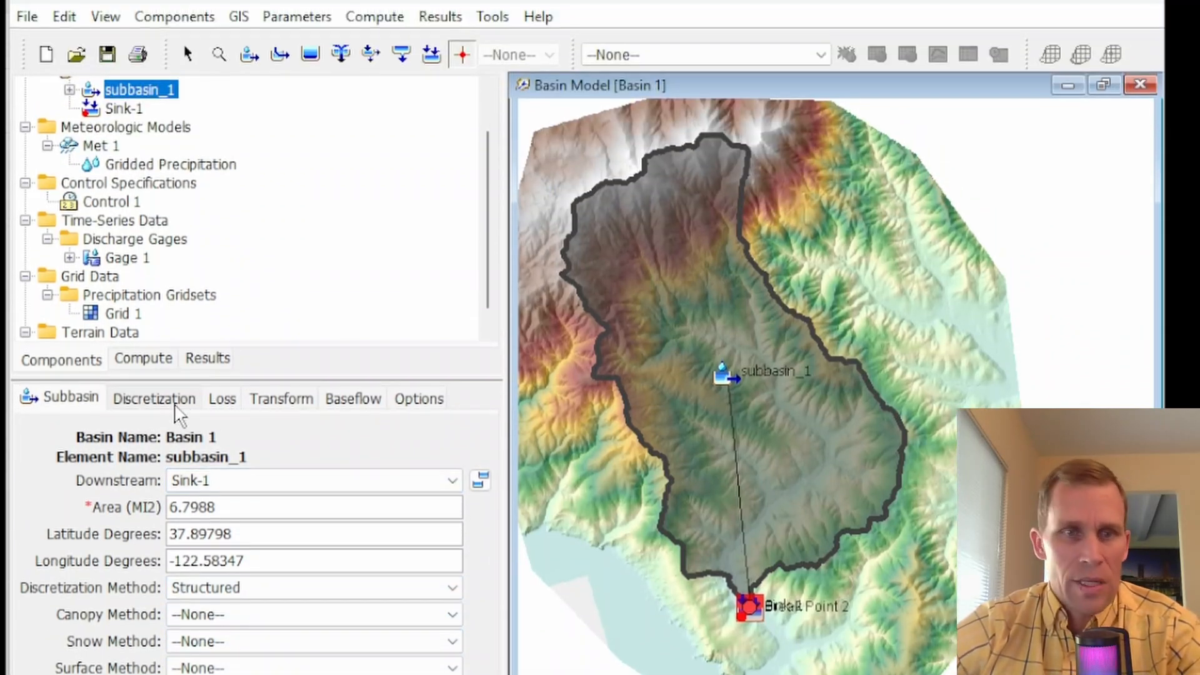
# - Open subbasin_1's discretization settings and compute the basin model's grid cells
pyautogui.click(176, 407)
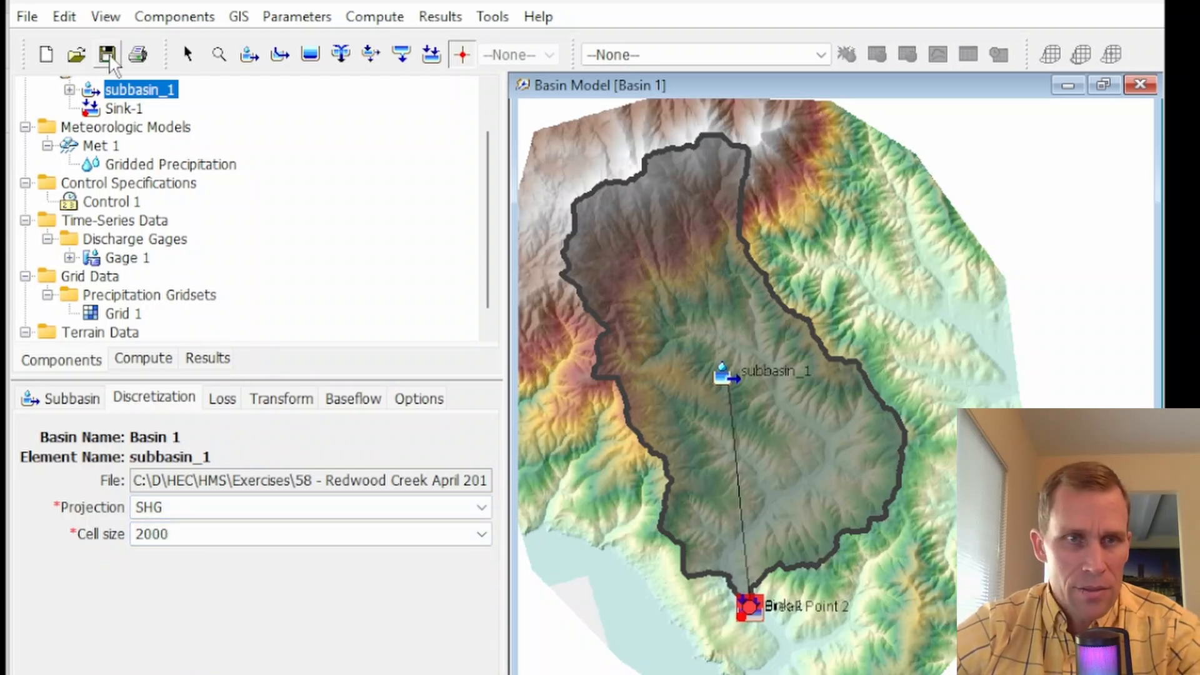
pyautogui.click(241, 17)
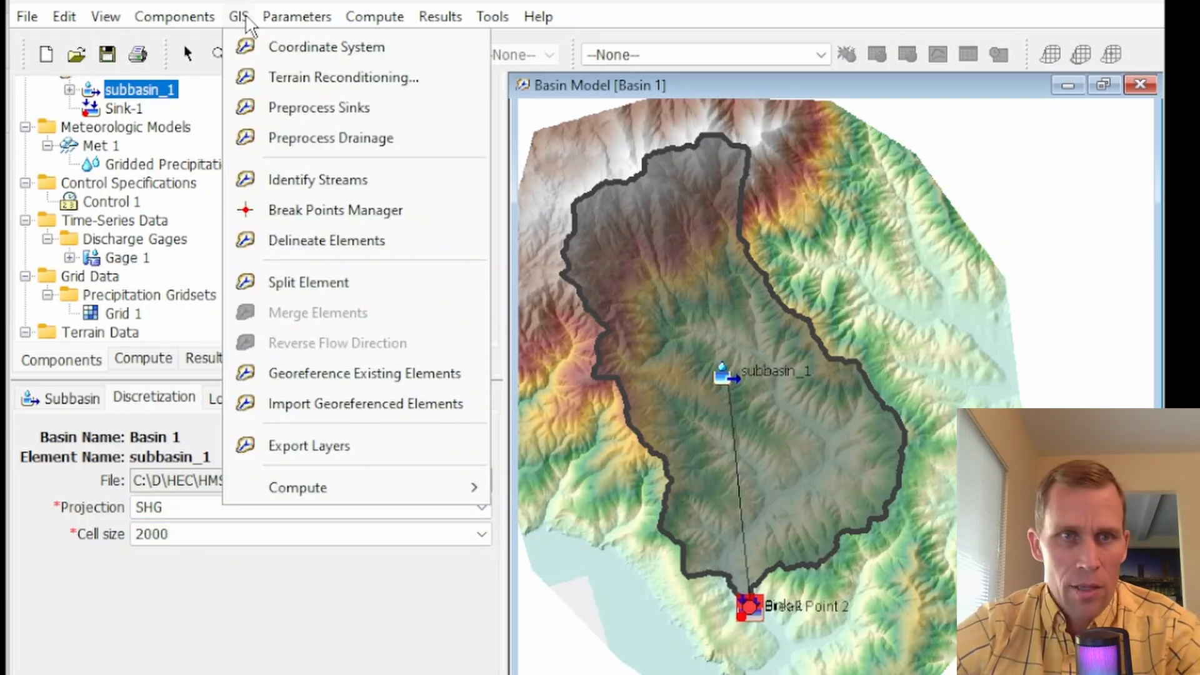
pyautogui.moveTo(376, 493)
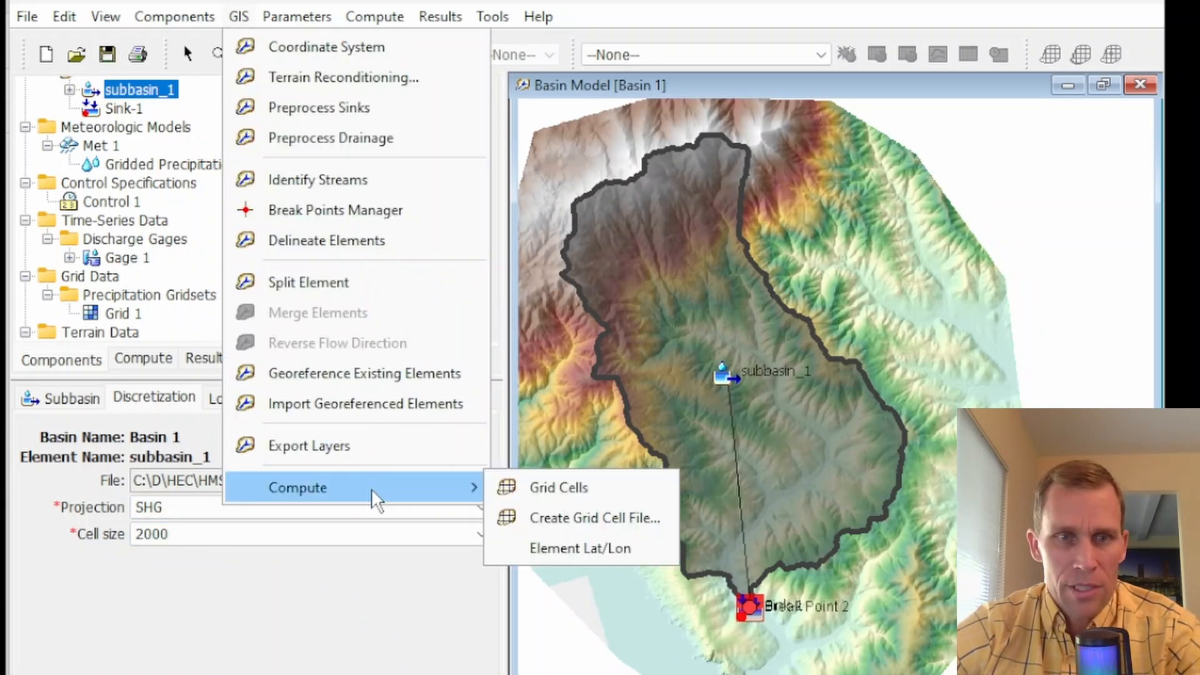
pyautogui.click(567, 492)
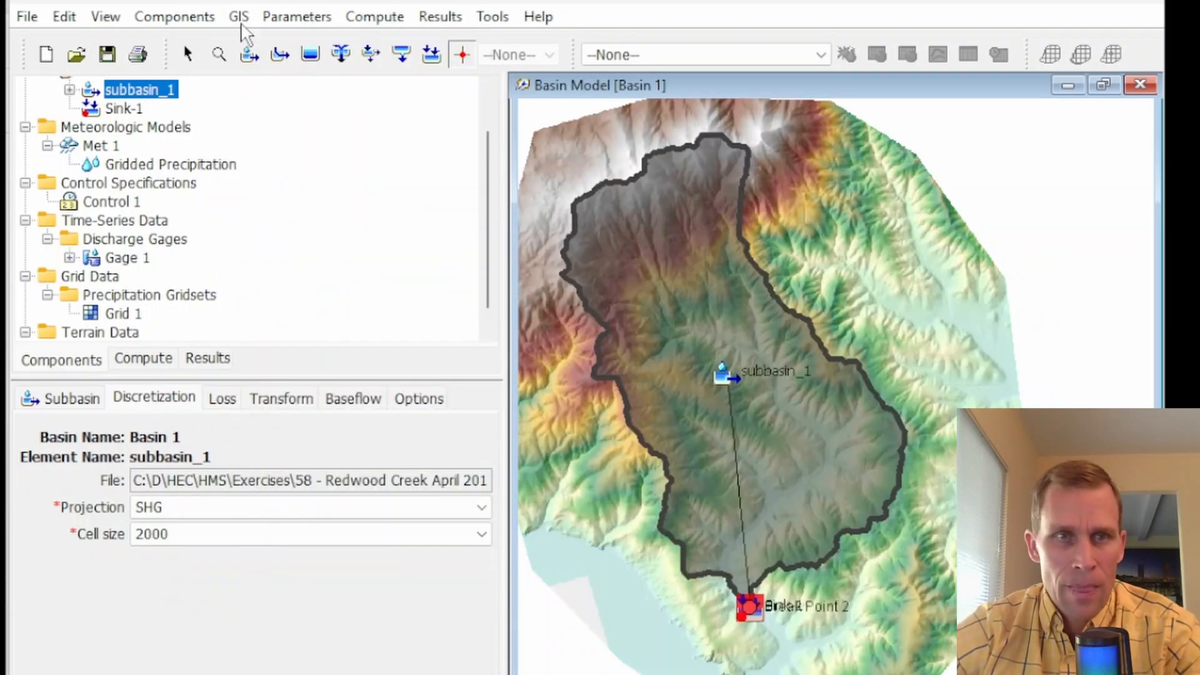
# - Create a grid cell file with the SHG projection and a 2000 m cell size, using the proposed destination in the project folder
pyautogui.click(239, 17)
pyautogui.moveTo(362, 494)
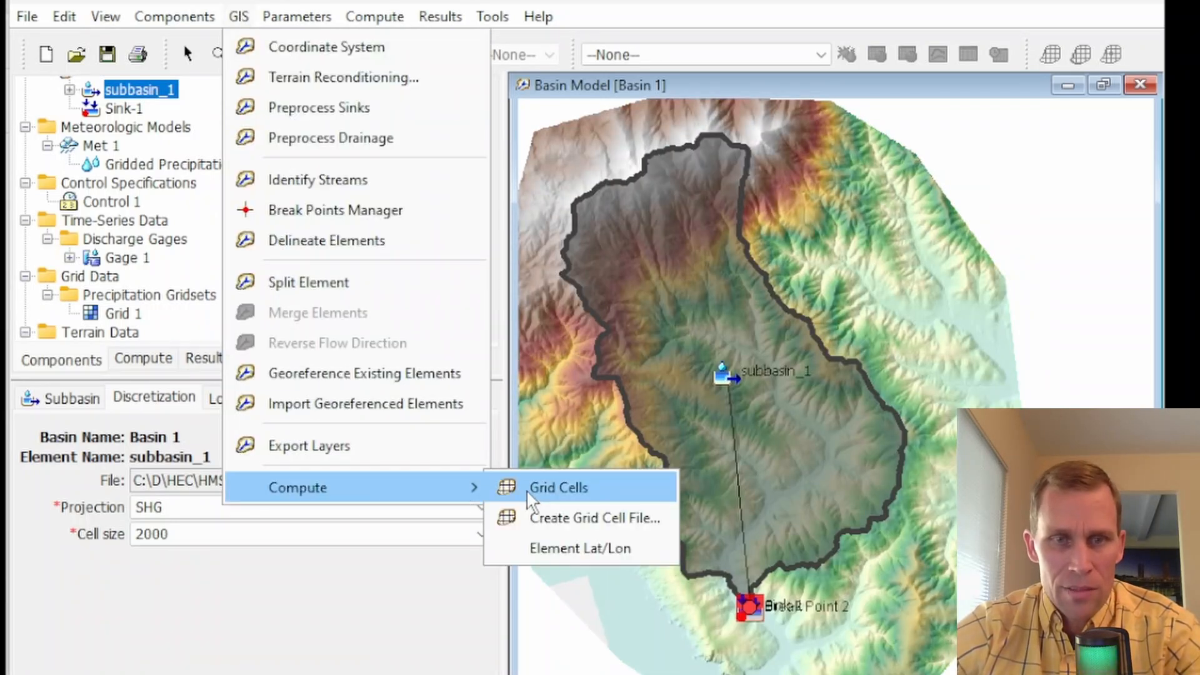
pyautogui.click(566, 520)
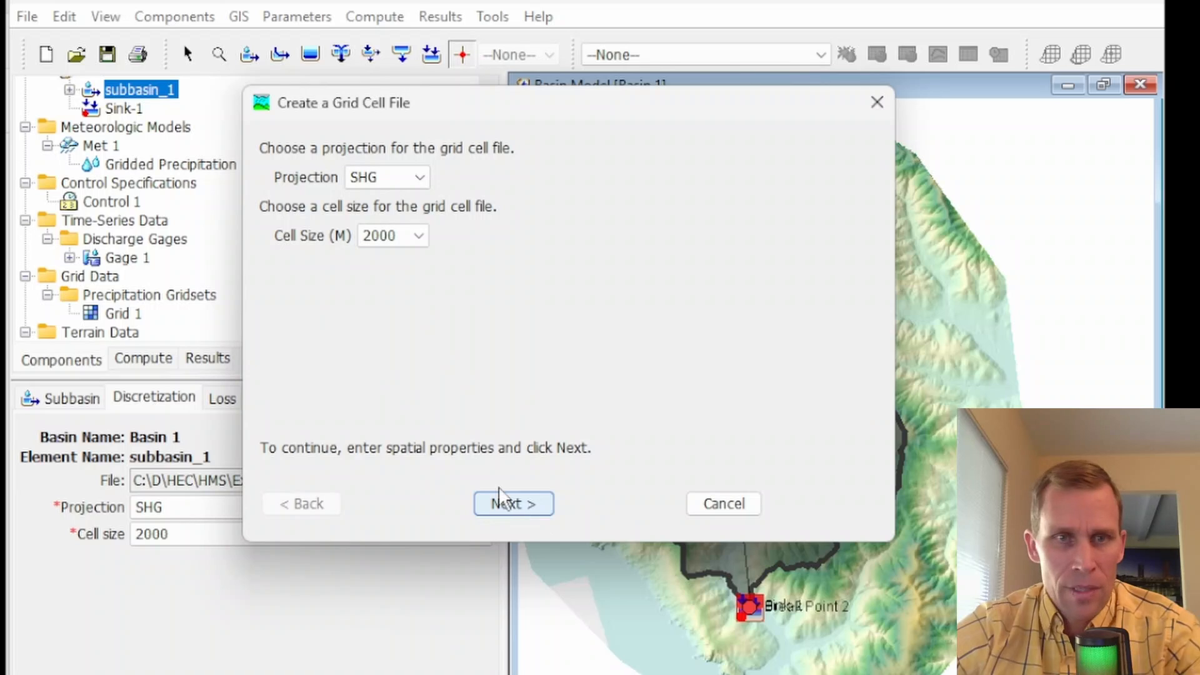
pyautogui.click(514, 510)
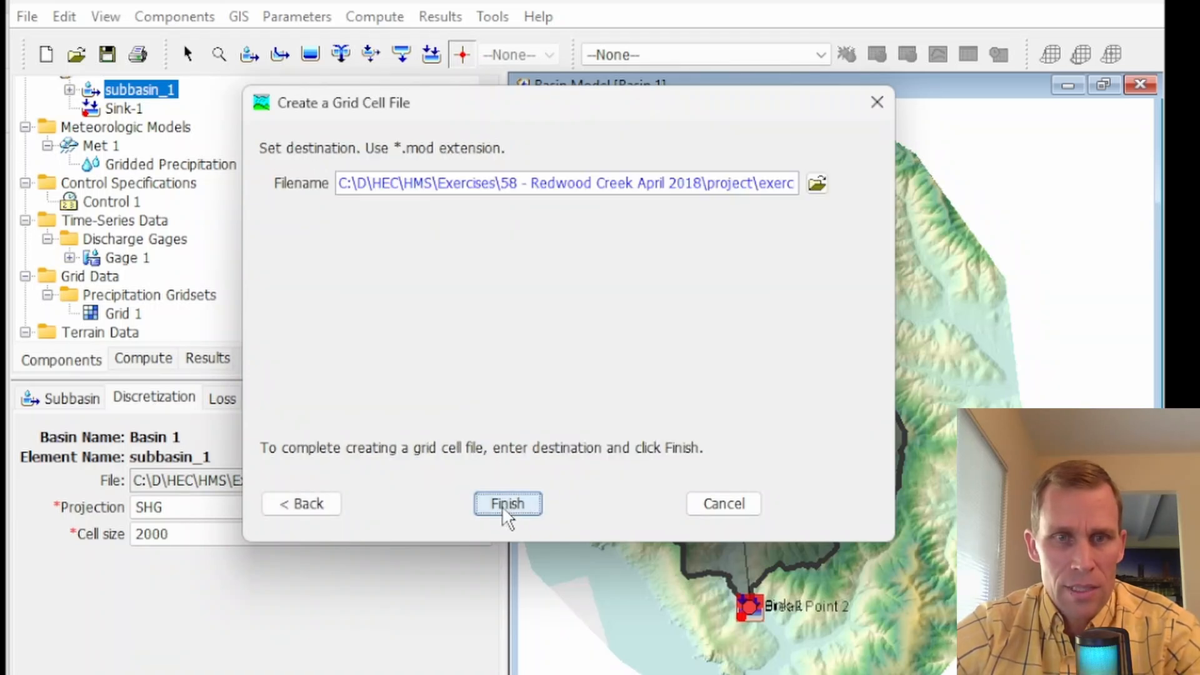
pyautogui.click(510, 509)
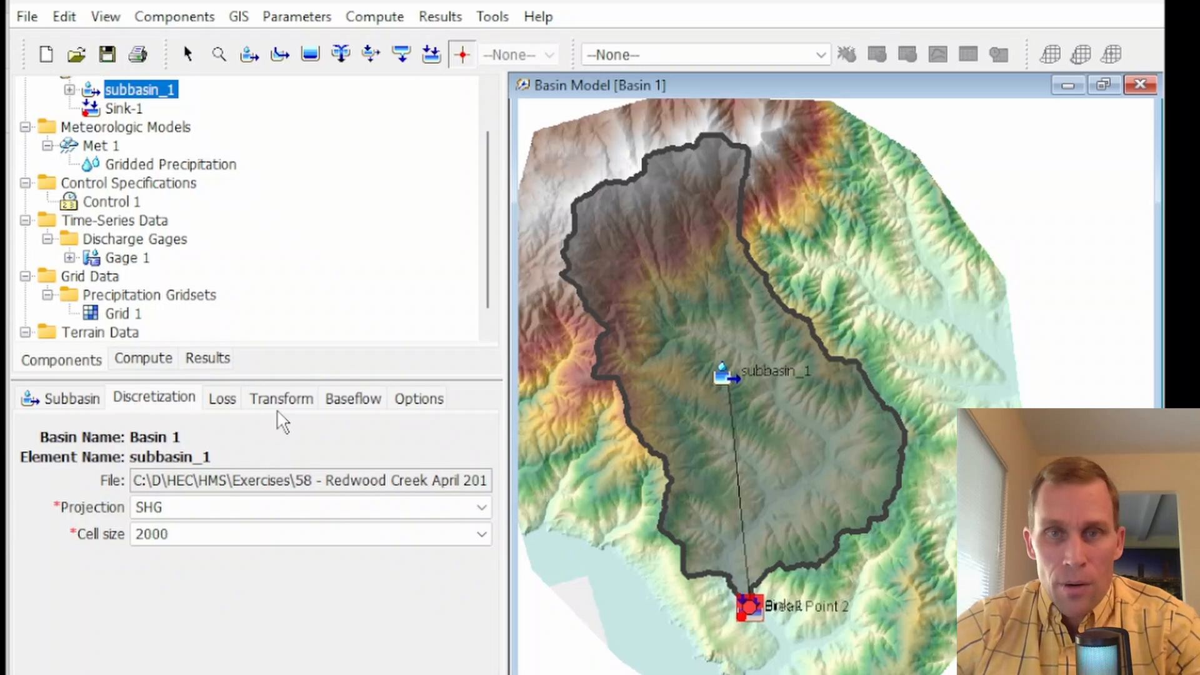
# - Turn on the Discretization map layer for Basin 1 to display the grid cells, and close the layer settings
pyautogui.click(105, 16)
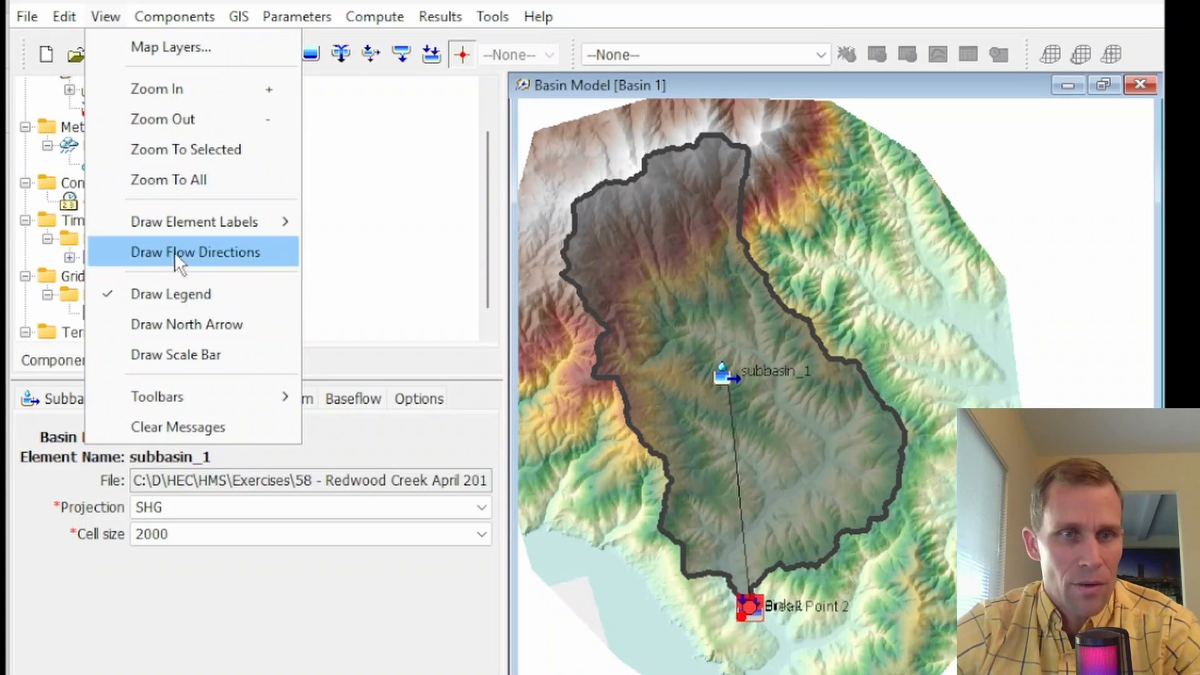
pyautogui.click(121, 28)
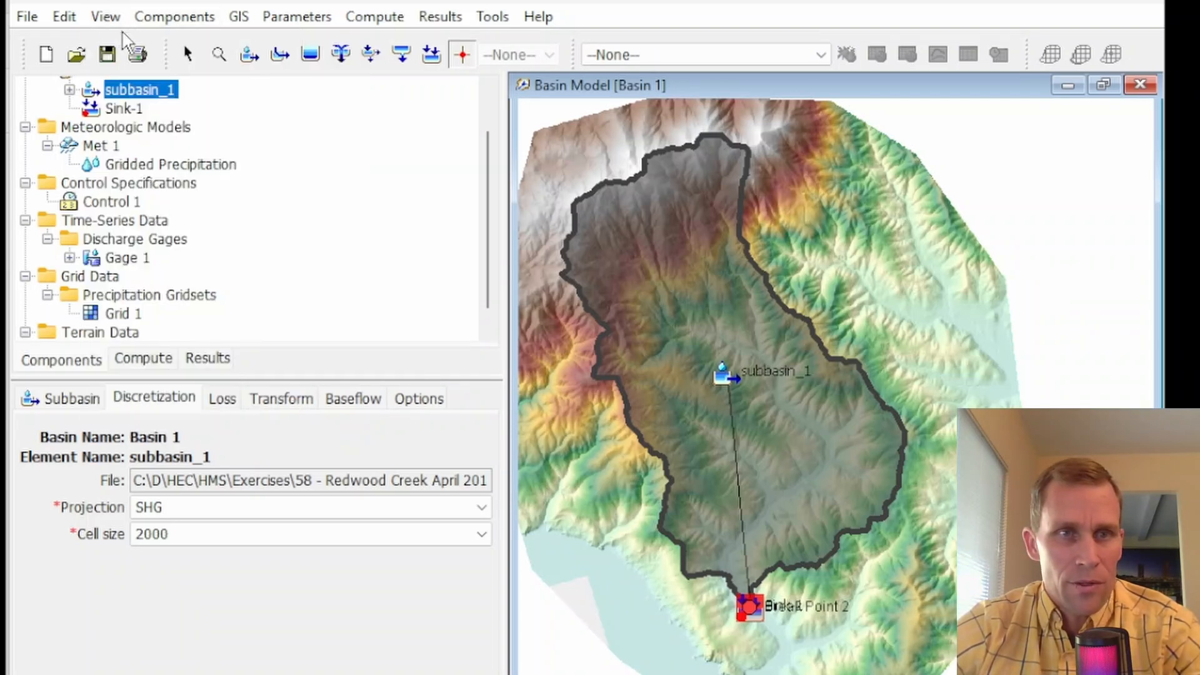
pyautogui.click(90, 16)
pyautogui.click(144, 44)
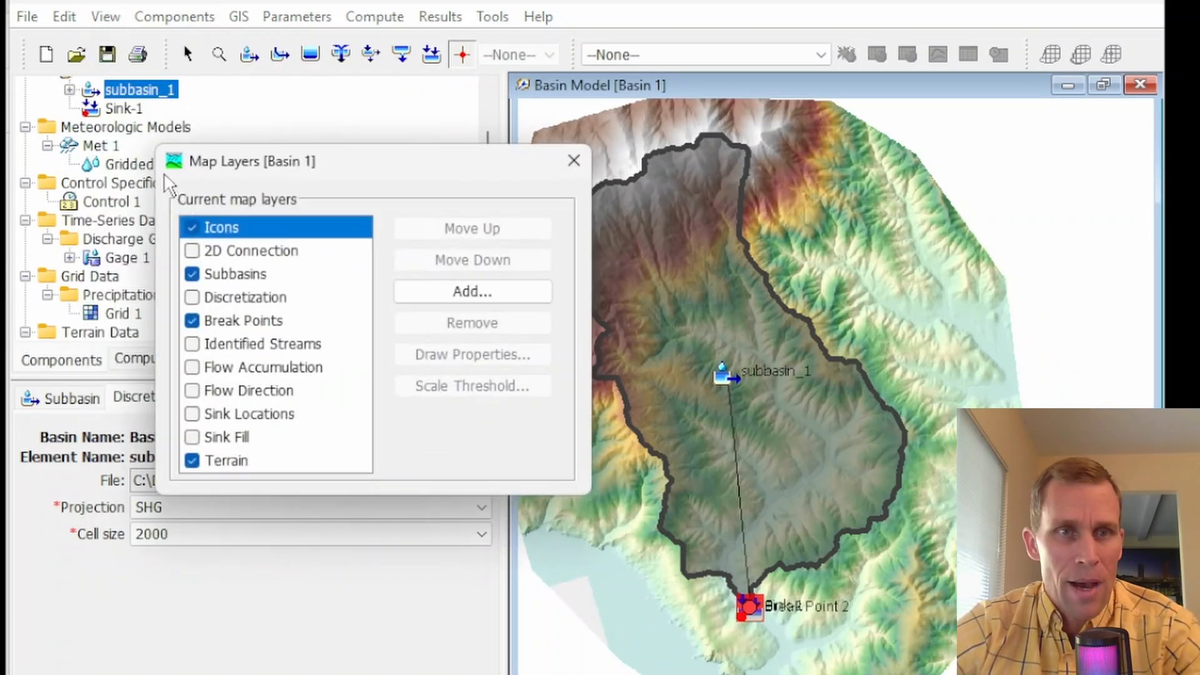
pyautogui.click(191, 298)
pyautogui.moveTo(428, 175); pyautogui.dragTo(315, 202)
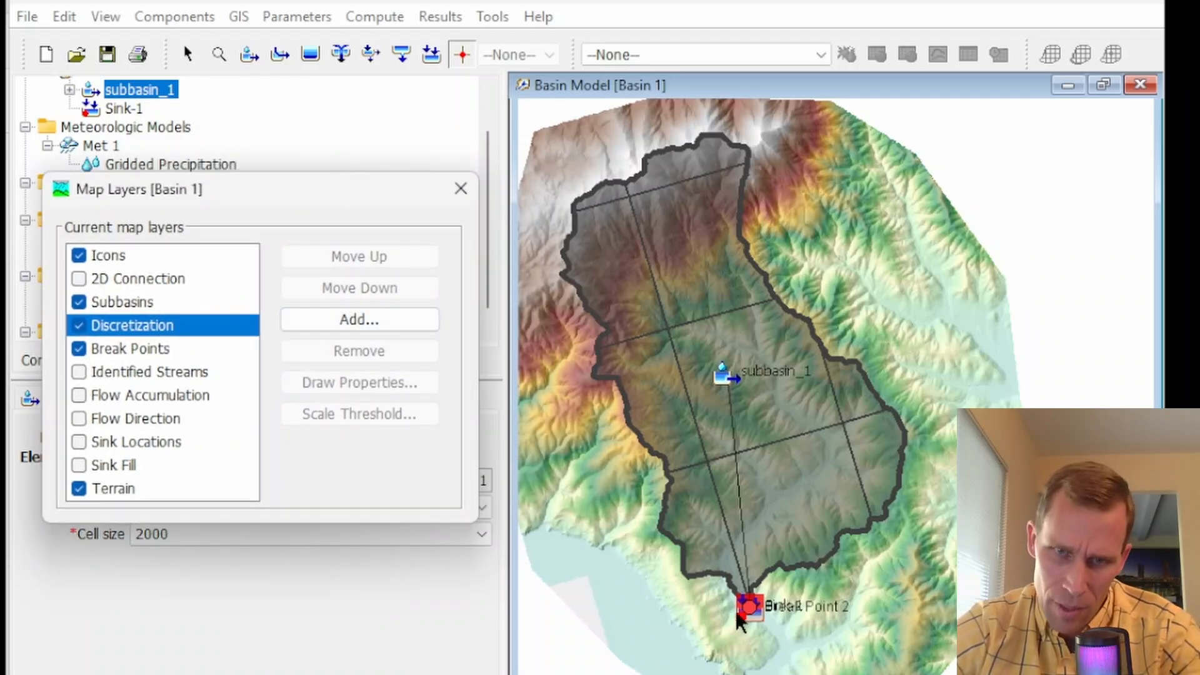
pyautogui.click(461, 188)
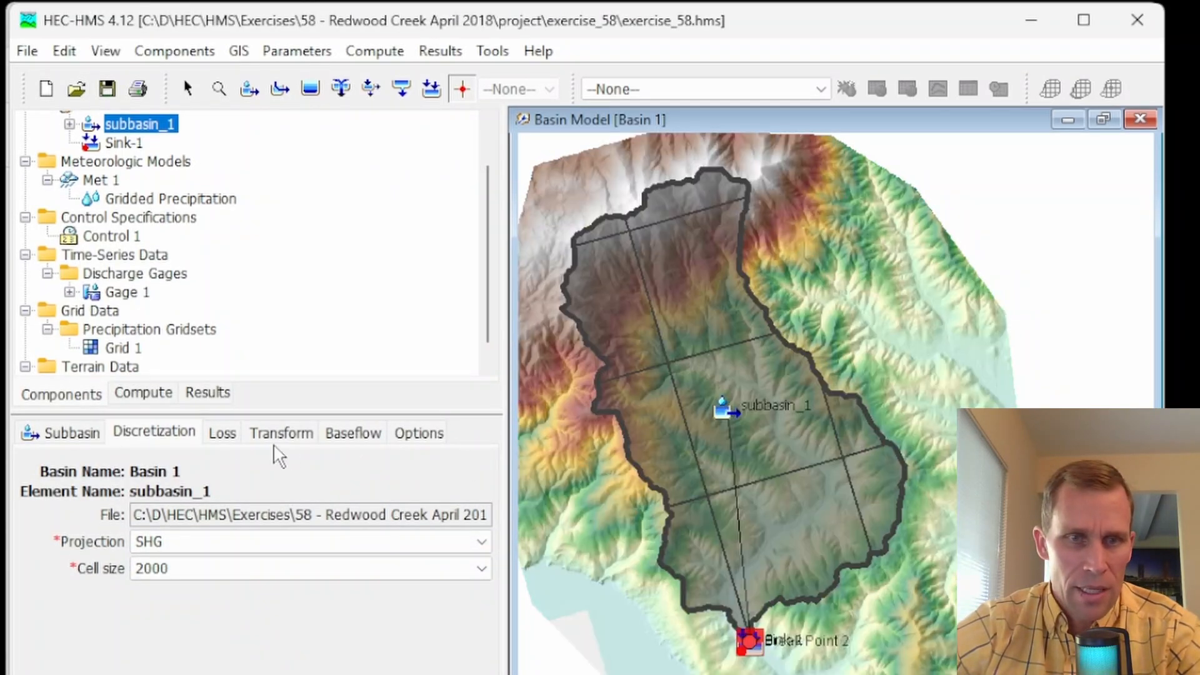
# - Set subbasin_1's initial deficit to 0.5 in, maximum deficit to 8 in and constant rate to 0.3 in/hr, and save the project
pyautogui.click(226, 417)
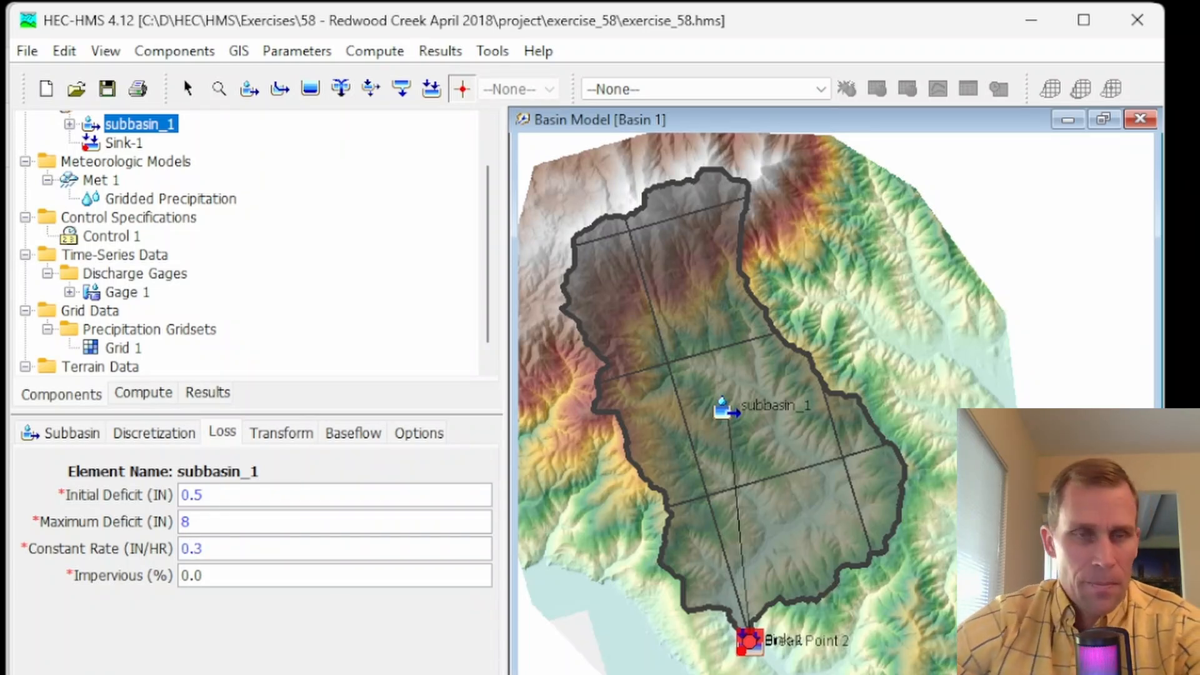
pyautogui.click(107, 88)
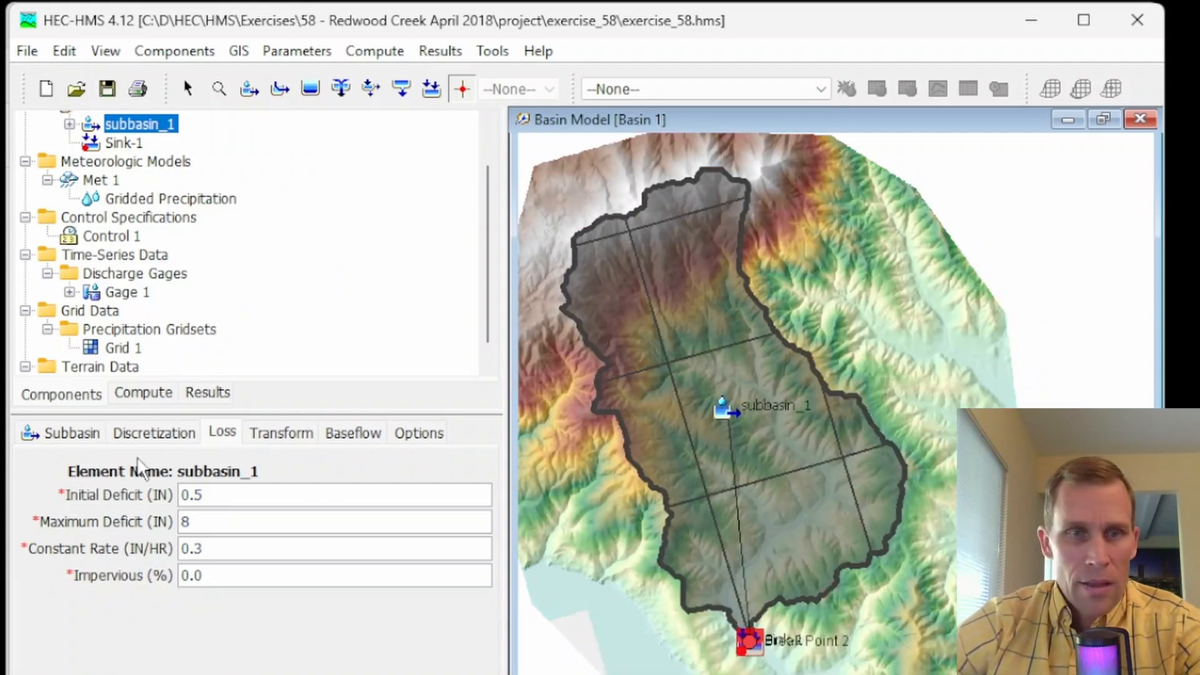
# - Set subbasin_1's ModClark time of concentration to 3 hr and storage coefficient to 4 hr, and save the project
pyautogui.click(273, 432)
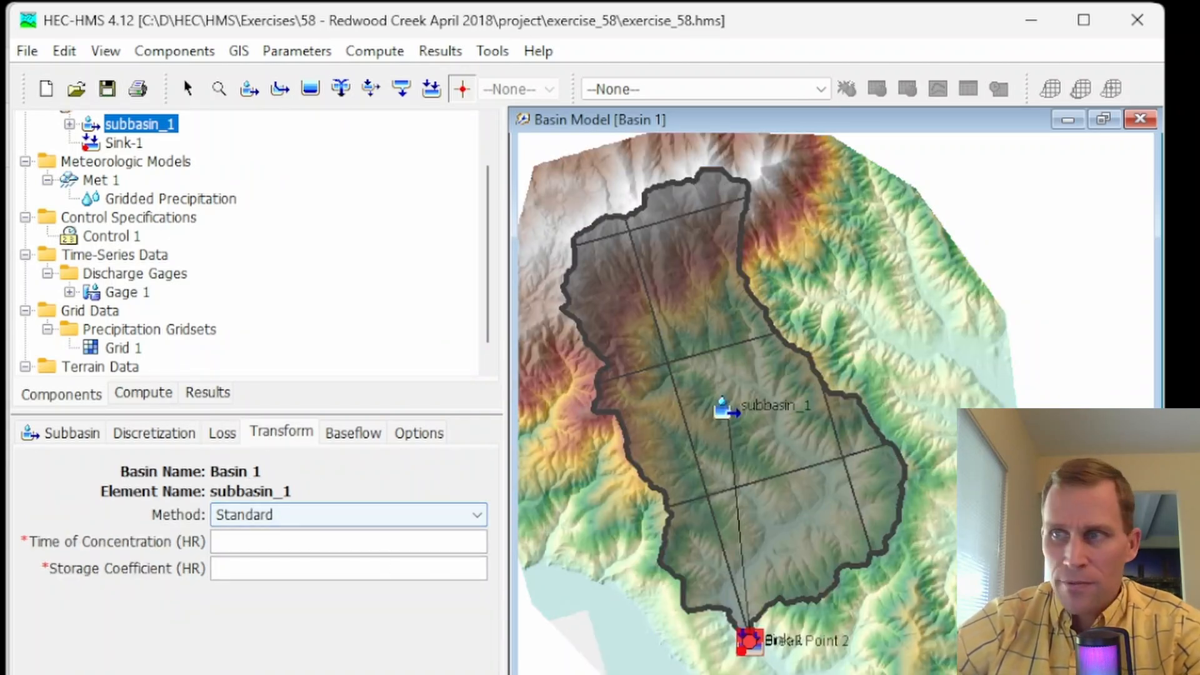
pyautogui.click(302, 544)
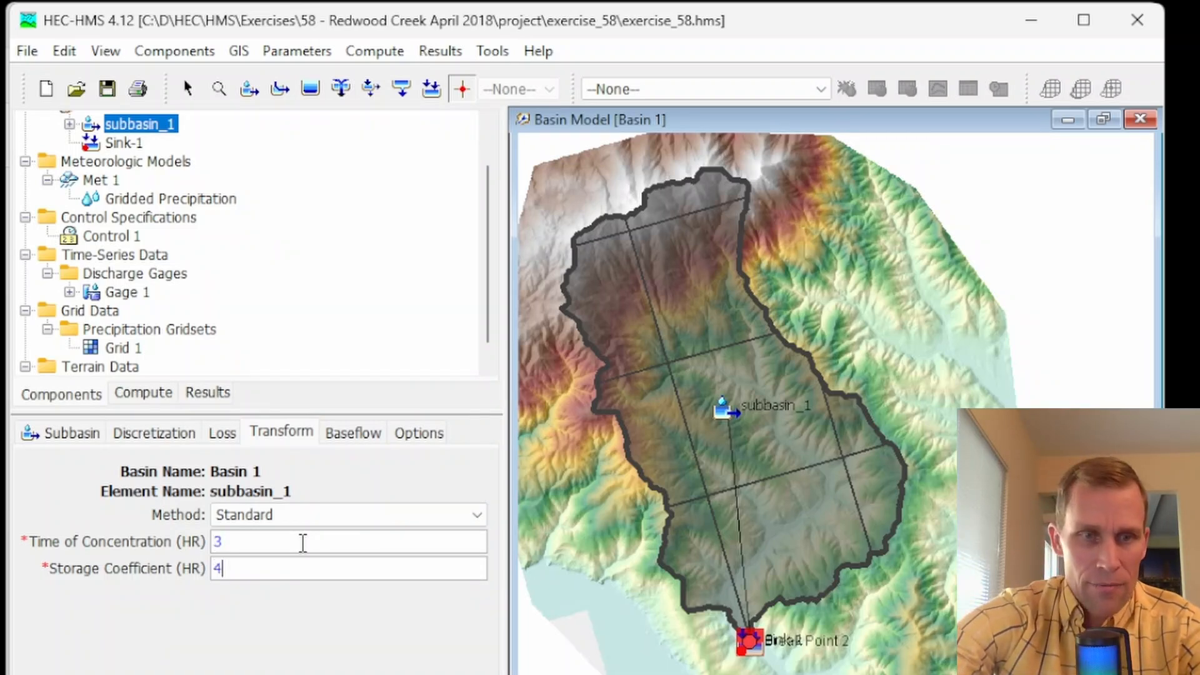
pyautogui.click(108, 92)
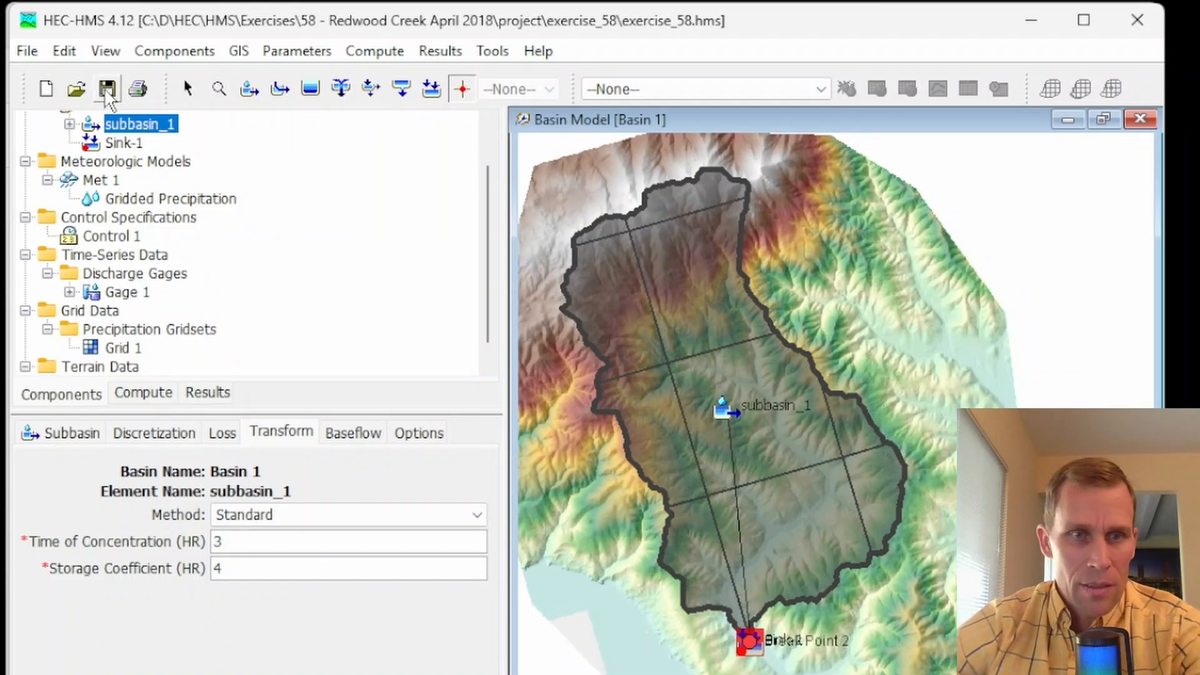
# - Set subbasin_1's Linear Reservoir baseflow to 2 layers with the initial type Discharge Per Area
pyautogui.click(344, 437)
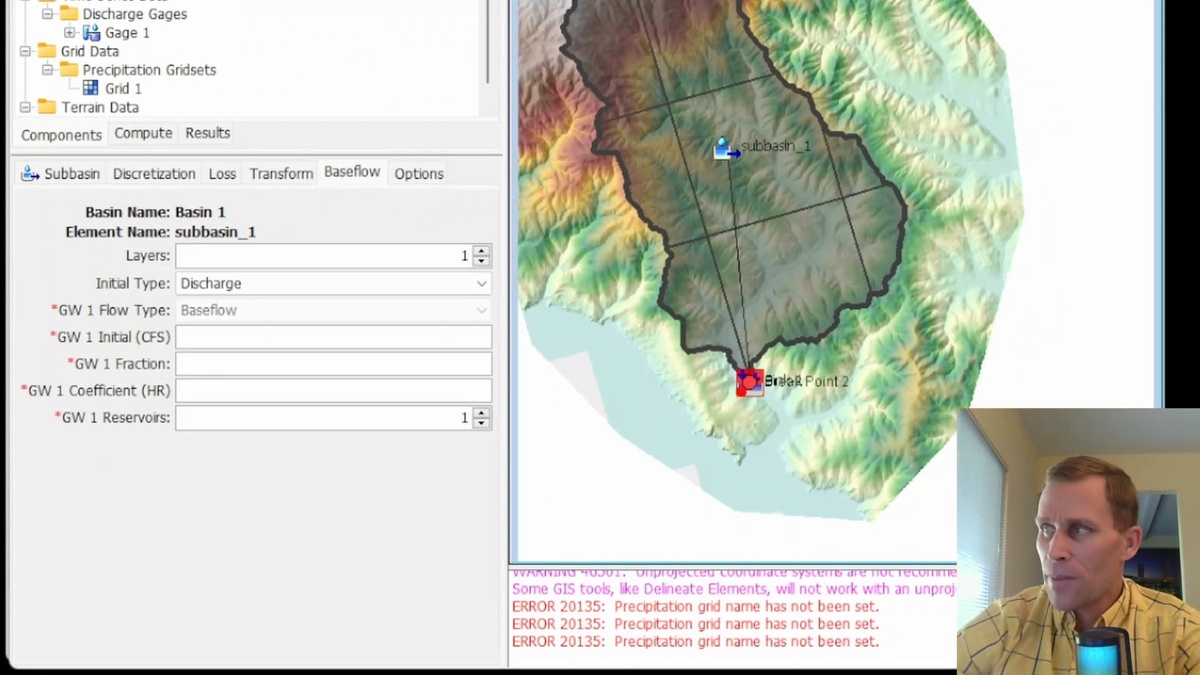
pyautogui.click(481, 250)
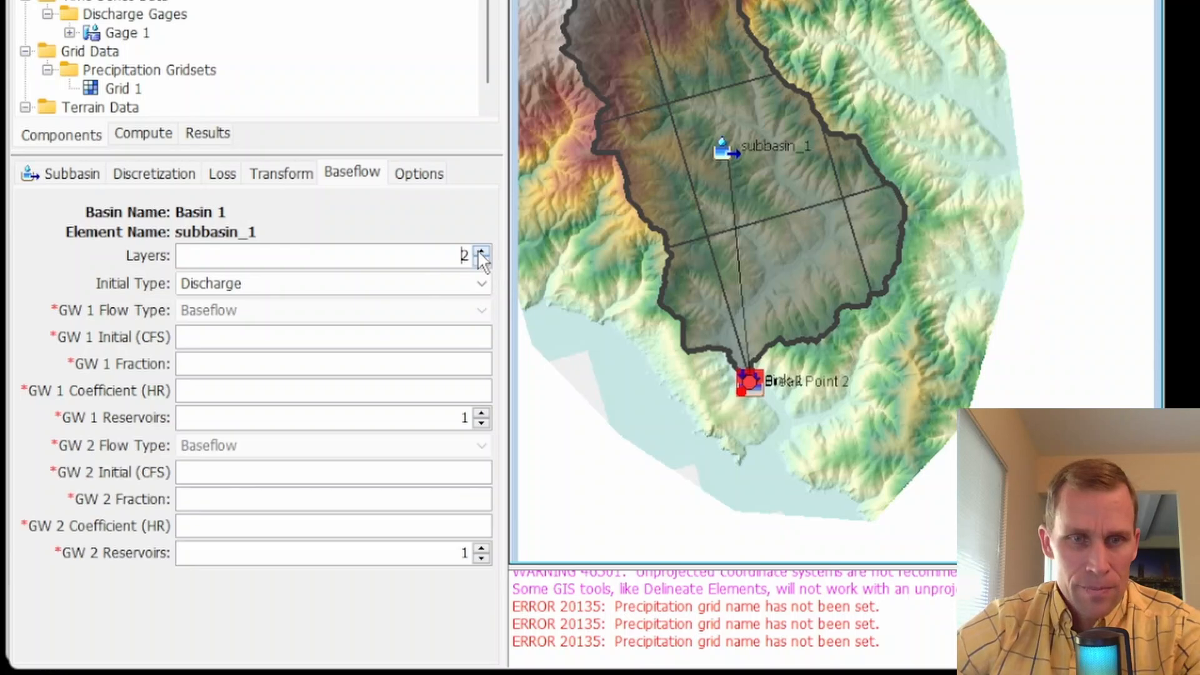
pyautogui.click(235, 286)
pyautogui.click(243, 324)
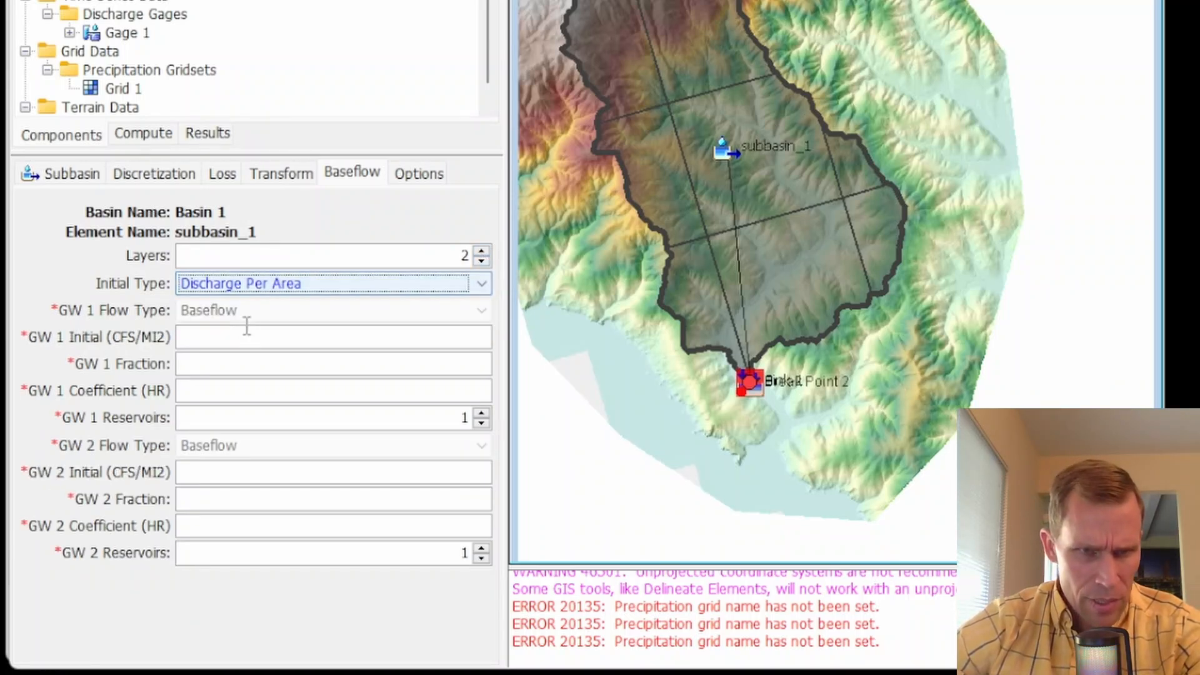
# - Set subbasin_1's initial baseflow to 0 cfs/mi2 for GW 1 and 1 cfs/mi2 for GW 2
pyautogui.click(251, 331)
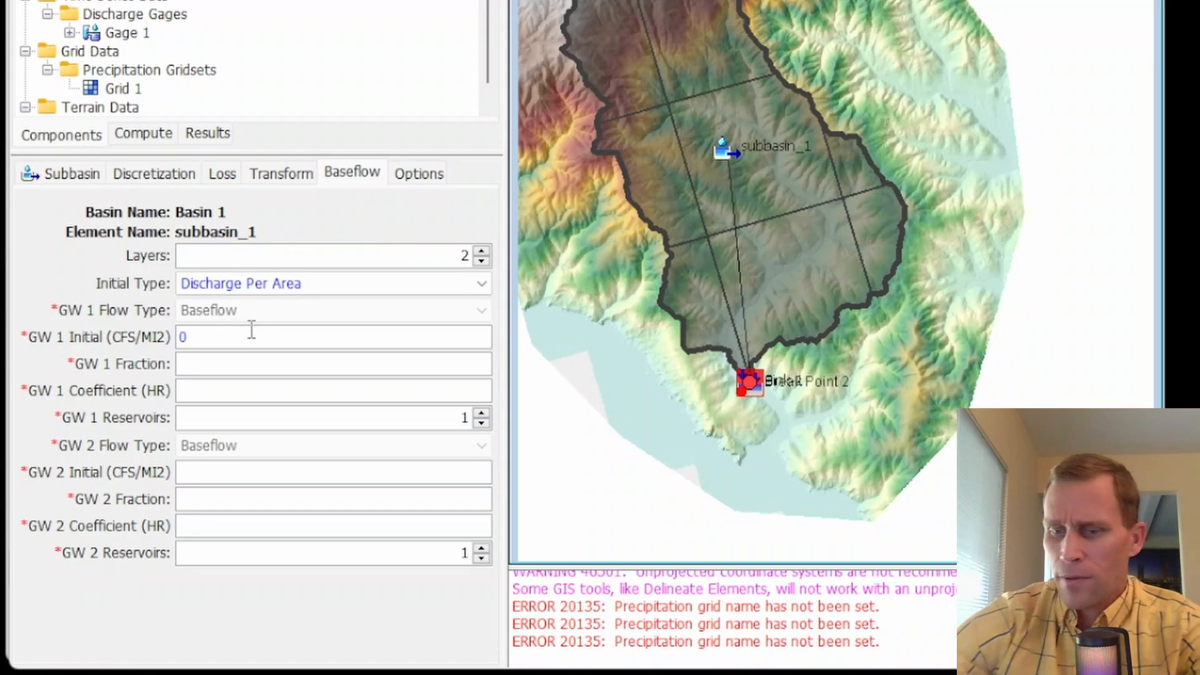
pyautogui.click(197, 472)
pyautogui.write('1')
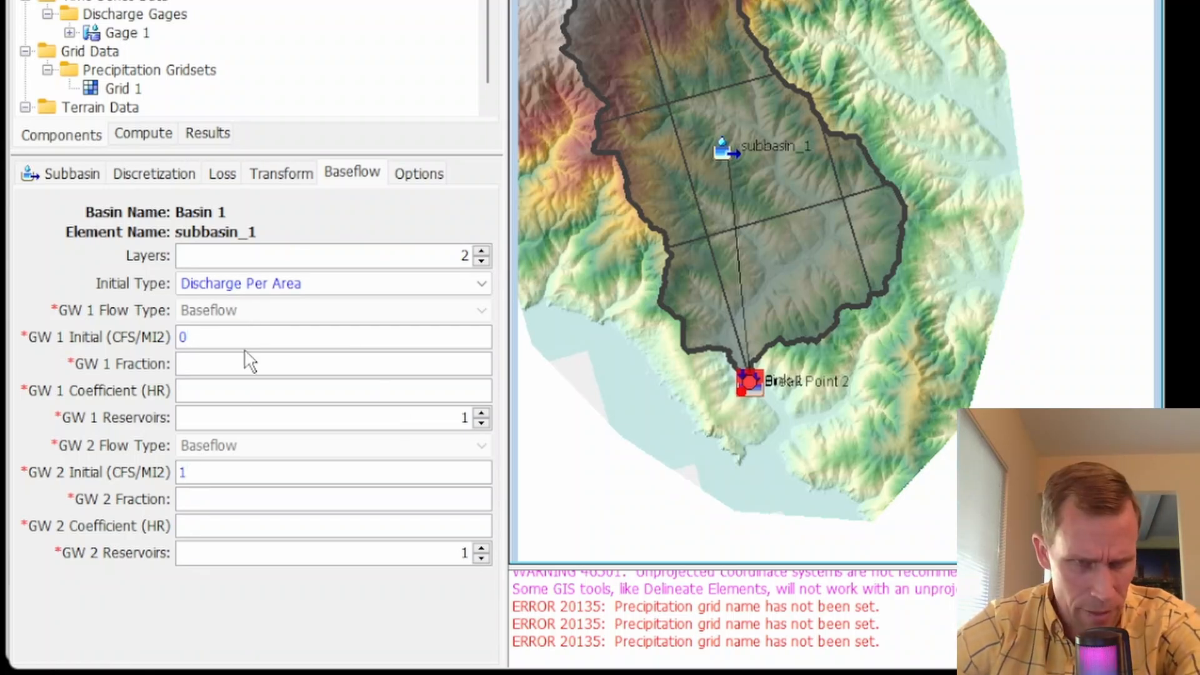
# - Set subbasin_1's GW 1 fraction to 0.5 and coefficient to 5 hr, GW 2 fraction to 0.5 and coefficient to 30 hr, and save the project
pyautogui.click(201, 367)
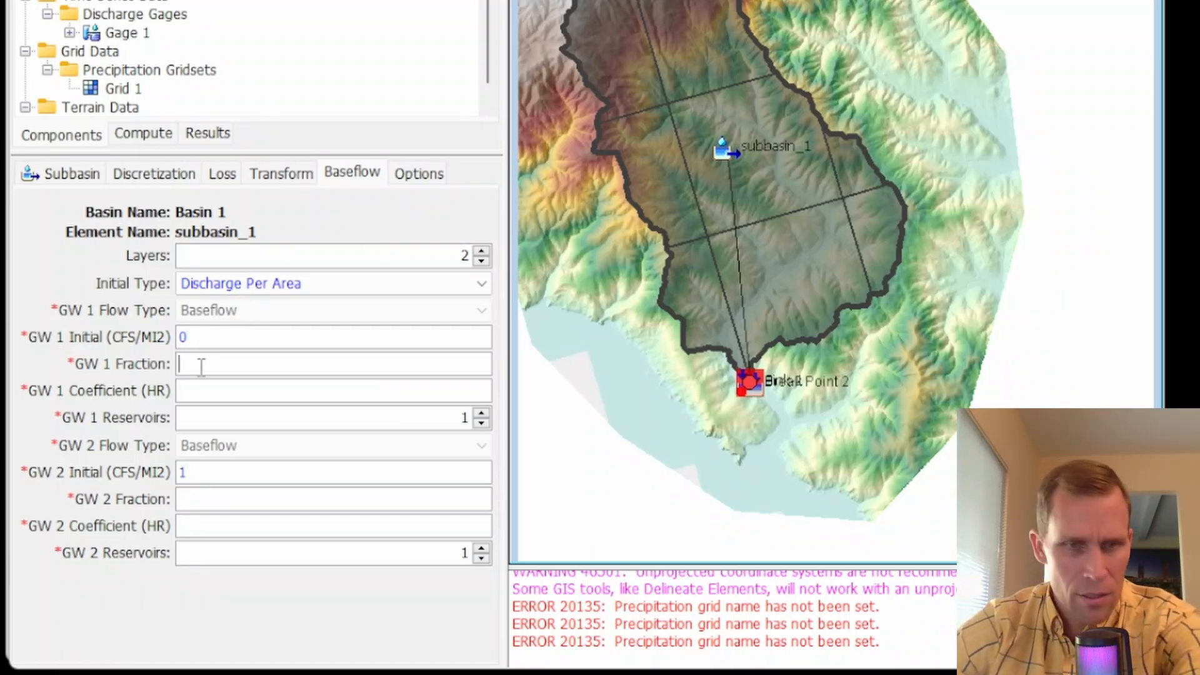
pyautogui.write('.5')
pyautogui.click(192, 489)
pyautogui.write('.5')
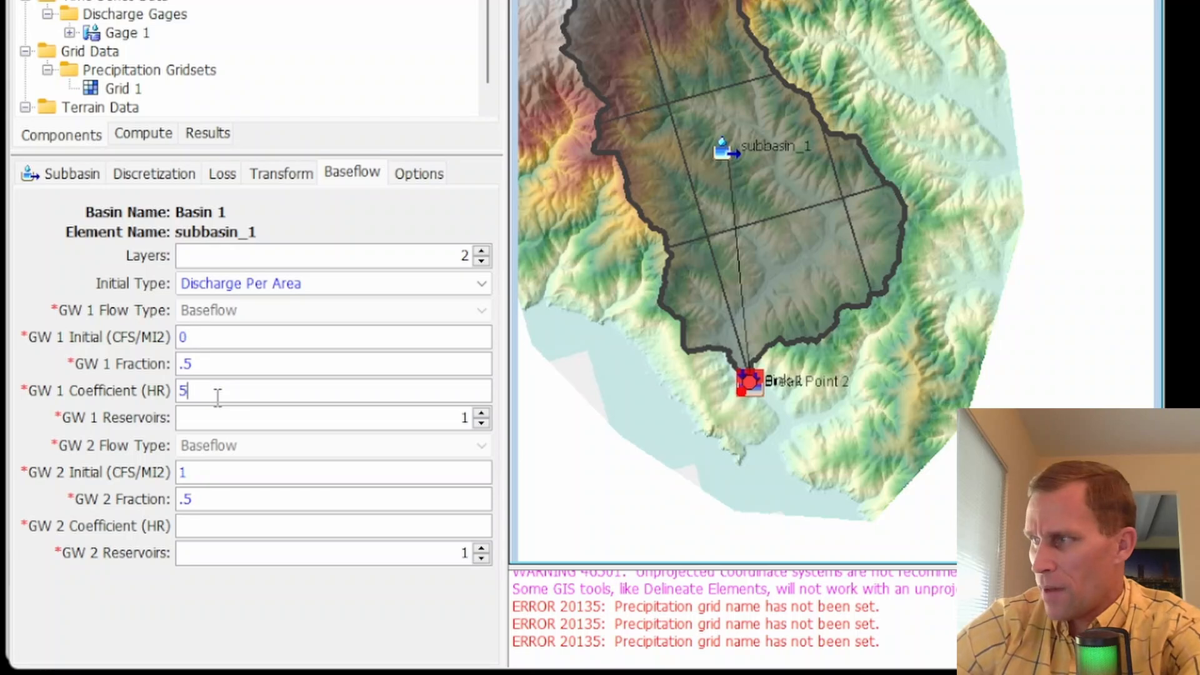
pyautogui.click(198, 526)
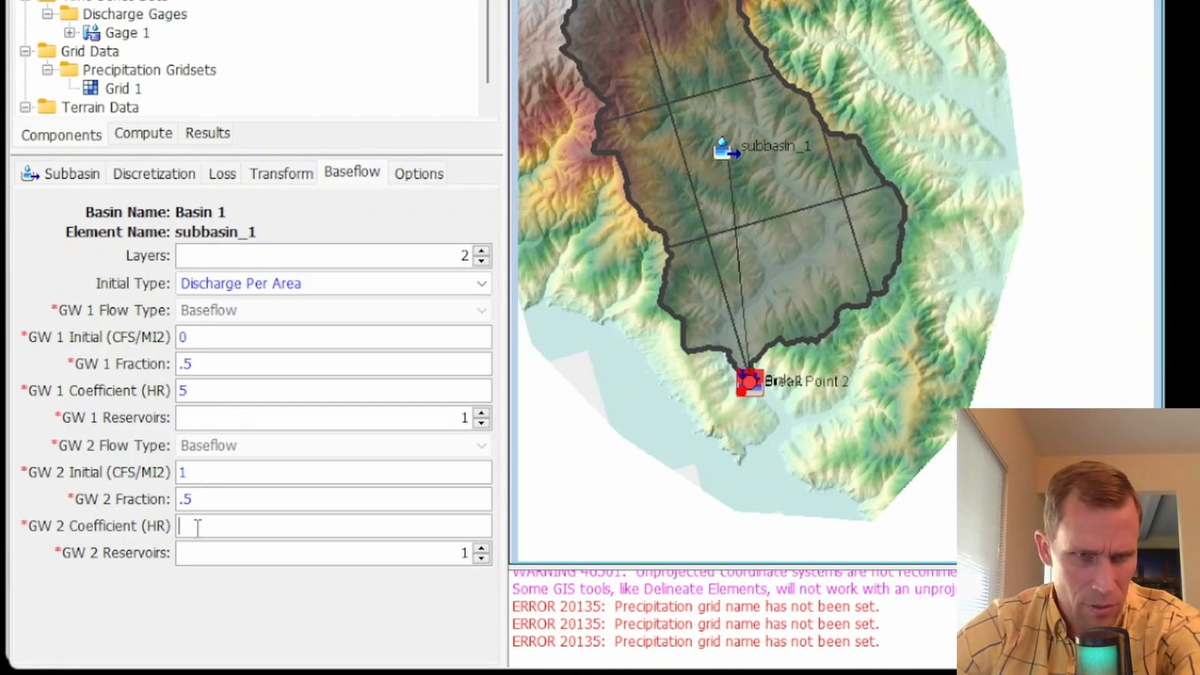
pyautogui.write('30')
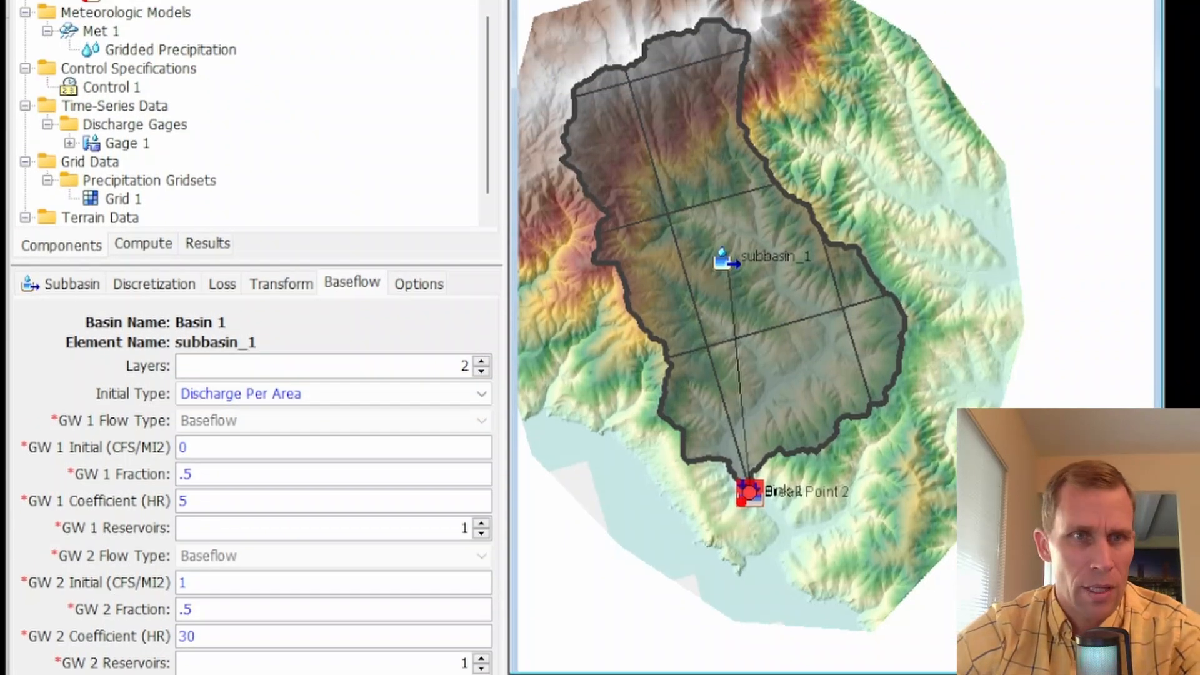
pyautogui.click(108, 50)
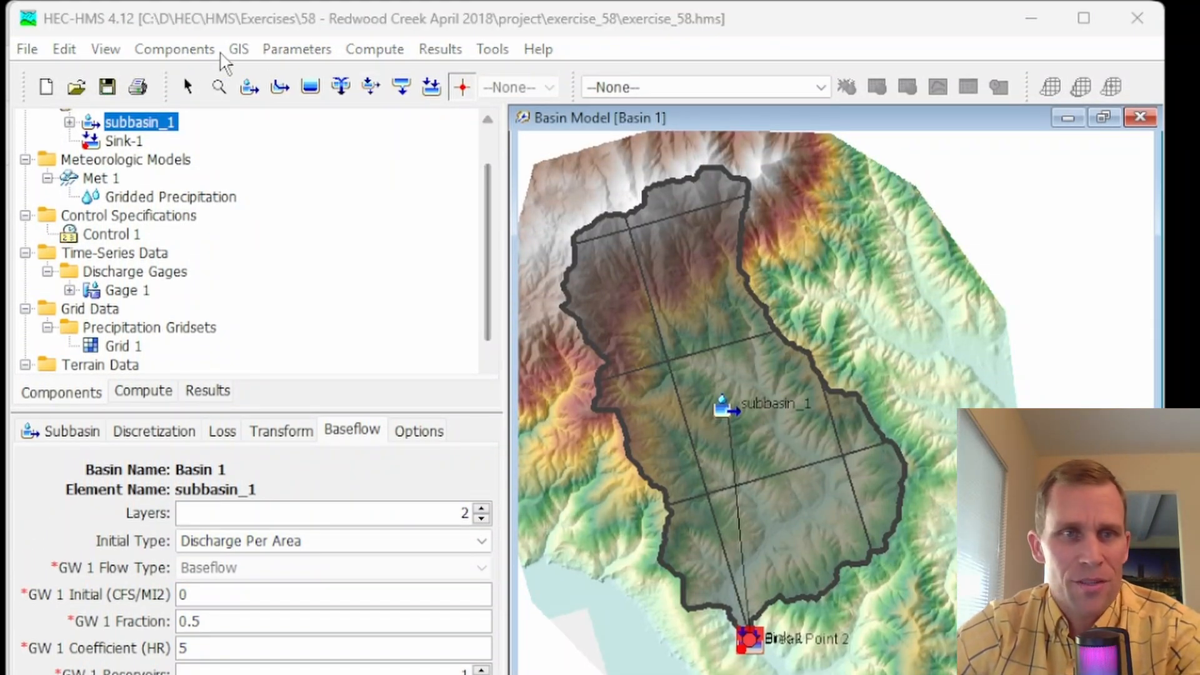
pyautogui.click(108, 86)
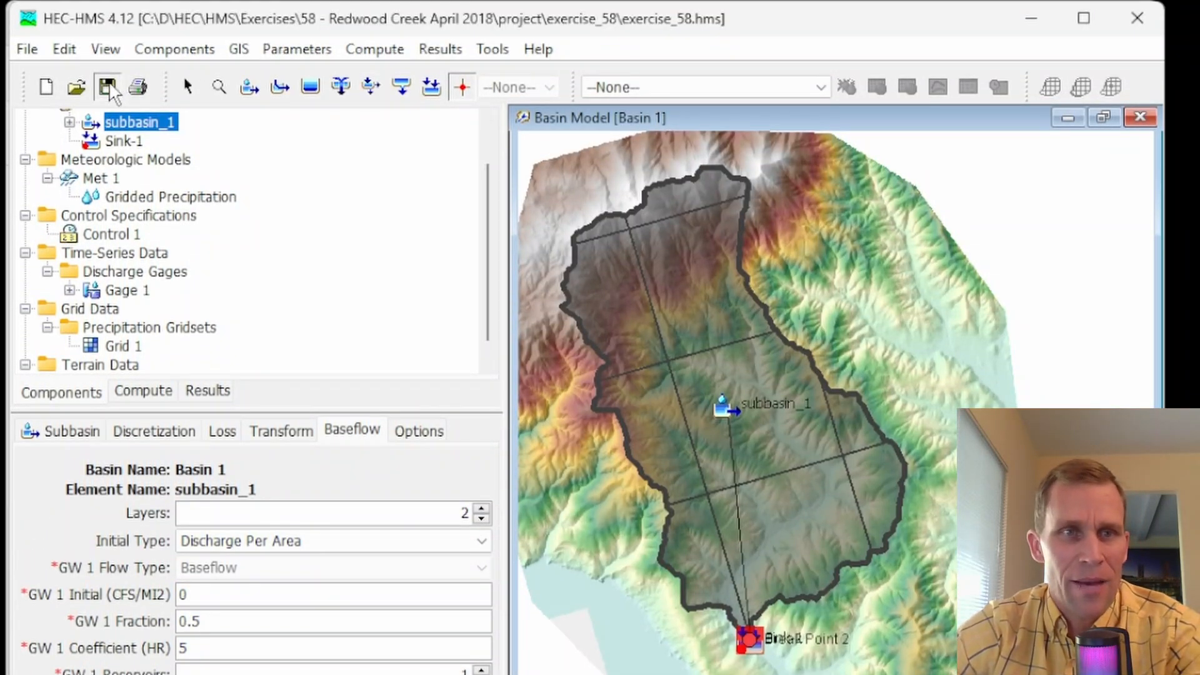
# - Create the simulation run Run 1 from Basin 1, Met 1 and Control 1
pyautogui.click(385, 50)
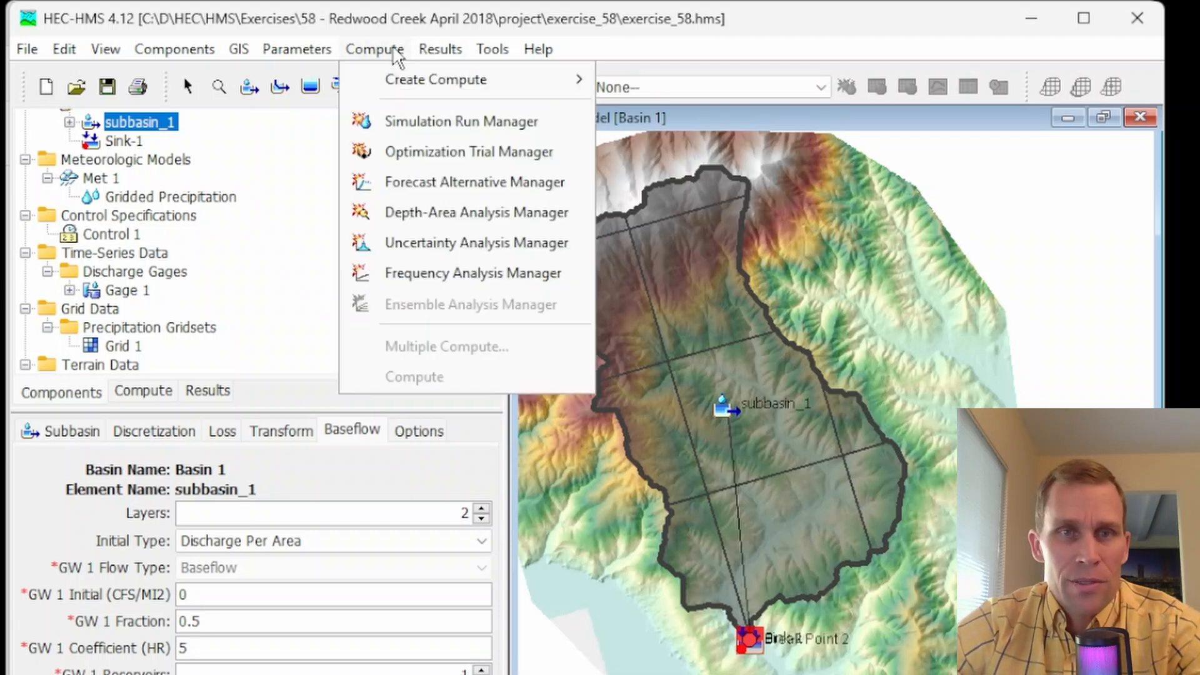
pyautogui.click(419, 120)
pyautogui.click(514, 261)
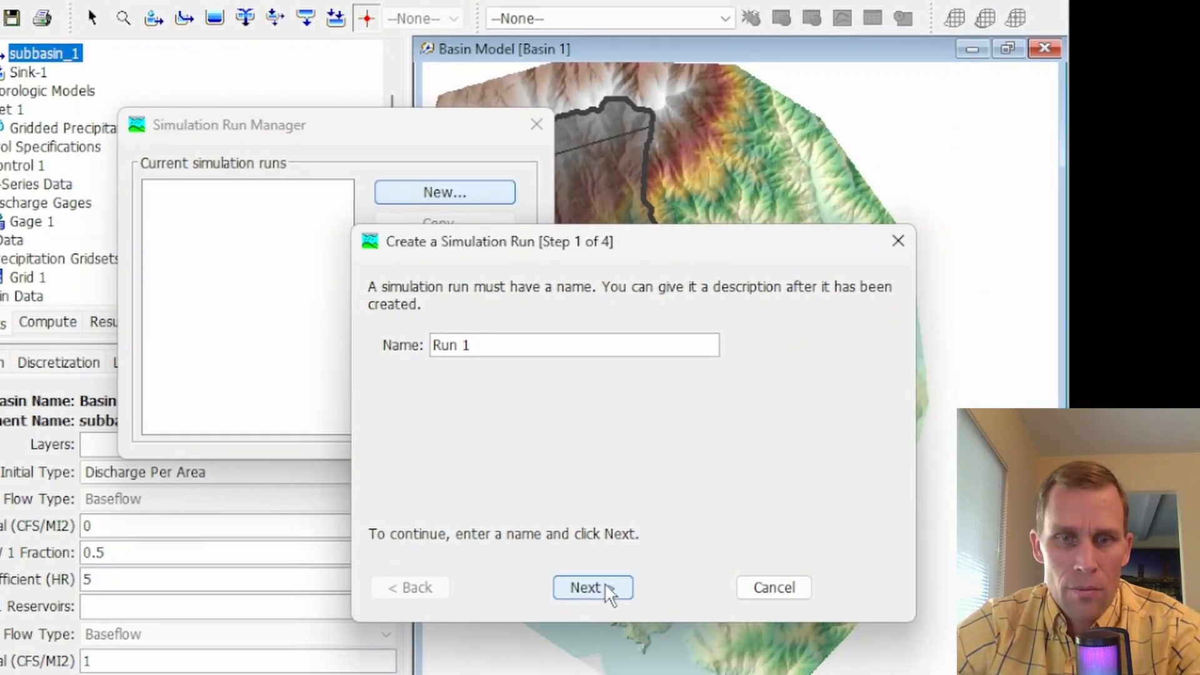
pyautogui.click(699, 656)
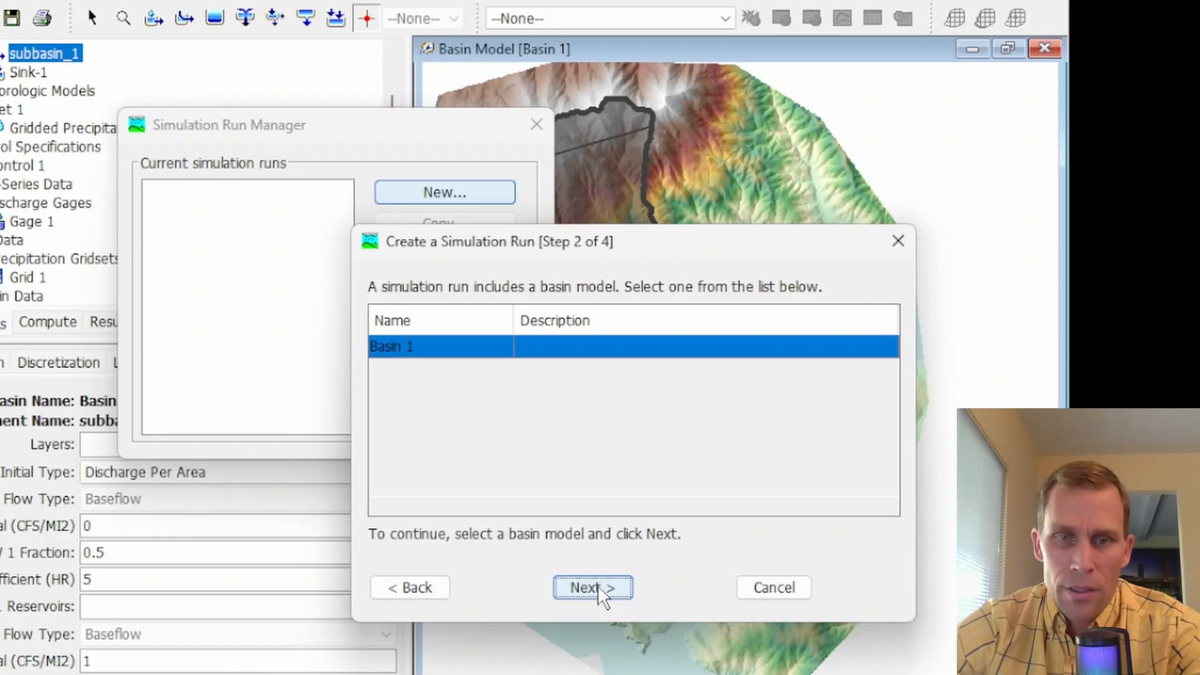
pyautogui.click(598, 585)
pyautogui.click(591, 584)
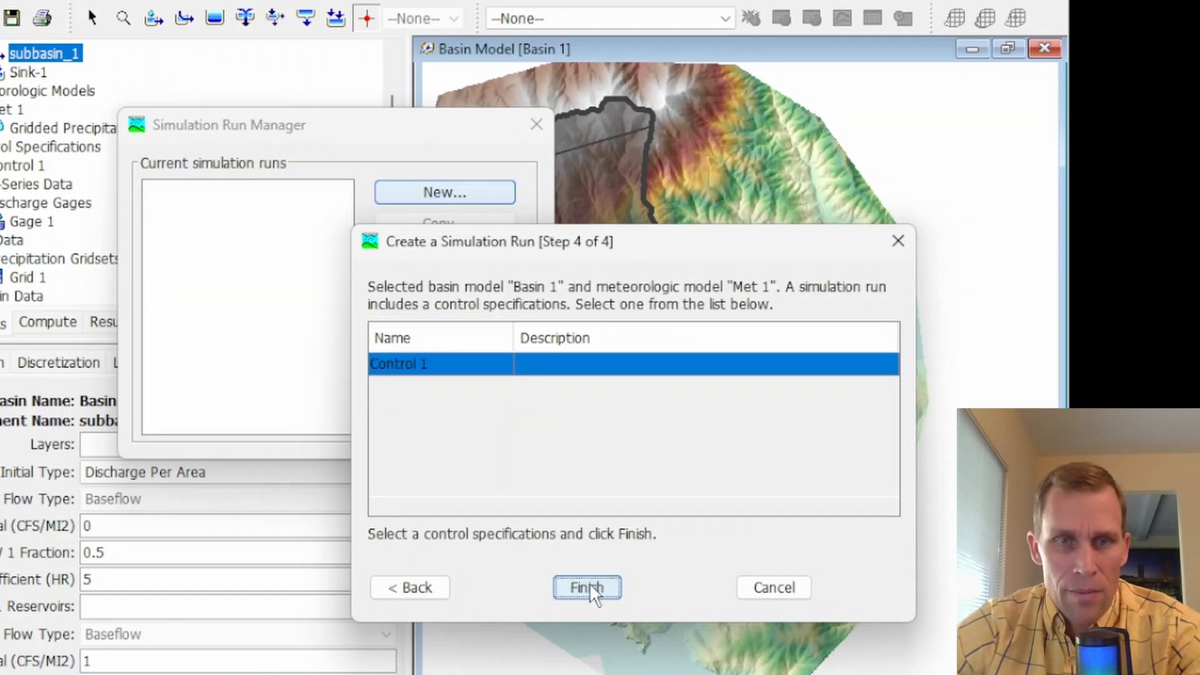
pyautogui.click(590, 583)
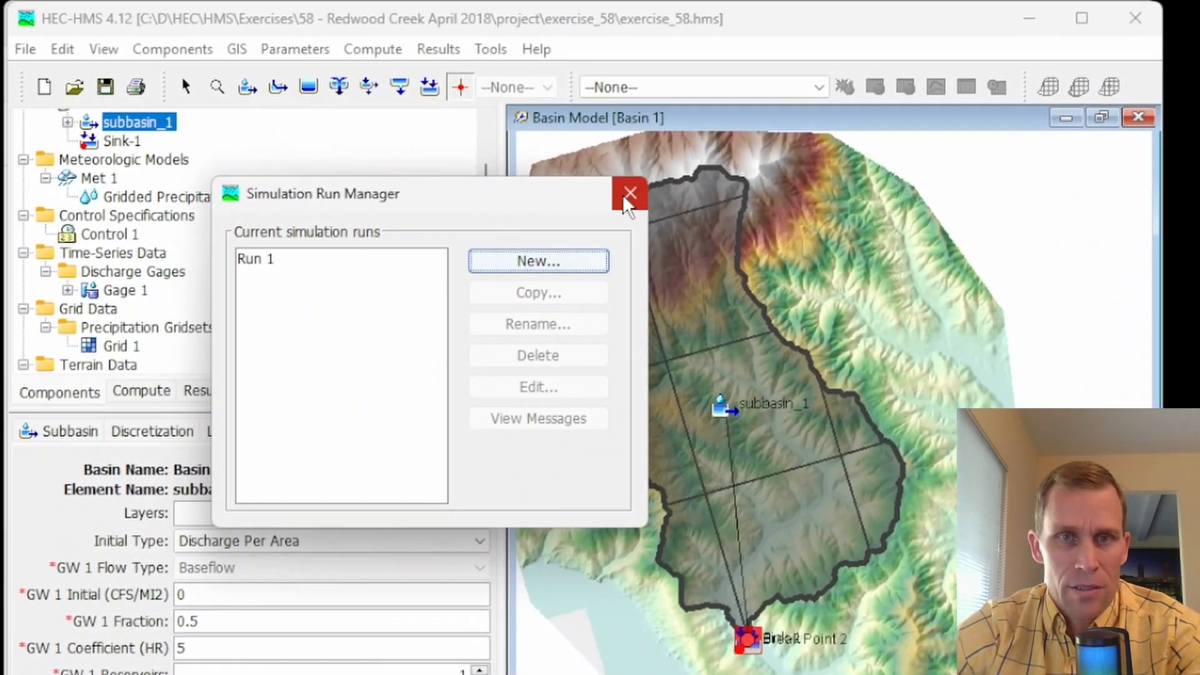
pyautogui.click(536, 124)
# - Make Run 1 the current simulation run and compute it
pyautogui.click(619, 89)
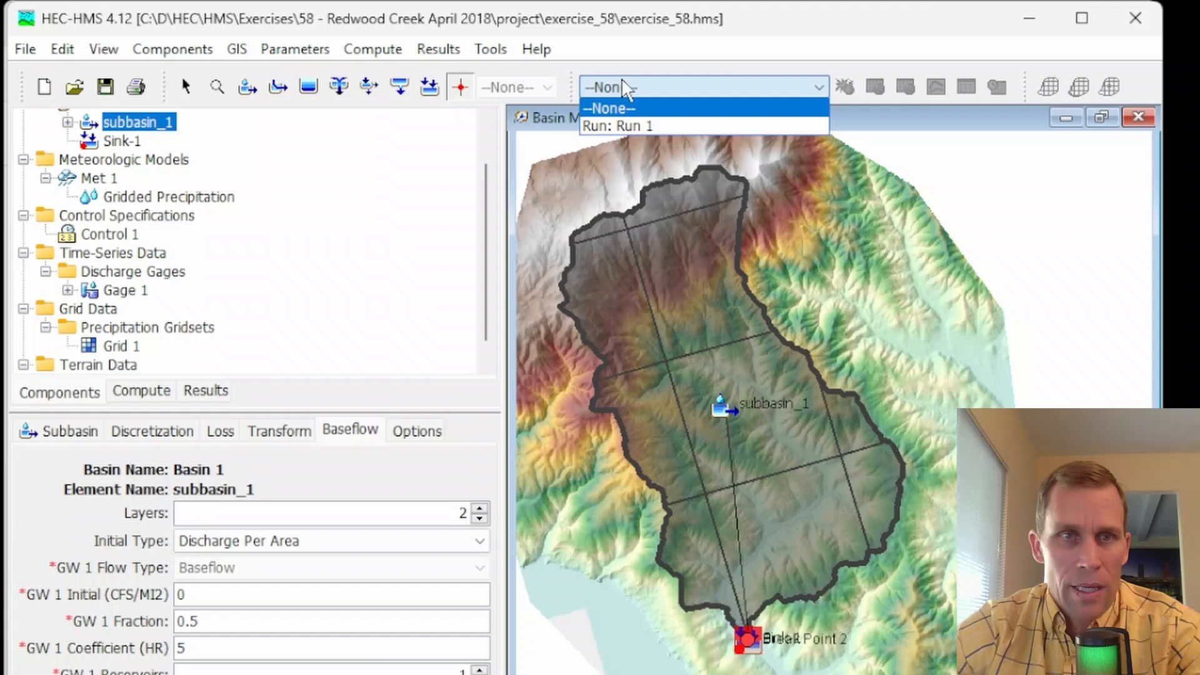
pyautogui.click(628, 125)
pyautogui.click(846, 87)
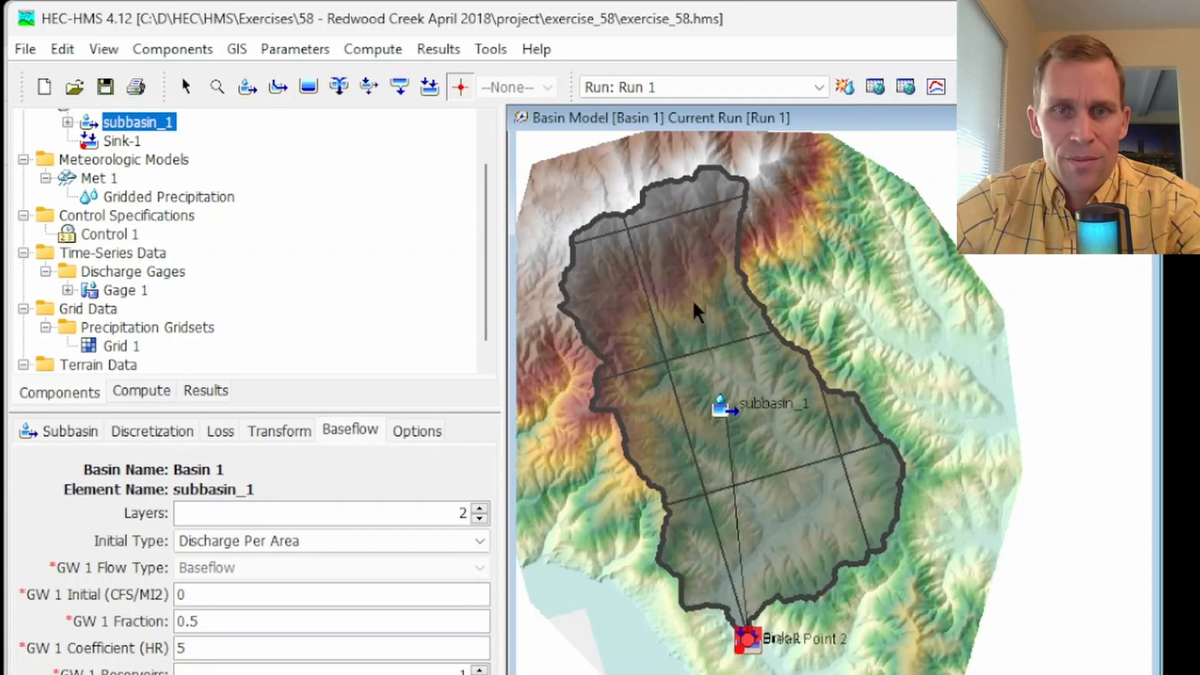
# - Show subbasin_1's Run 1 result graph enlarged and highlight the observed flow and outflow curves to compare them
pyautogui.rightClick(697, 305)
pyautogui.moveTo(763, 413)
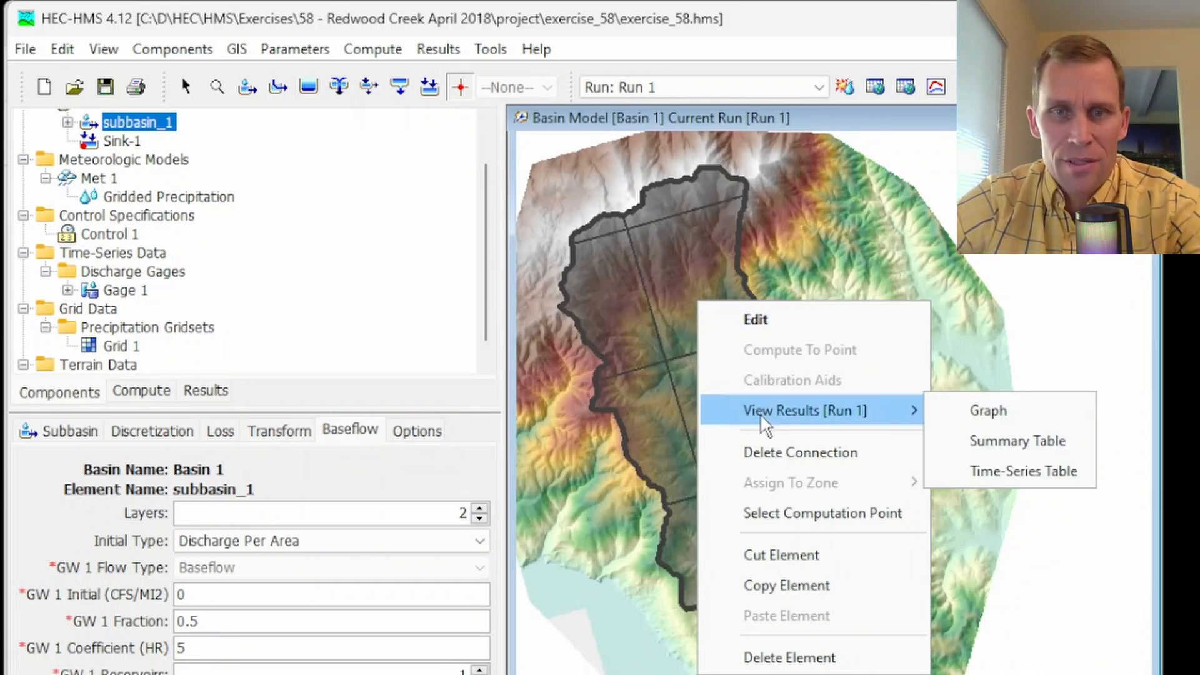
pyautogui.click(981, 405)
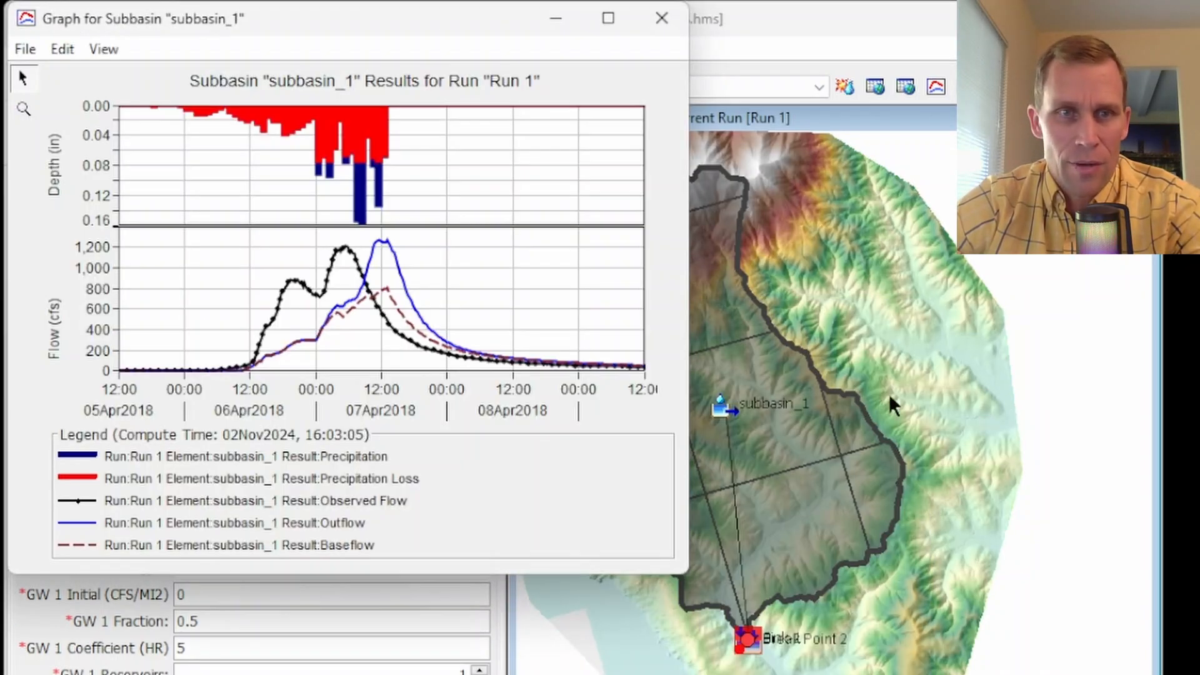
pyautogui.moveTo(451, 31); pyautogui.dragTo(534, 66)
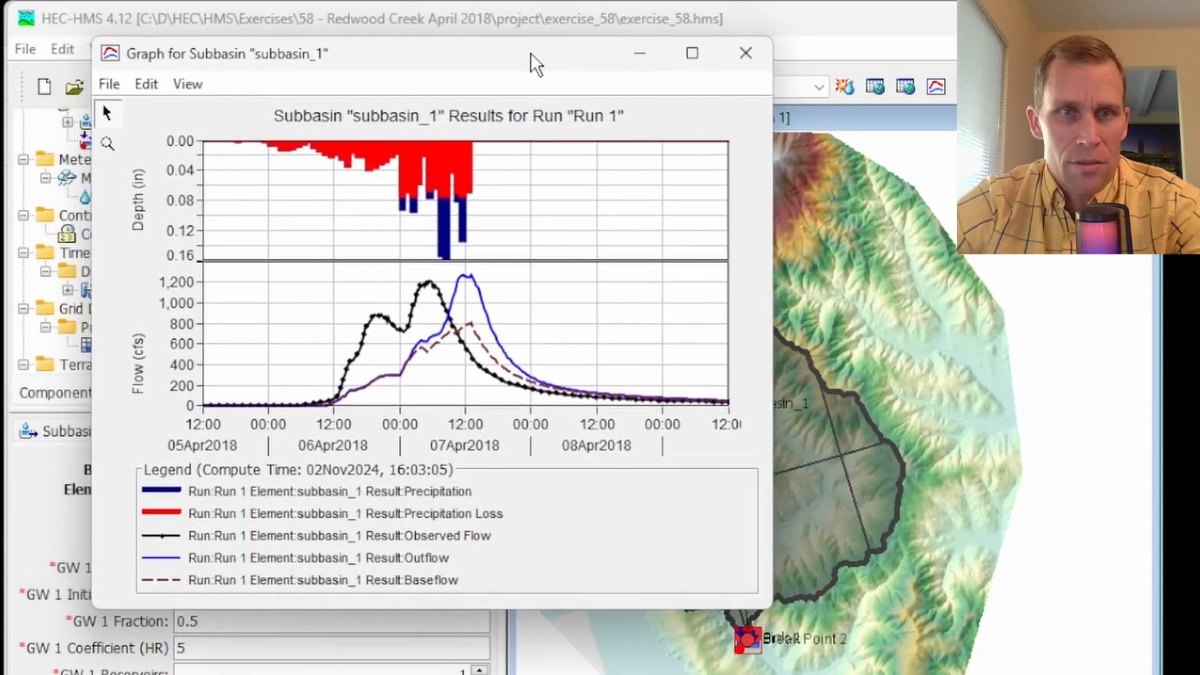
pyautogui.moveTo(772, 608); pyautogui.dragTo(922, 674)
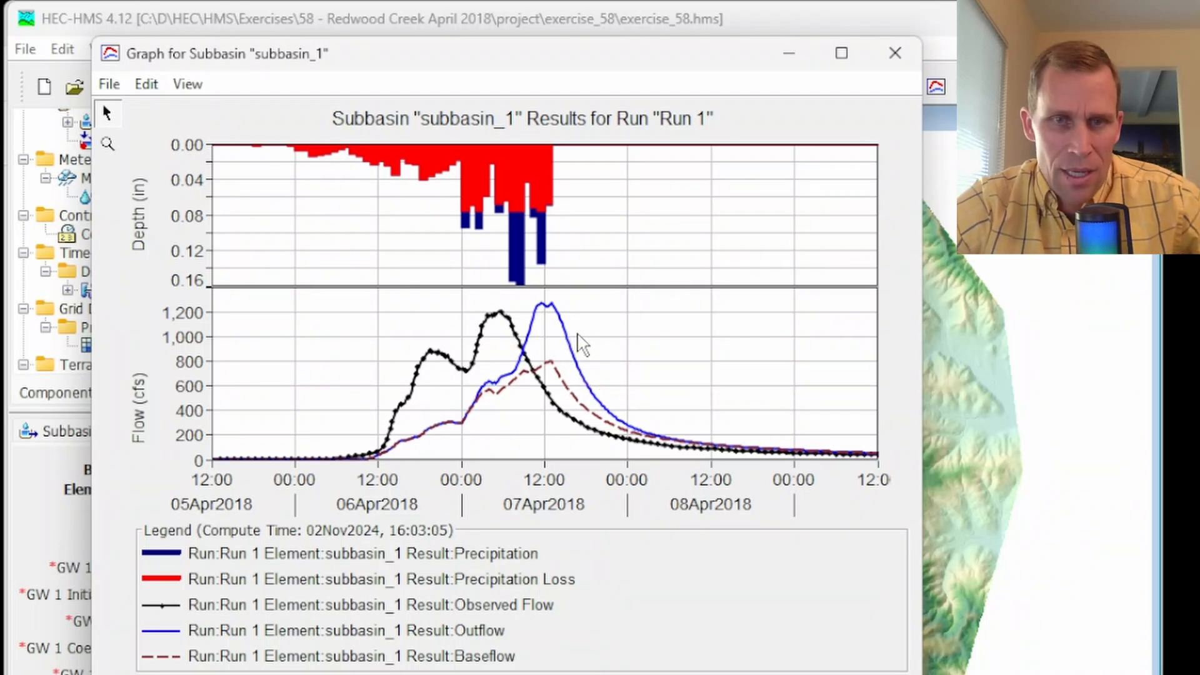
pyautogui.moveTo(451, 48); pyautogui.dragTo(792, 77)
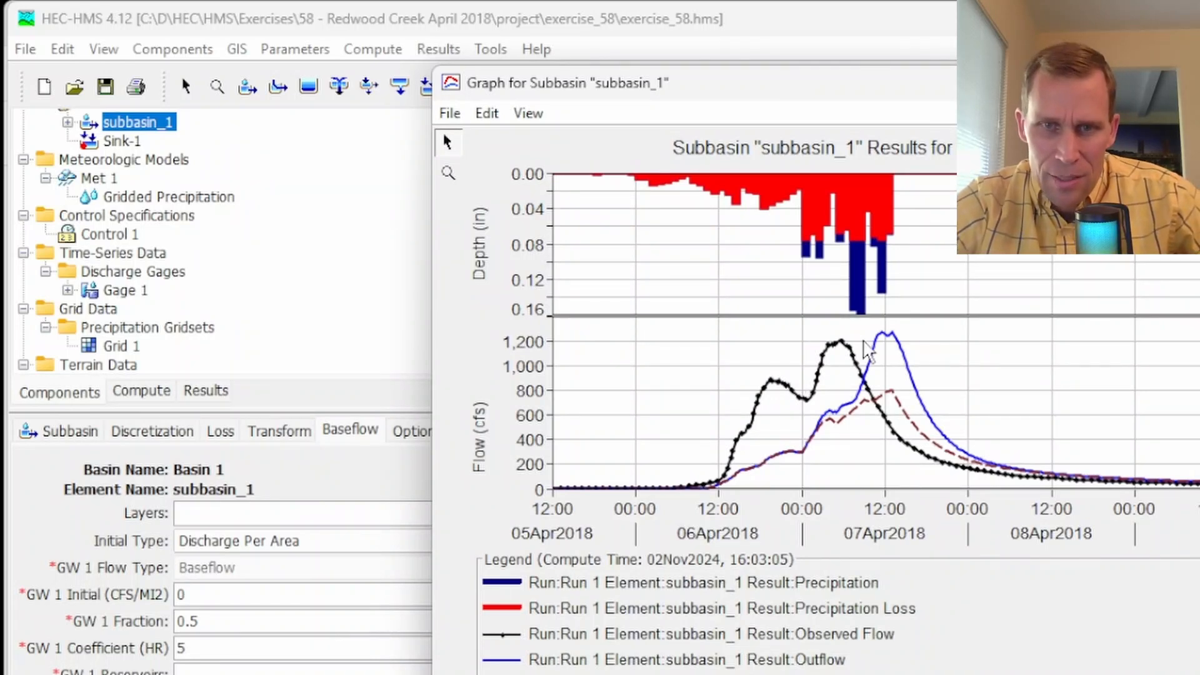
pyautogui.click(758, 635)
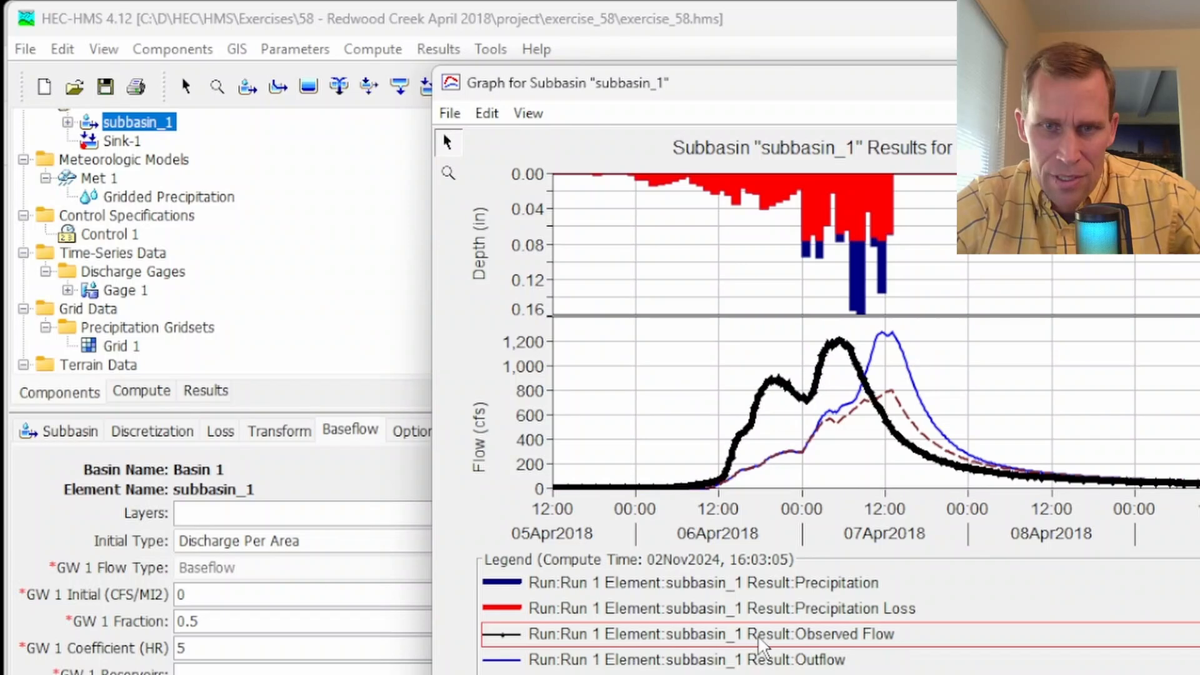
pyautogui.click(775, 668)
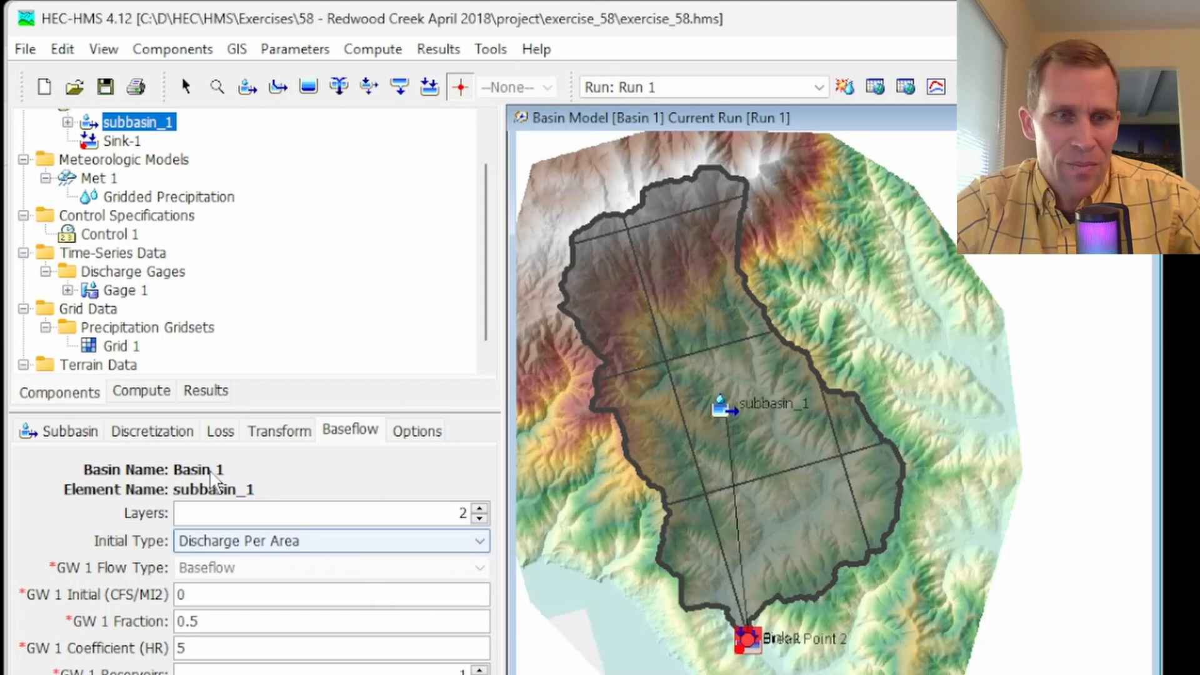
# - Set subbasin_1's ModClark time of concentration to 2 hr and storage coefficient to 2 hr, and recompute Run 1
pyautogui.click(250, 436)
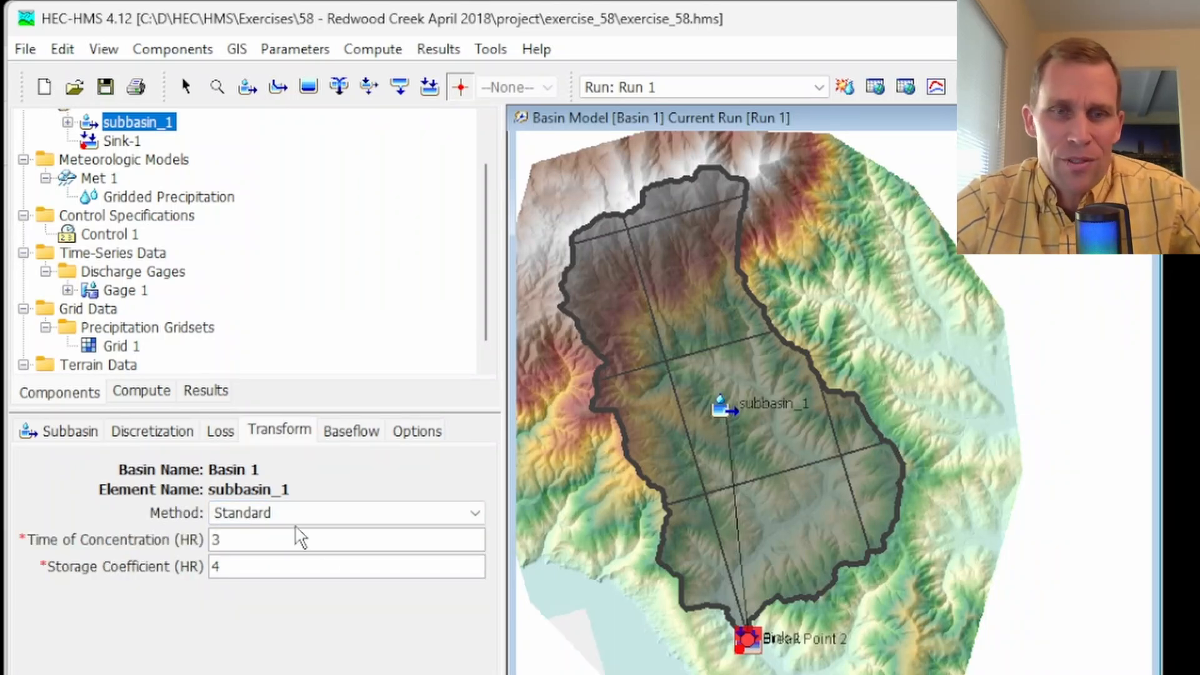
pyautogui.doubleClick(282, 539)
pyautogui.write('2')
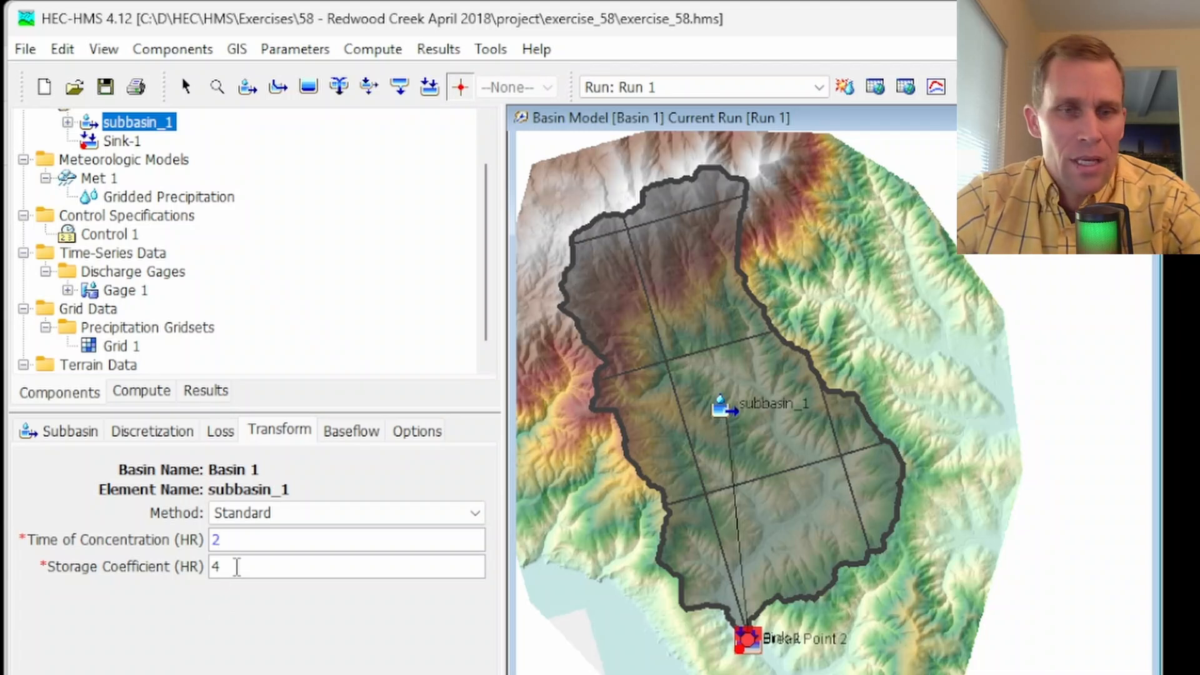
pyautogui.doubleClick(236, 566)
pyautogui.write('2')
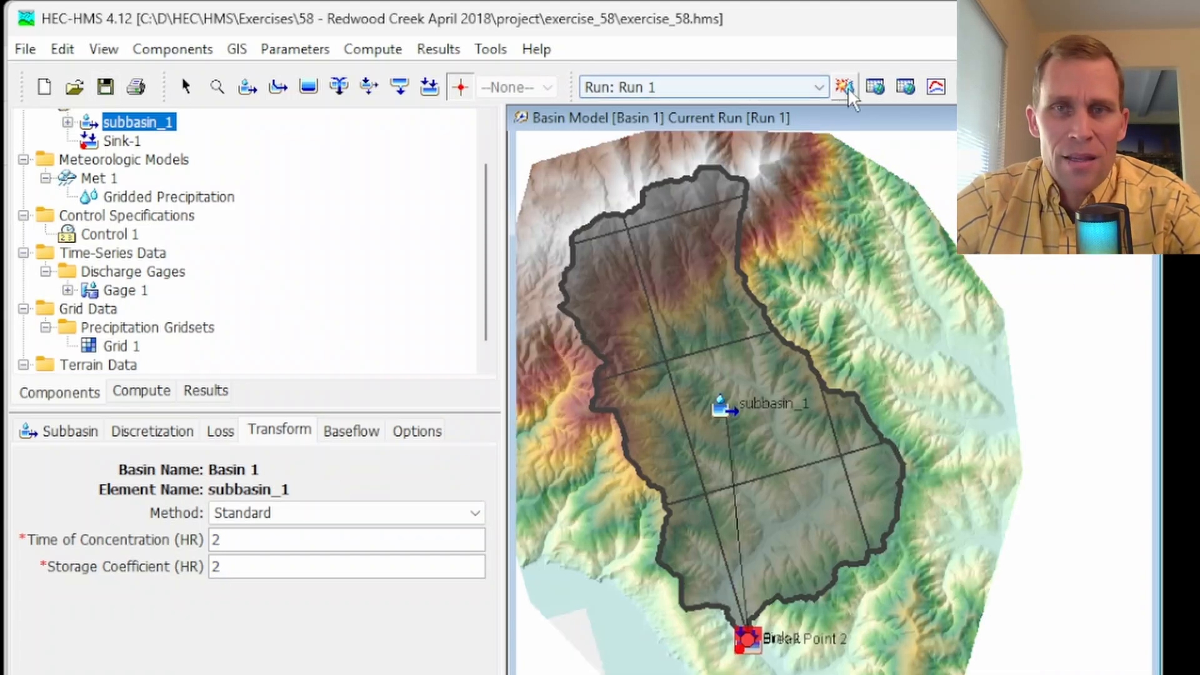
pyautogui.click(849, 89)
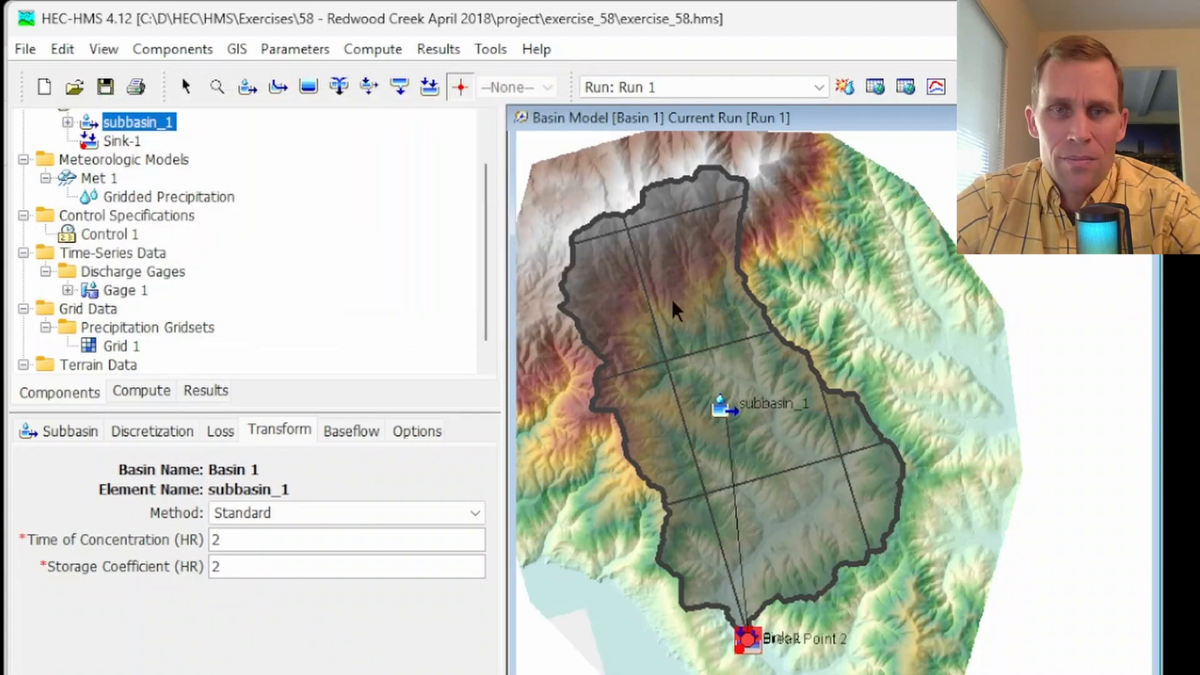
# - Review the recomputed Run 1 result graph for subbasin_1 and close it
pyautogui.rightClick(672, 299)
pyautogui.moveTo(795, 408)
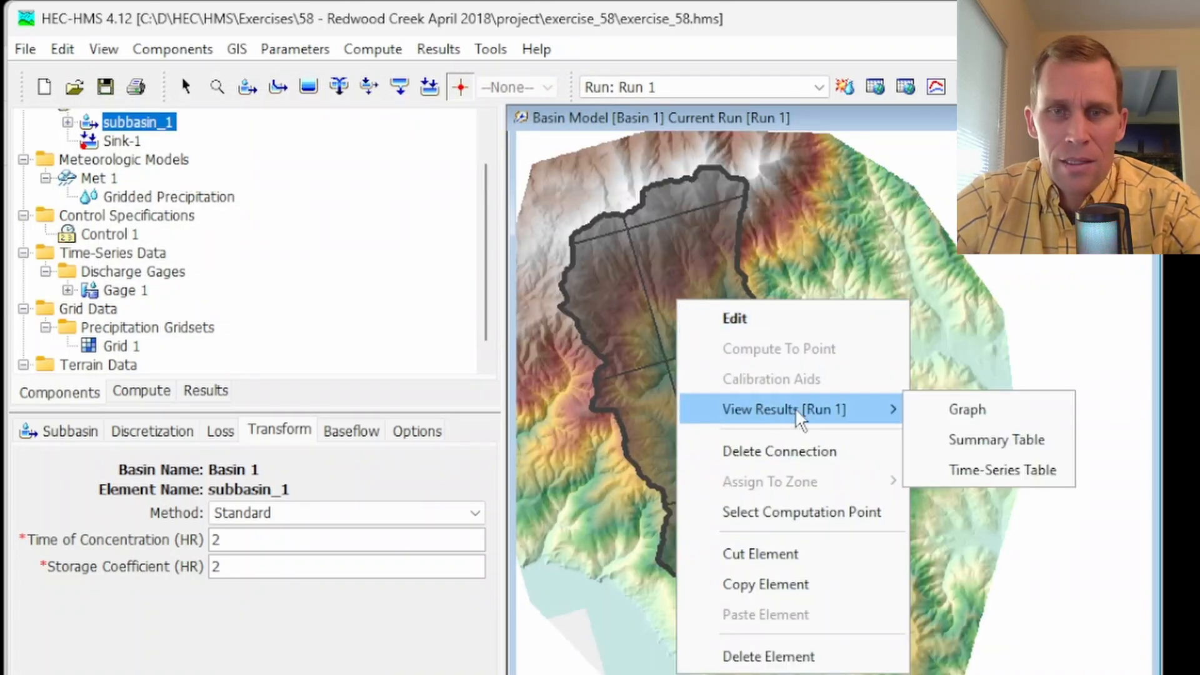
pyautogui.click(941, 408)
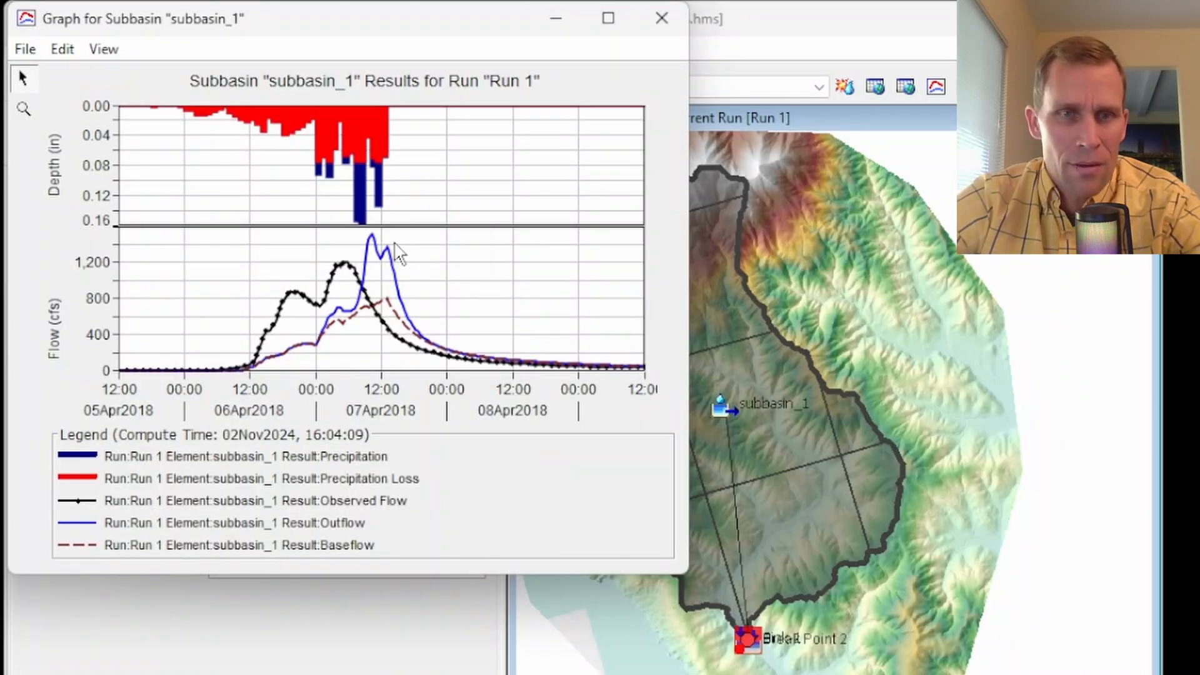
pyautogui.moveTo(485, 26); pyautogui.dragTo(657, 137)
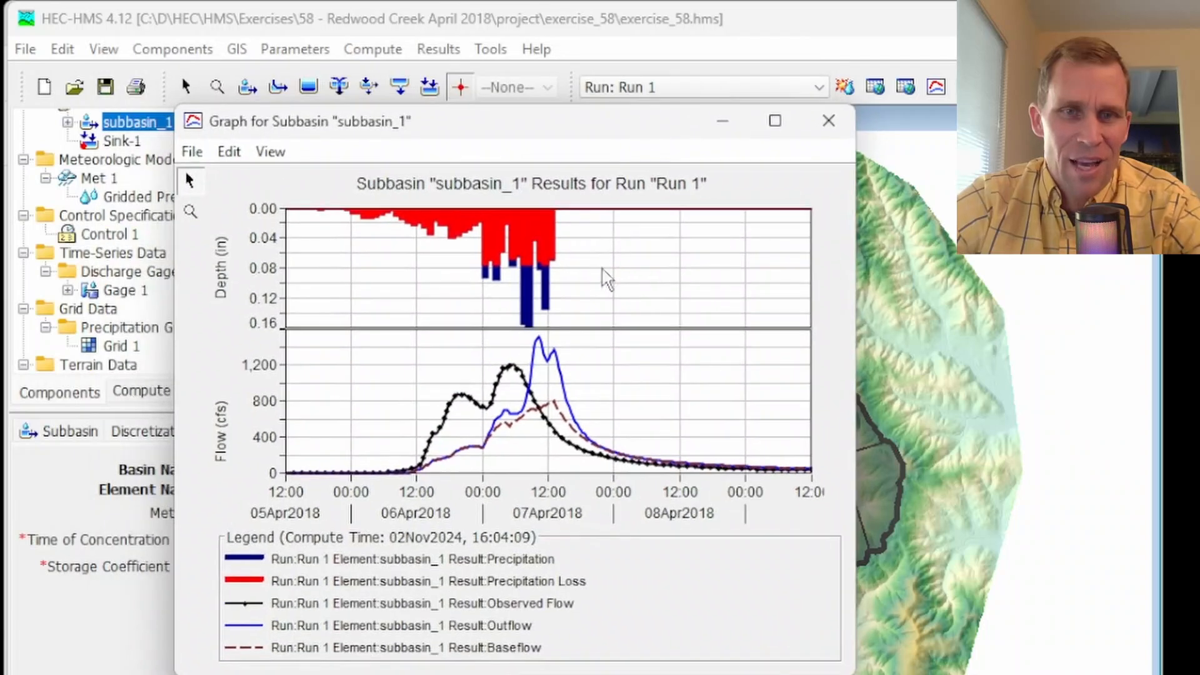
pyautogui.click(829, 120)
# - Show Sink-1's Run 1 result graph enlarged and highlight its observed flow and outflow curves in turn
pyautogui.click(749, 645)
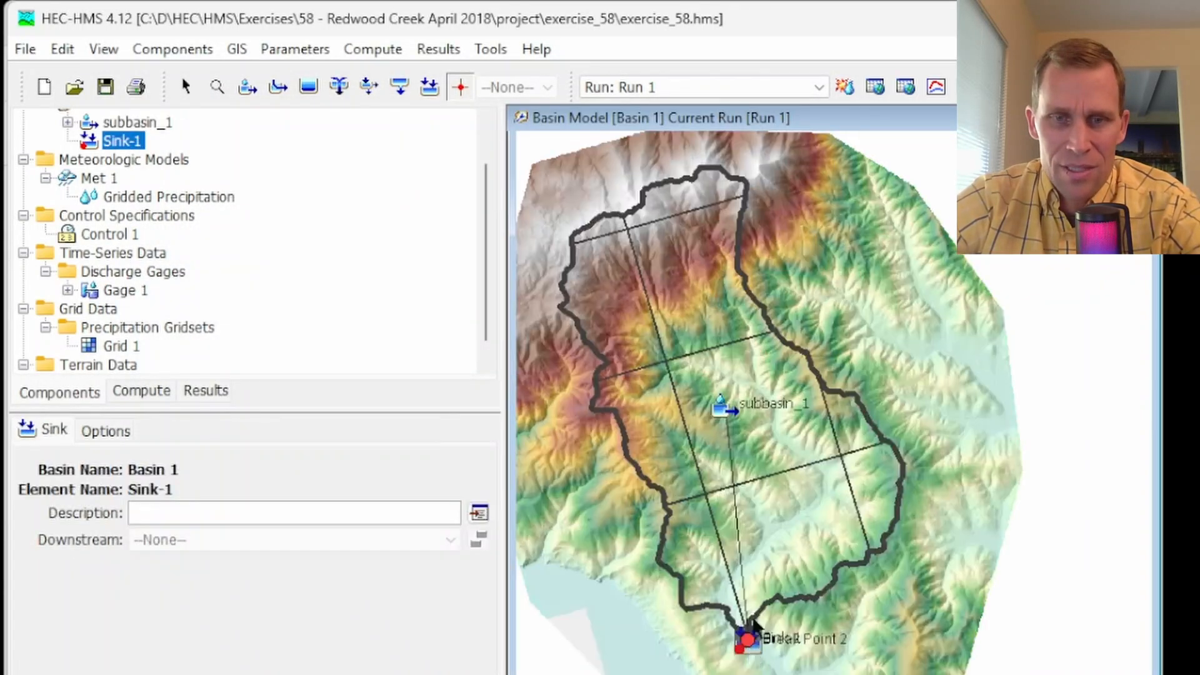
pyautogui.click(936, 87)
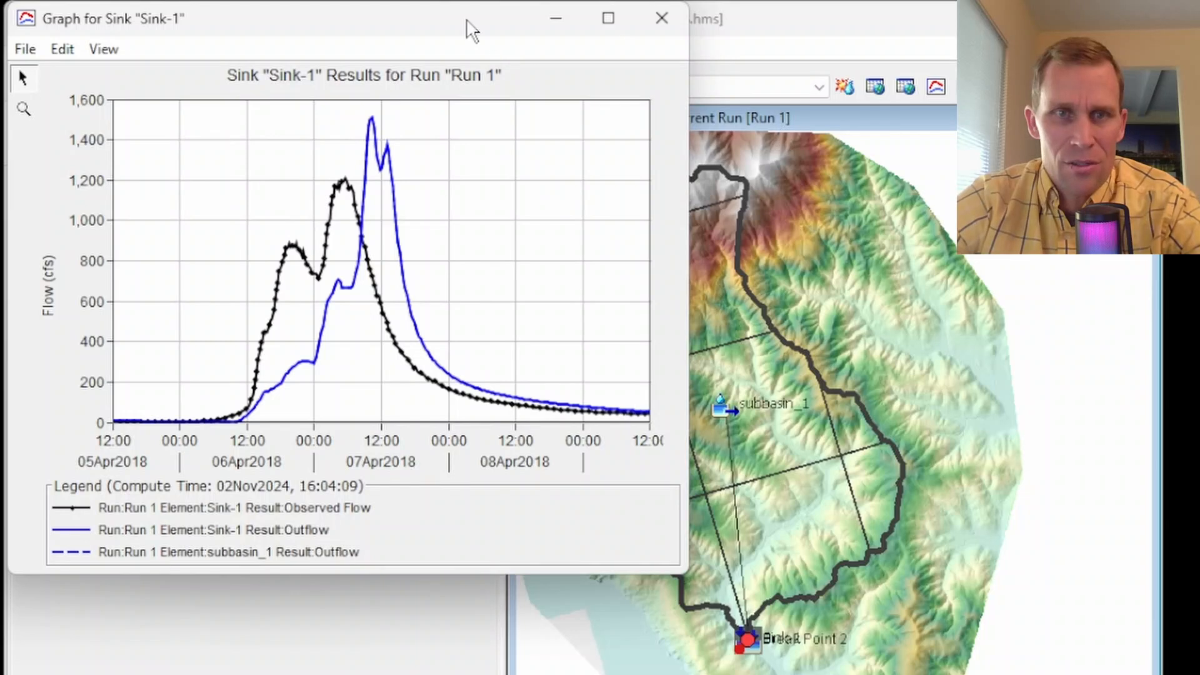
pyautogui.moveTo(469, 27); pyautogui.dragTo(542, 92)
pyautogui.moveTo(756, 641); pyautogui.dragTo(913, 674)
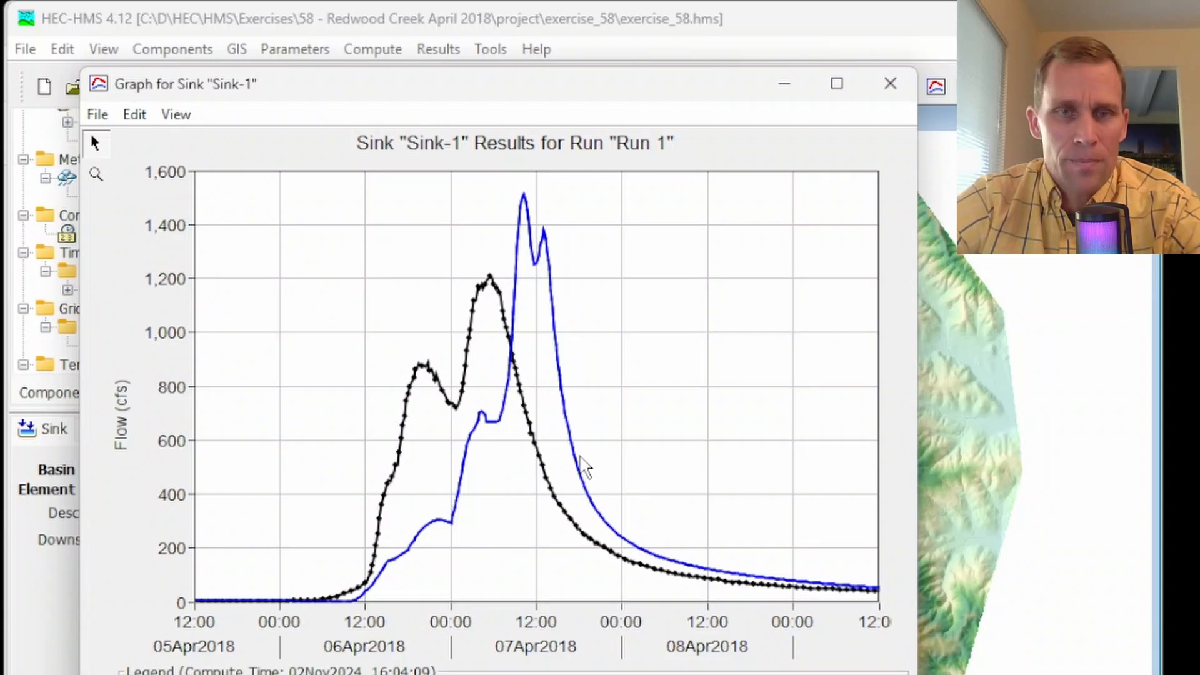
pyautogui.click(250, 674)
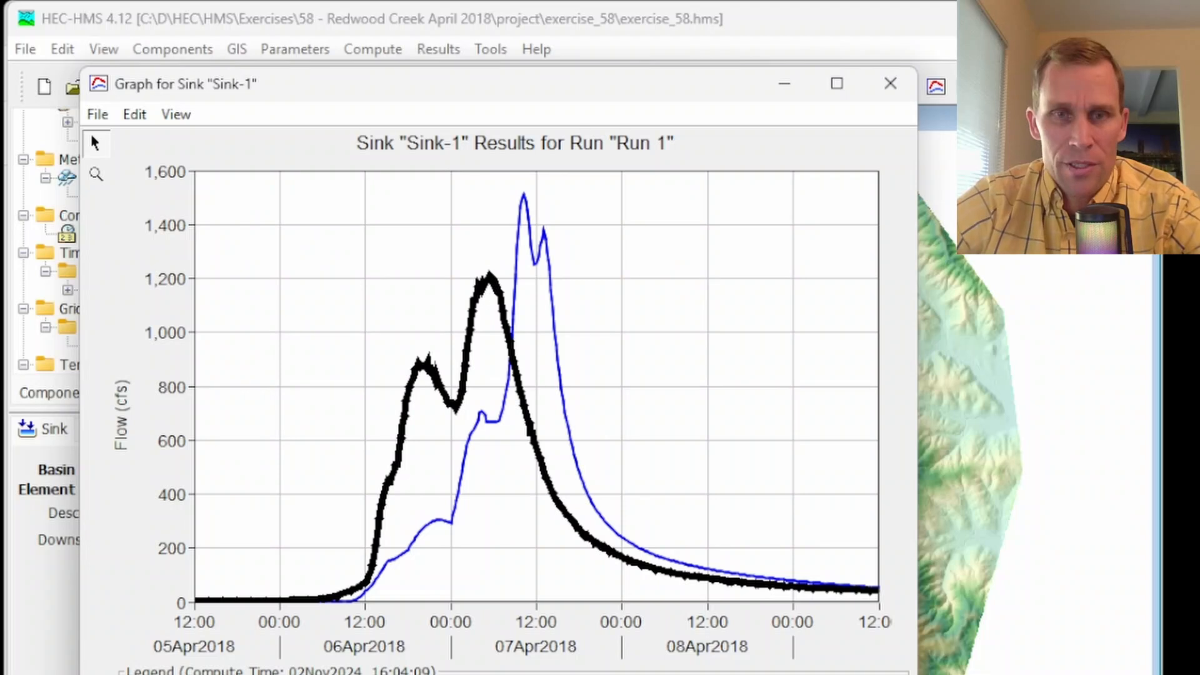
pyautogui.click(250, 674)
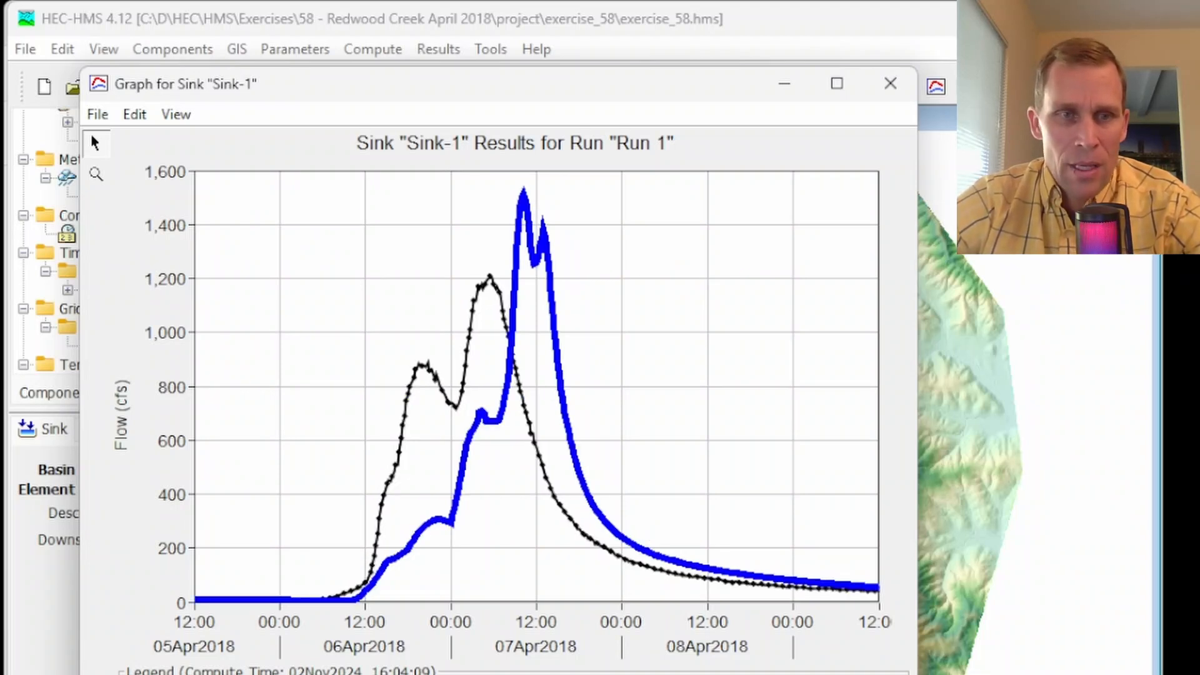
pyautogui.moveTo(522, 103); pyautogui.dragTo(763, 128)
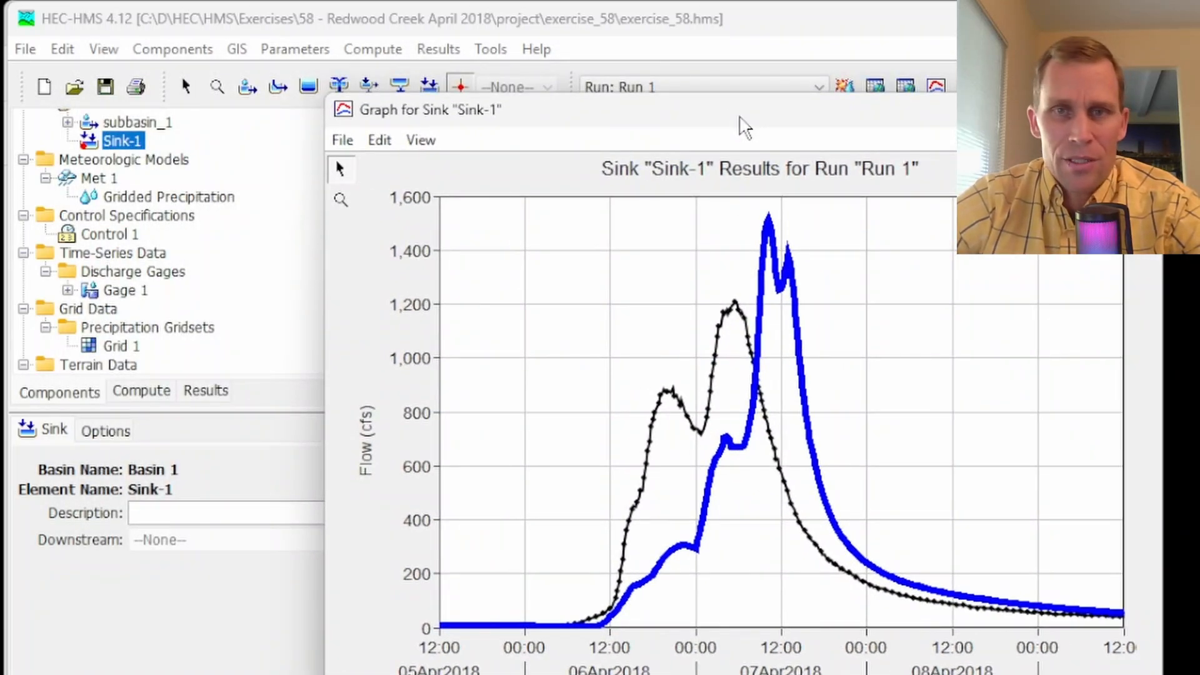